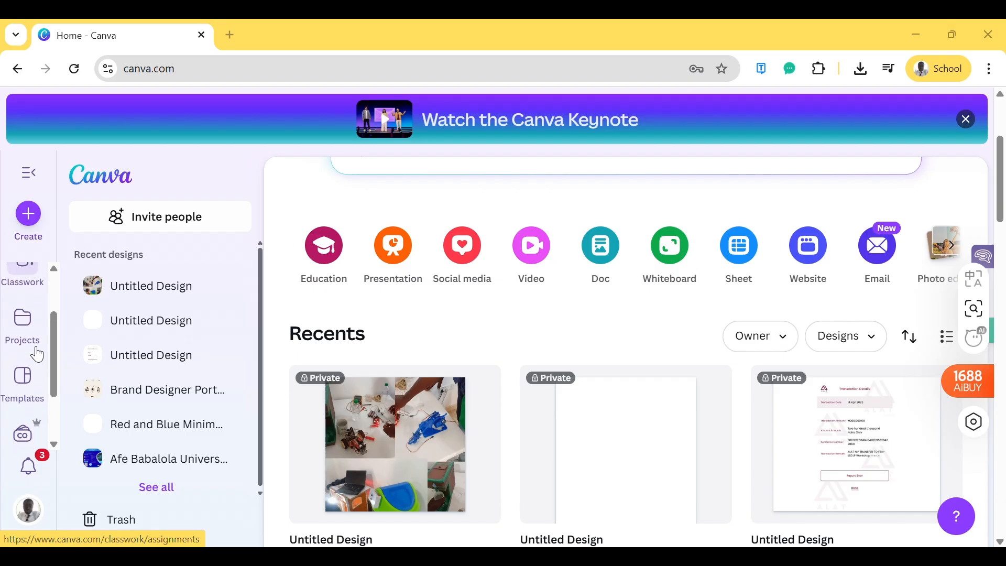
Collapse the recent designs side menu to widen the home page.
scroll(142, 262, up, 4)
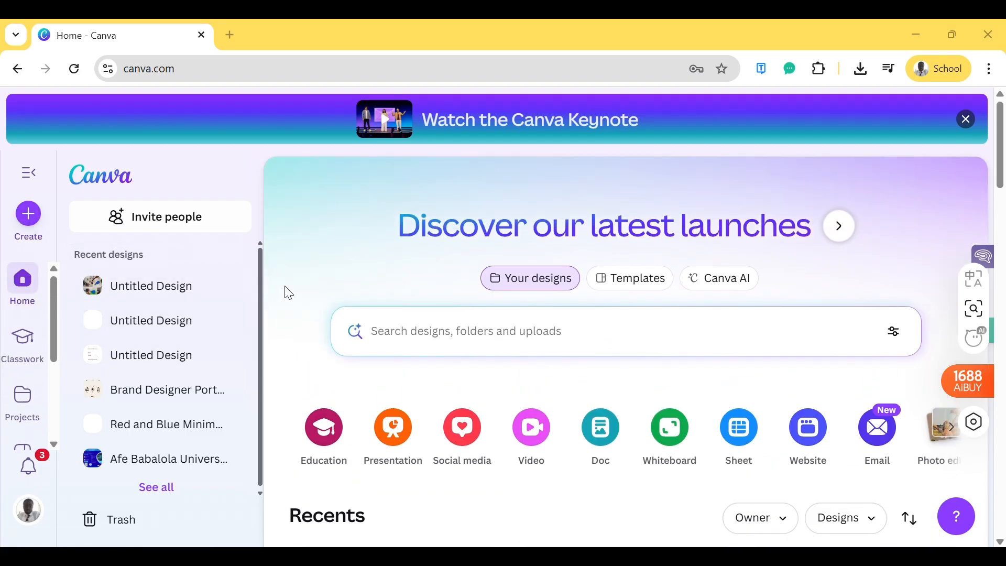
scroll(318, 340, down, 2)
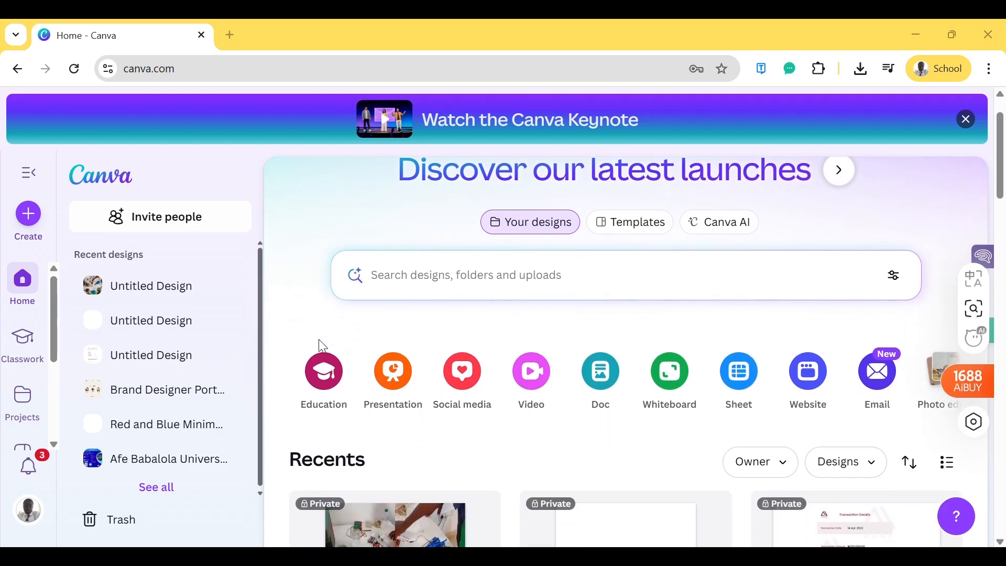
scroll(319, 338, down, 1)
scroll(318, 338, up, 1)
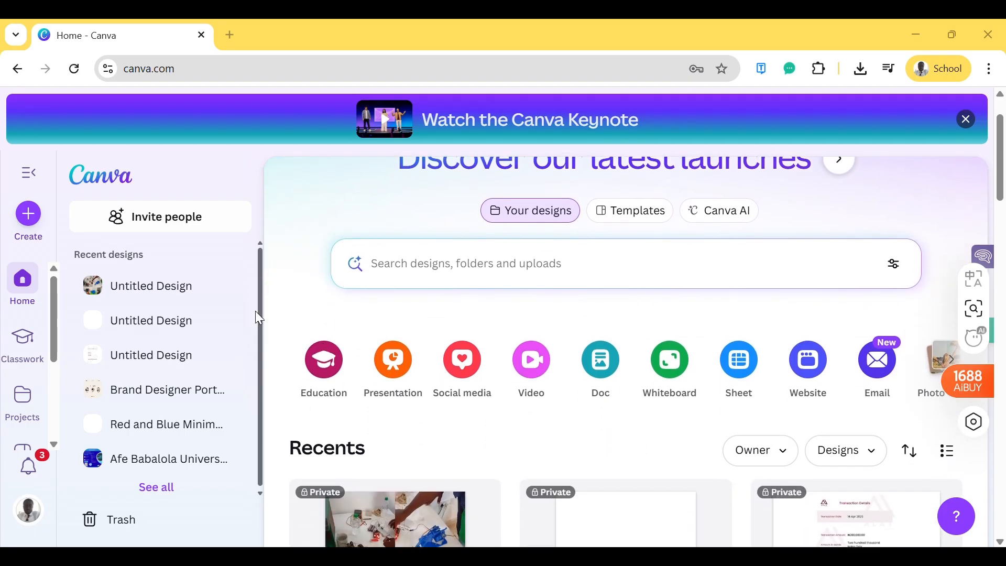
click(29, 175)
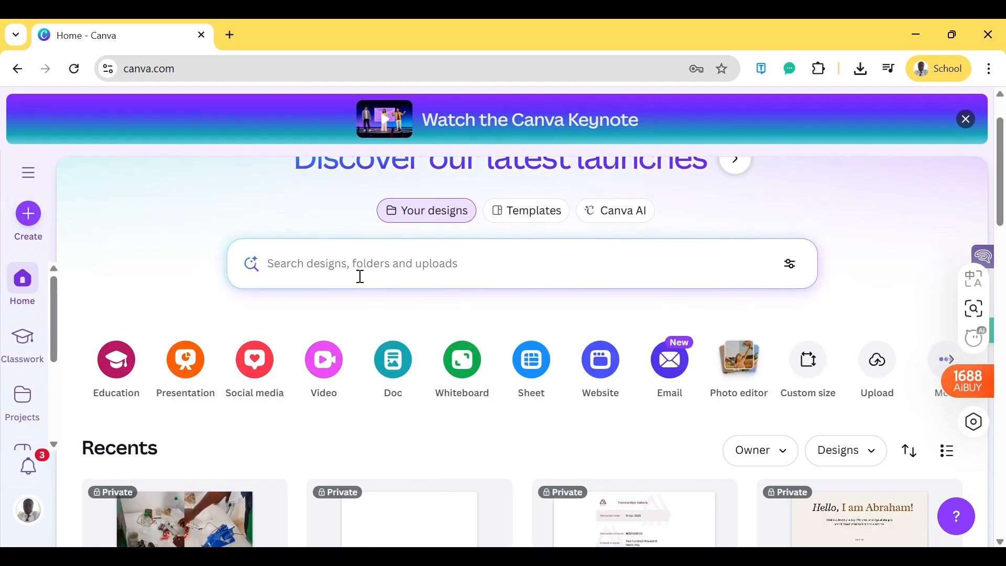
Look through the existing designs in the Recents section of the home page.
scroll(413, 278, down, 7)
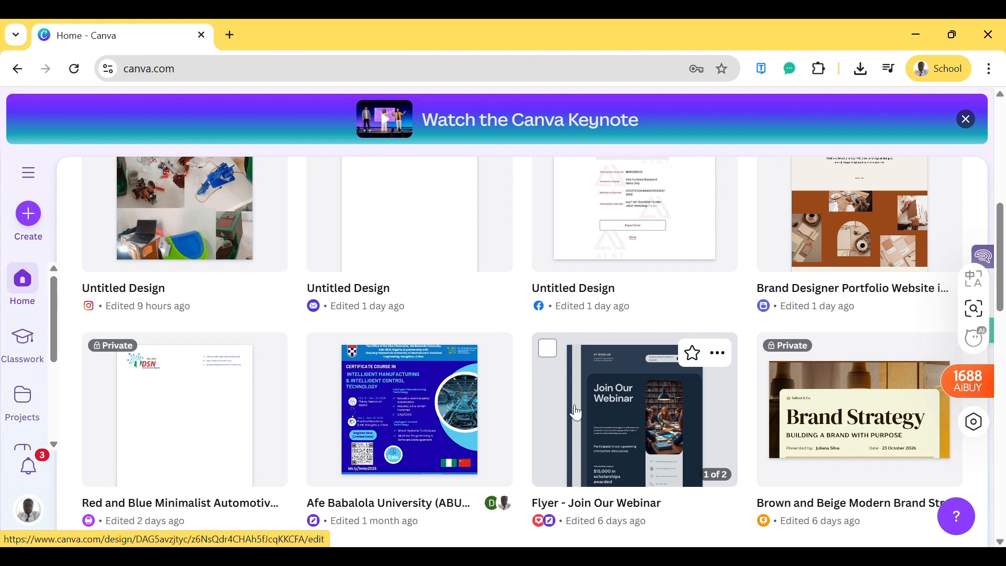
scroll(573, 414, up, 3)
scroll(573, 411, down, 3)
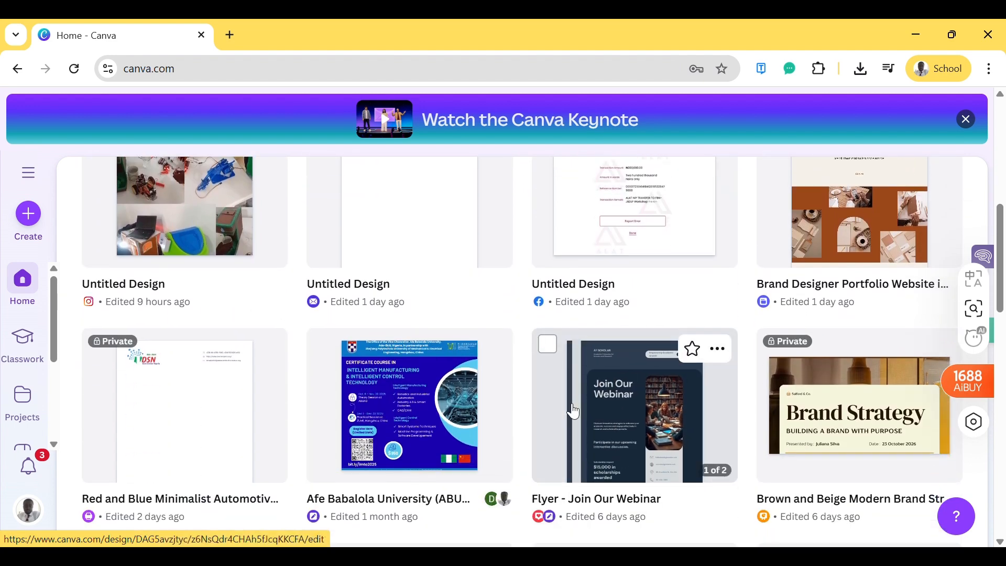
scroll(573, 411, down, 1)
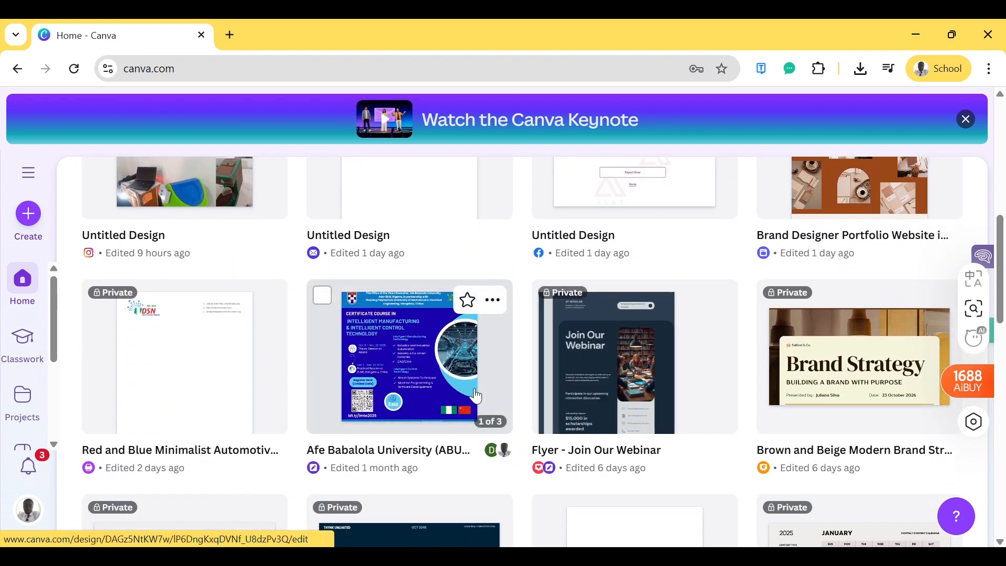
scroll(475, 396, down, 2)
scroll(476, 396, down, 2)
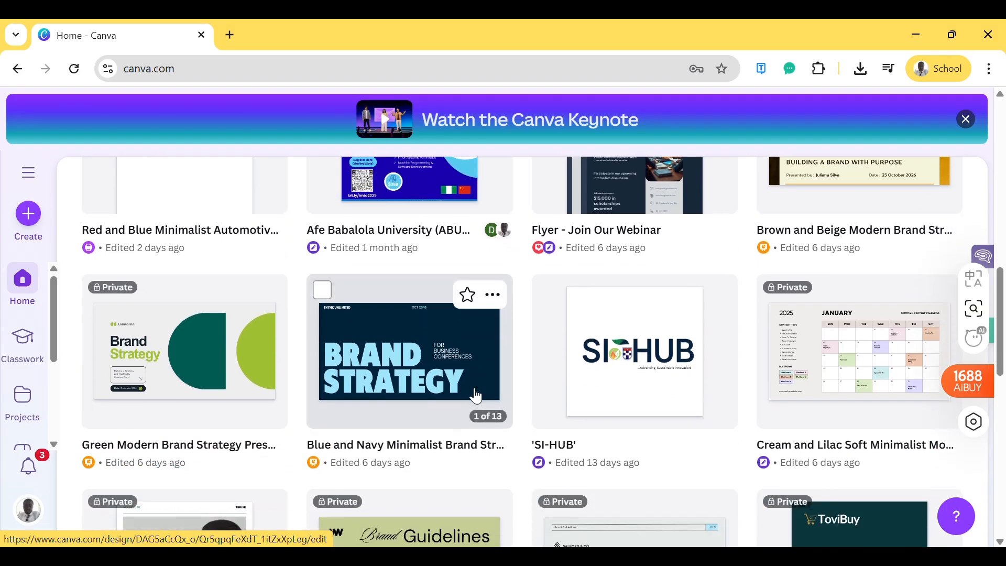
scroll(476, 390, down, 1)
scroll(476, 389, down, 1)
scroll(475, 390, down, 2)
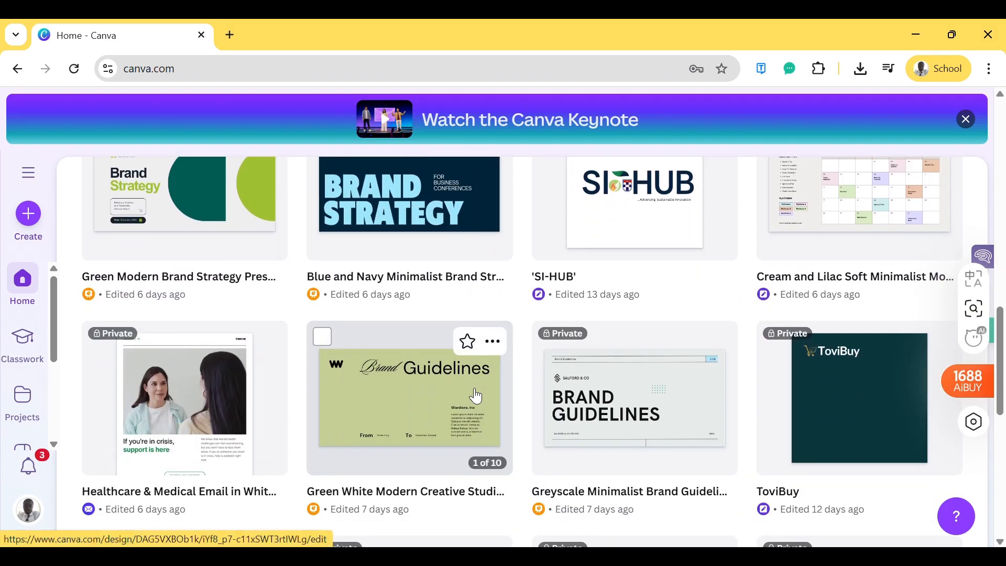
scroll(476, 396, down, 3)
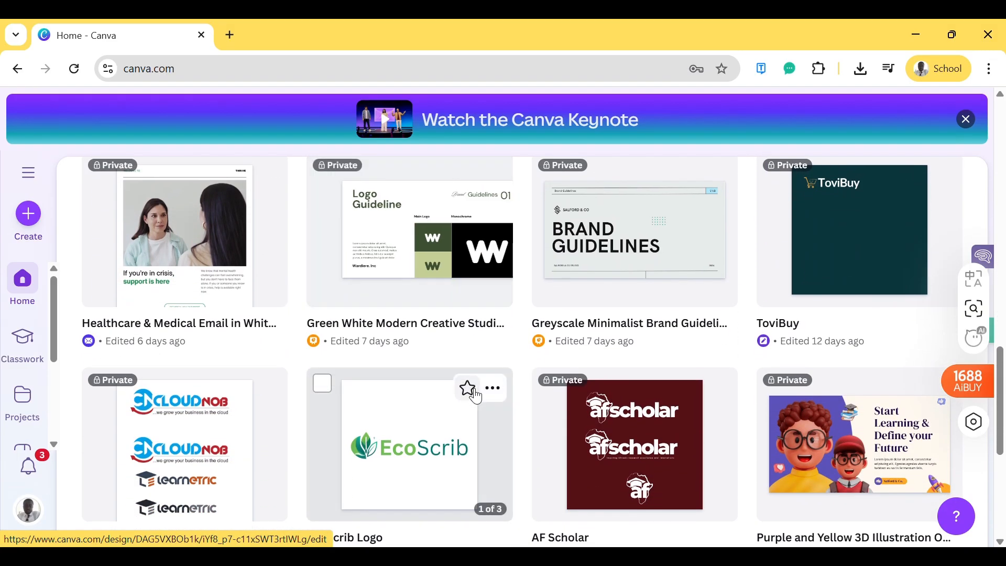
scroll(475, 396, down, 3)
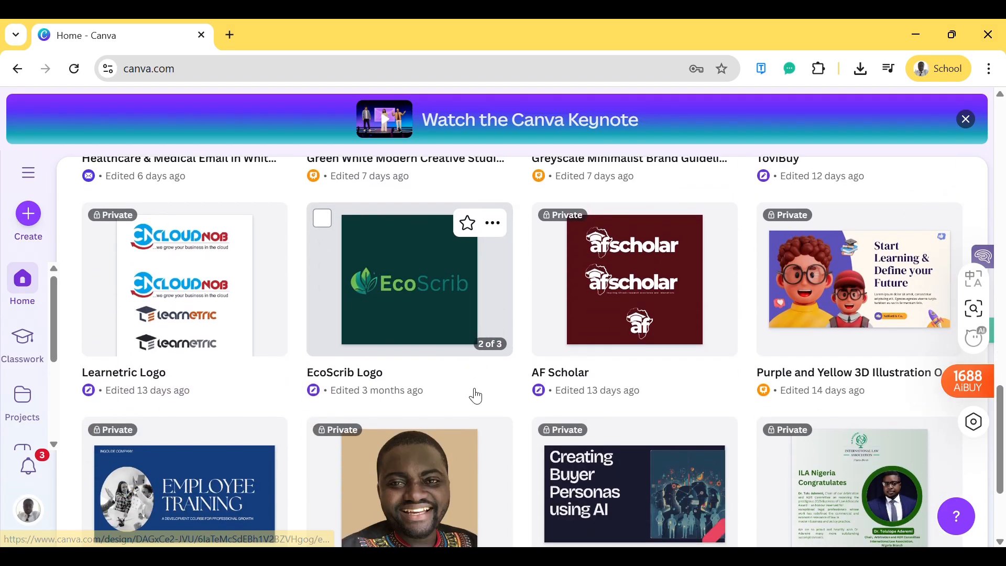
scroll(475, 397, down, 3)
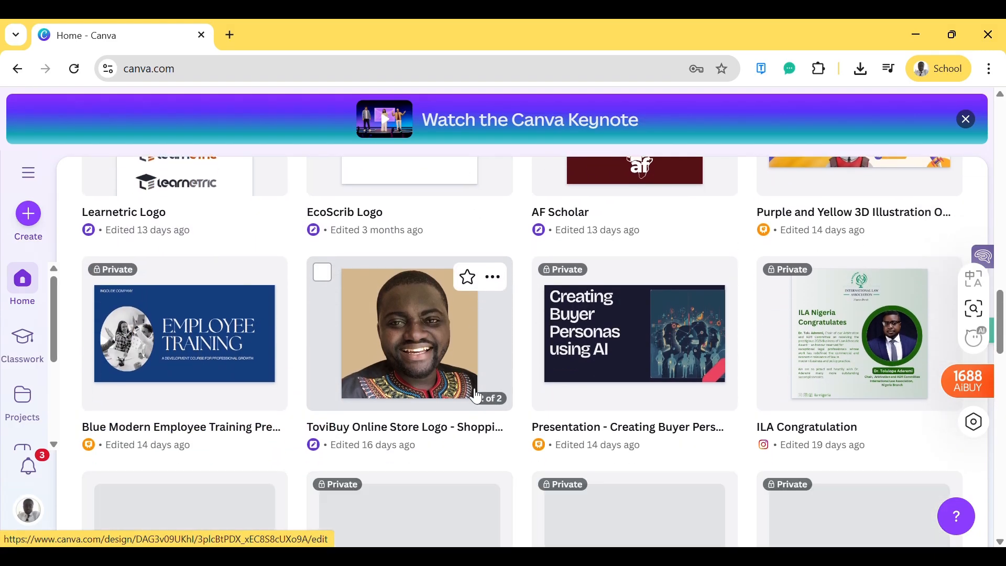
scroll(476, 396, down, 3)
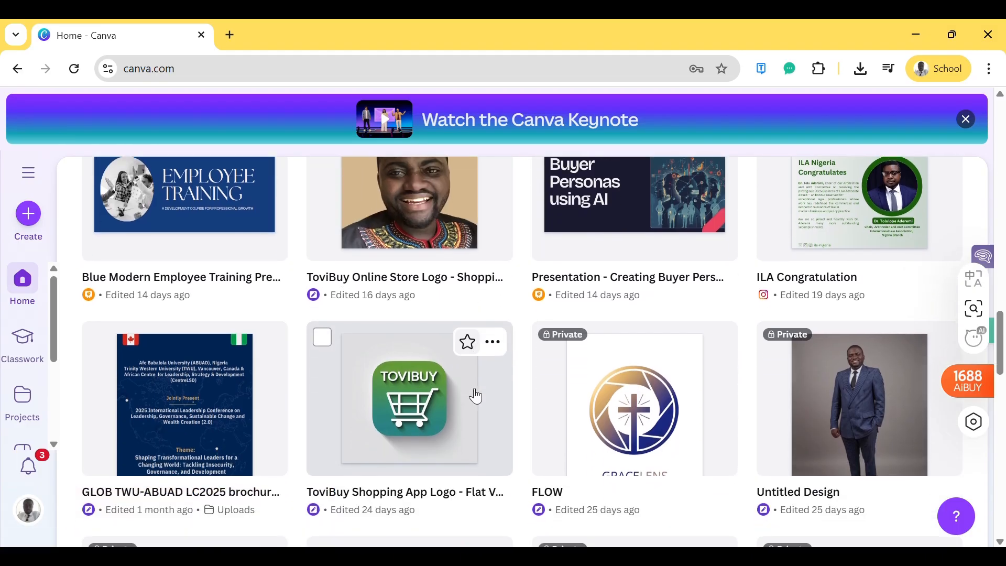
scroll(476, 396, up, 2)
scroll(475, 396, down, 5)
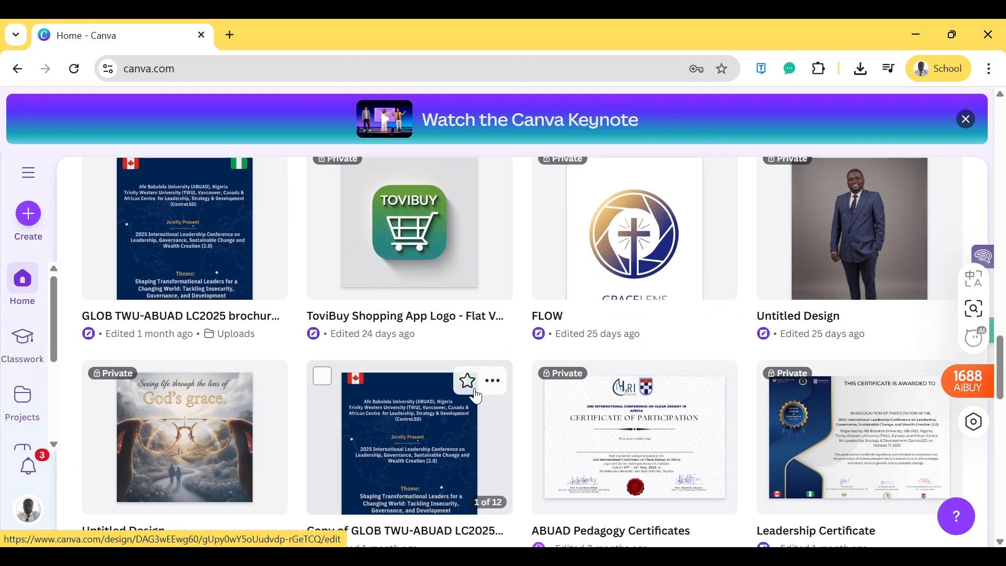
scroll(476, 396, up, 15)
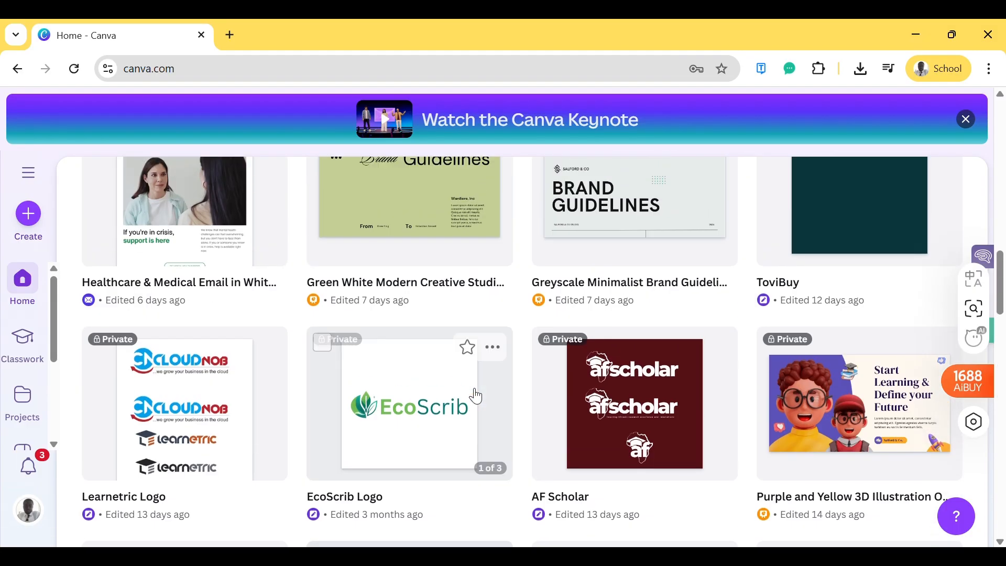
scroll(473, 394, up, 10)
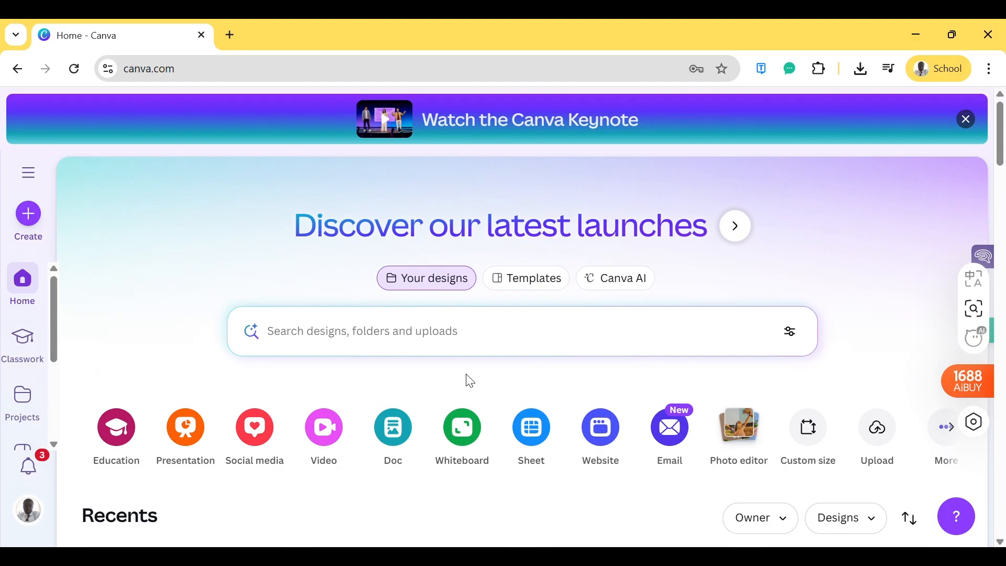
Open the Templates page and look over its sections down to Discover Canva.
scroll(498, 470, down, 2)
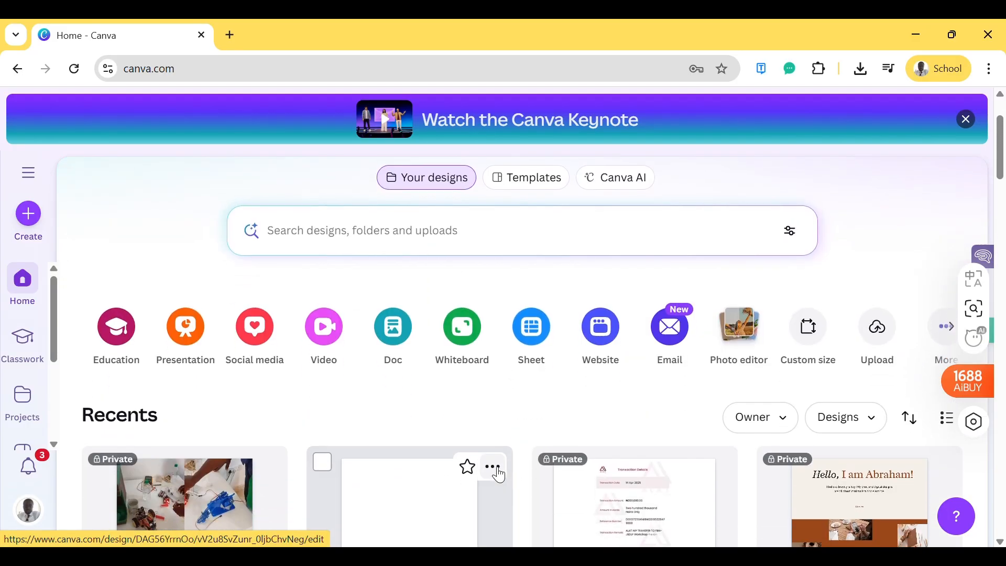
scroll(499, 474, up, 1)
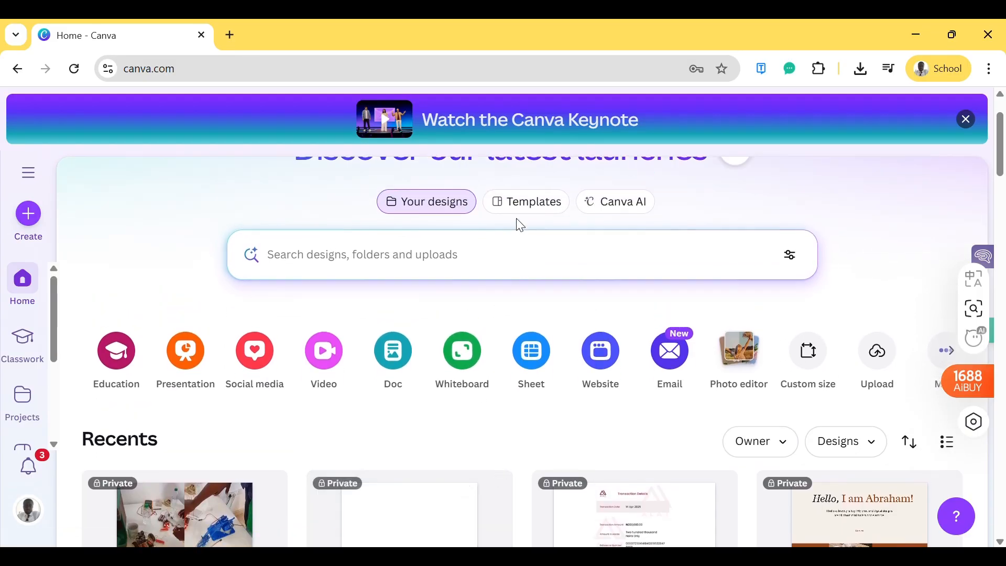
click(521, 204)
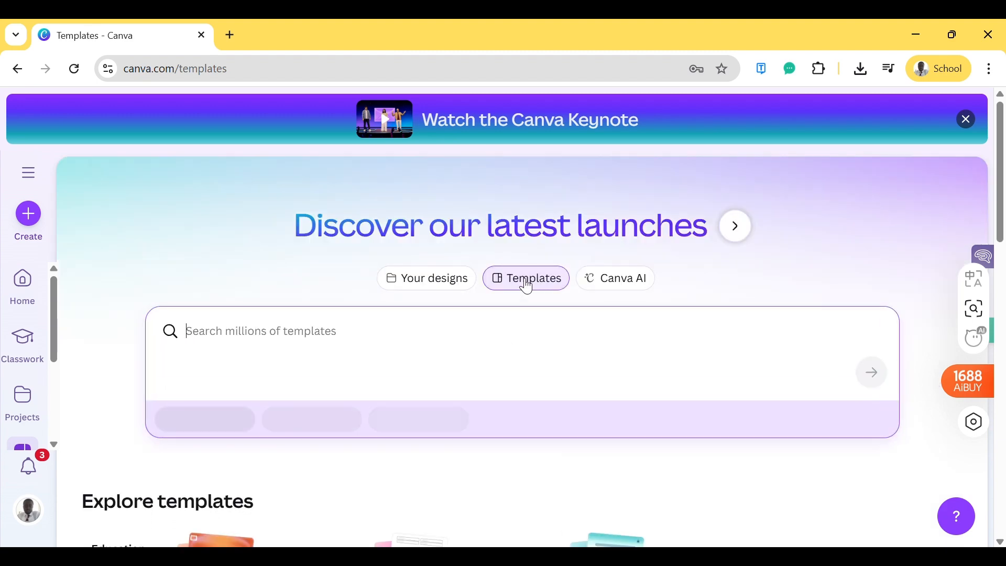
scroll(519, 464, down, 3)
scroll(520, 468, down, 5)
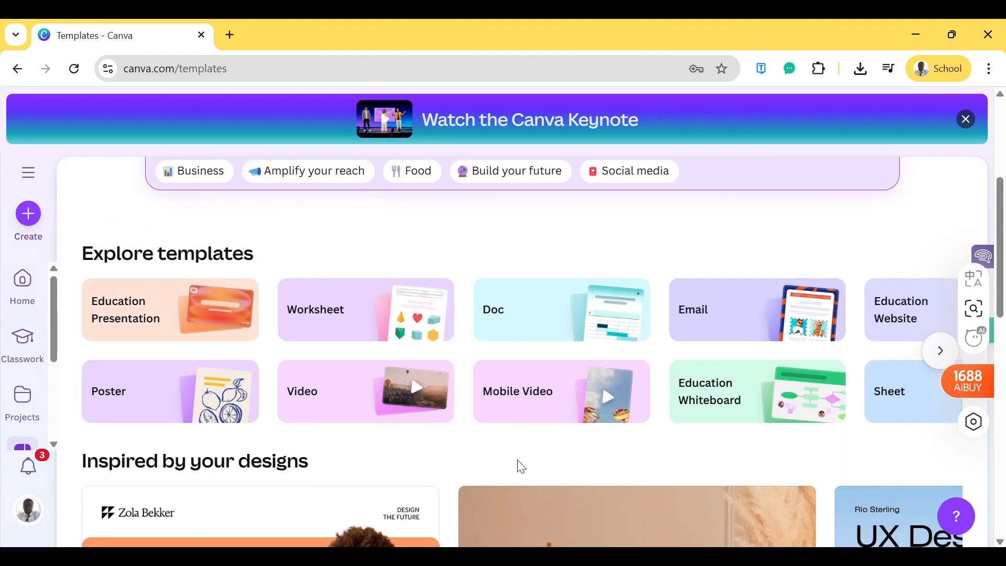
scroll(520, 468, down, 3)
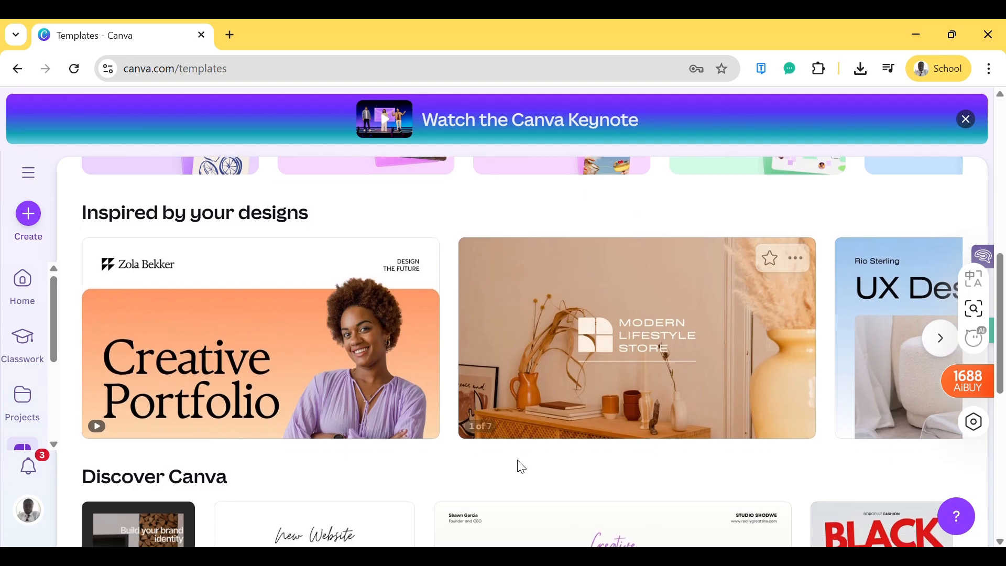
scroll(518, 467, down, 1)
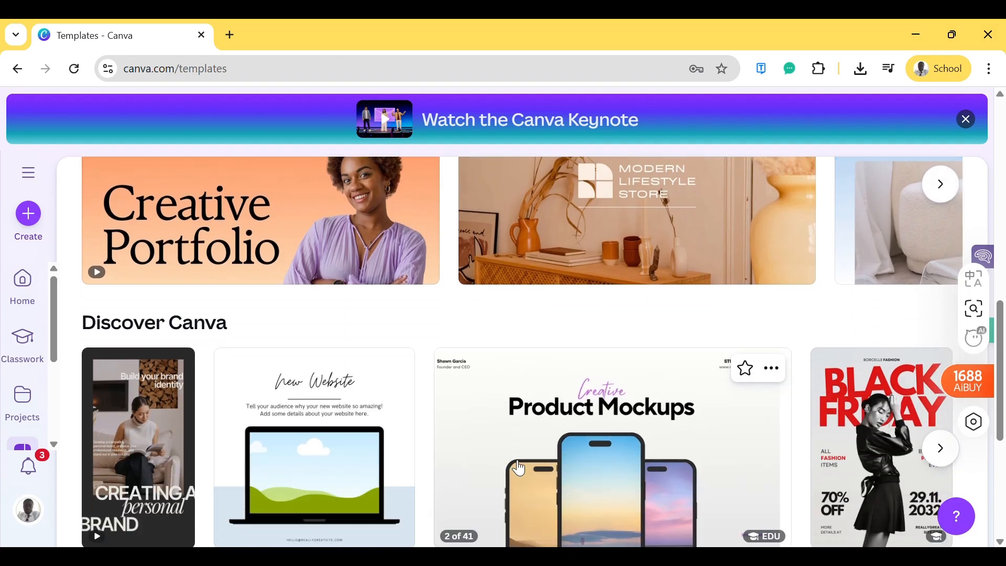
scroll(519, 466, up, 7)
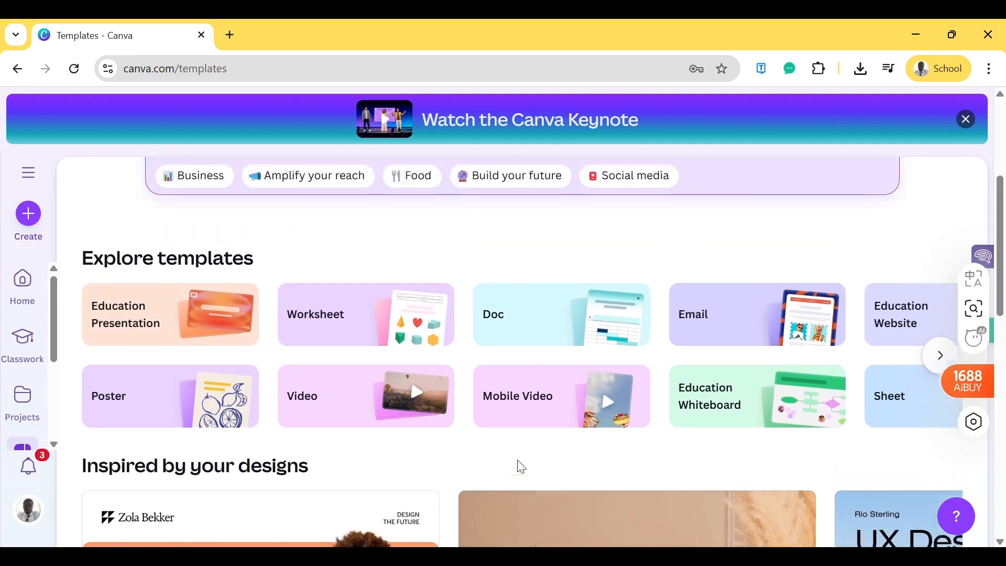
Browse the template categories under Explore templates, such as brochures, invitations, certificates and resumes.
scroll(550, 399, right, 2)
scroll(549, 399, right, 6)
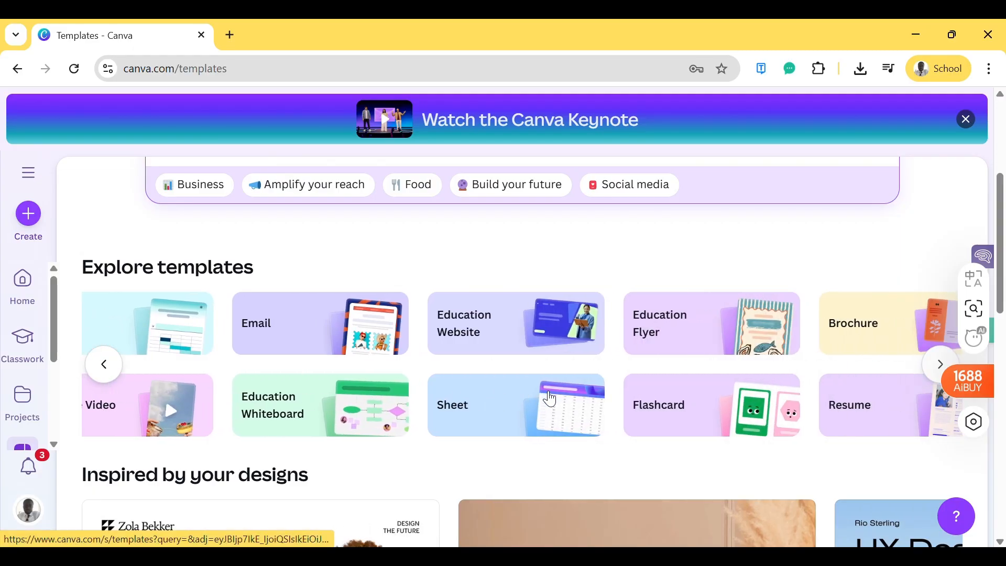
scroll(550, 399, right, 3)
scroll(551, 399, up, 2)
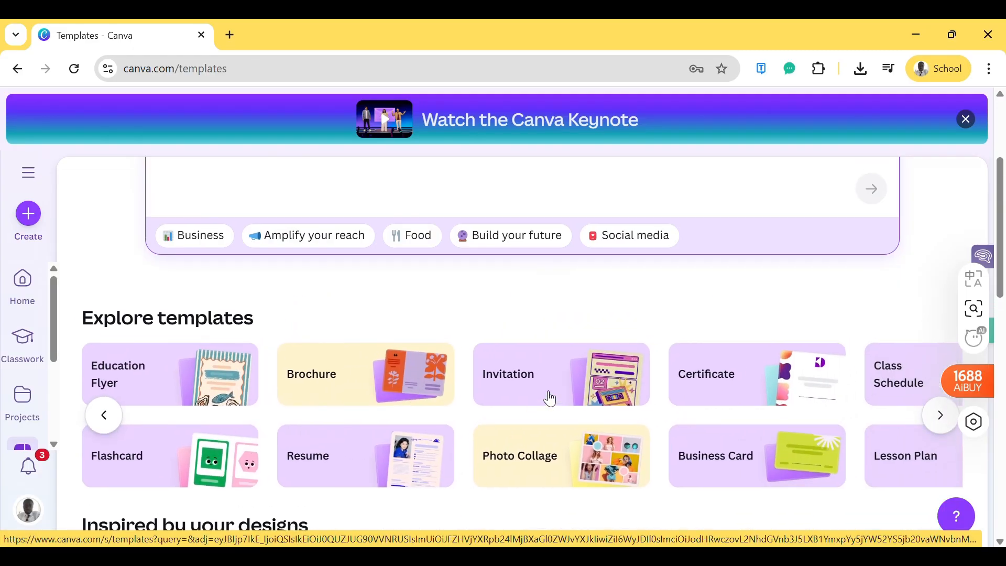
scroll(552, 398, down, 2)
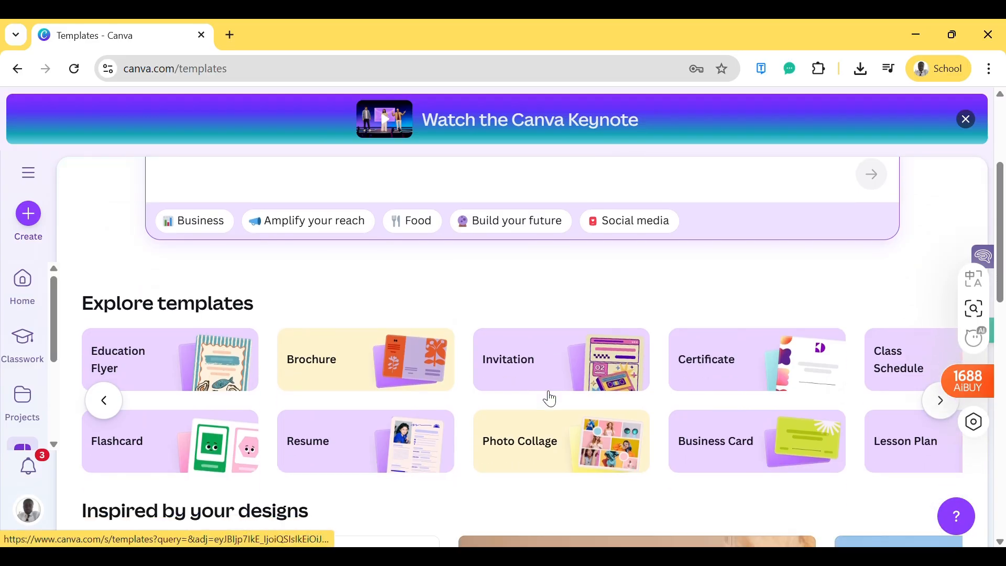
scroll(552, 398, up, 5)
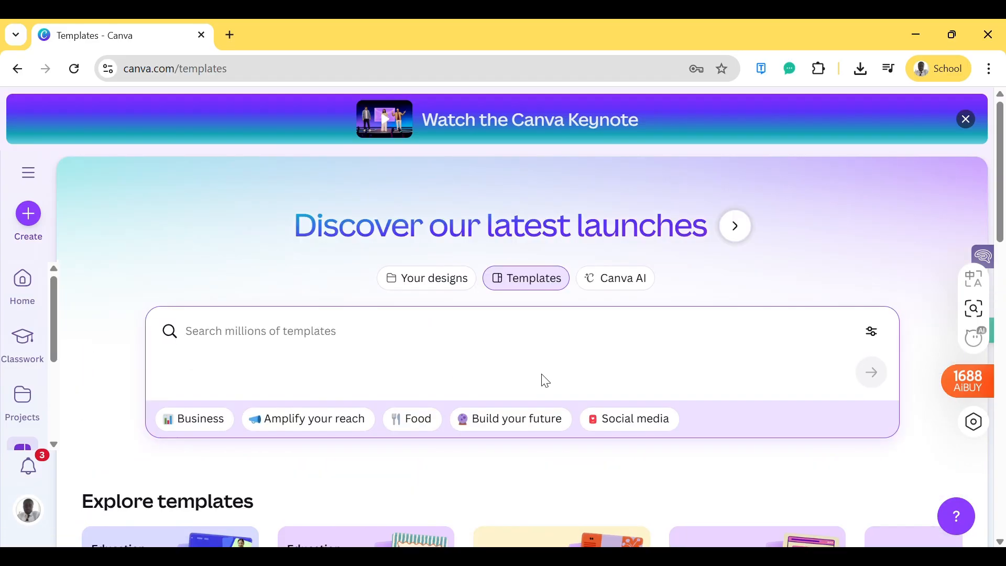
scroll(554, 343, down, 4)
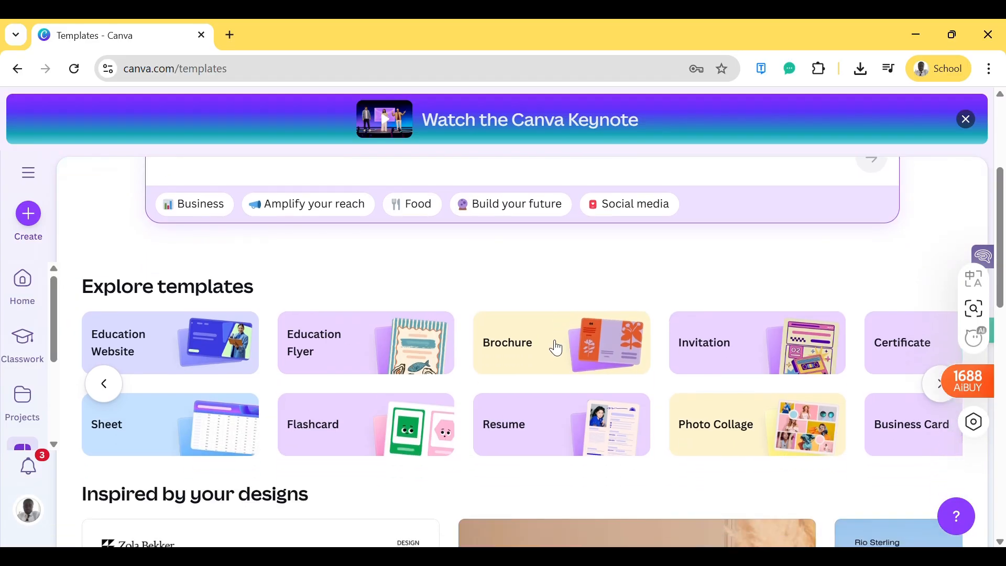
Open the Brand section and look over all asset categories in the Brand Kit.
drag(52, 330, 50, 400)
click(23, 367)
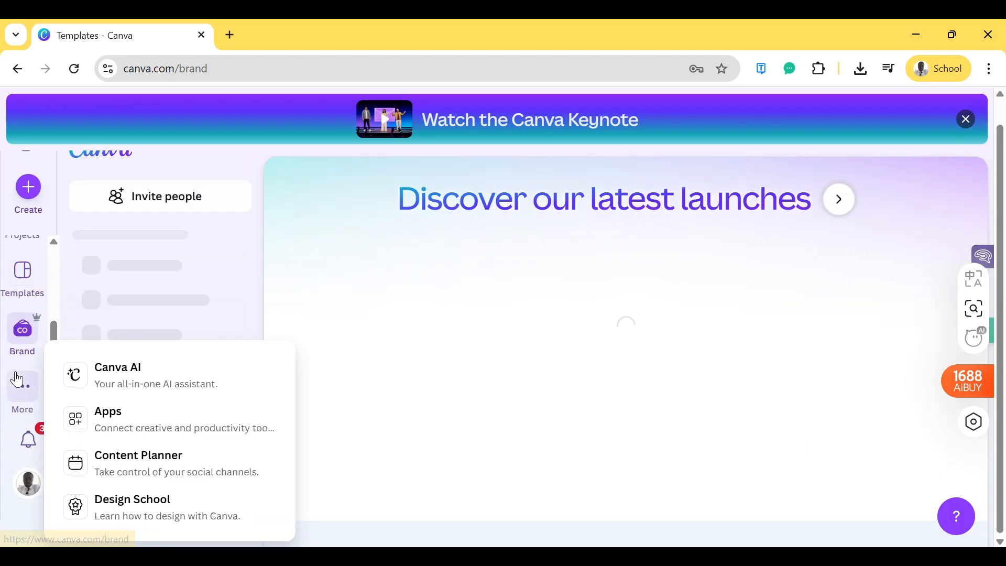
scroll(376, 381, down, 1)
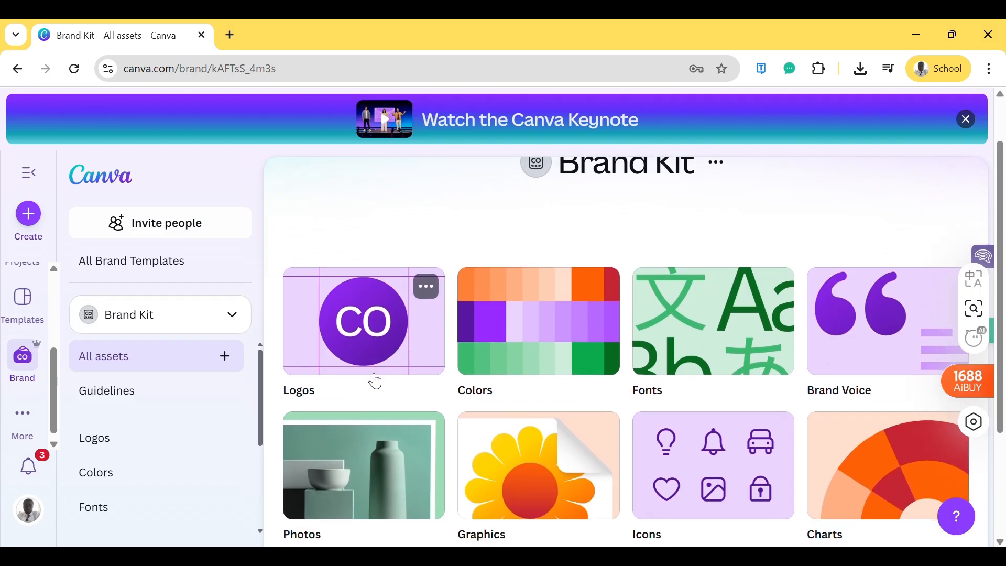
scroll(375, 382, down, 1)
scroll(375, 381, down, 1)
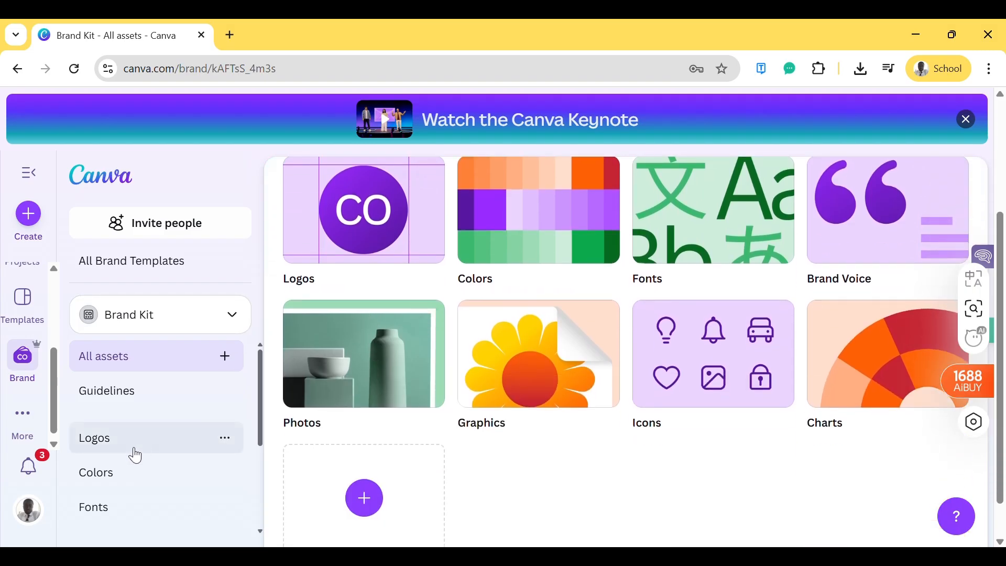
View the Brand Kit's Logos, Colors, Fonts and Brand Voice categories one after another.
scroll(112, 476, down, 1)
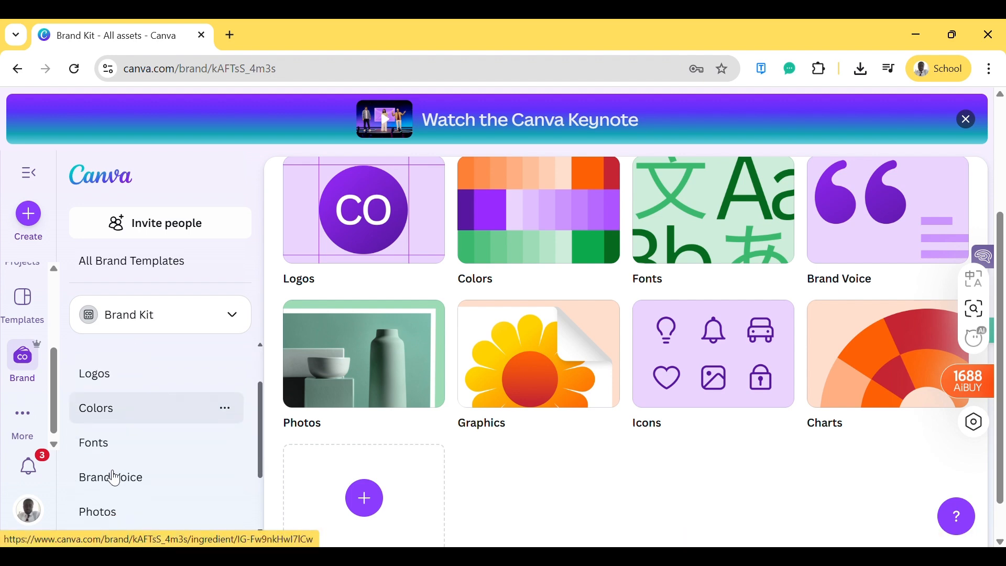
click(111, 382)
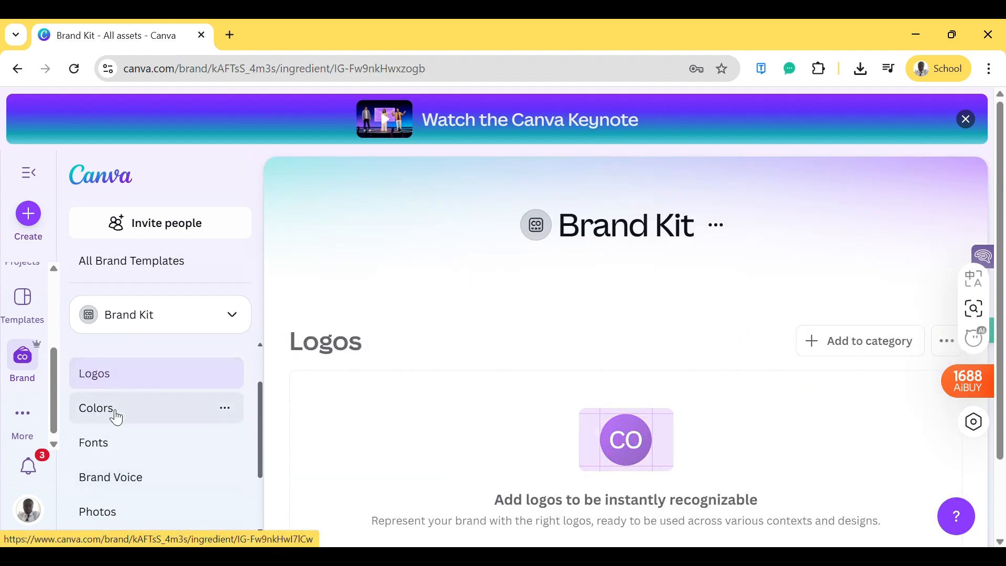
click(116, 418)
click(123, 446)
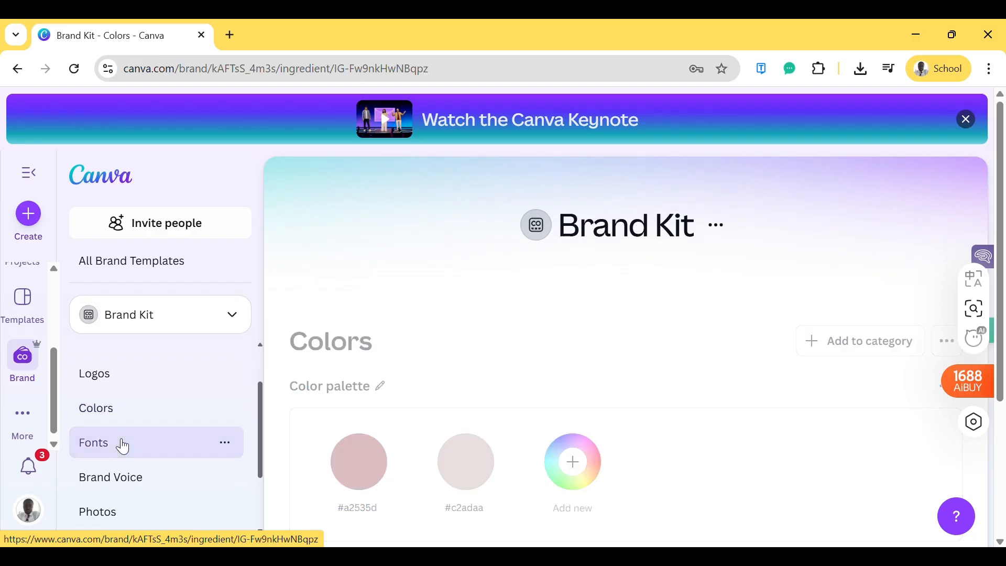
click(152, 483)
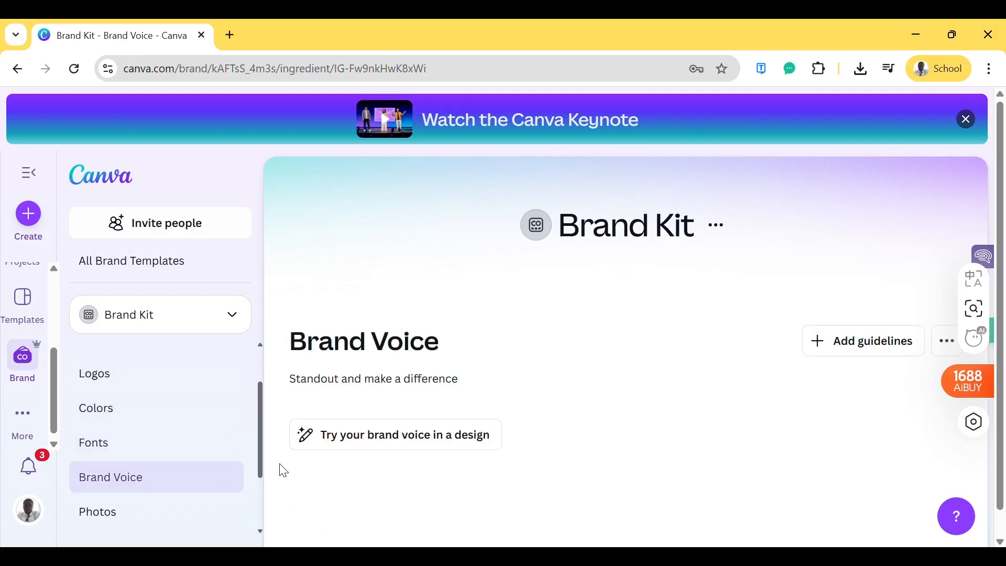
Switch to the Learnetric Solutions brand kit and view its Logos category.
scroll(172, 428, up, 1)
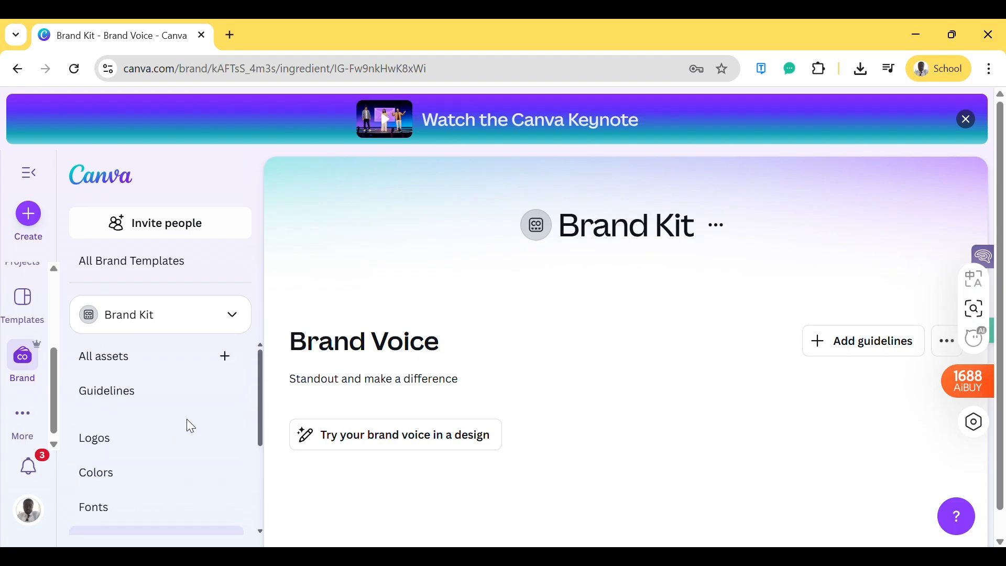
click(144, 325)
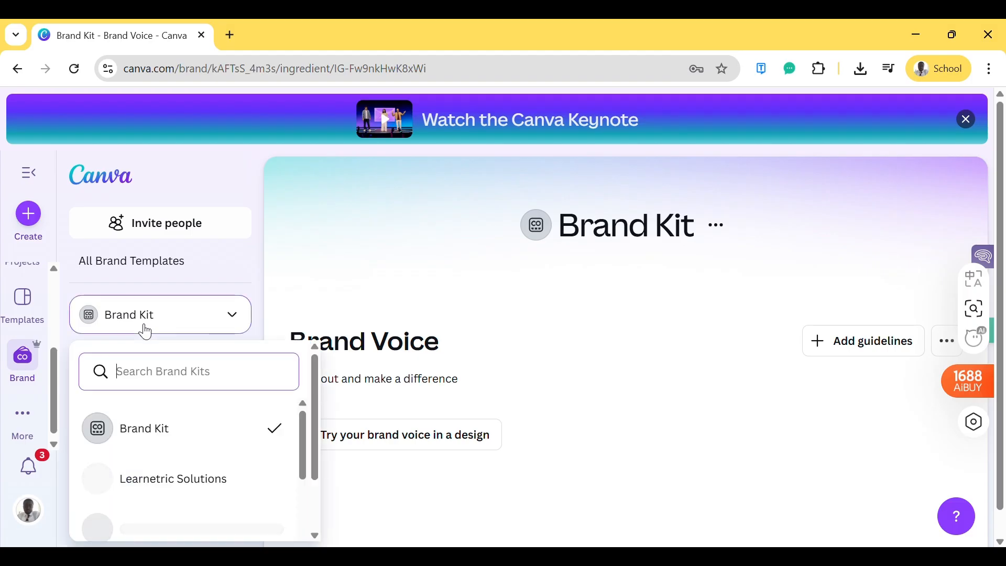
click(187, 480)
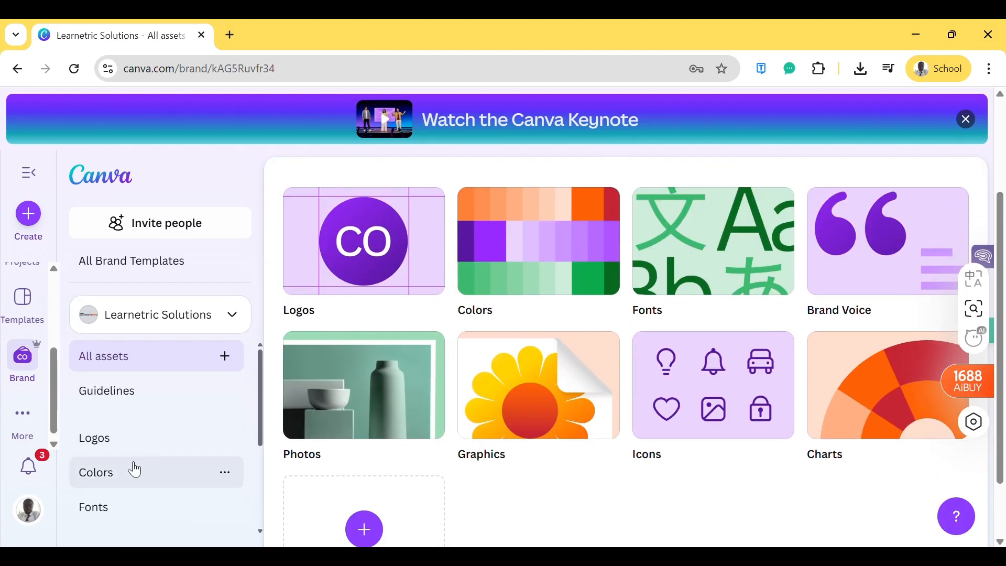
click(134, 451)
Open the Apps page and look over its top picks, Trending apps and New and noteworthy sections.
click(22, 413)
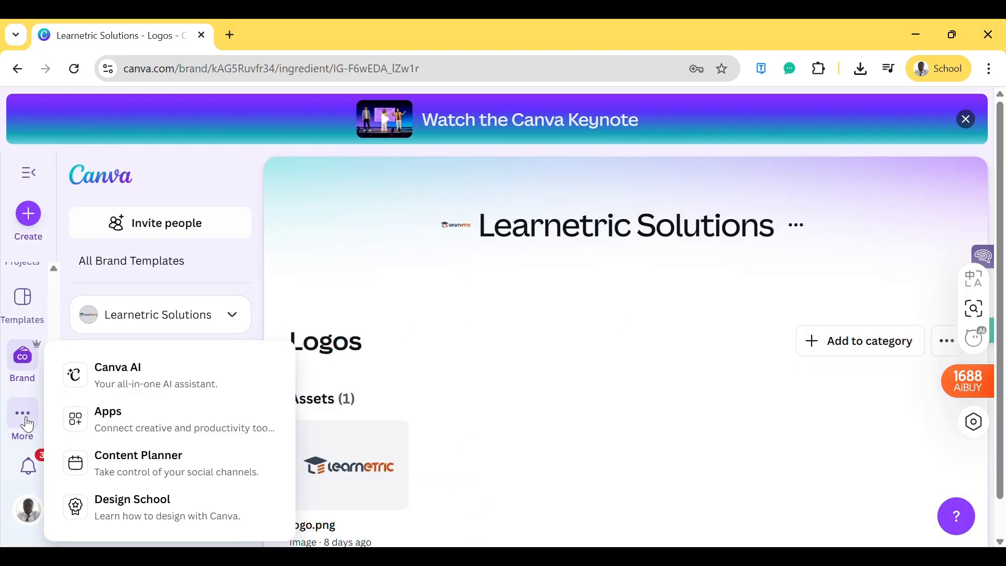
click(108, 421)
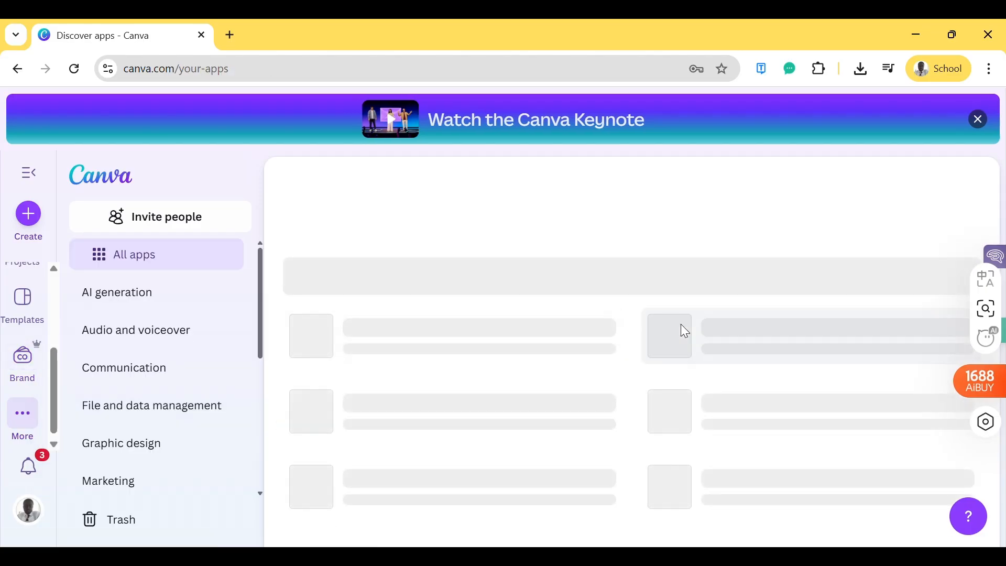
scroll(692, 331, down, 3)
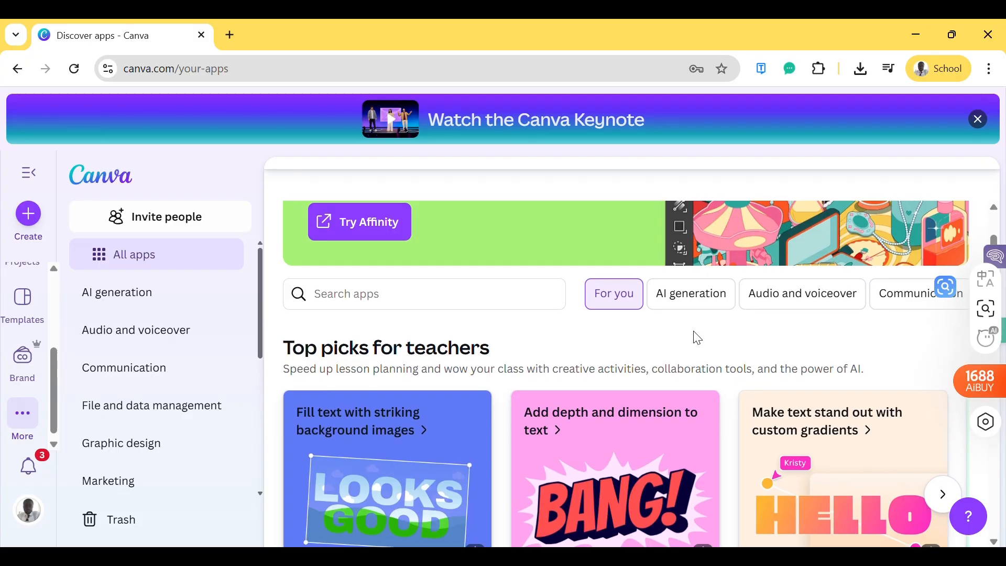
scroll(693, 331, down, 1)
scroll(693, 331, up, 1)
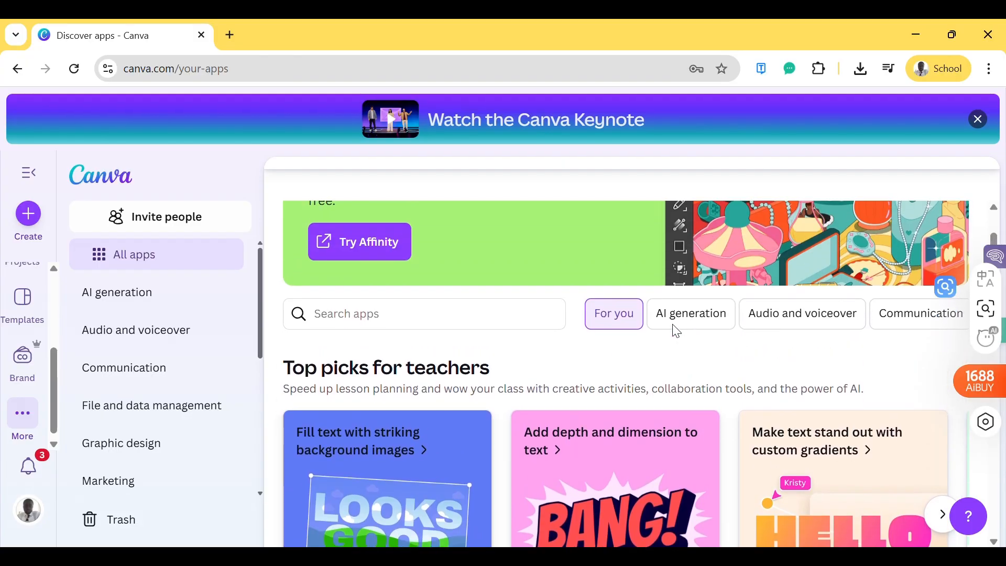
scroll(734, 362, down, 12)
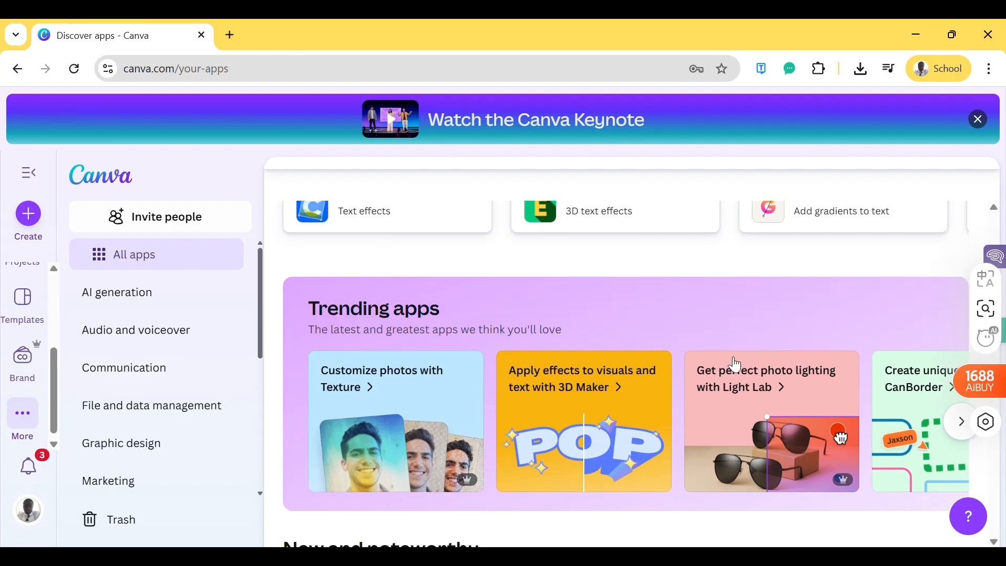
scroll(735, 363, down, 5)
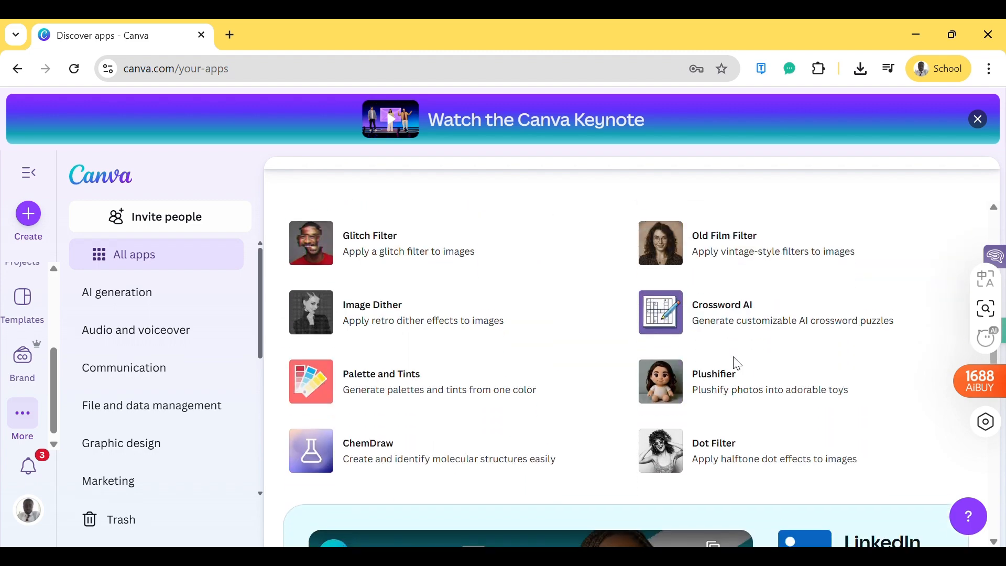
scroll(735, 364, down, 5)
scroll(735, 363, up, 14)
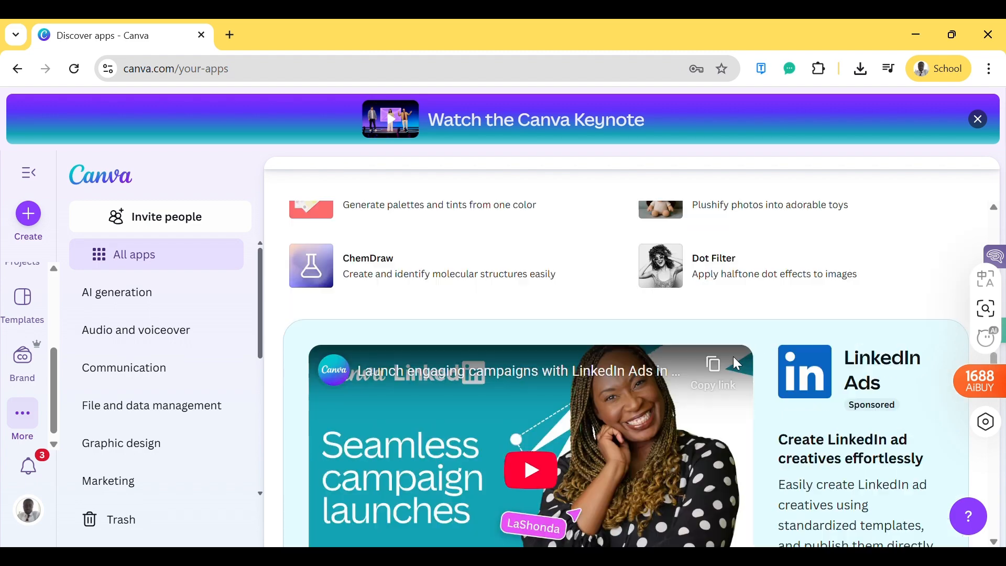
scroll(736, 361, up, 6)
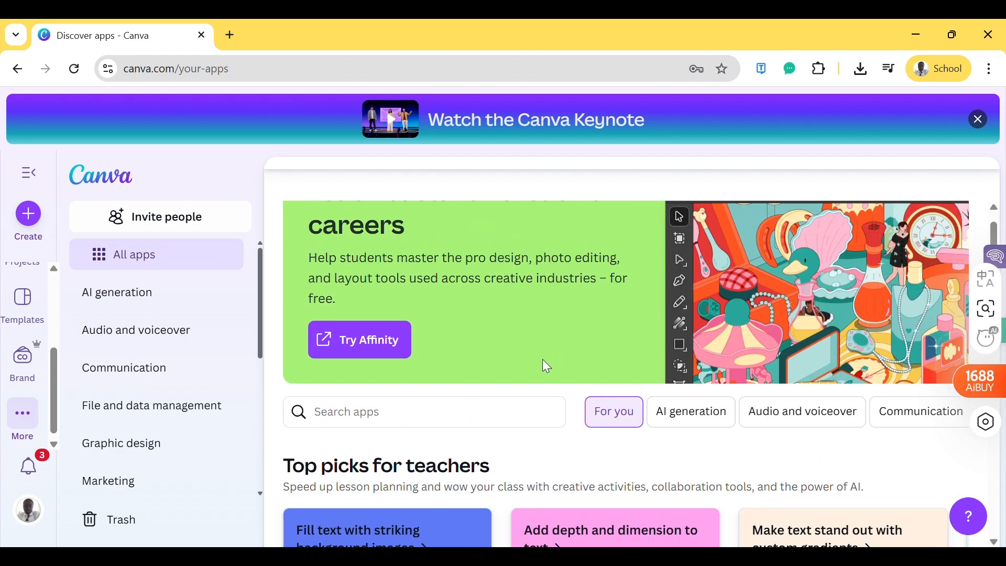
Search the apps for "google" and look over the suggestions.
click(481, 415)
text(google)
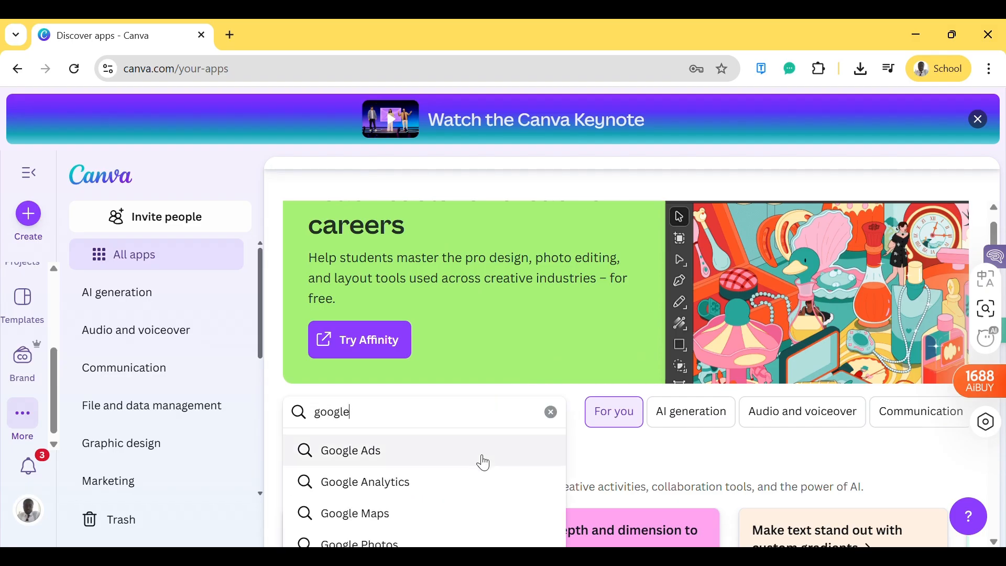
scroll(463, 495, down, 3)
scroll(465, 485, up, 4)
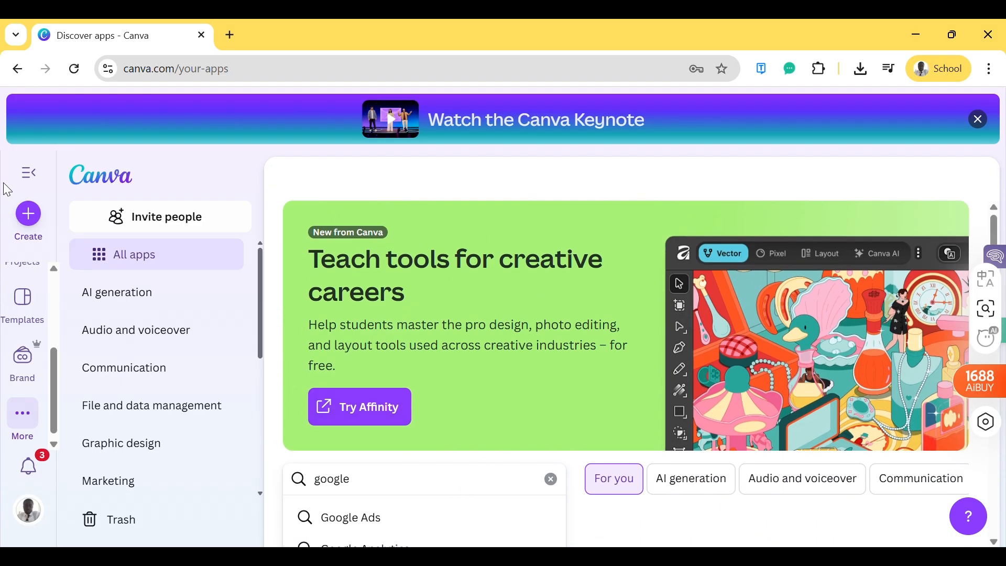
Return to the home page and search the templates for "Instagram post".
scroll(33, 273, up, 3)
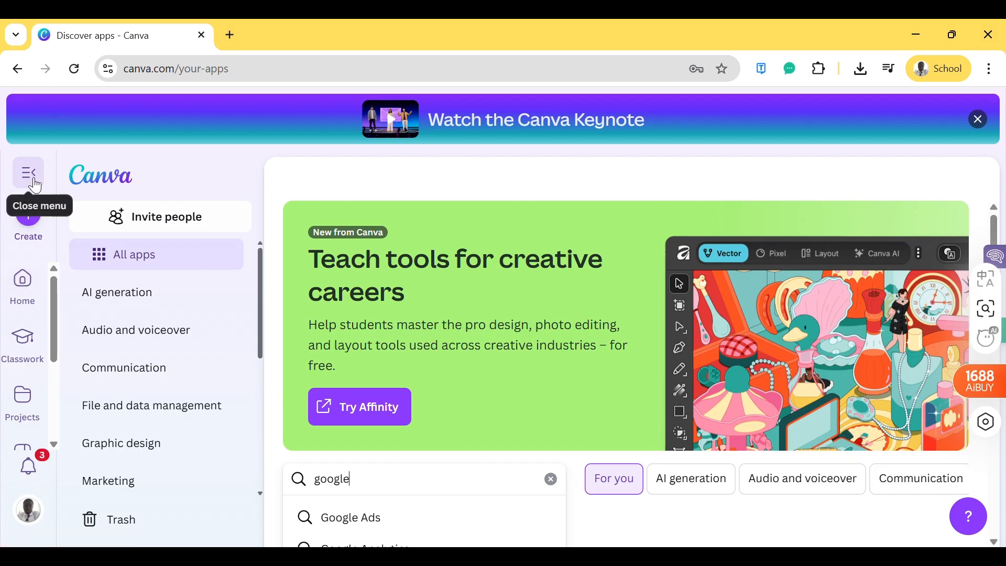
click(30, 300)
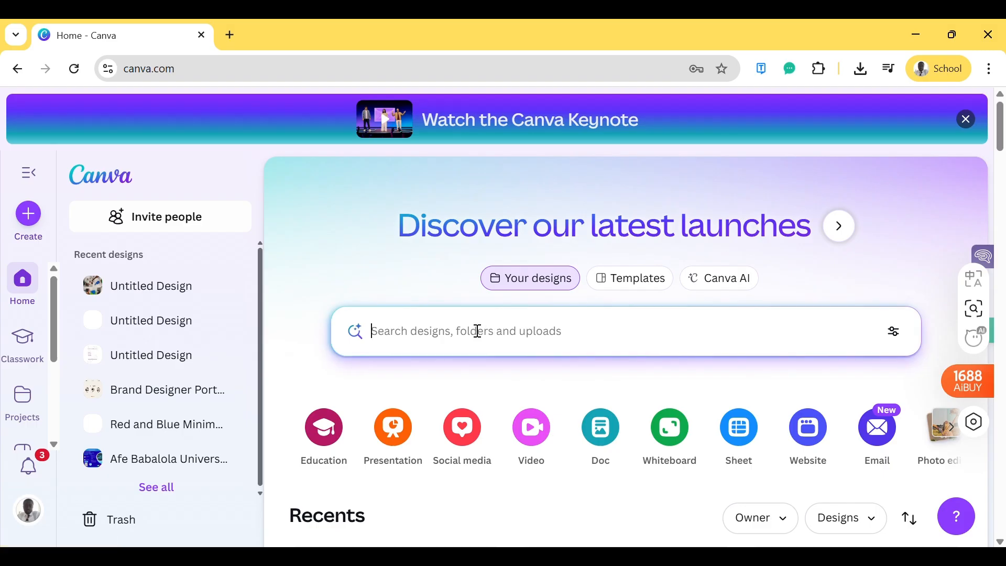
click(474, 335)
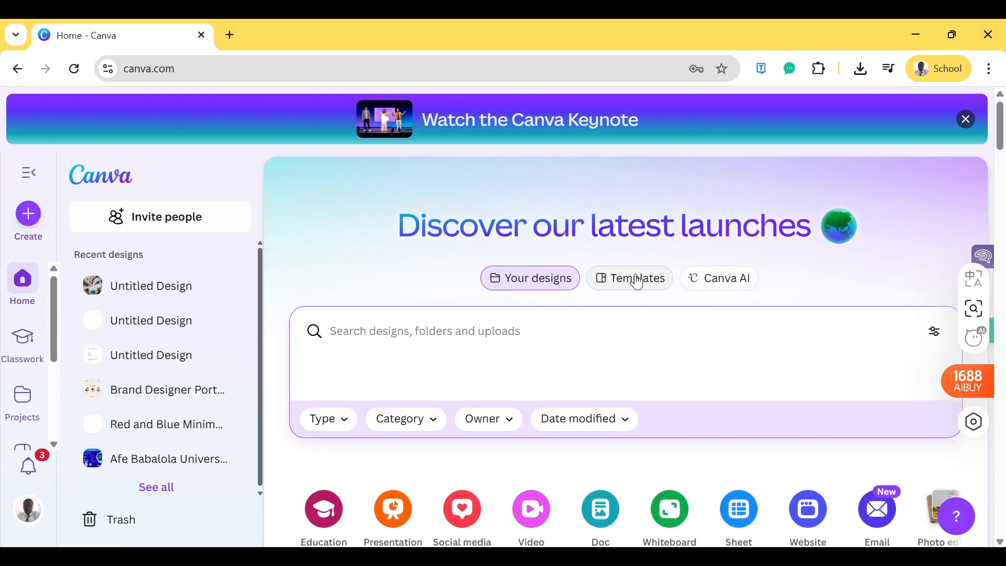
click(637, 283)
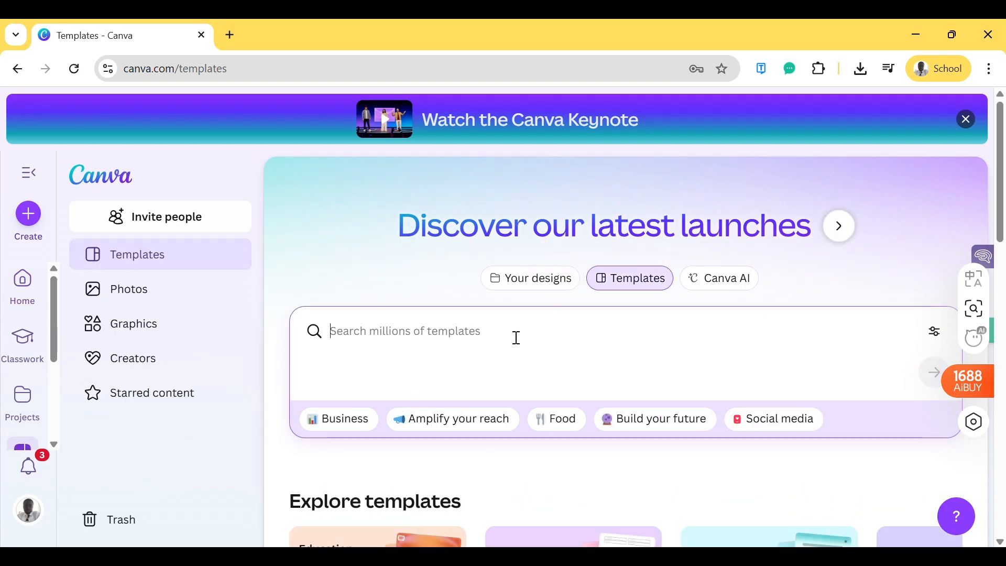
text(Instagram post)
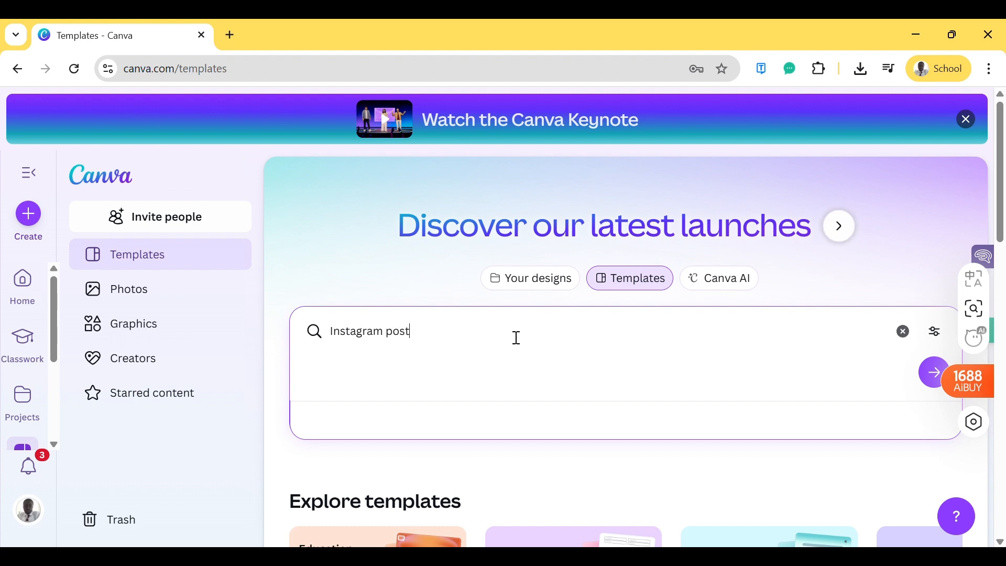
key(Return)
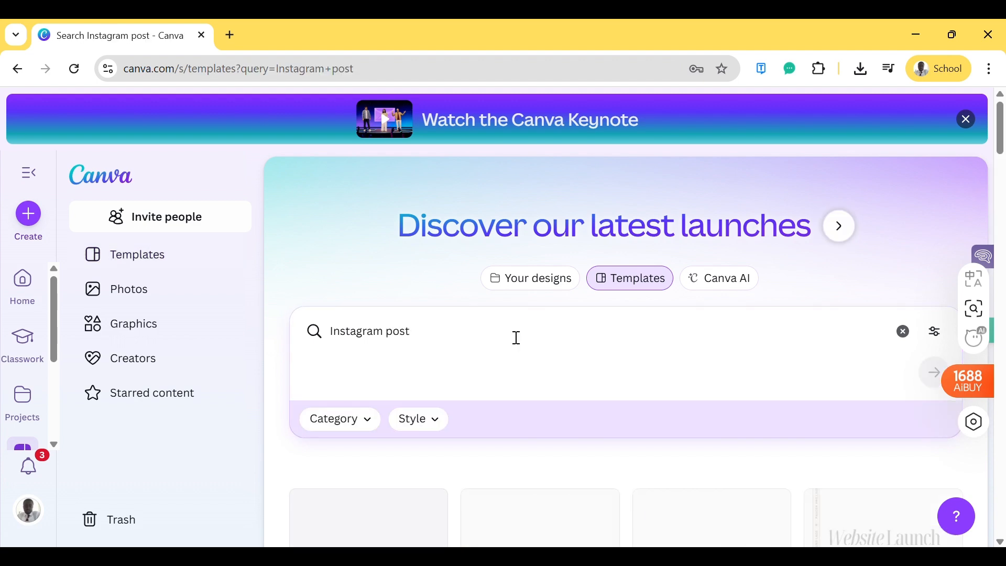
Look over the Instagram post templates and open the Category filter.
scroll(516, 340, down, 2)
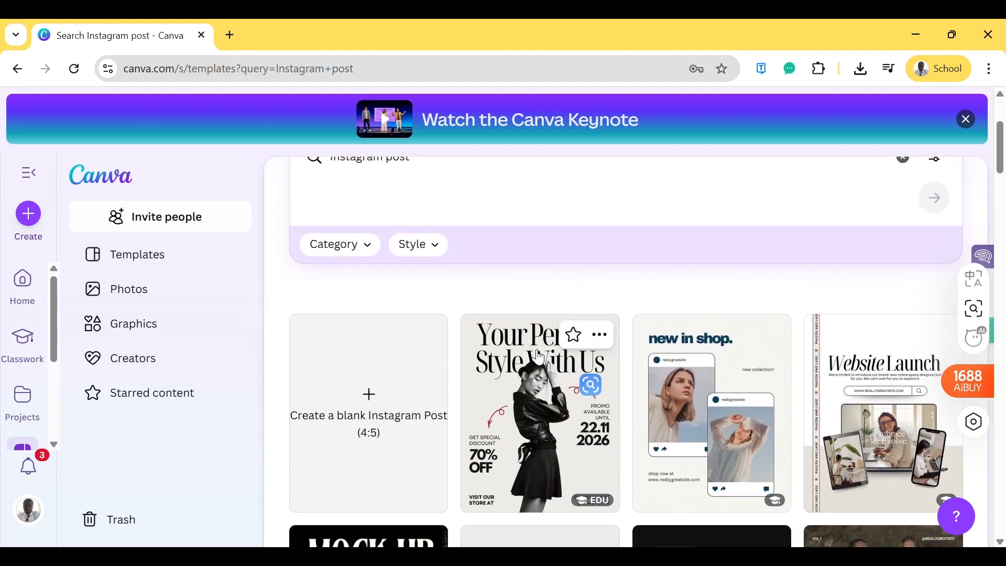
scroll(664, 423, down, 1)
scroll(663, 423, up, 2)
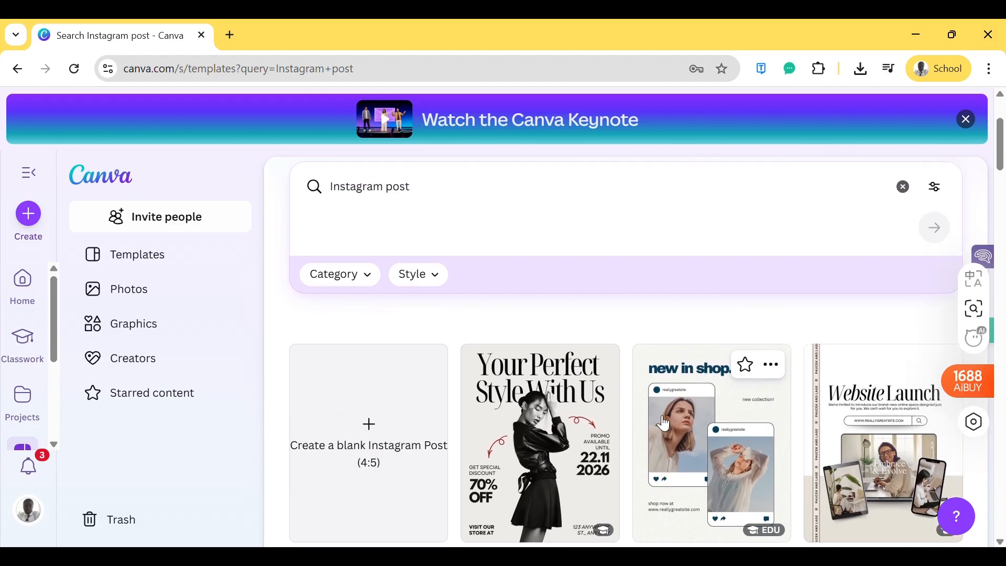
scroll(663, 424, up, 1)
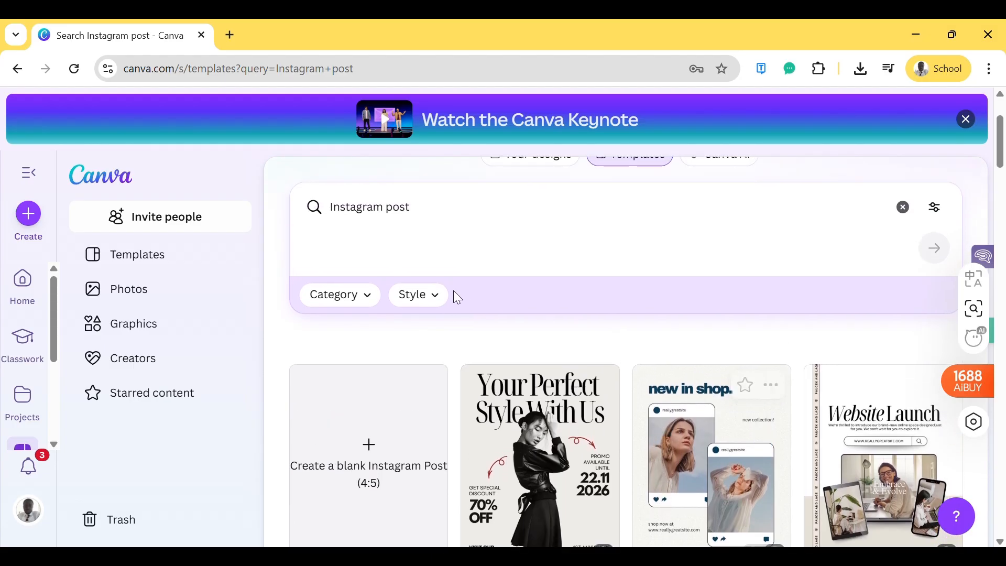
click(362, 294)
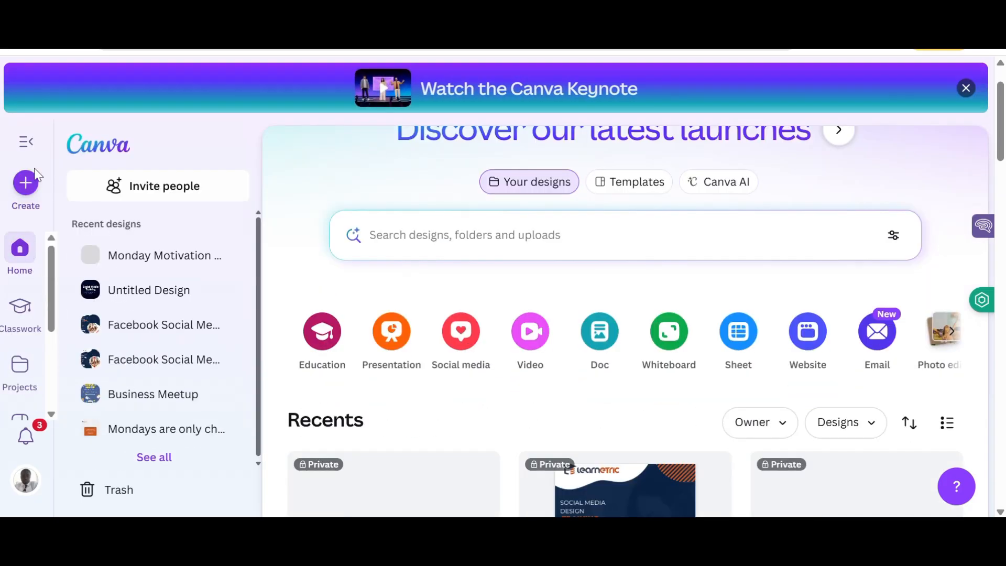
Collapse the side menu and start creating a social media design, showing the Instagram formats.
click(32, 157)
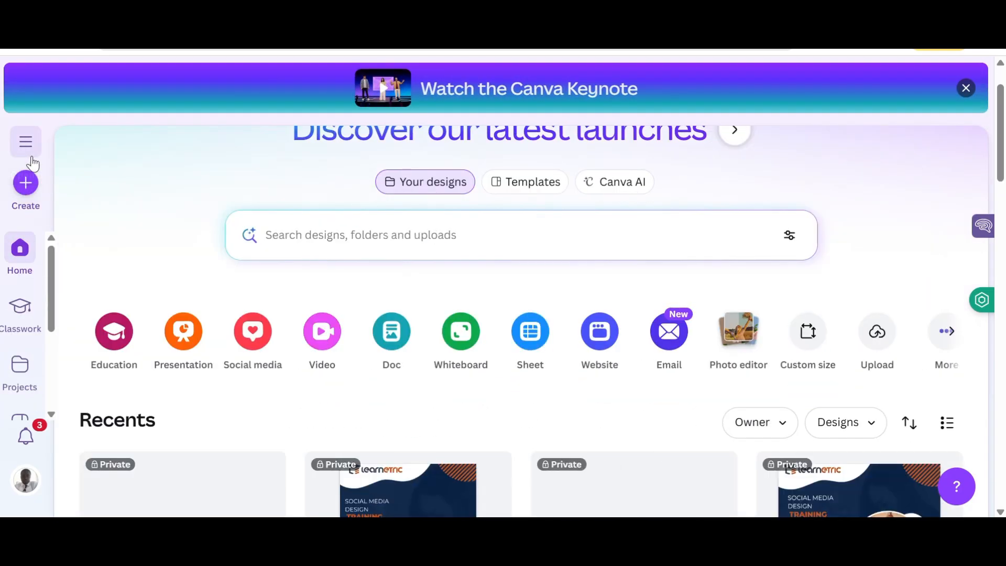
scroll(160, 205, up, 1)
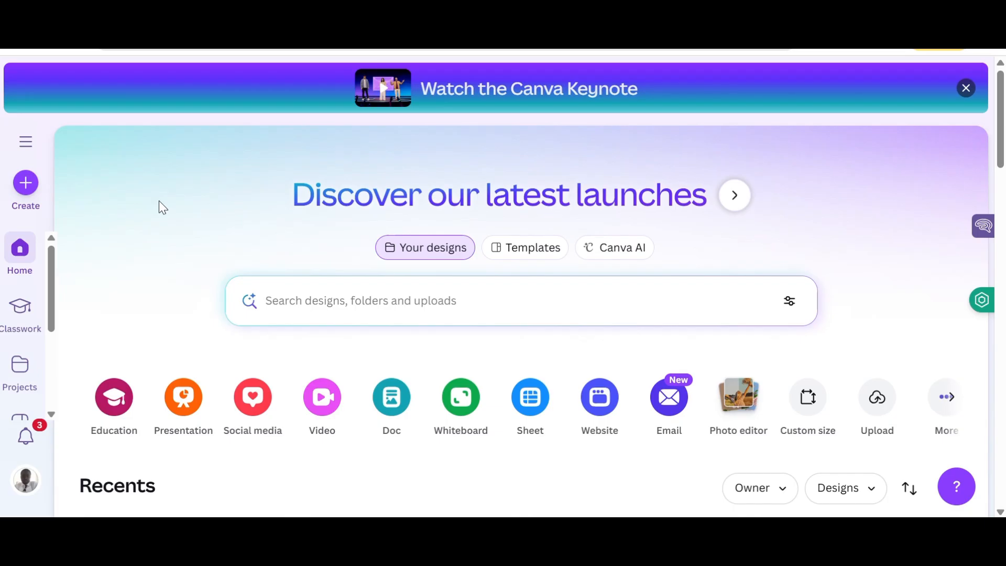
click(26, 184)
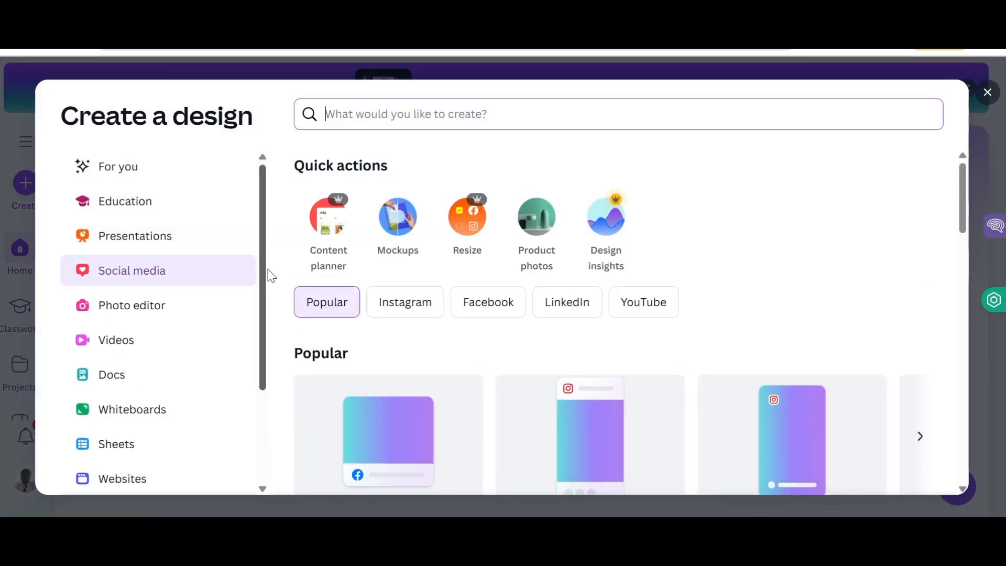
click(392, 308)
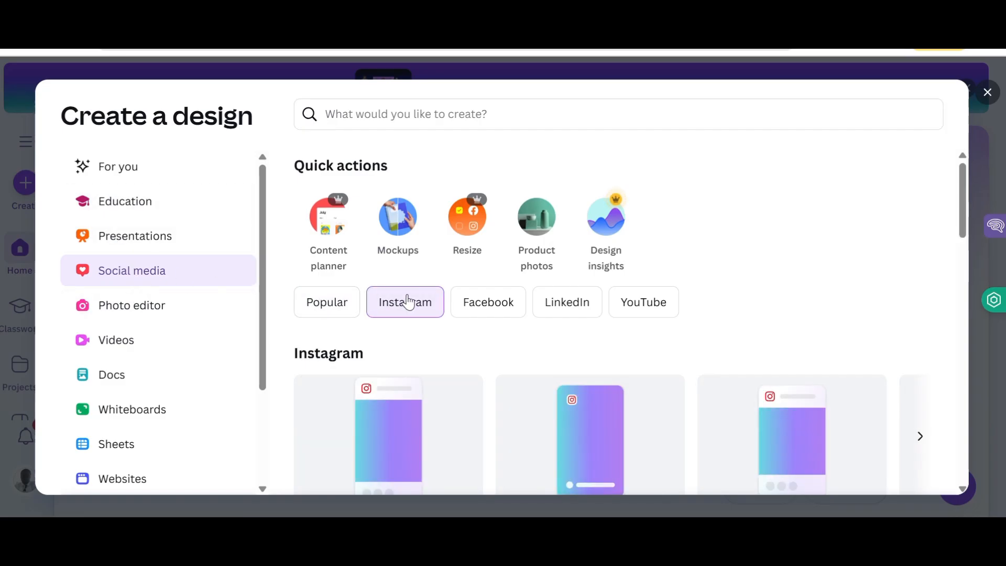
Browse the Instagram formats and create a blank Instagram Post (Square) design of 1080 × 1080 px.
scroll(487, 344, down, 3)
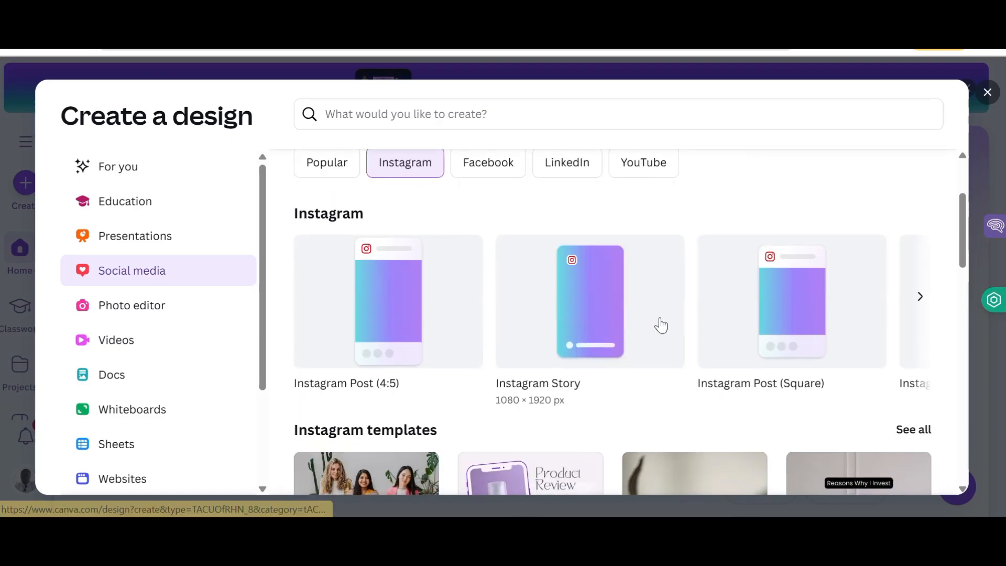
scroll(662, 325, right, 3)
scroll(661, 326, left, 2)
scroll(660, 324, left, 1)
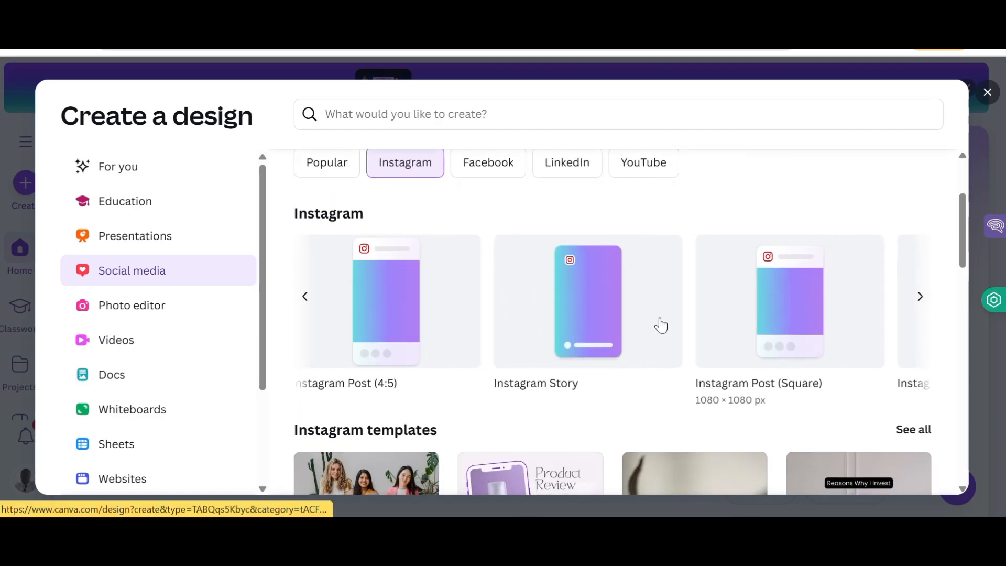
scroll(661, 325, right, 3)
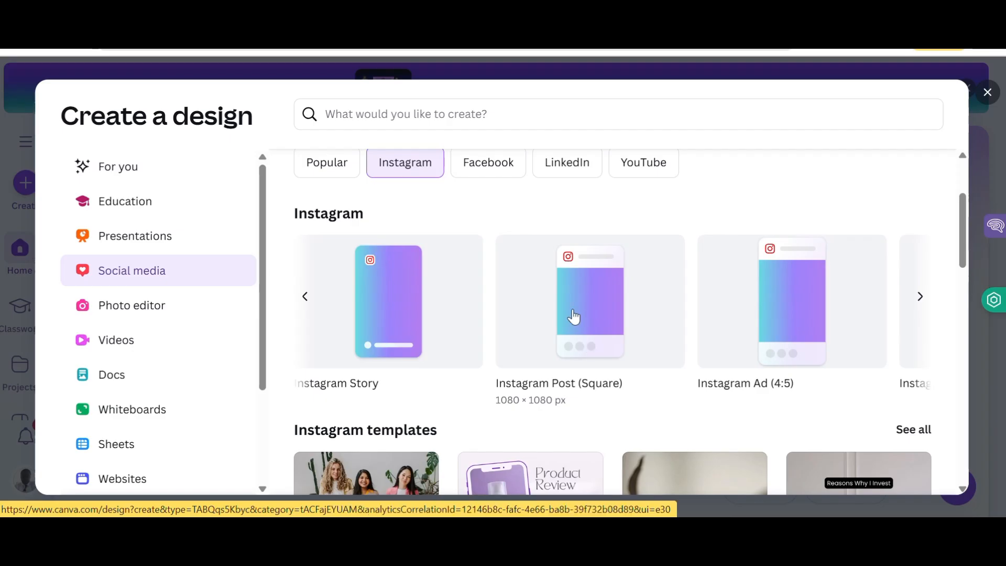
click(573, 316)
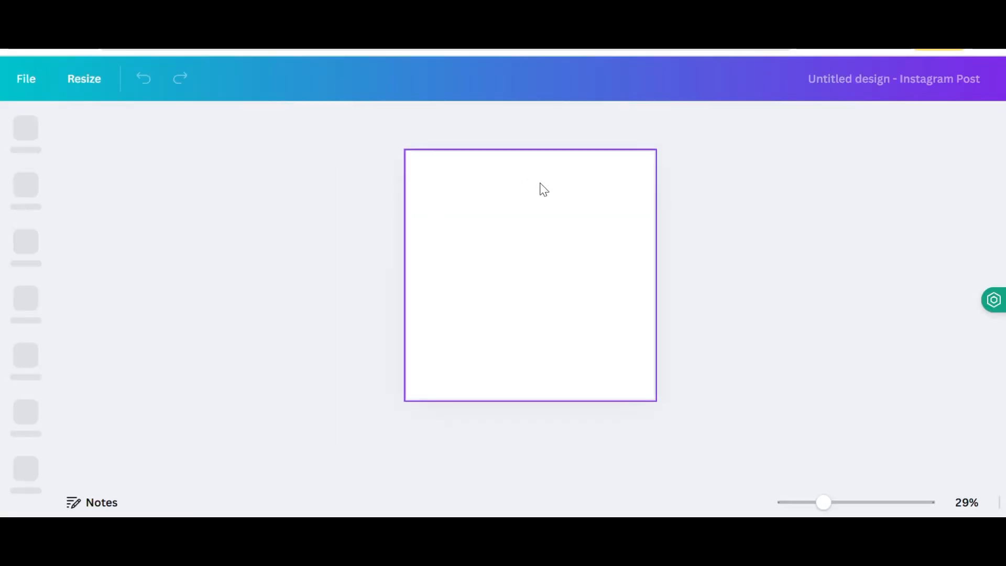
click(493, 231)
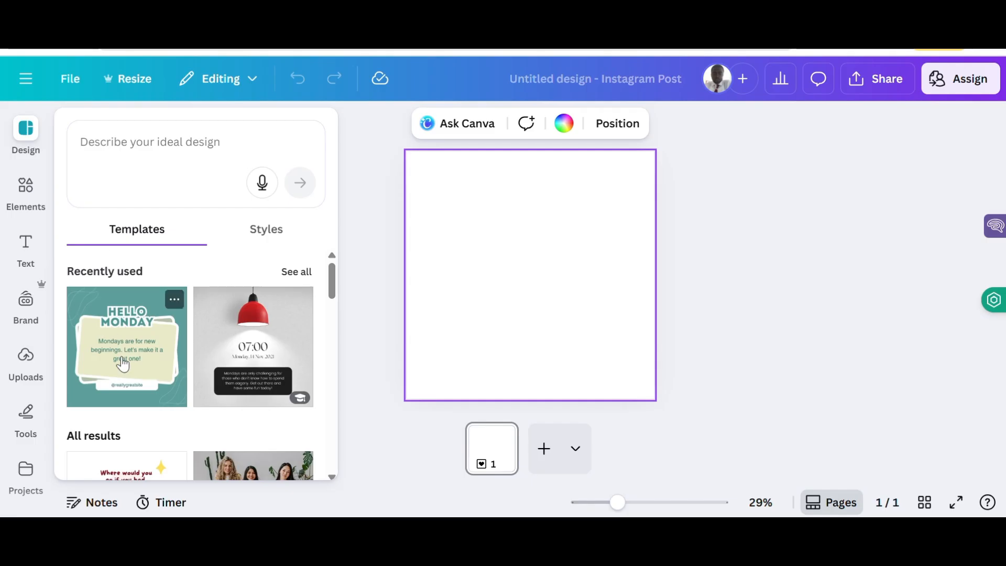
Search the design templates for "Monday Motivation".
scroll(169, 382, down, 4)
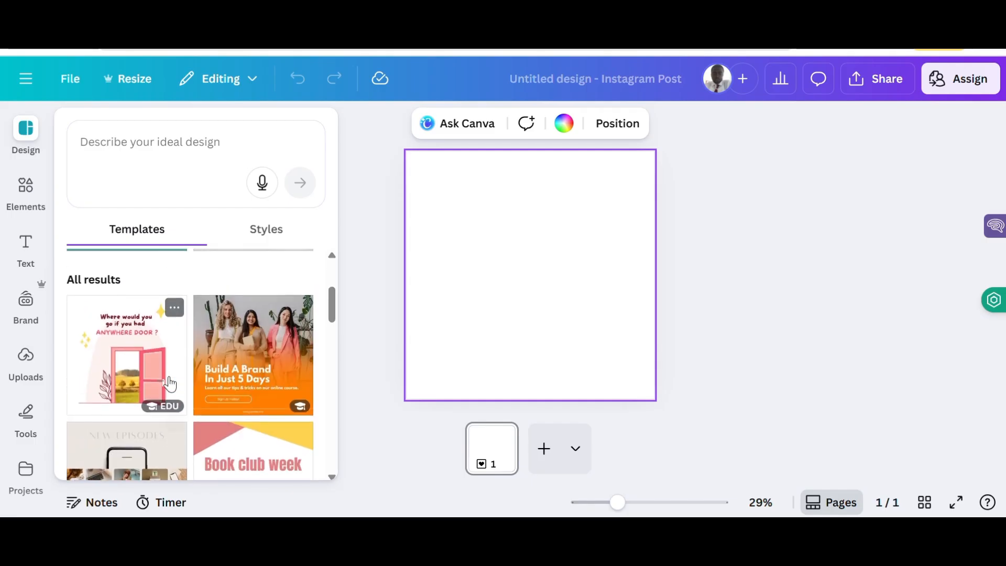
scroll(170, 384, up, 3)
scroll(238, 334, down, 4)
scroll(238, 332, up, 4)
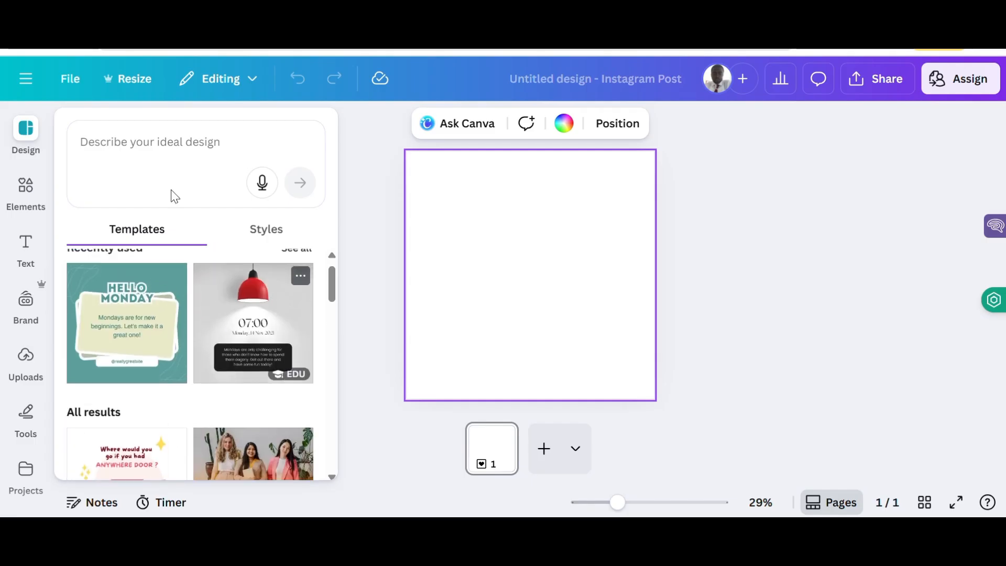
click(158, 154)
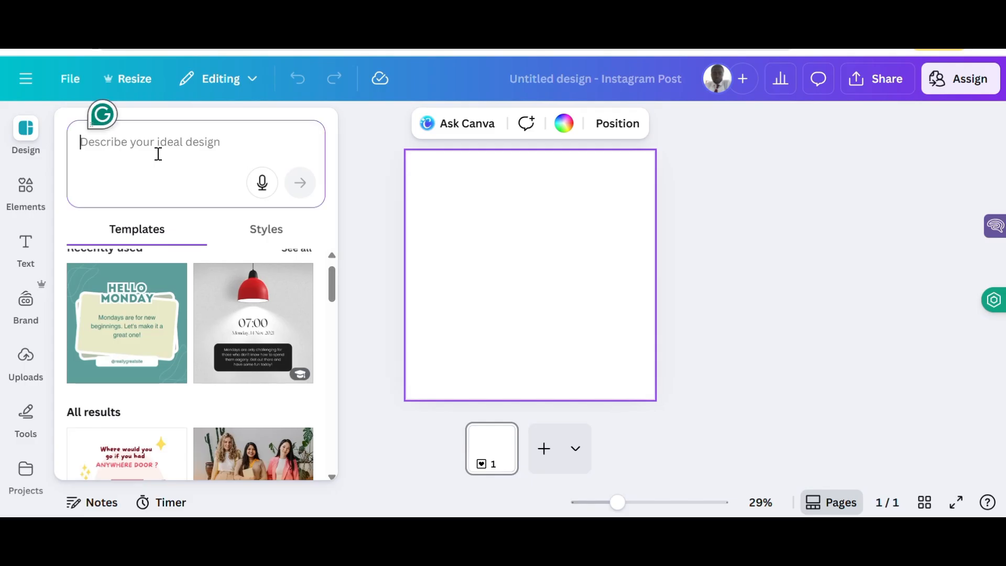
text(Monday M)
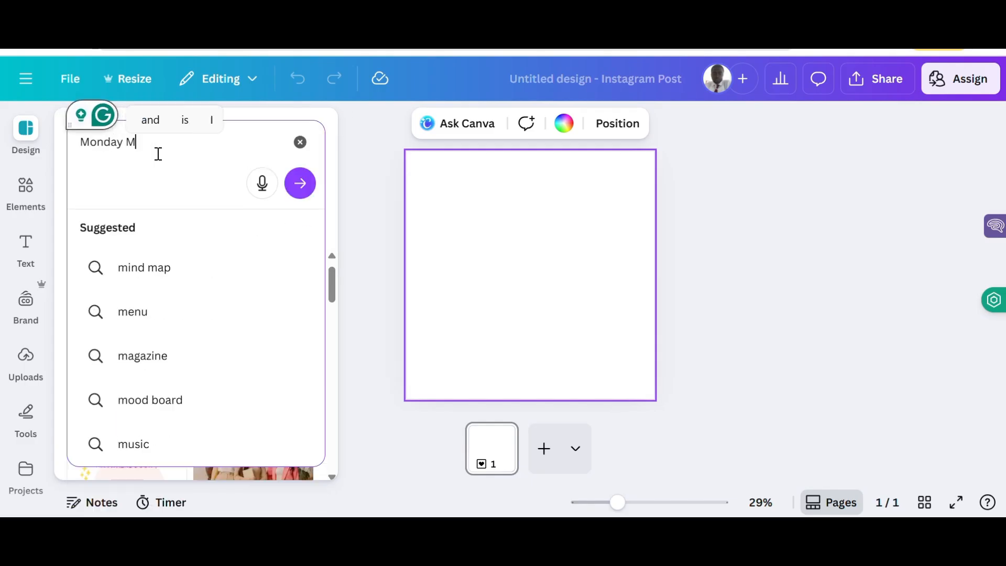
text(otivation)
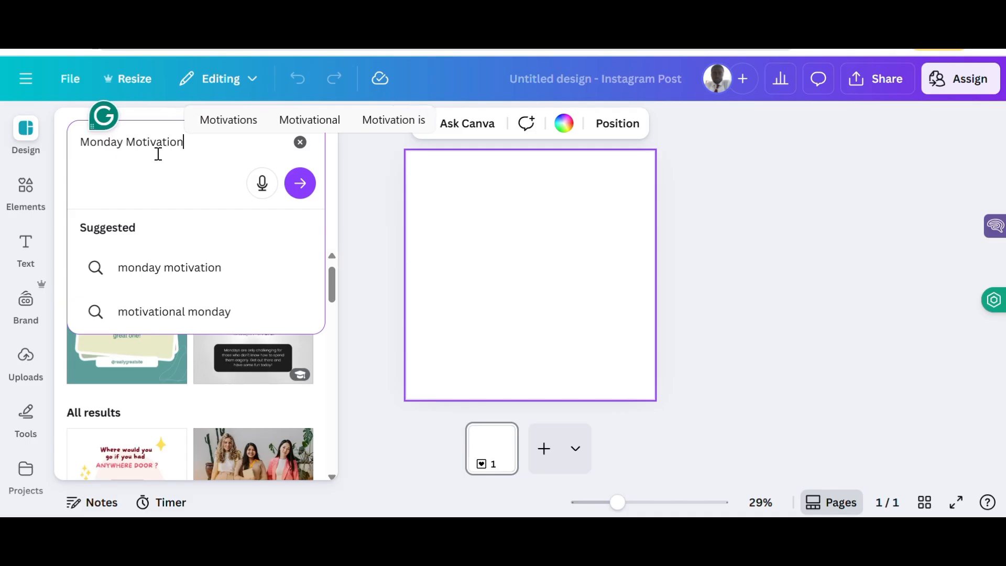
key(Return)
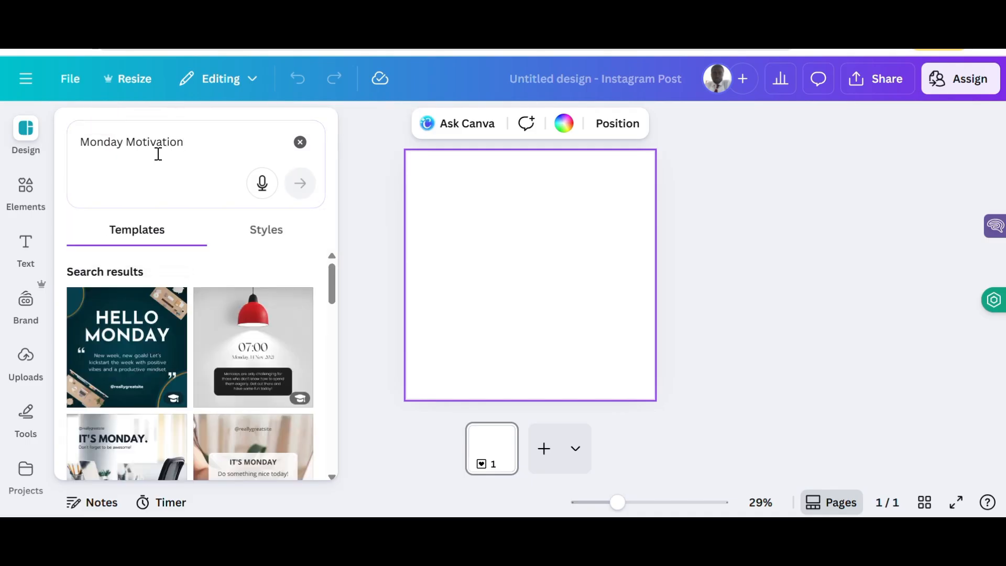
Browse the Monday Motivation results and apply the green and white "Hello Monday" template to the blank page.
scroll(144, 386, down, 10)
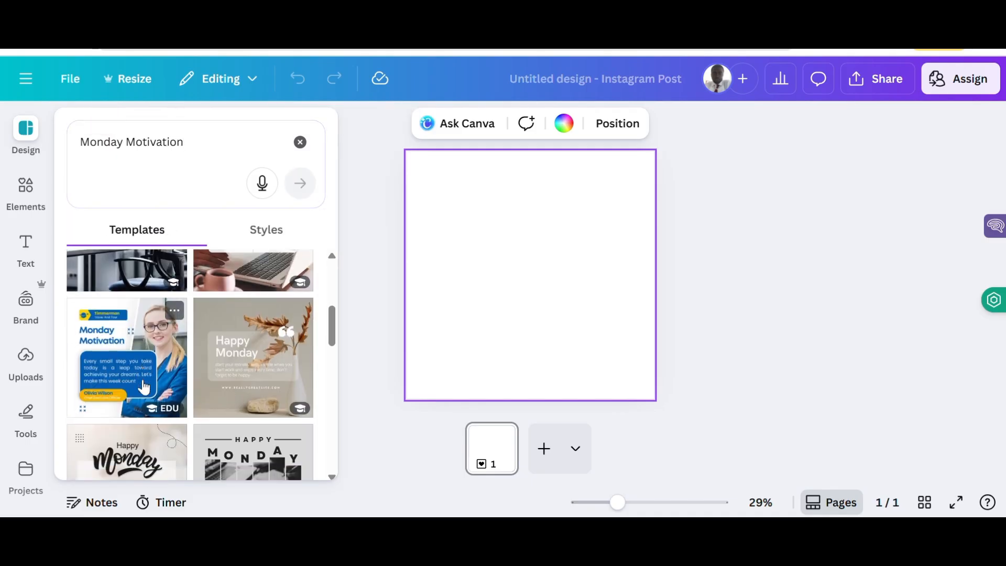
scroll(143, 386, down, 2)
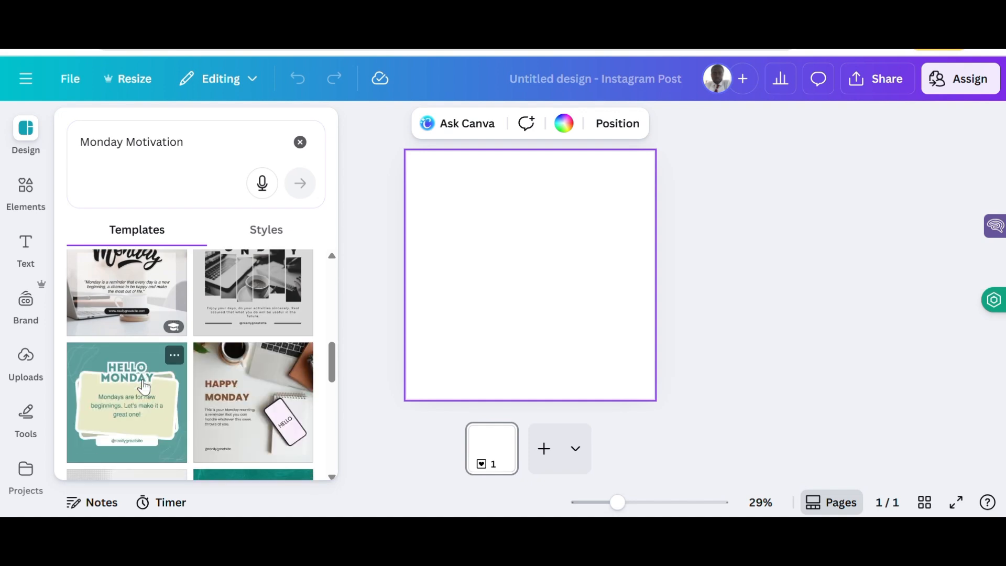
scroll(143, 387, down, 1)
scroll(143, 386, up, 1)
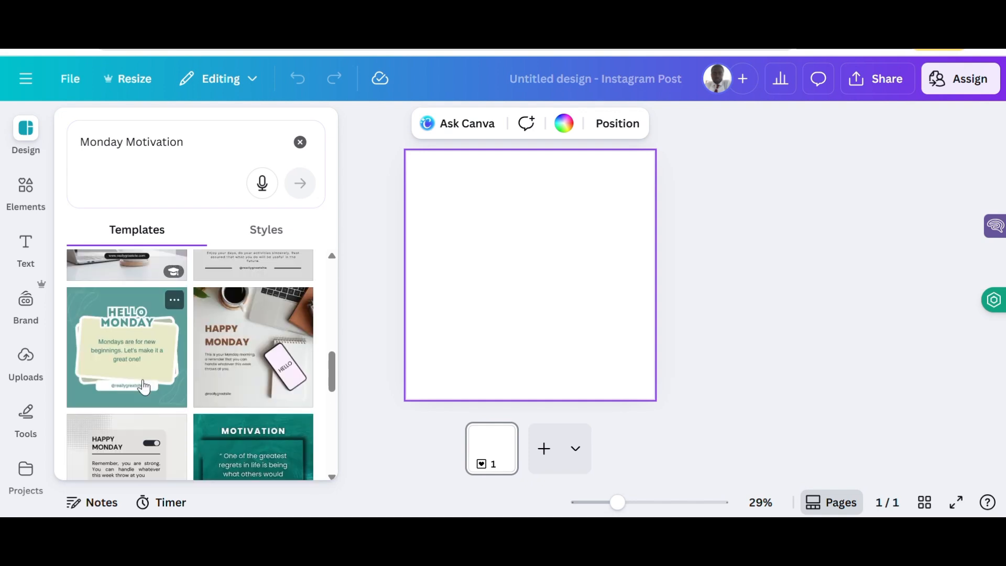
click(130, 353)
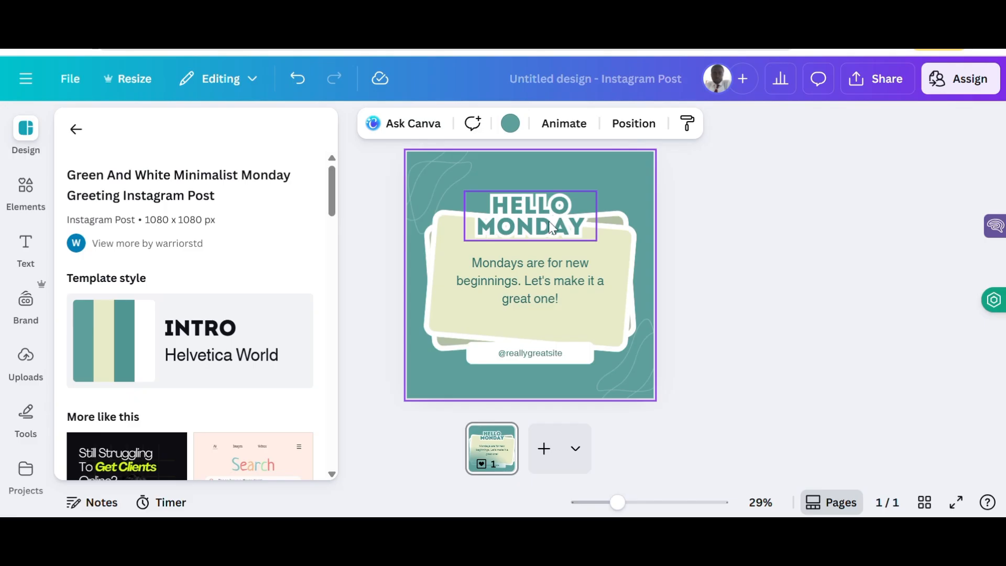
click(529, 273)
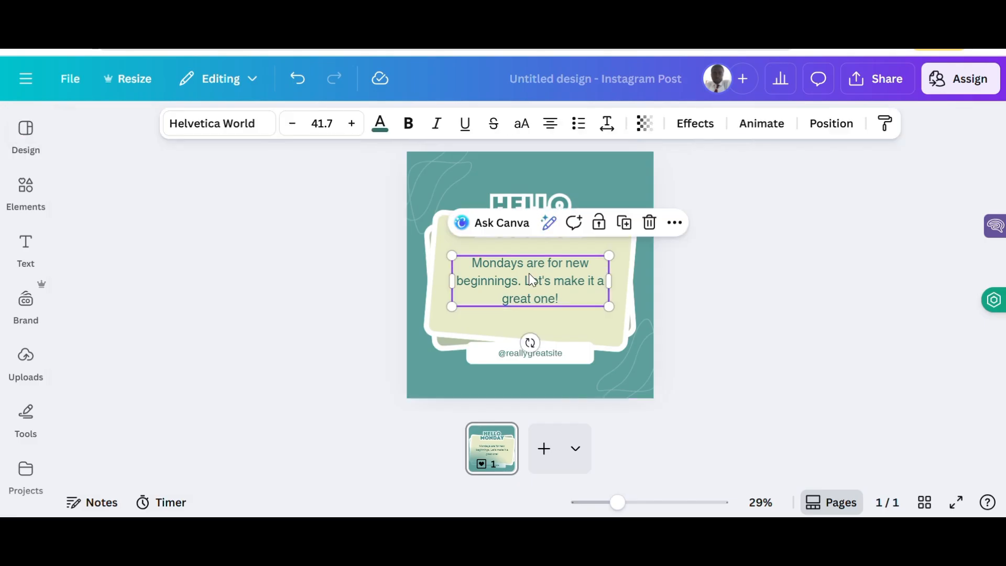
click(530, 273)
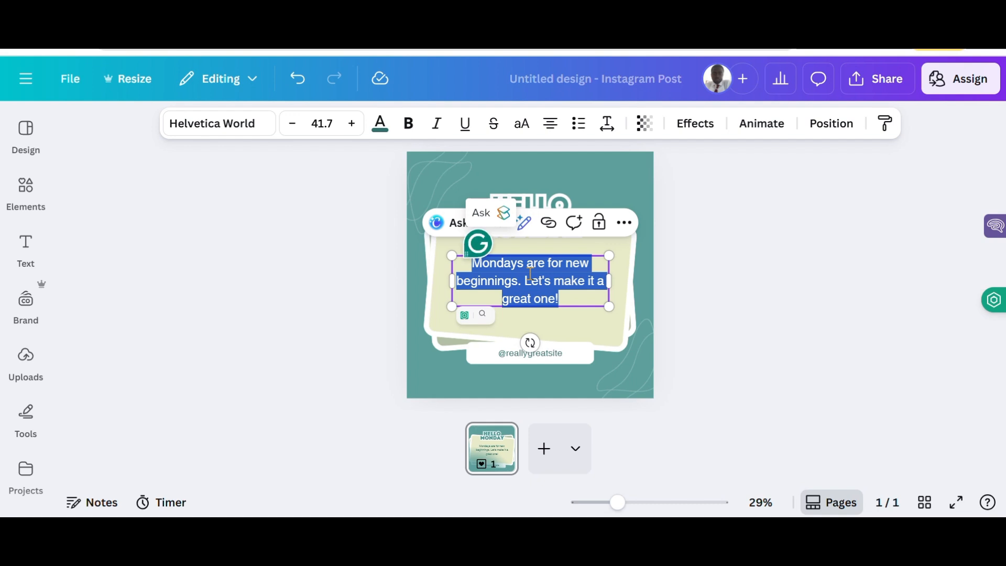
click(681, 281)
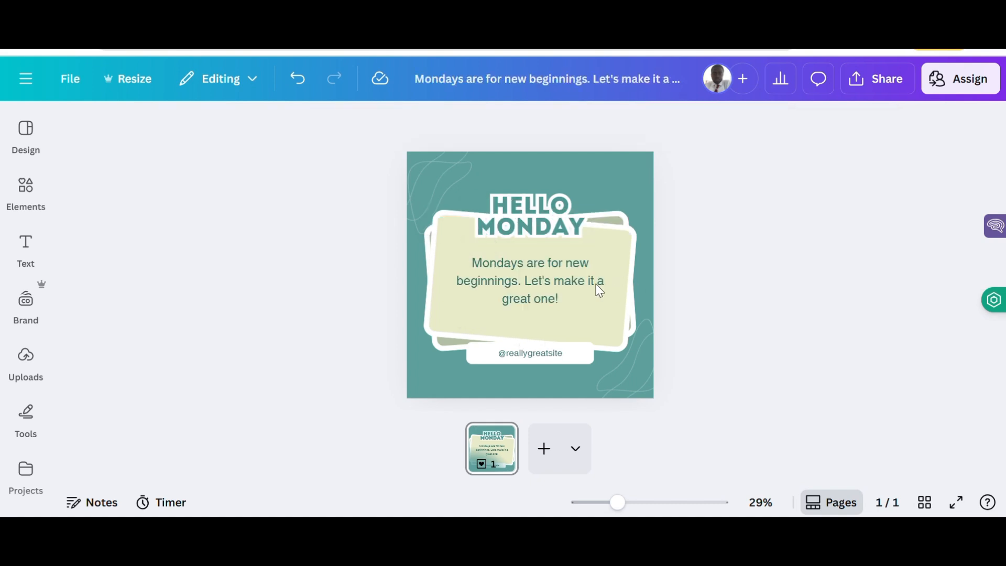
click(599, 188)
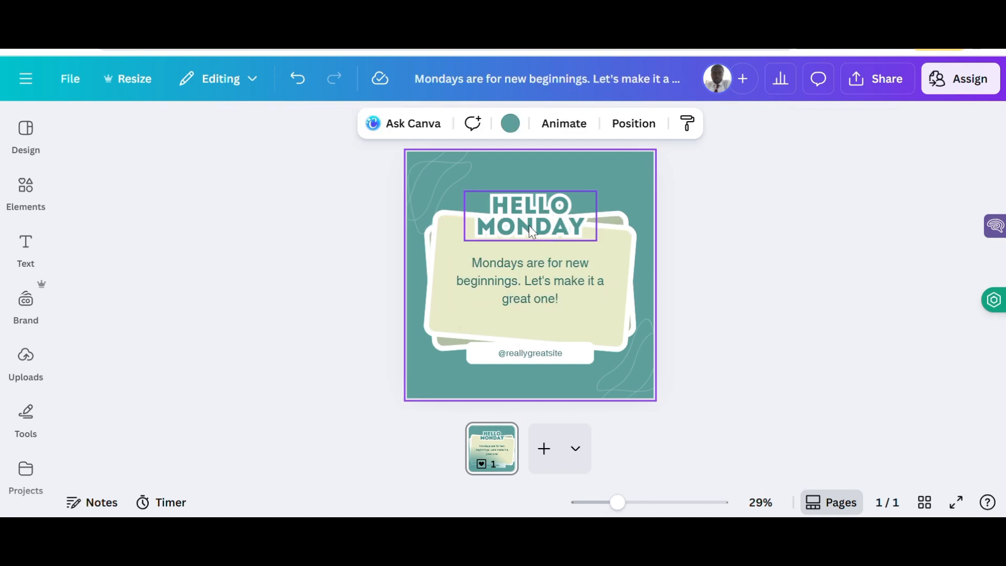
Select the body text below the "Hello Monday" heading for editing and open Magic Write.
click(546, 283)
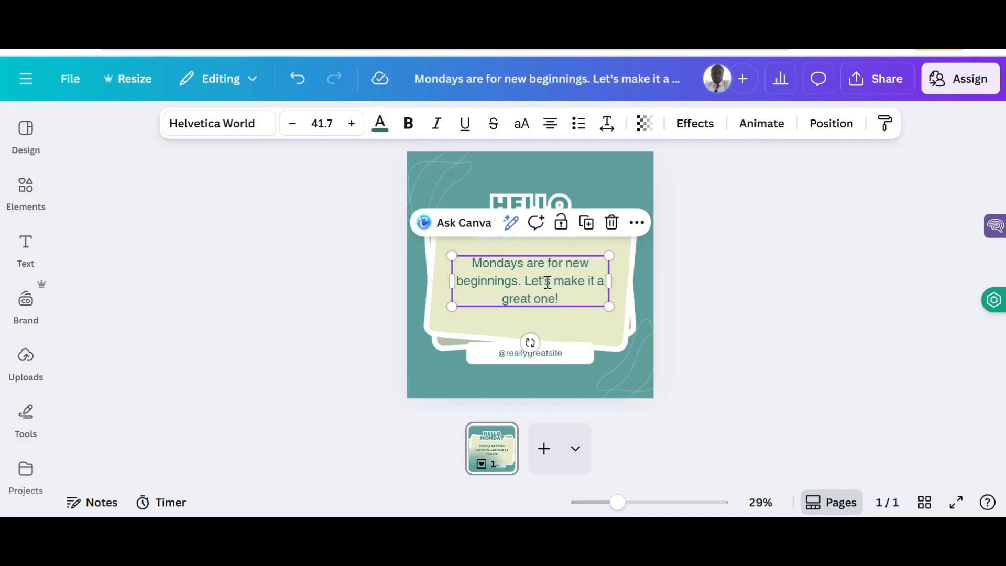
click(546, 282)
click(23, 134)
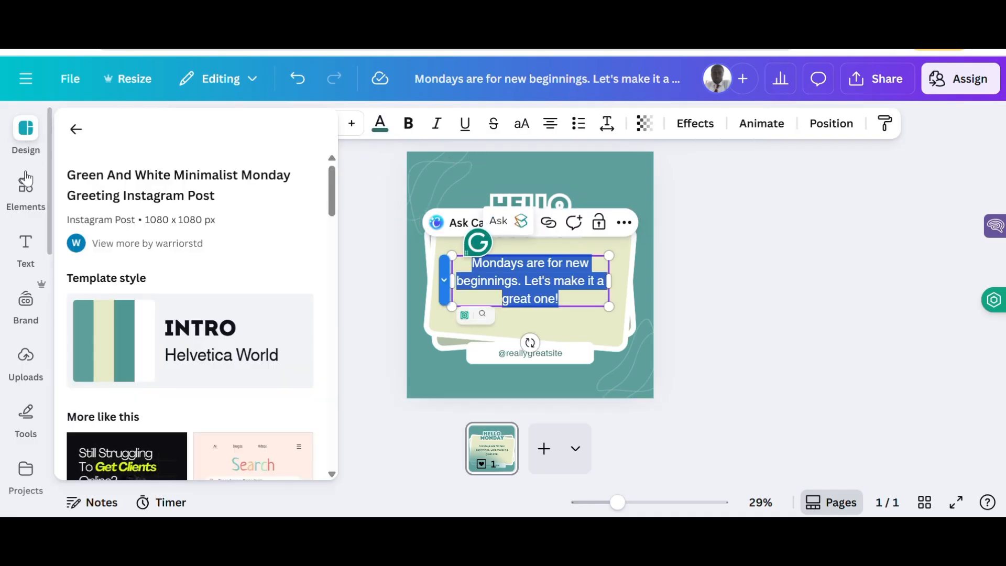
click(25, 189)
click(28, 244)
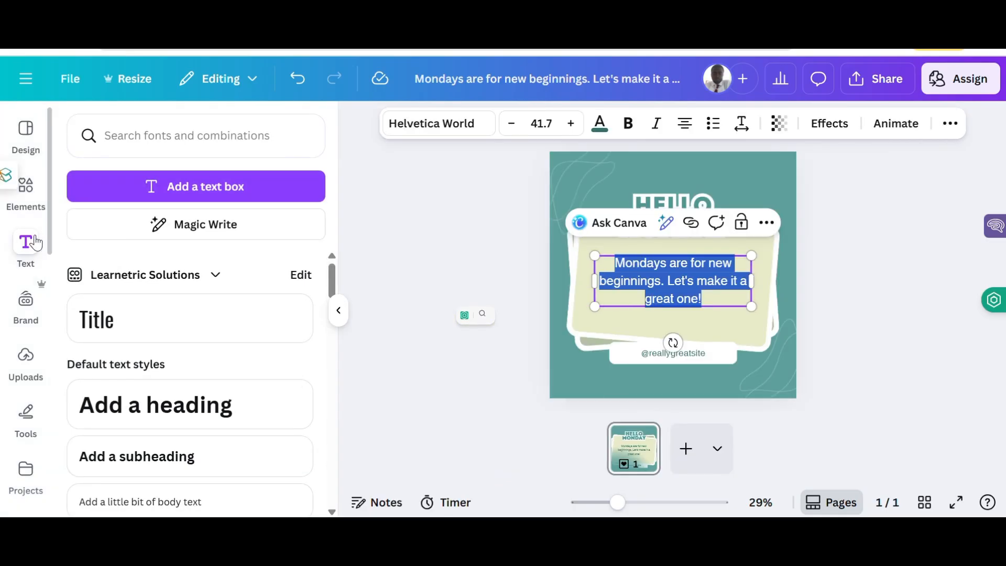
click(176, 239)
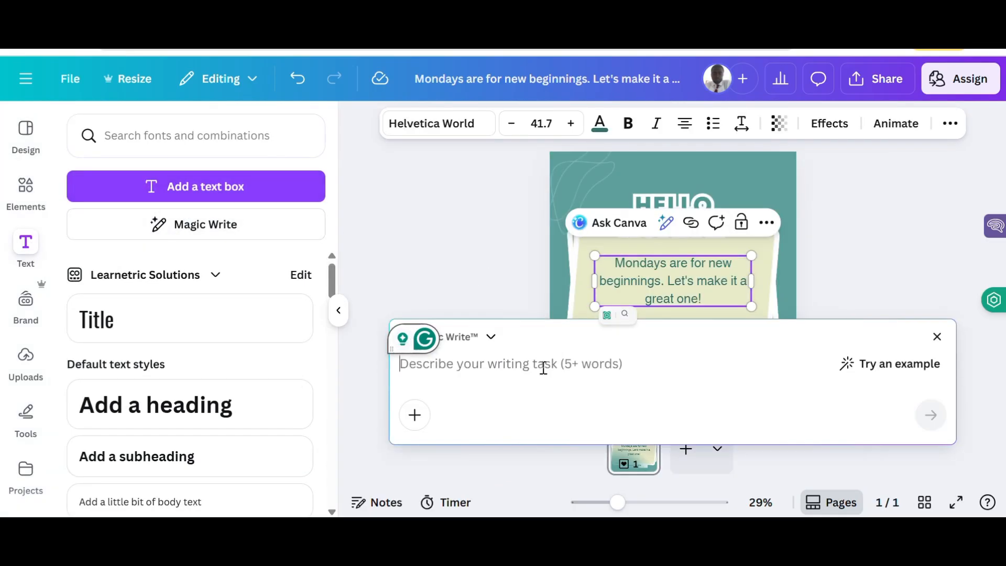
Generate text with the prompt "Give a powerful Monday motivational quote" and request another version like it.
text(Give a)
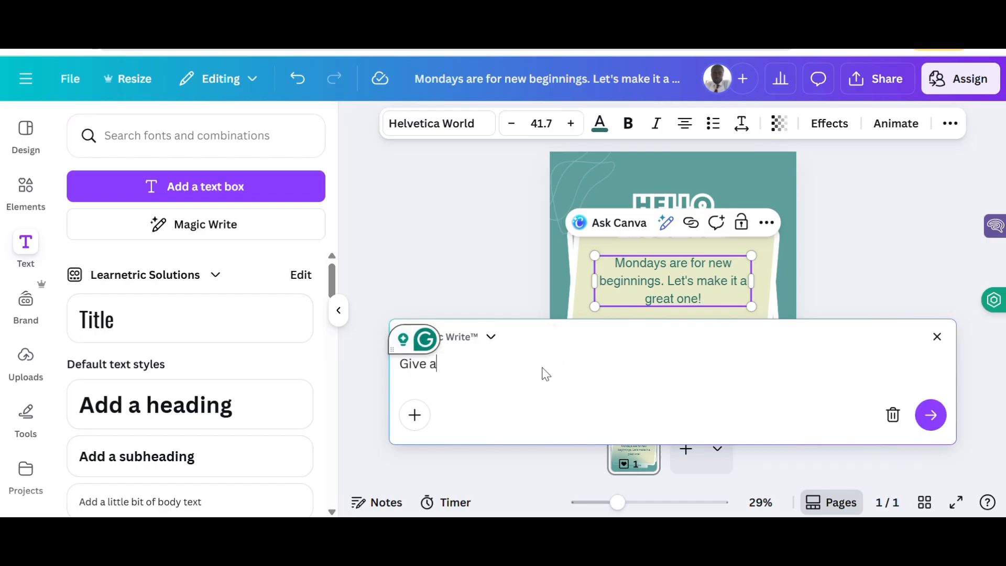
text( power)
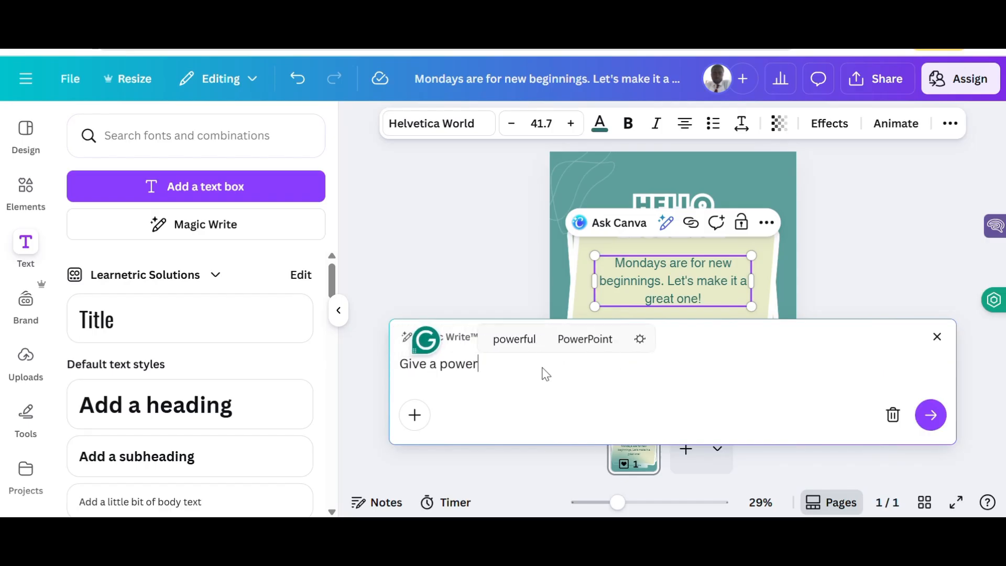
text(ful mon)
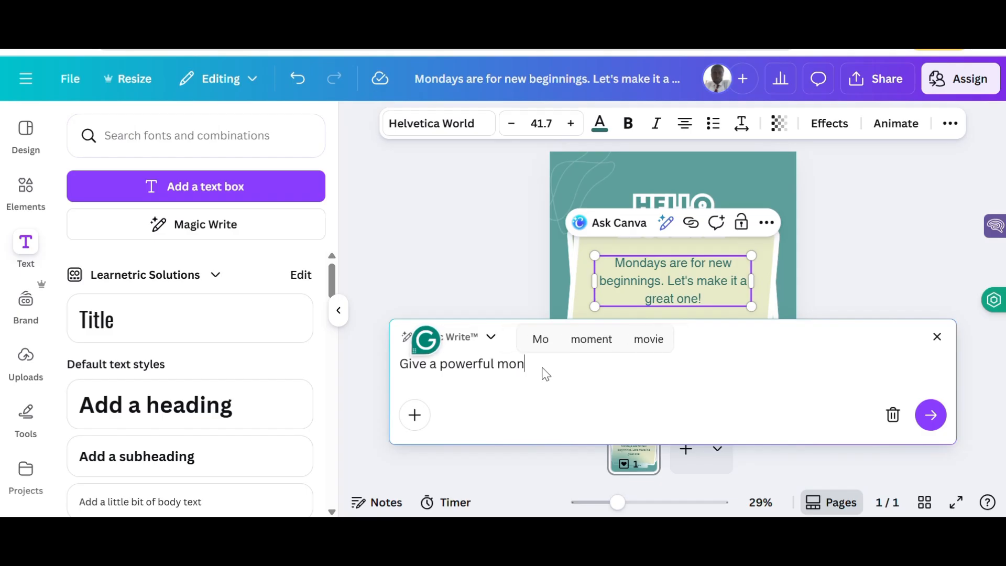
text(day)
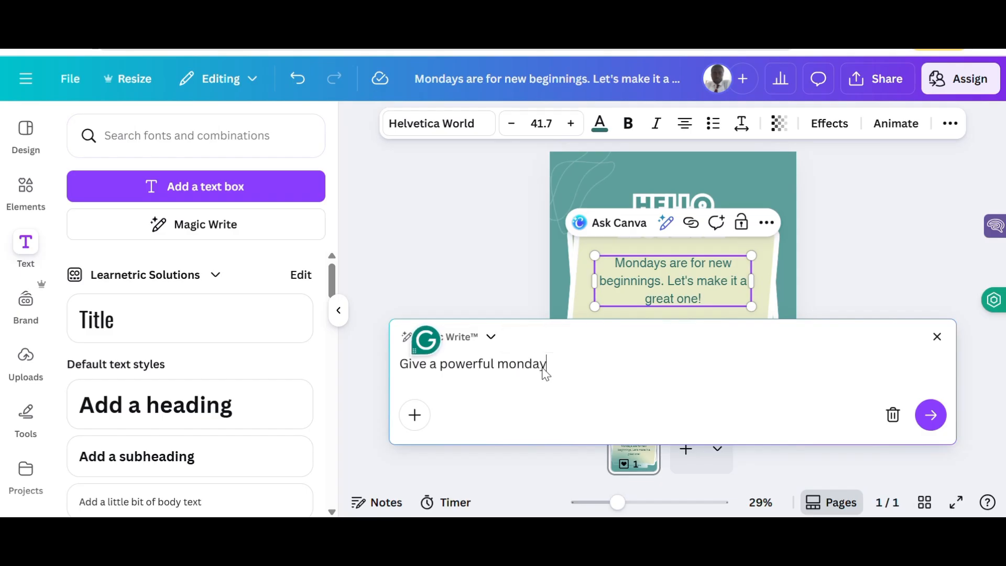
text( motivatio)
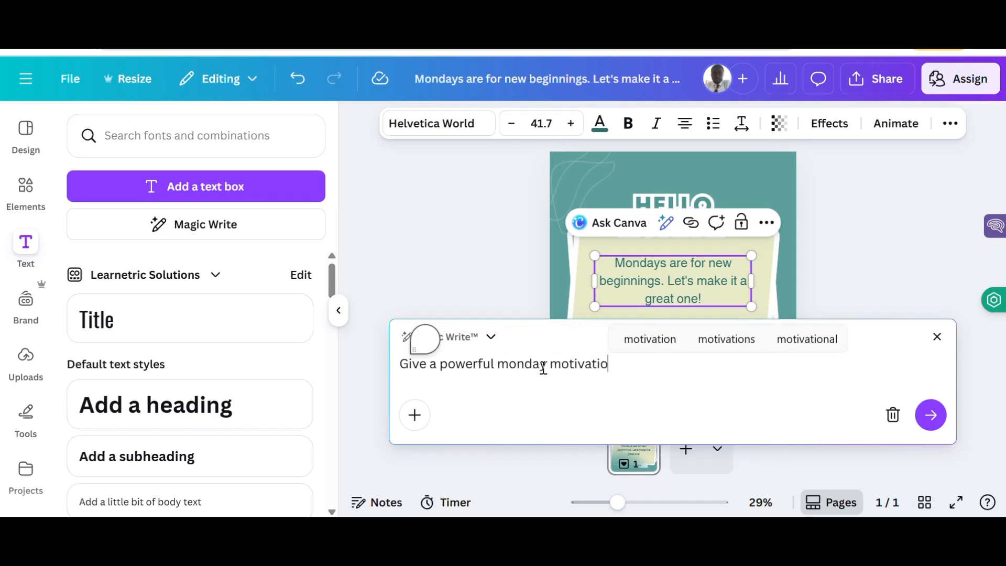
text(nal qui)
key(BackSpace)
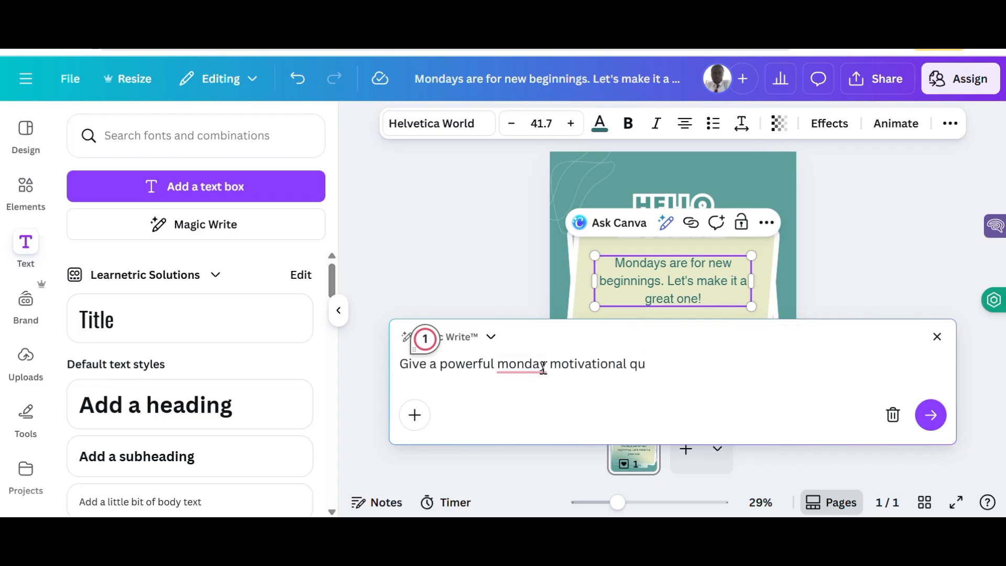
text(ote t)
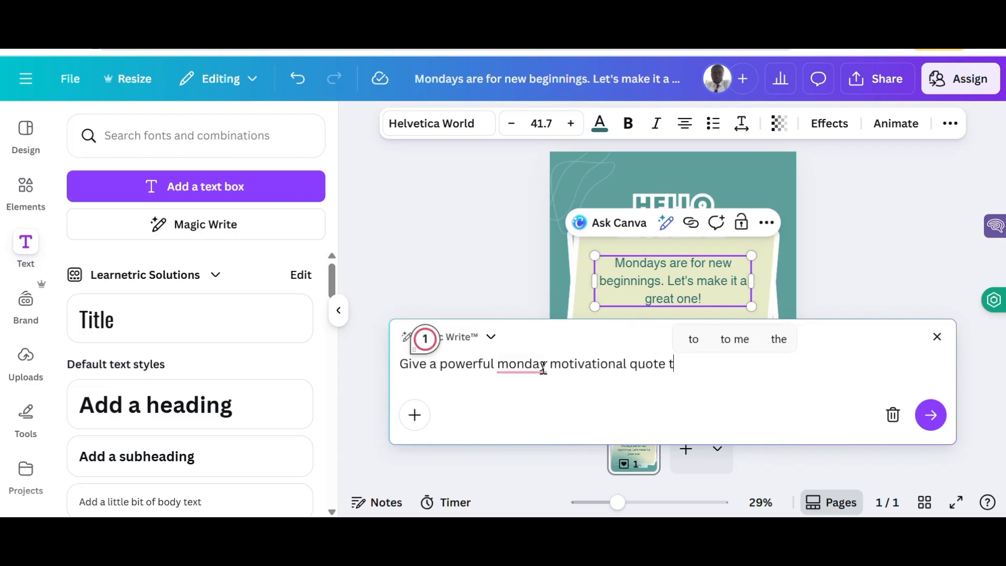
mouse_move(538, 362)
click(541, 398)
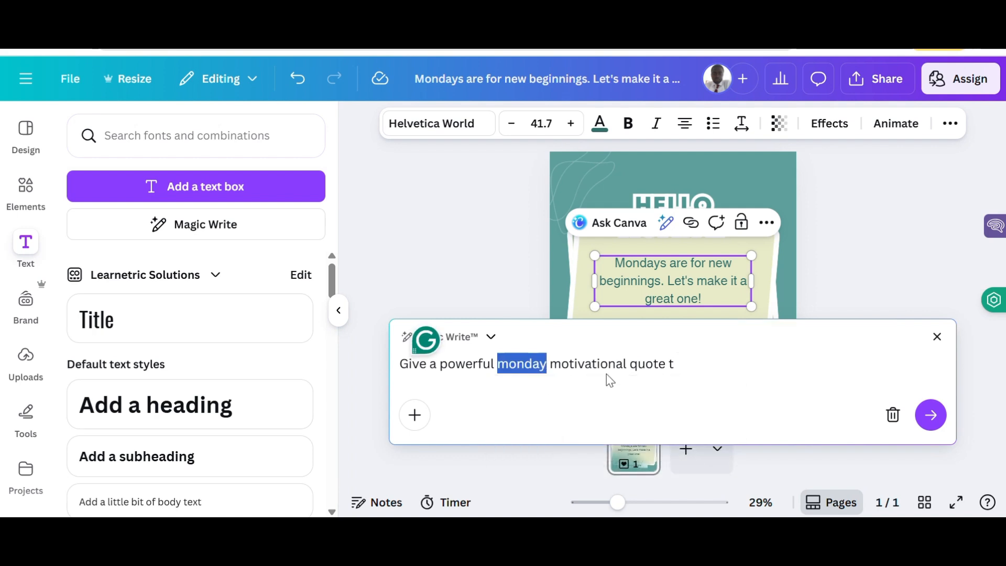
text(o )
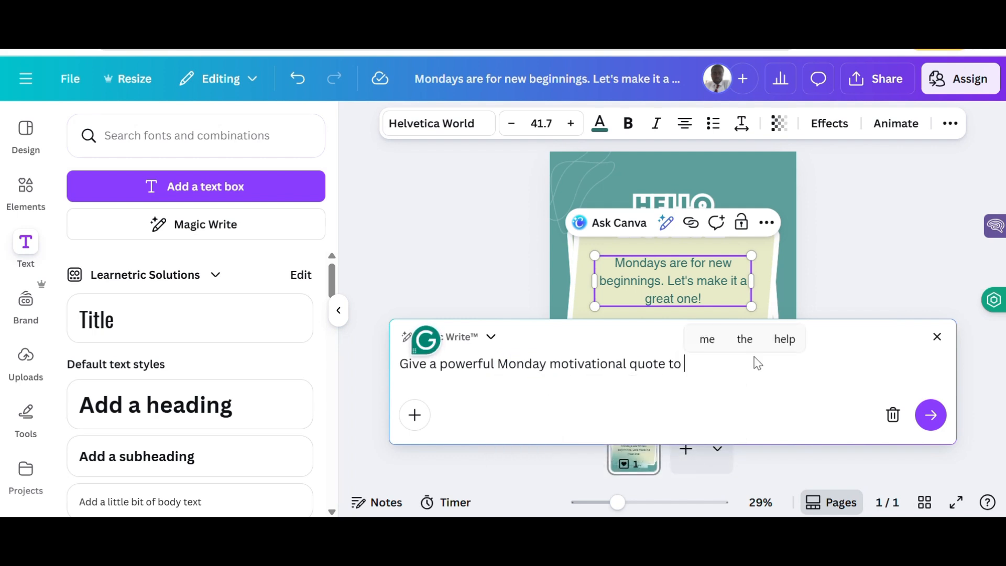
text(s)
key(BackSpace)
key(BackSpace)
key(BackSpace)
key(BackSpace)
key(BackSpace)
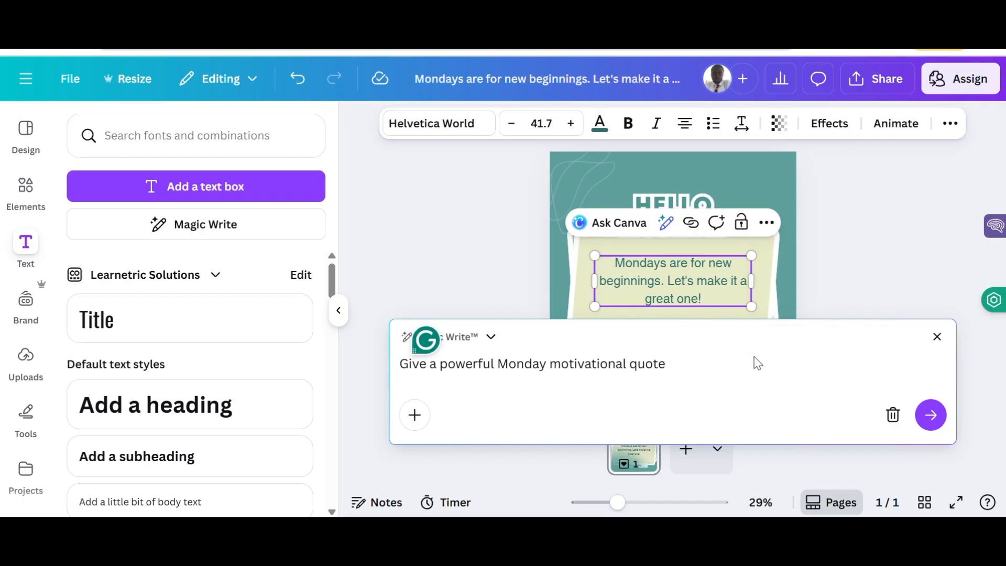
click(940, 417)
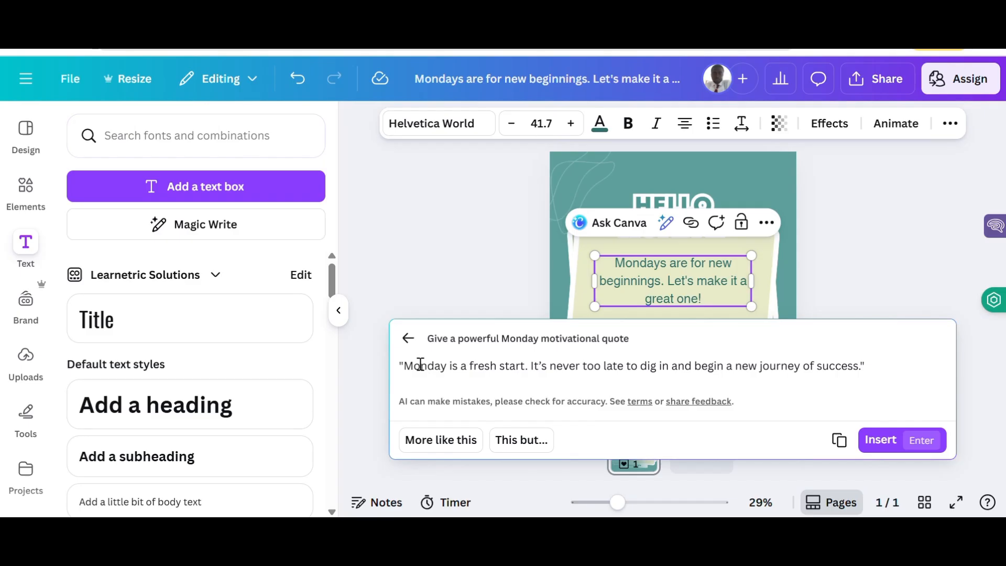
click(464, 445)
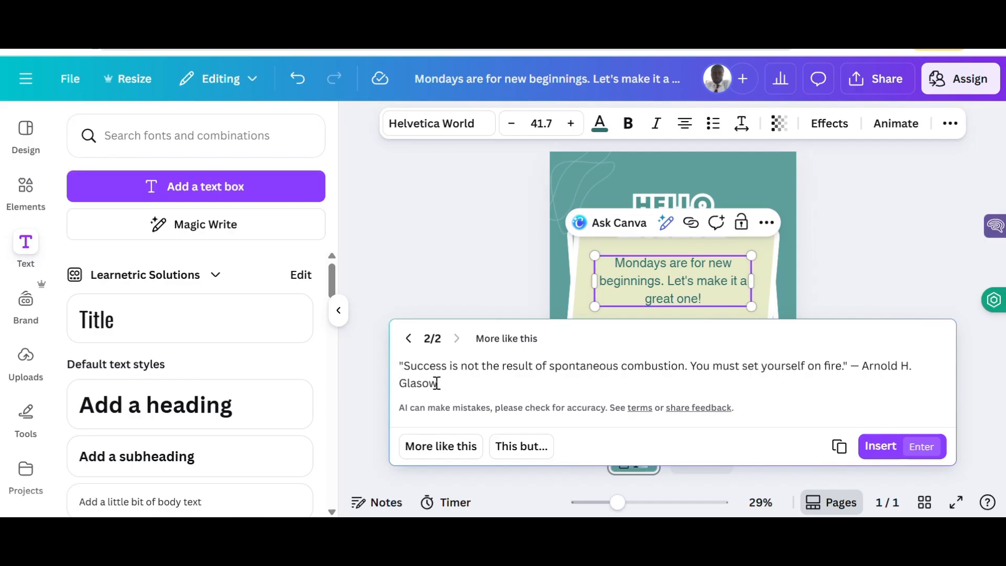
Replace the body text with the generated quote "Success is not the result of spontaneous combustion. You must set yourself on fire." and its author credit.
drag(436, 383, 400, 366)
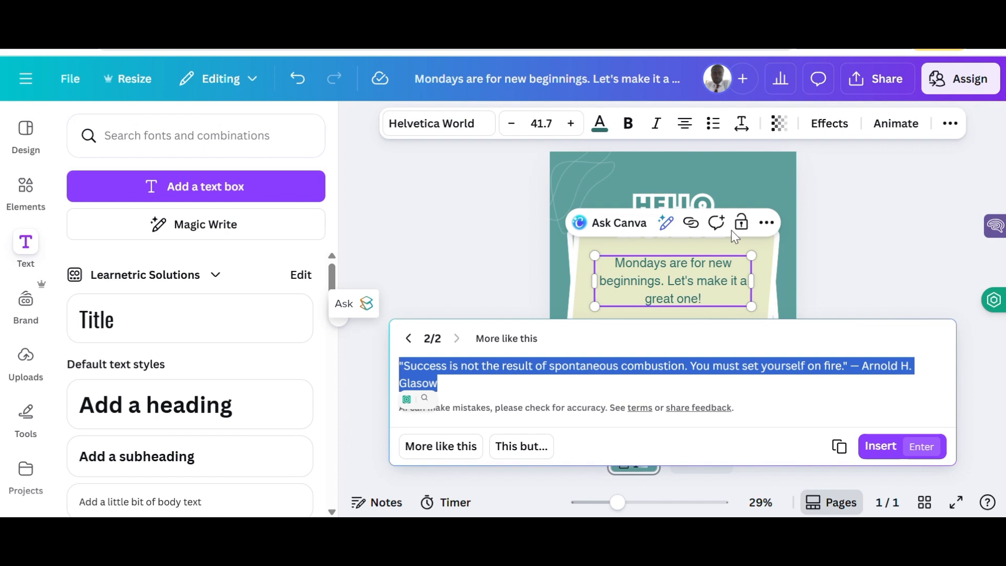
click(712, 267)
key(ctrl+a)
text("Success is not the result of spontaneous combustion. You must set yourself on fire." – Arnold H. Glasow)
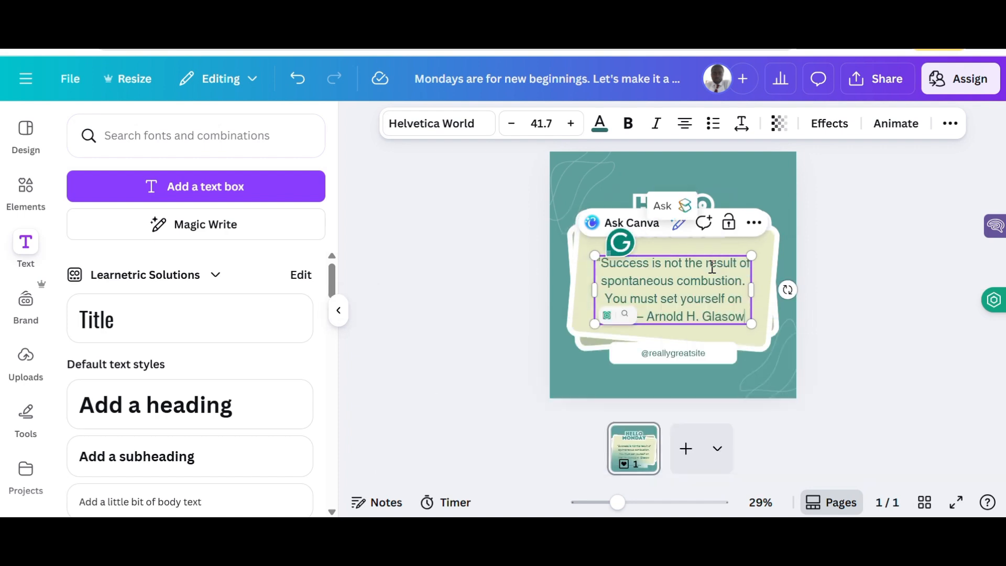
Put the author credit, starting at its dash, on a separate line below the quote.
click(684, 323)
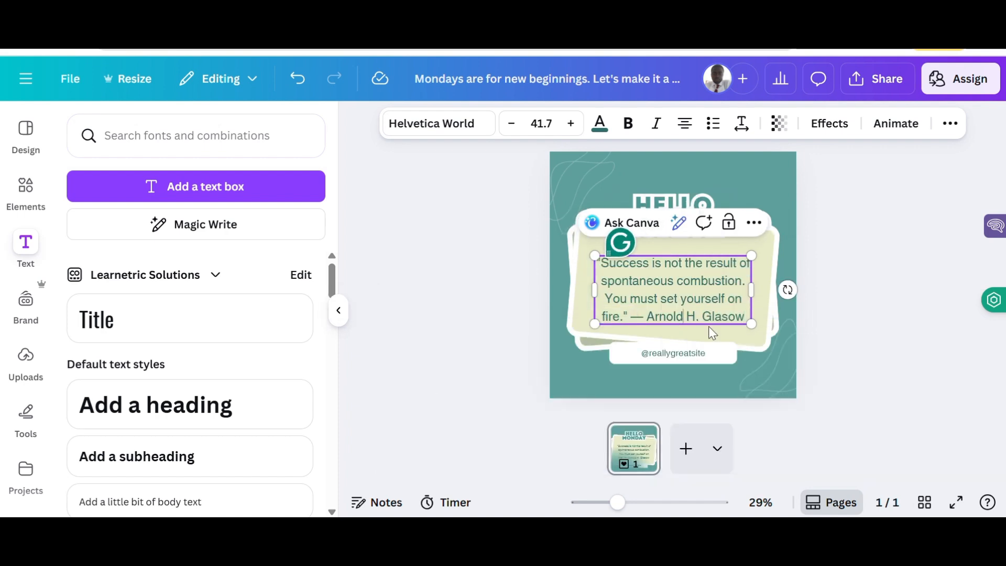
click(634, 316)
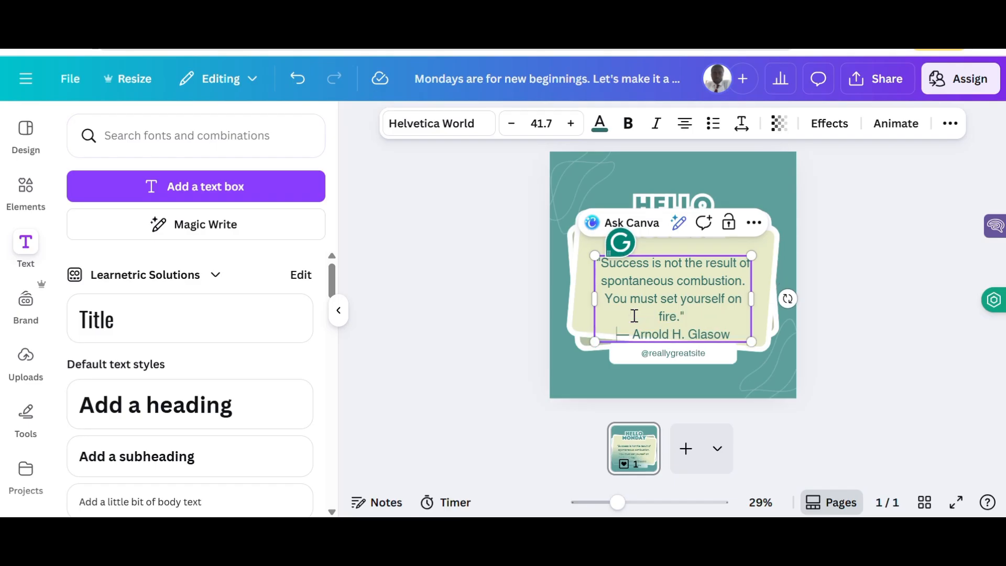
key(Return)
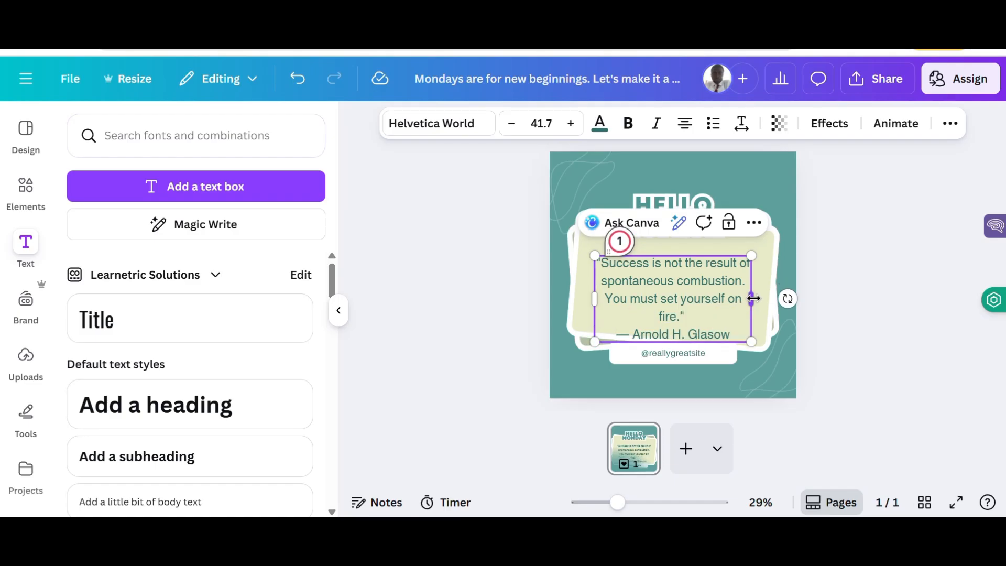
Widen the quote's text box so the quote fits on three lines, and enlarge its text to size 44.9.
drag(759, 298, 769, 297)
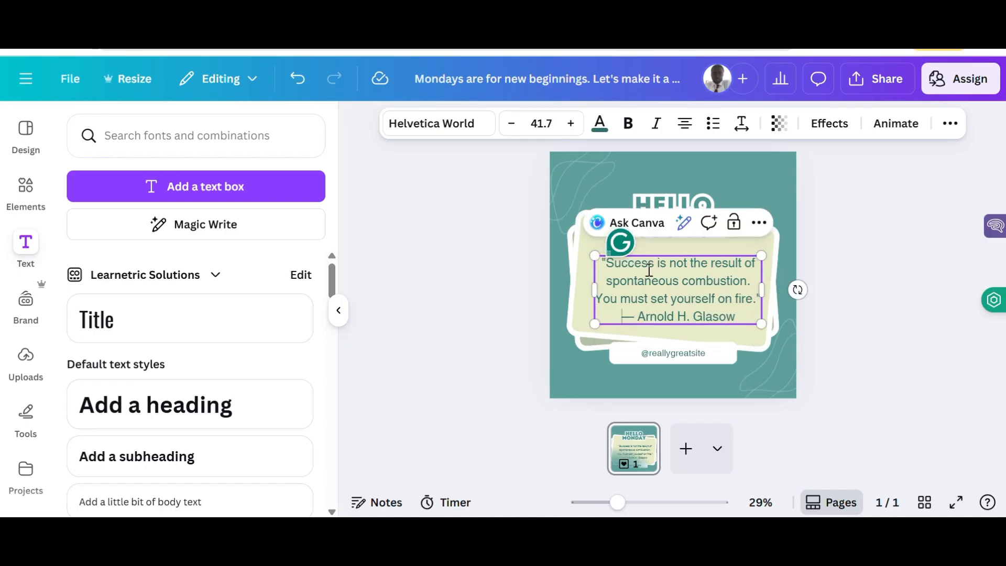
drag(590, 255, 584, 251)
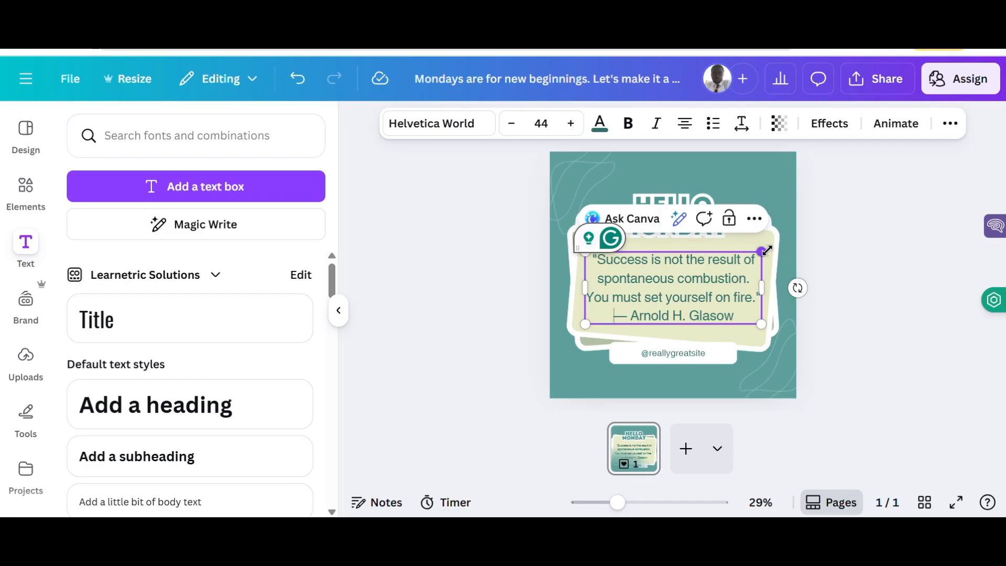
drag(766, 250, 770, 254)
click(838, 264)
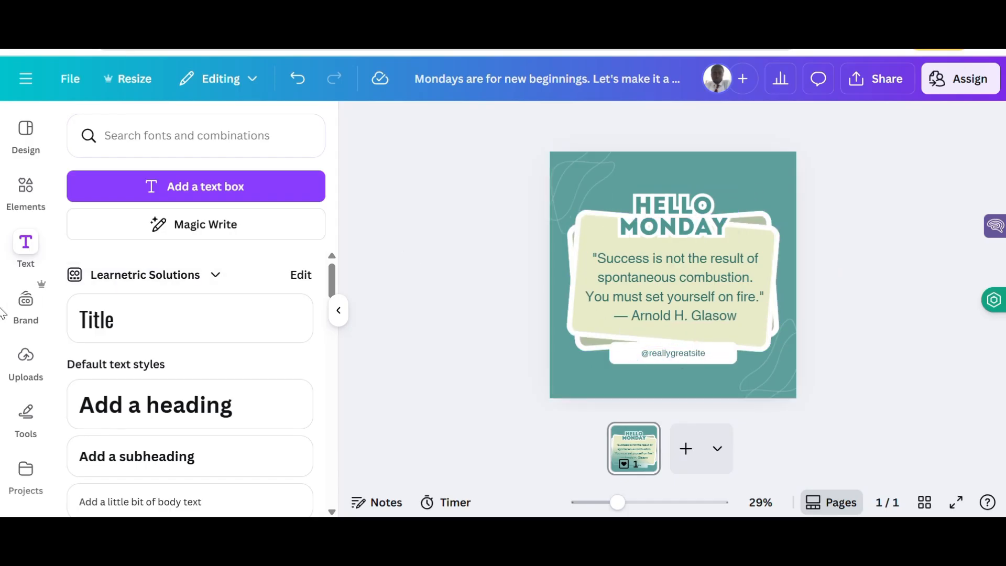
Look through the editor's tool categories, from Design and Elements down to Apps, Audio, Background and Charts.
scroll(25, 335, down, 3)
scroll(24, 337, down, 1)
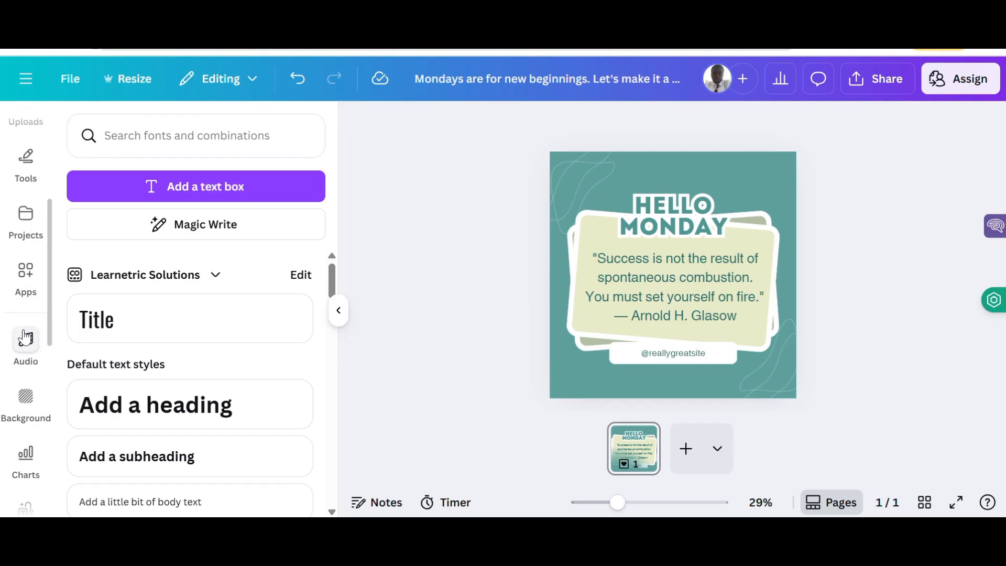
scroll(25, 336, up, 3)
scroll(25, 337, up, 1)
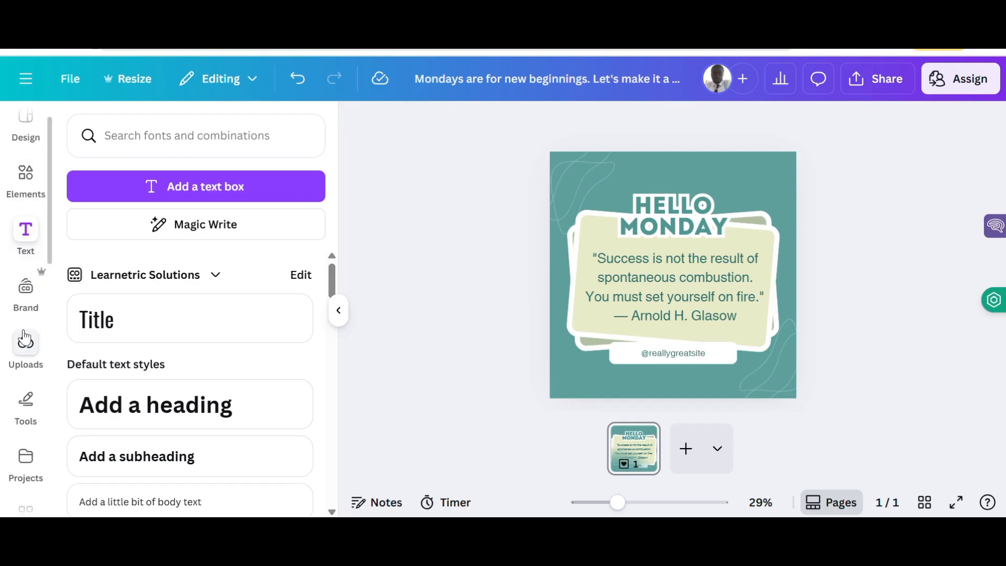
scroll(25, 337, down, 3)
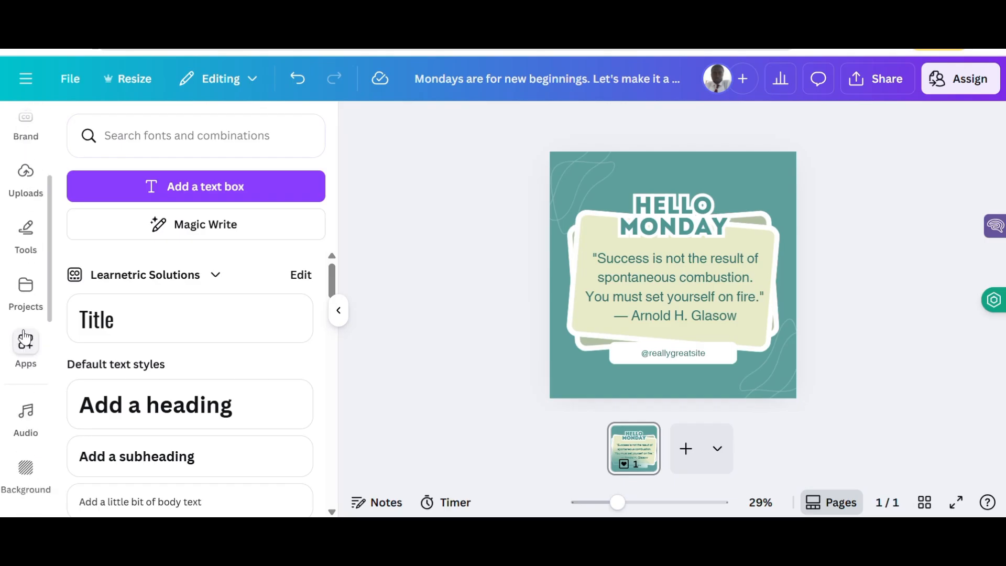
scroll(25, 337, up, 1)
scroll(24, 337, down, 1)
scroll(25, 336, up, 3)
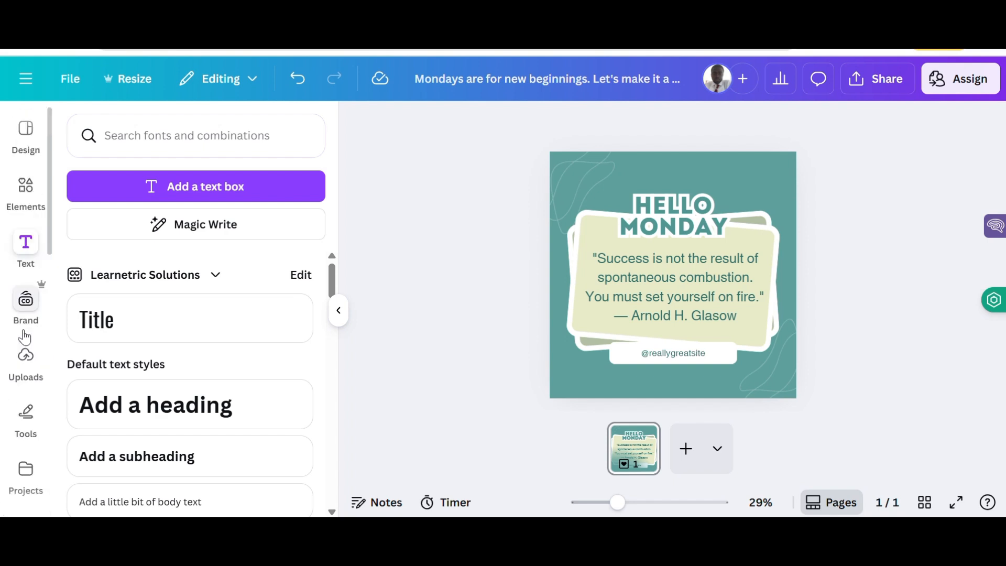
Insert the Learnetric logo from the brand kit and shrink it to about two-thirds of its width.
click(18, 312)
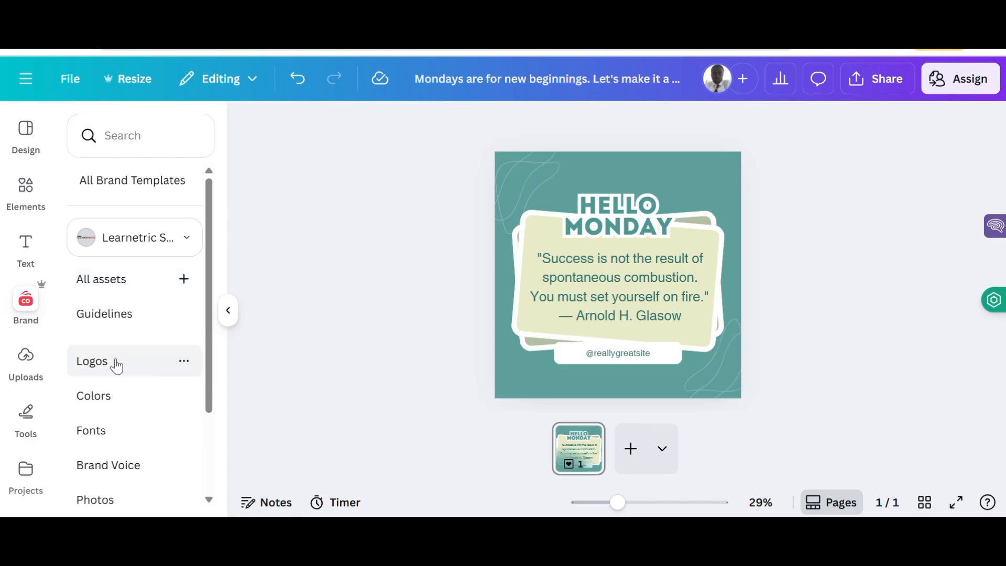
click(112, 258)
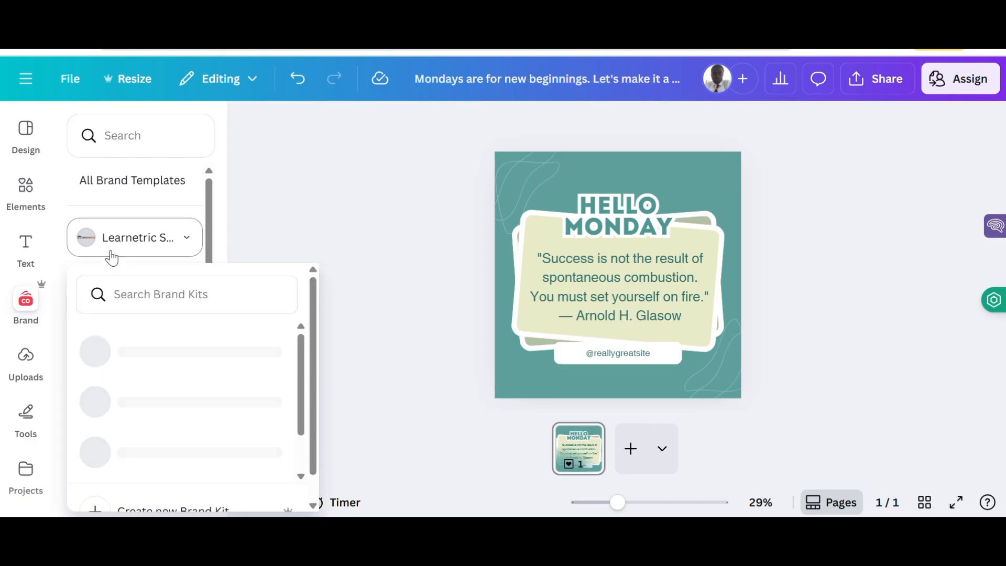
click(165, 352)
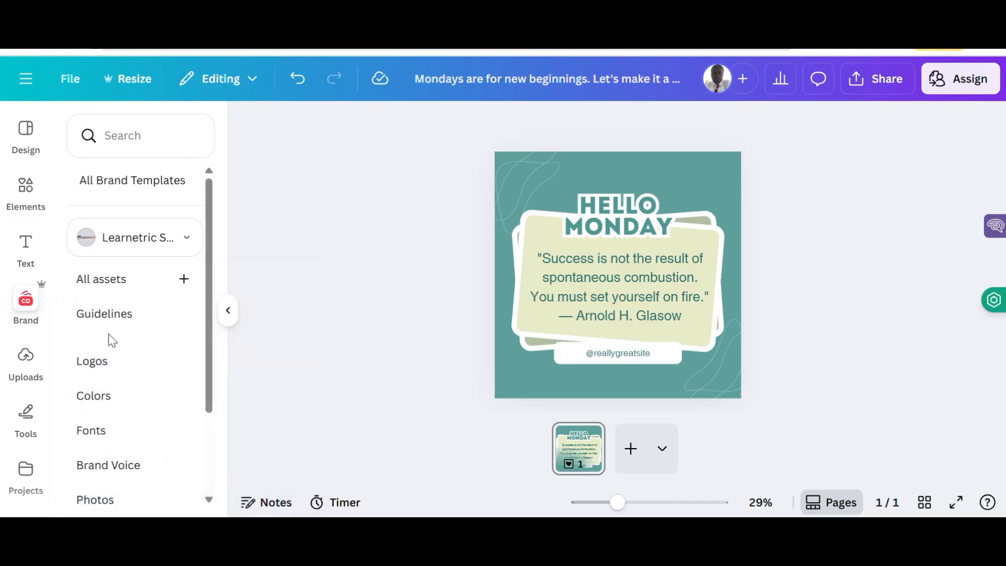
click(94, 367)
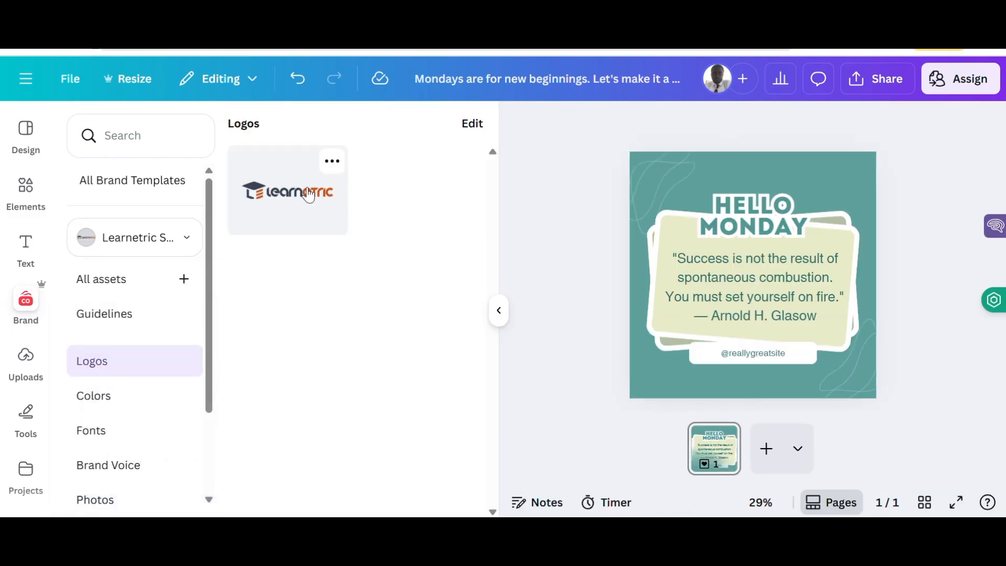
click(296, 203)
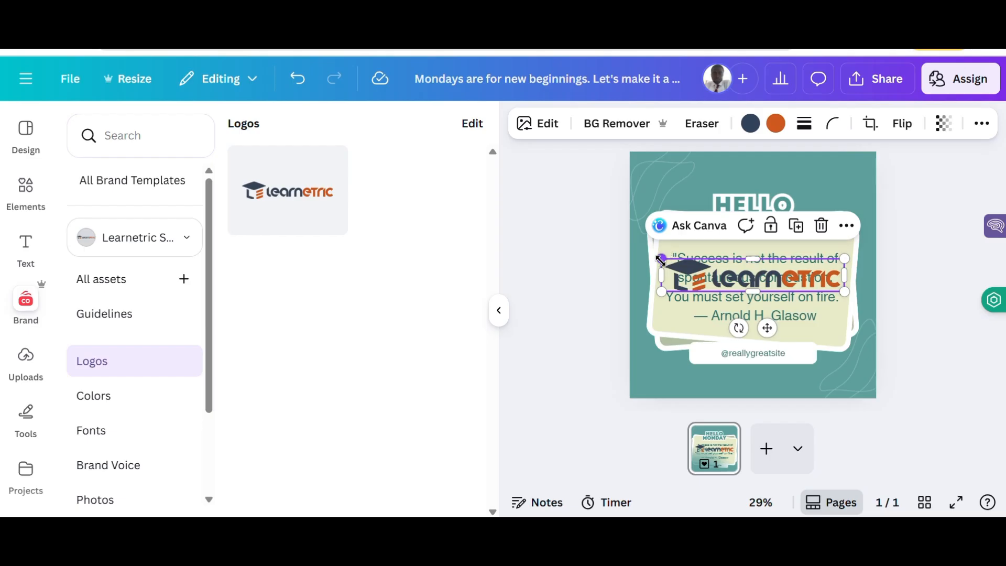
drag(661, 259, 721, 269)
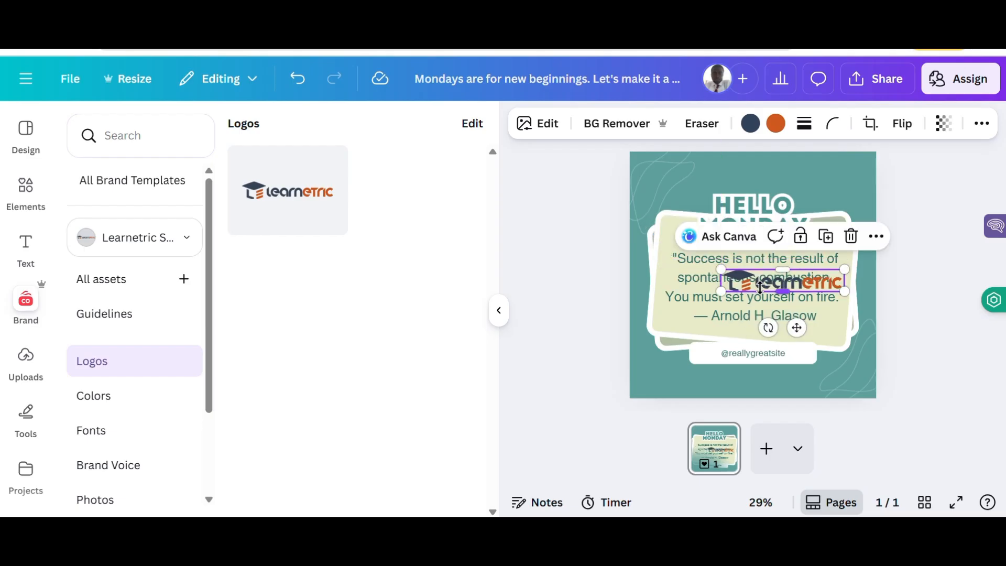
click(744, 355)
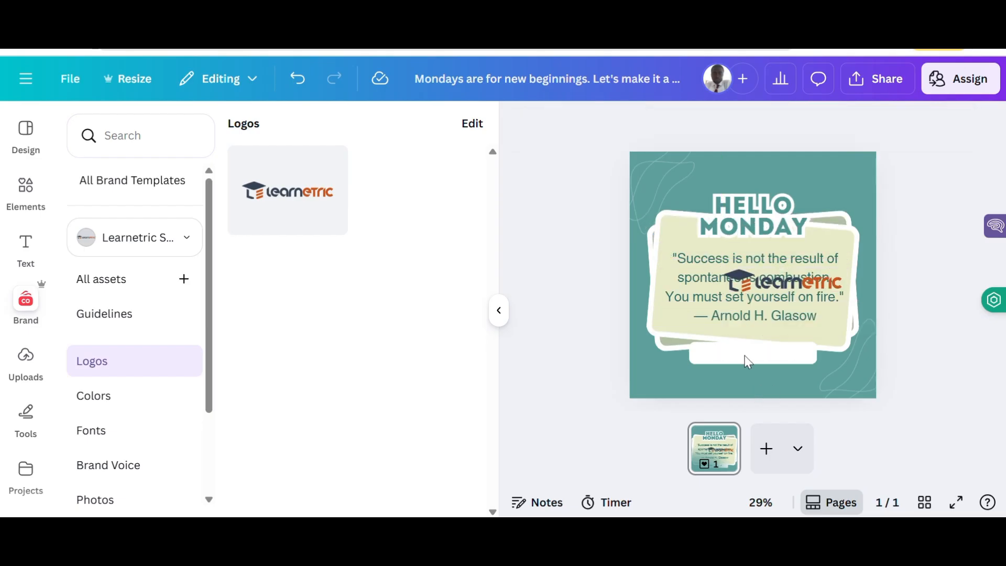
drag(761, 286, 749, 358)
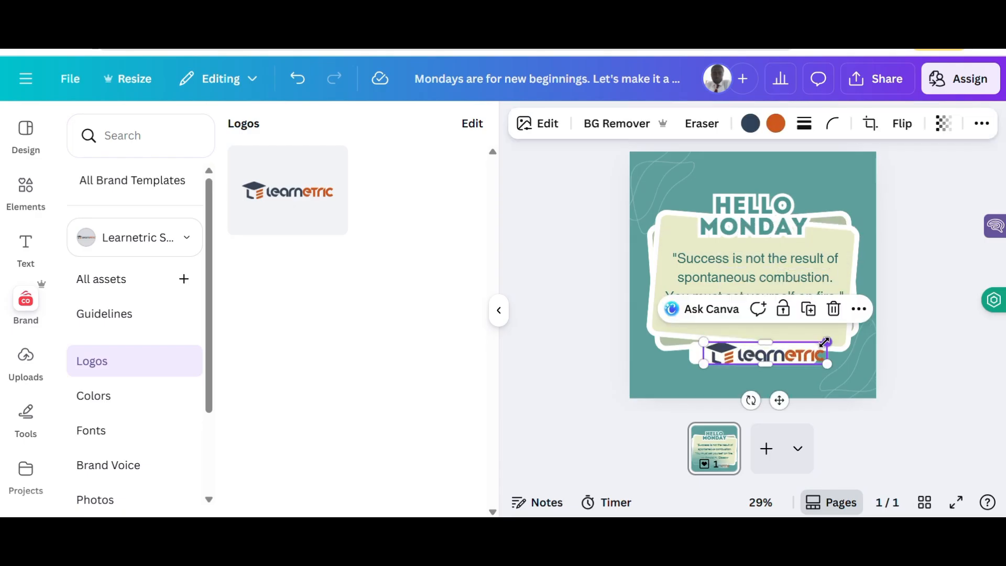
drag(825, 342, 791, 352)
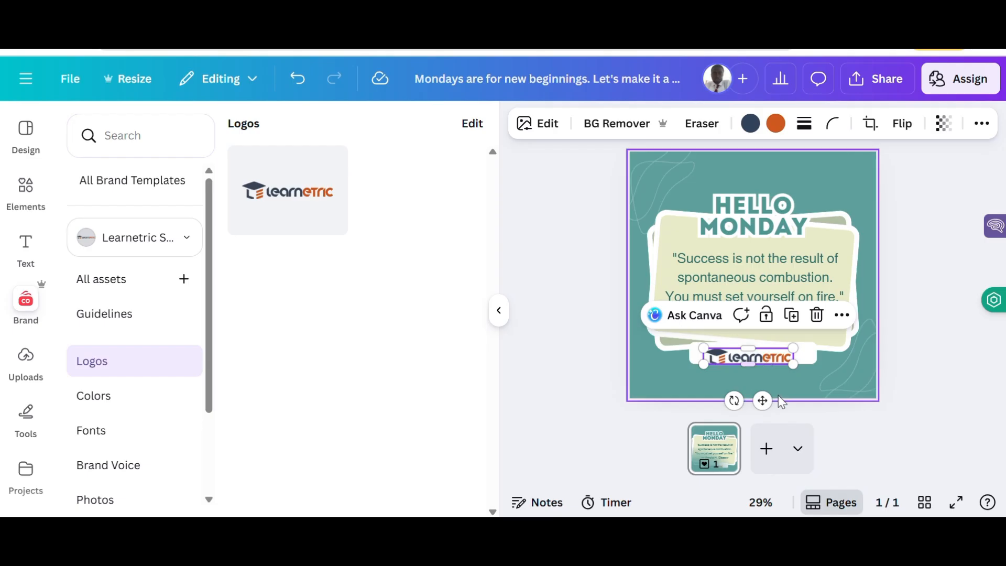
click(778, 395)
click(759, 357)
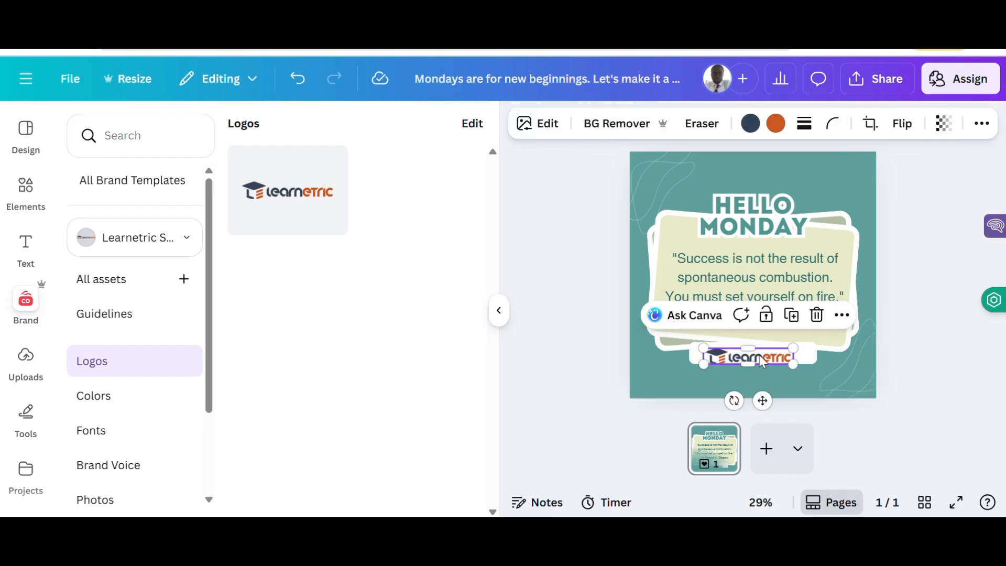
click(819, 387)
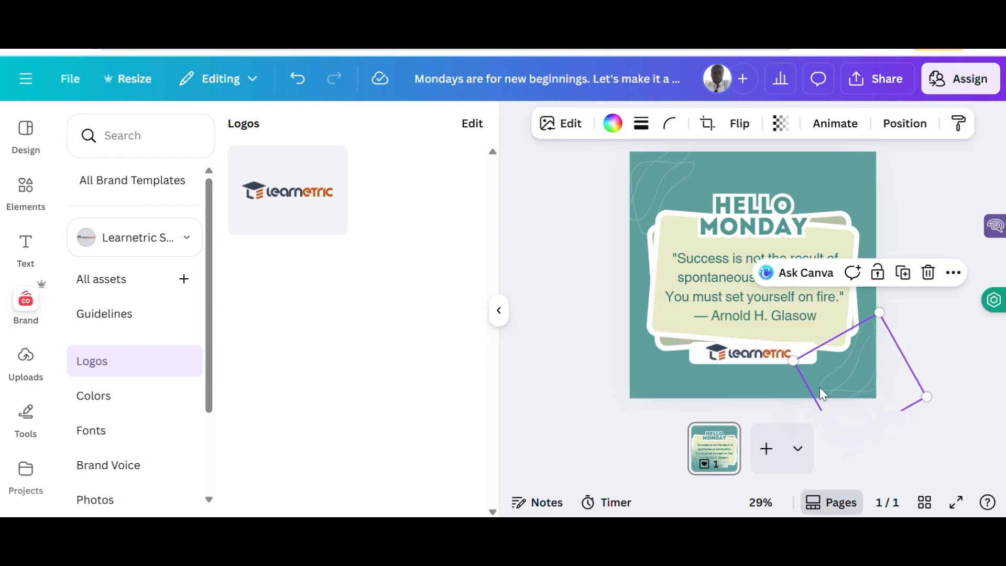
click(767, 351)
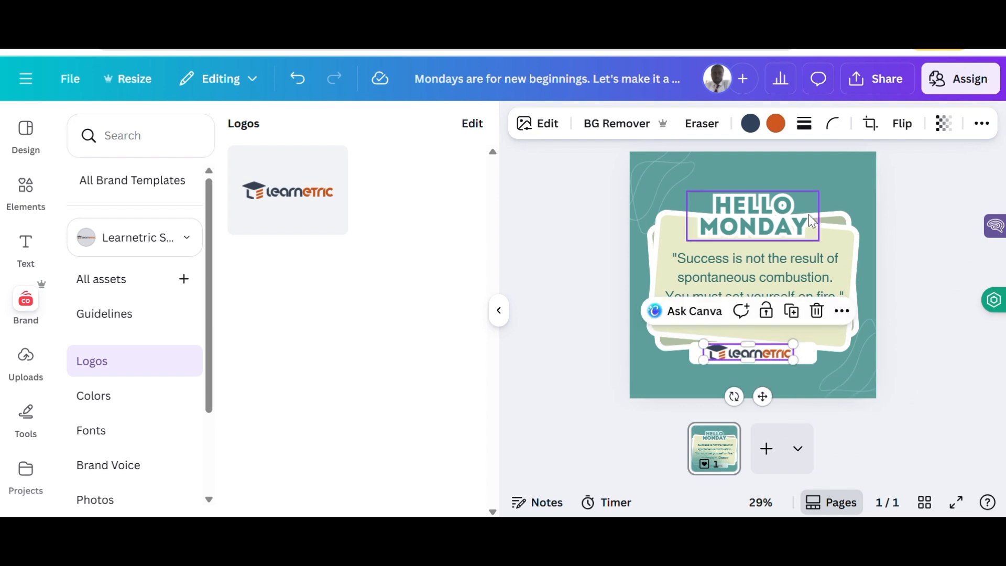
Change the page background to the dark slate blue from the logo's photo colors.
click(853, 173)
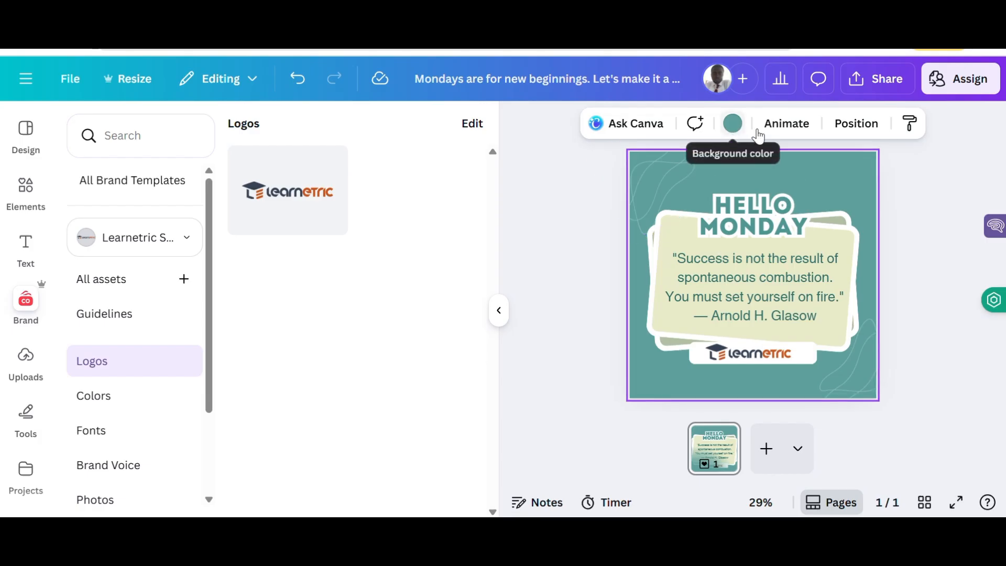
click(880, 191)
click(846, 180)
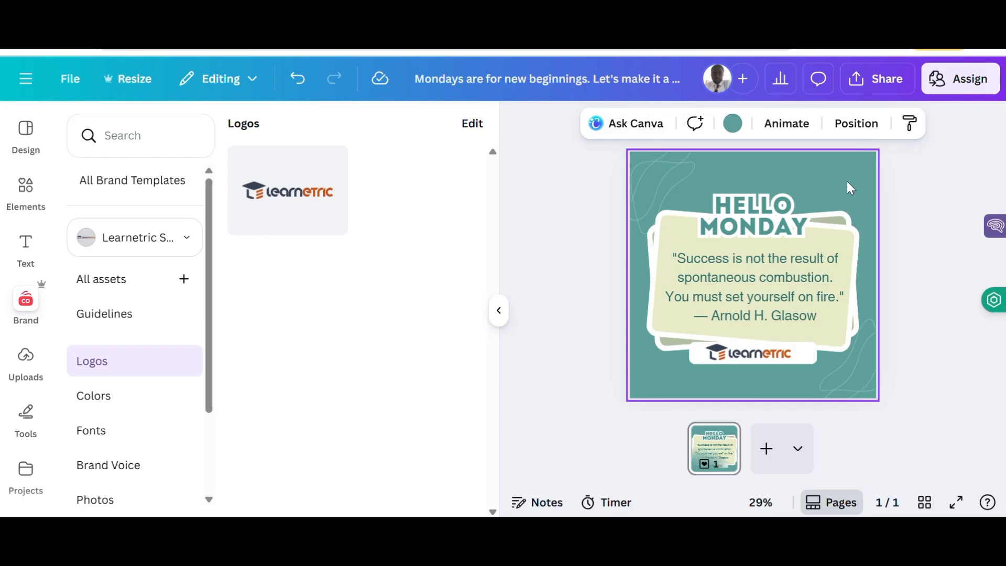
click(734, 130)
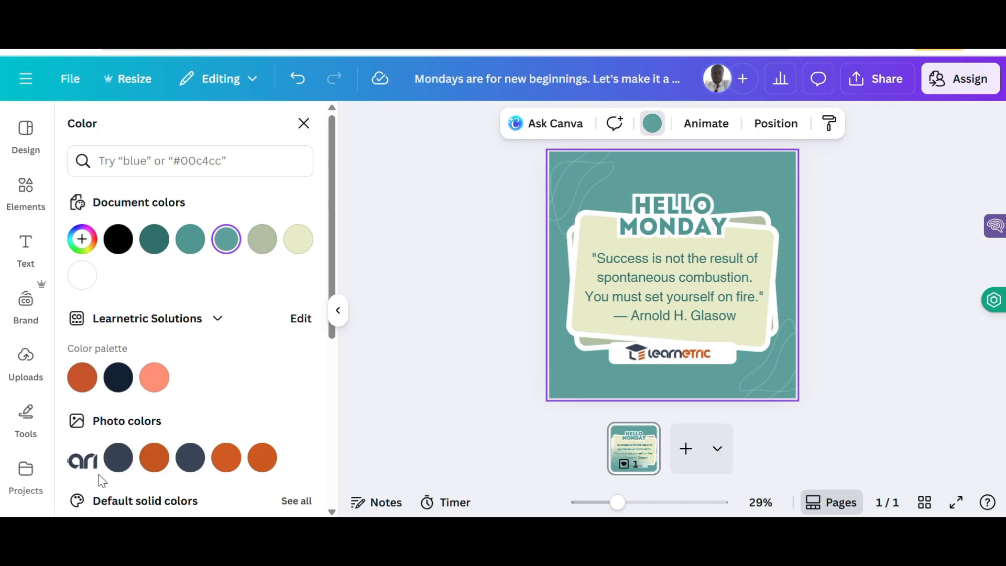
click(119, 465)
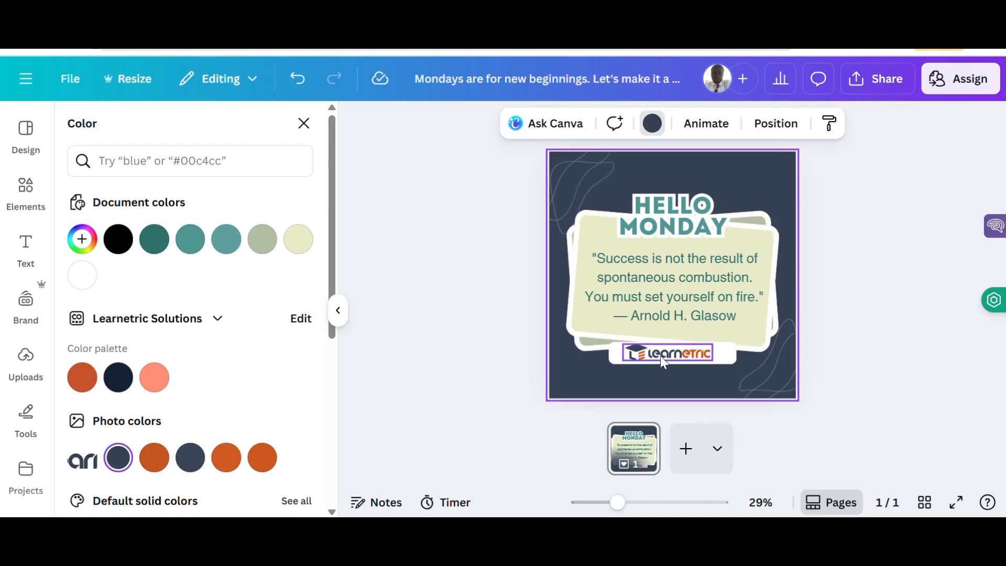
Recolor the "Hello Monday" heading with the first orange among the logo's photo colors.
click(682, 228)
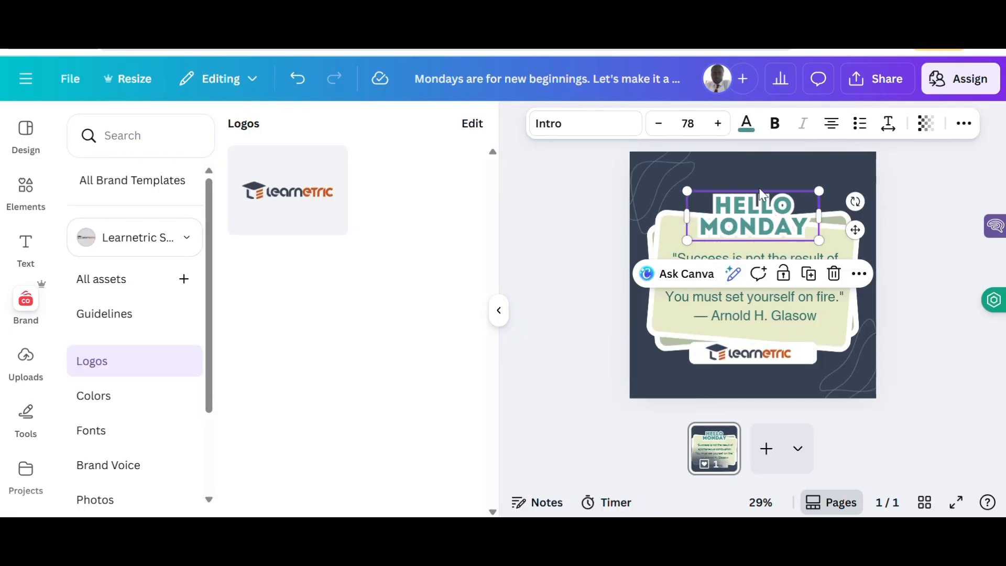
click(746, 124)
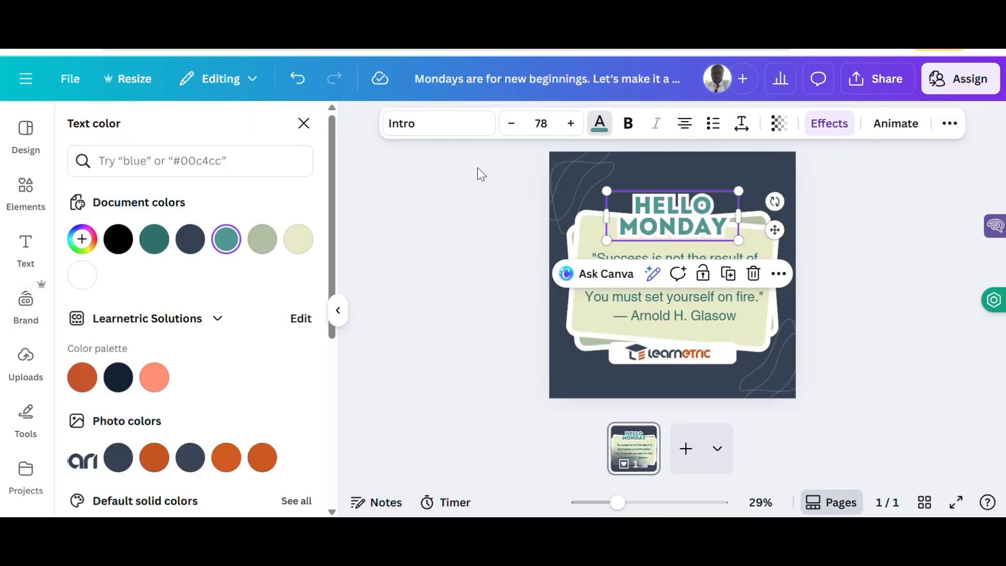
click(154, 457)
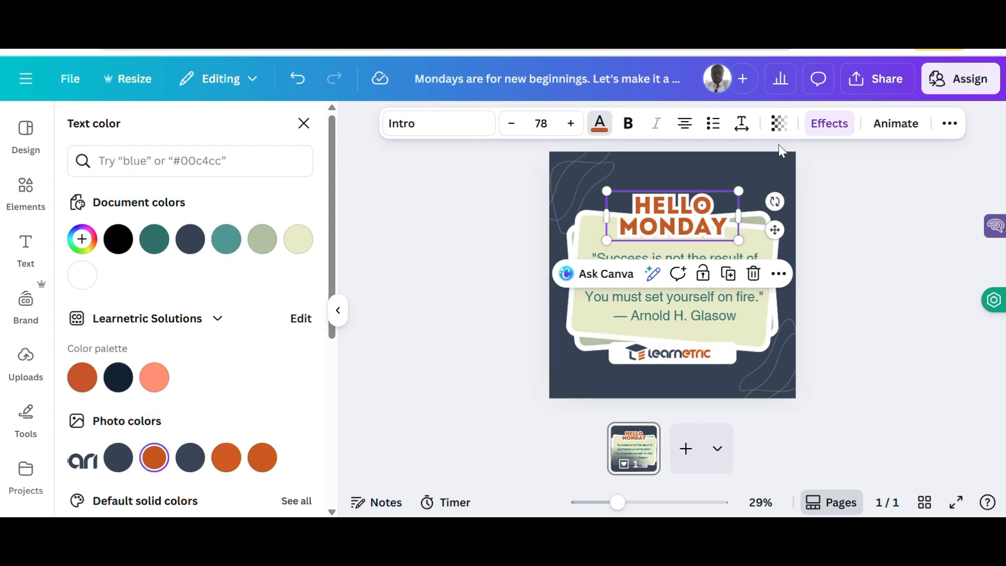
click(759, 162)
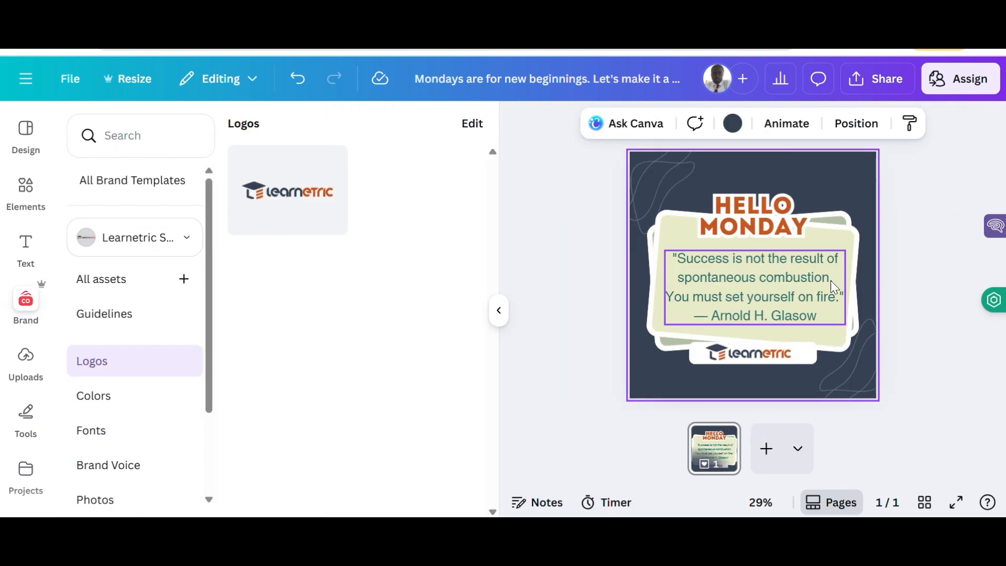
Recolor the whole quote and its author credit with the dark slate blue from the logo's photo colors.
click(807, 303)
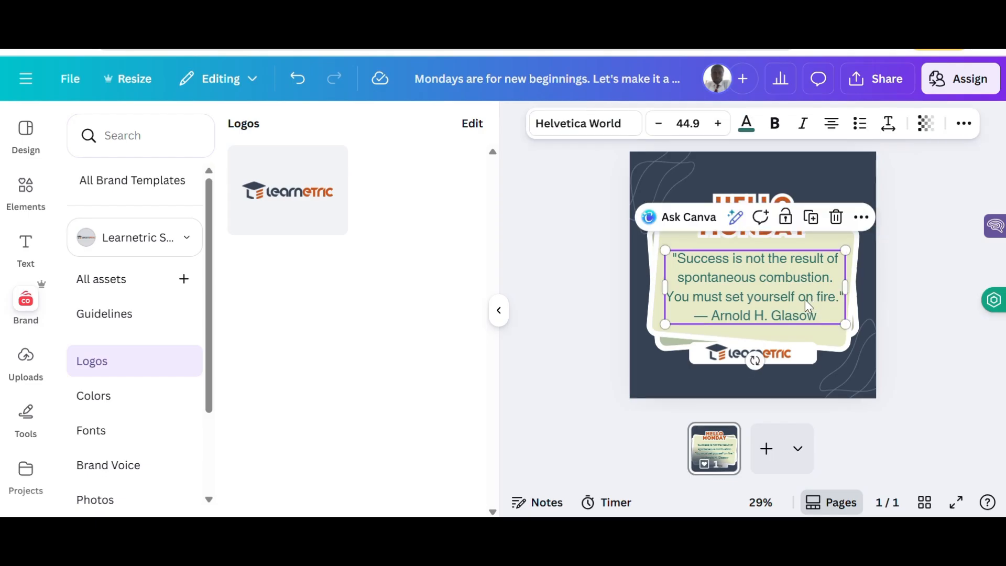
double_click(805, 300)
key(ctrl+a)
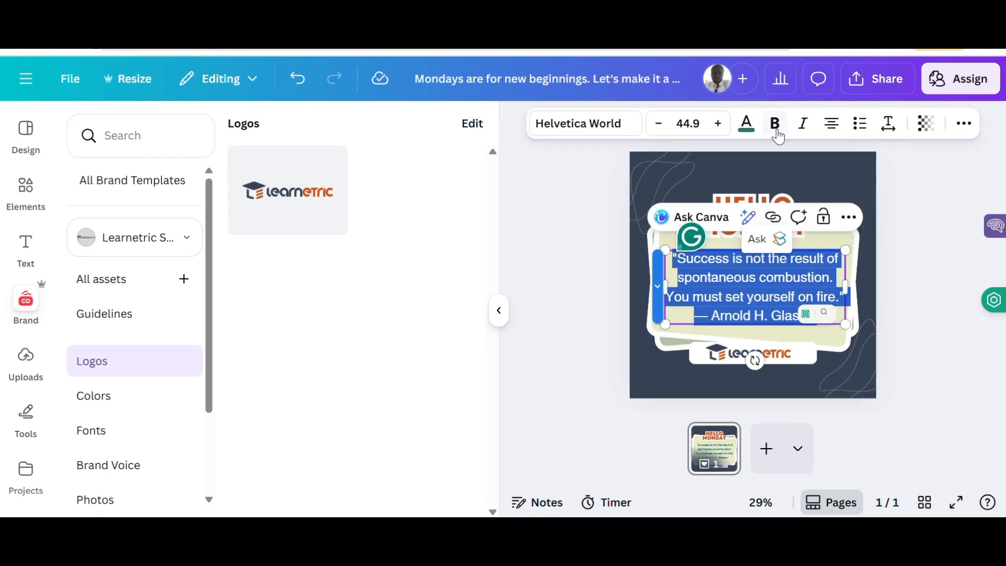
click(745, 129)
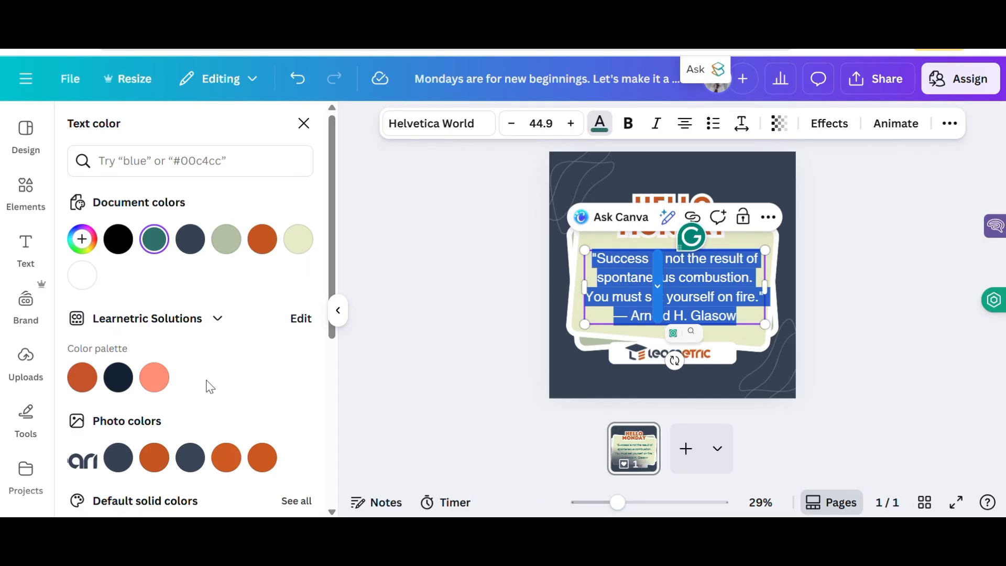
click(118, 457)
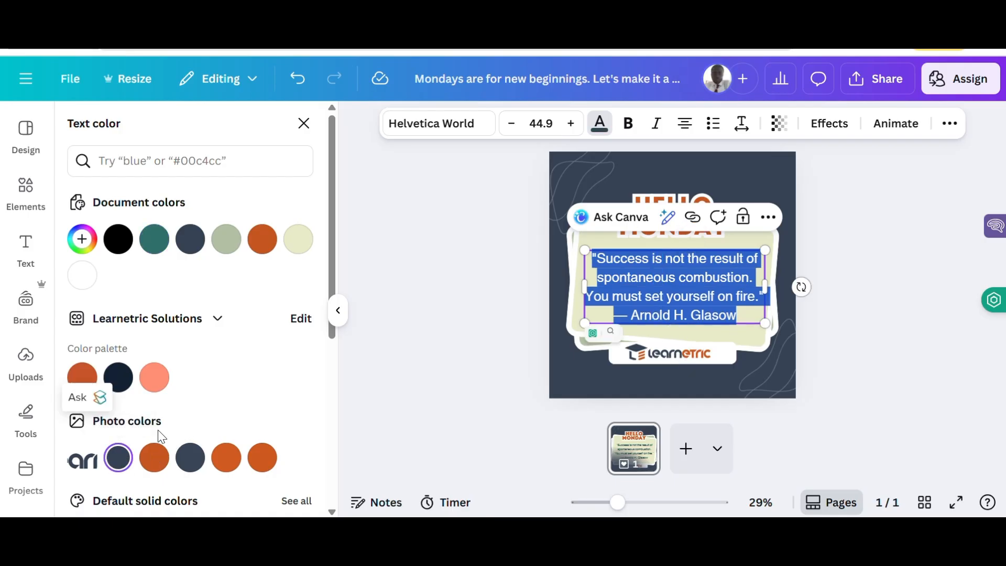
click(559, 238)
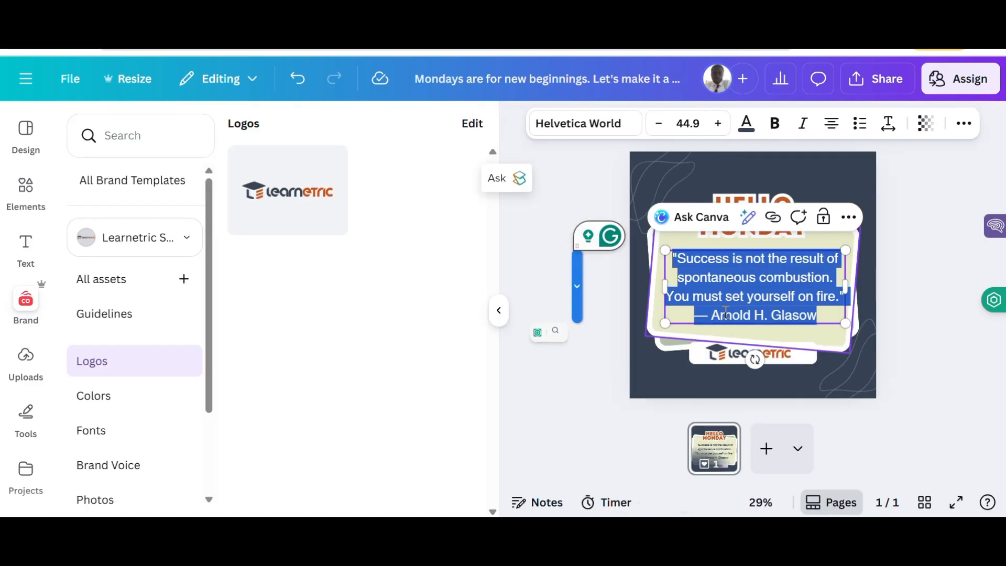
click(745, 370)
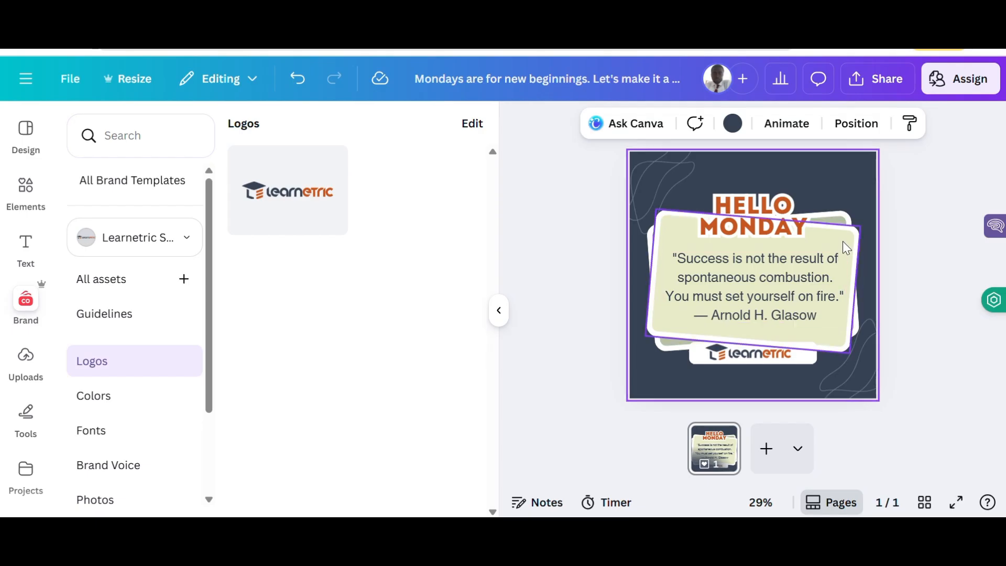
Fill the back card behind the quote with dark slate blue and the front card with black from the document colors.
click(838, 219)
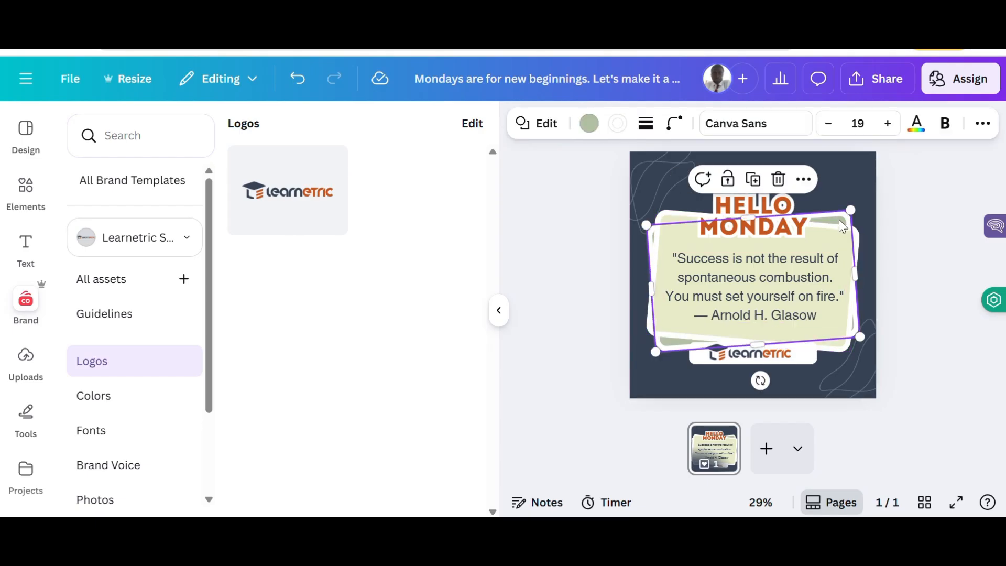
click(591, 128)
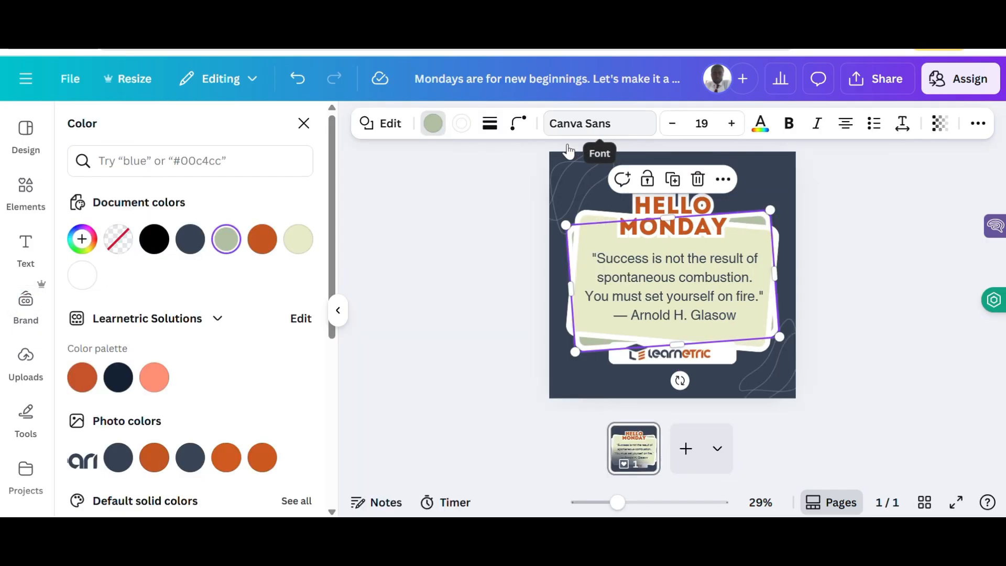
click(186, 250)
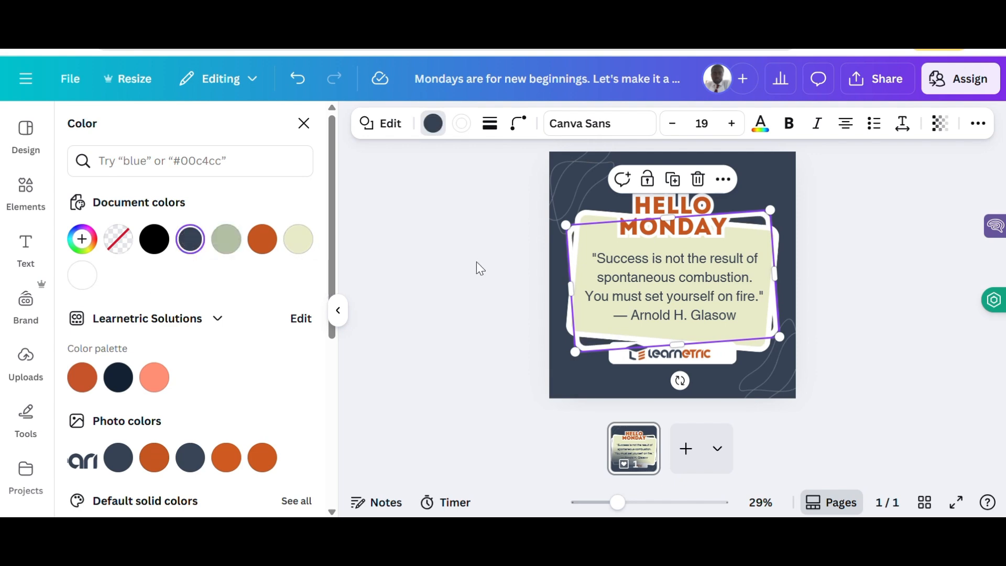
click(590, 333)
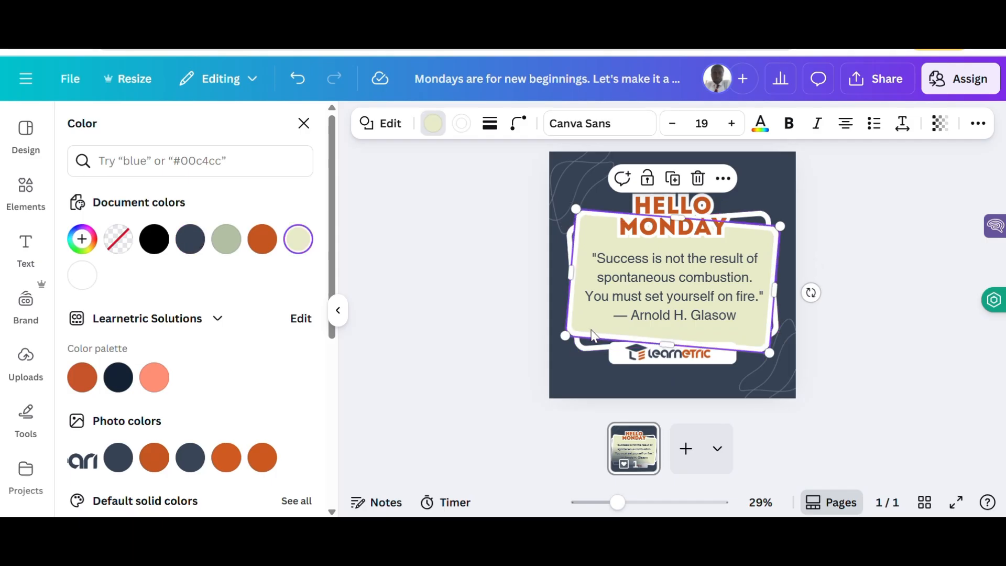
click(162, 242)
click(645, 259)
click(650, 261)
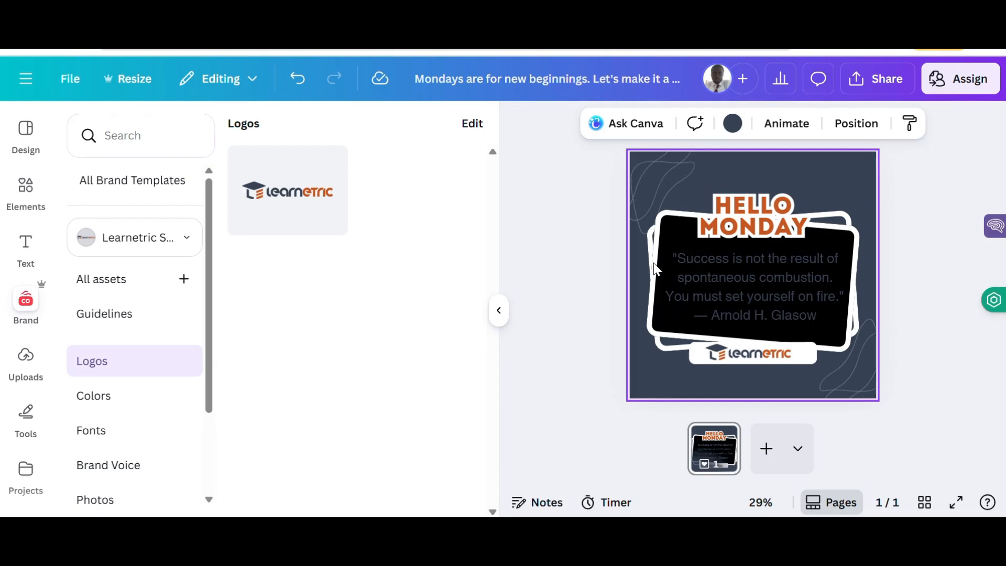
Recolor the whole quote and its author credit white.
click(708, 282)
triple_click(710, 283)
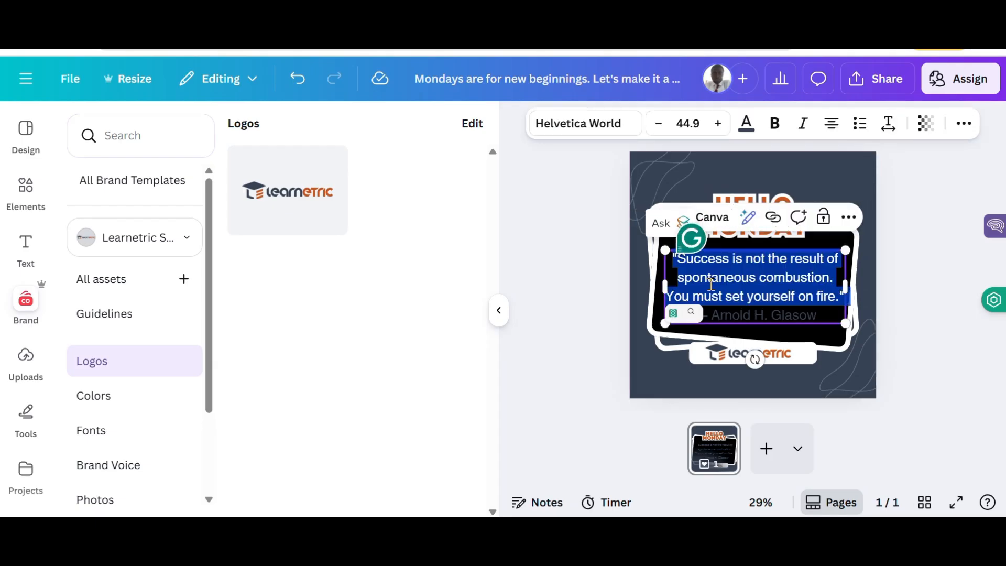
key(ctrl+a)
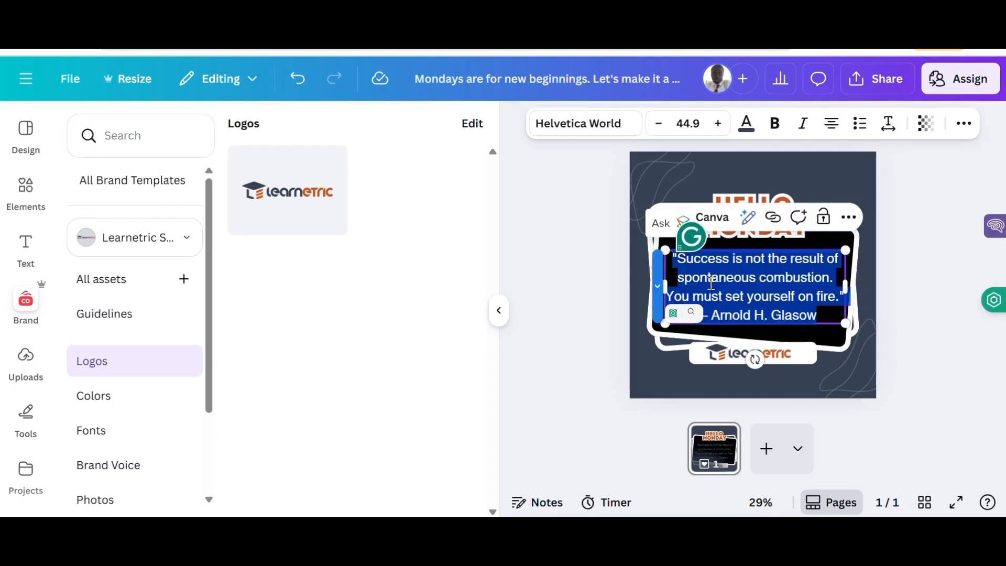
click(747, 127)
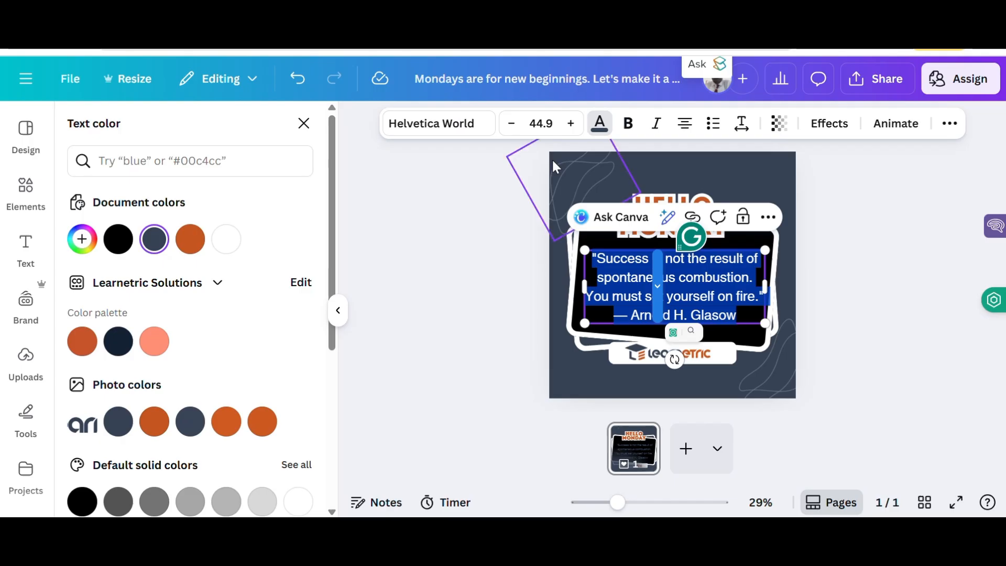
click(232, 251)
click(786, 191)
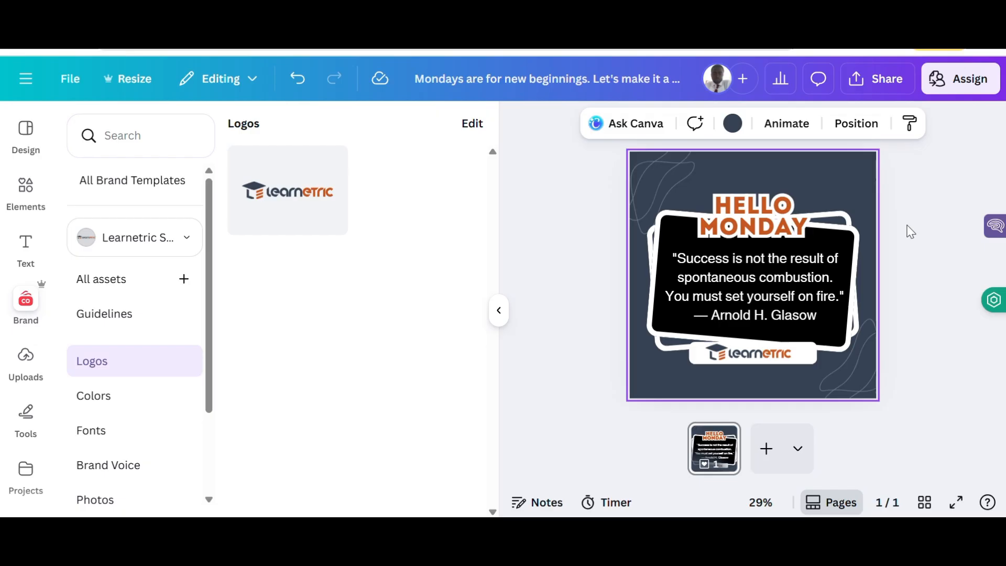
Fill the front card behind the quote with the second dark slate blue among the logo's photo colors.
click(837, 241)
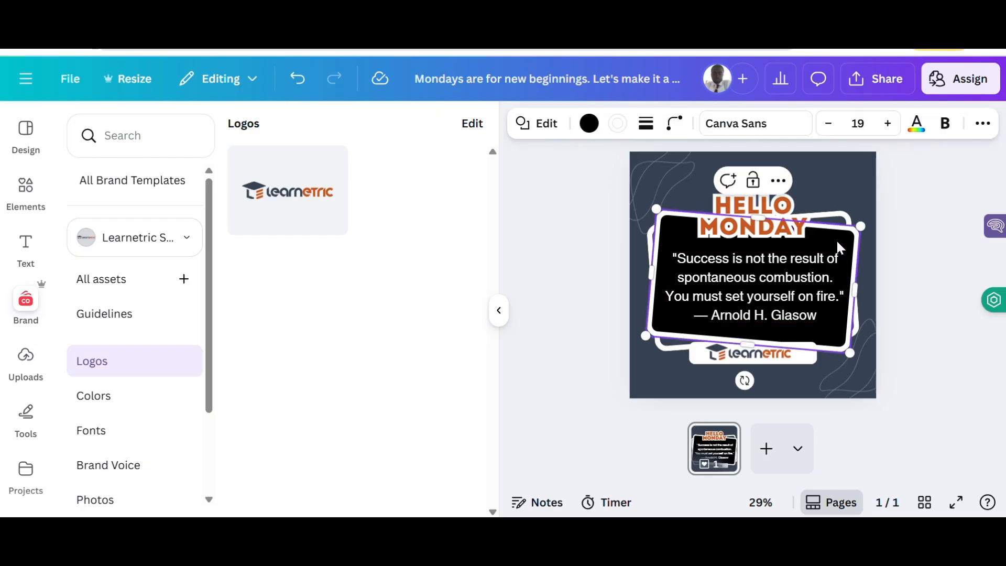
click(589, 124)
click(194, 424)
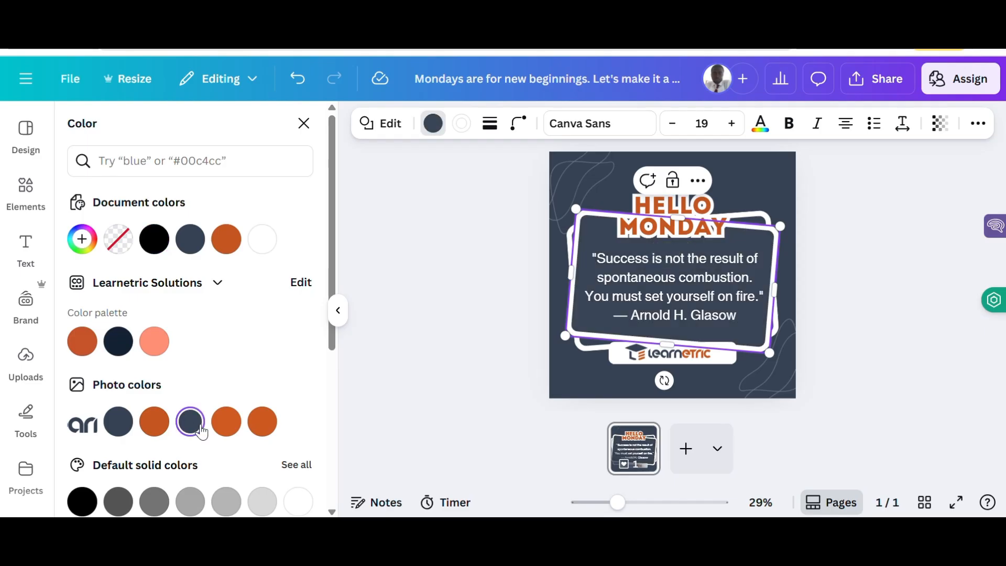
click(567, 184)
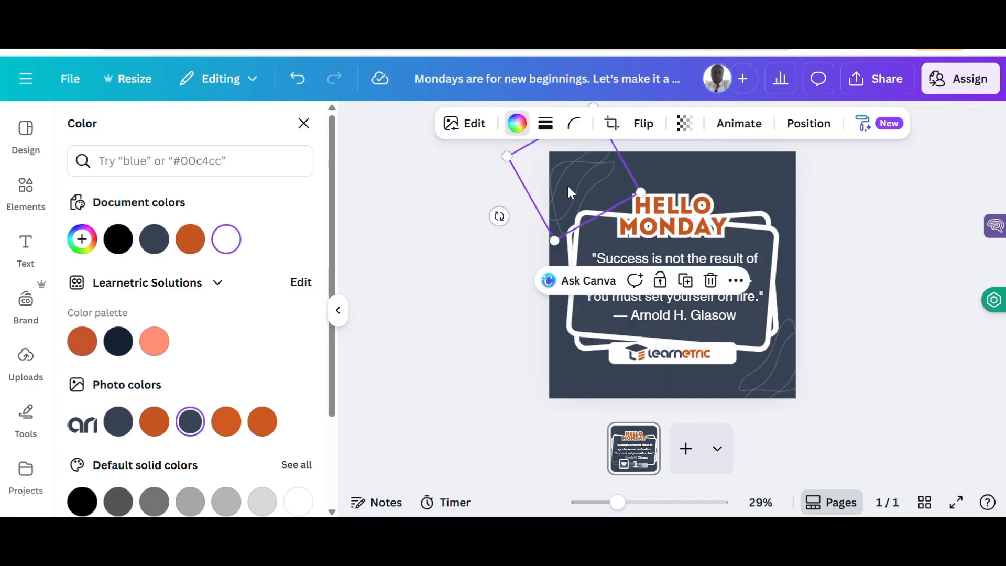
click(800, 190)
click(800, 409)
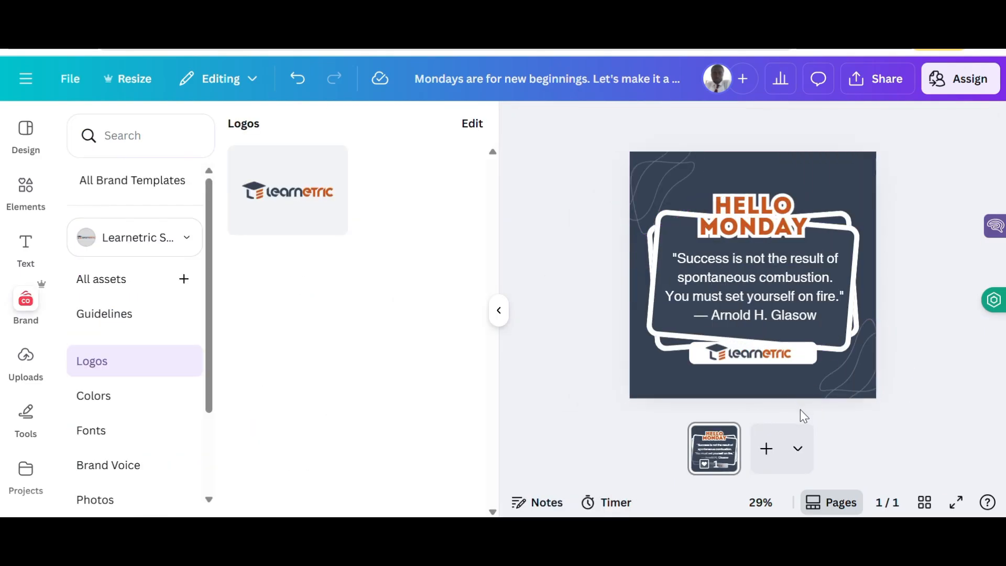
Lighten the front card's fill to the custom light blue #D9E9FF and give the back card the same color.
click(838, 337)
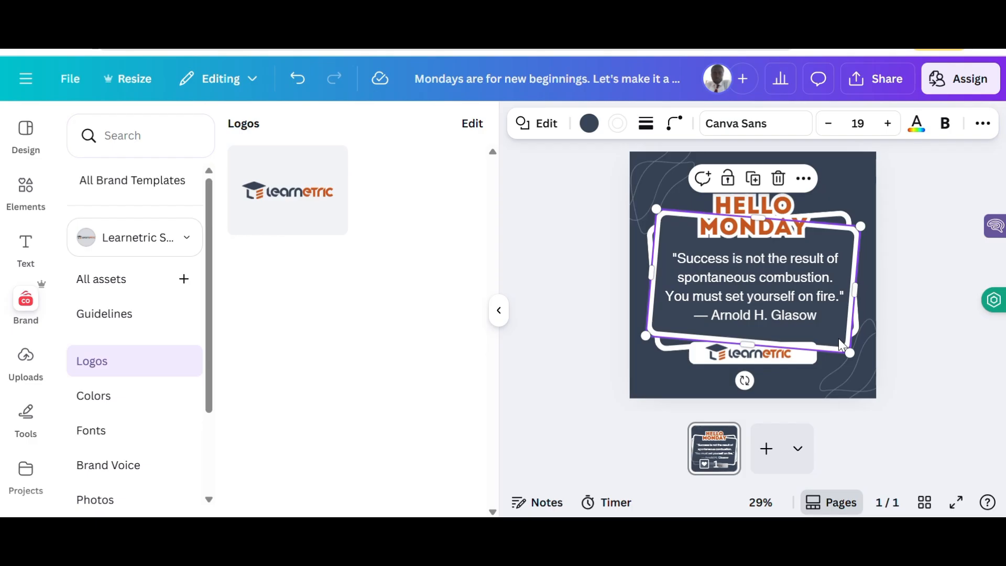
click(589, 123)
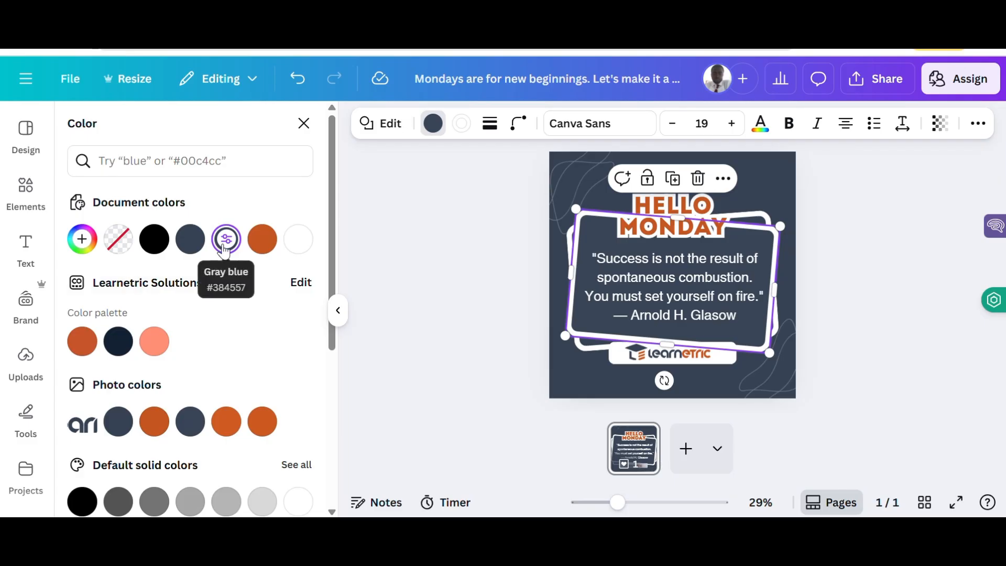
click(225, 242)
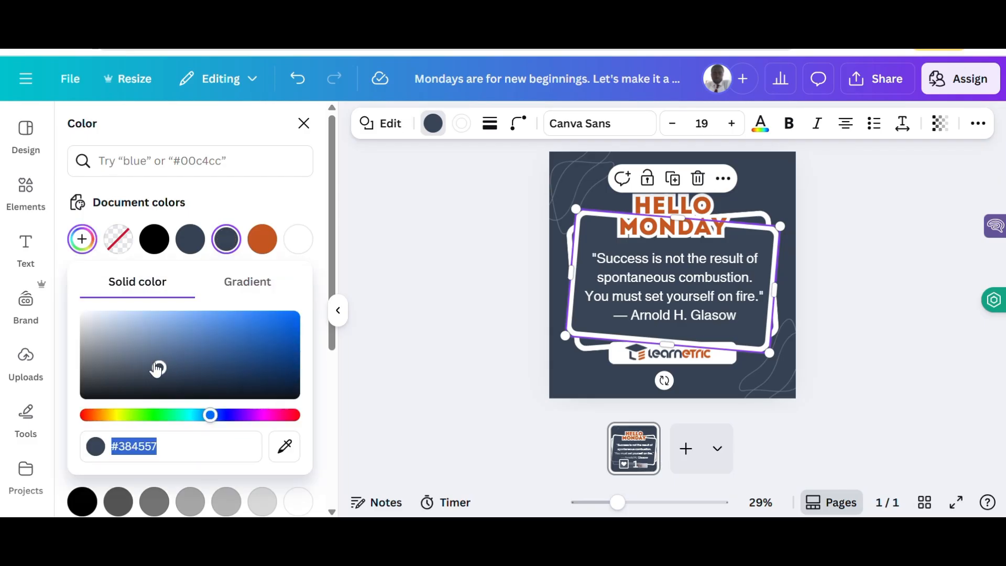
drag(157, 368, 114, 315)
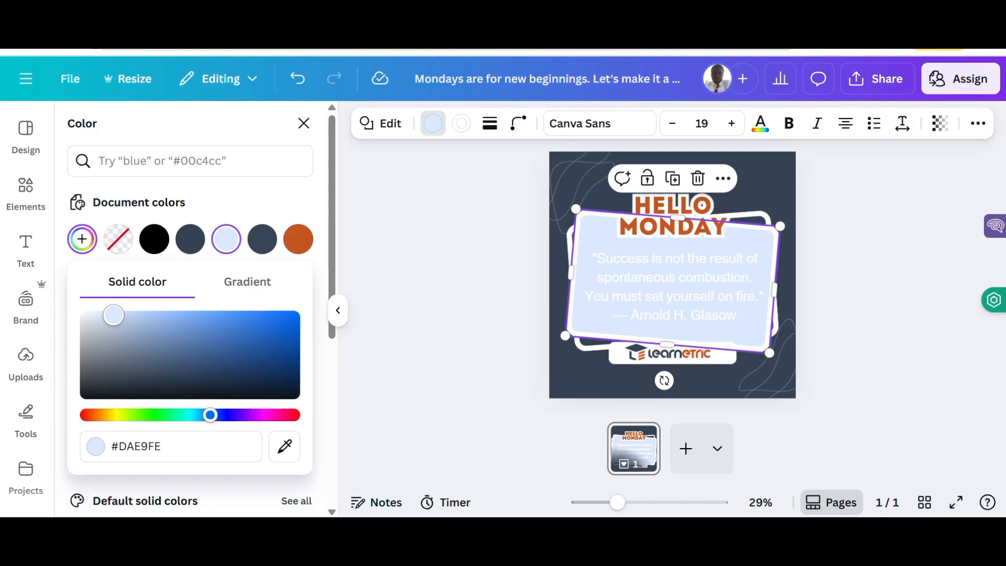
mouse_move(113, 314)
mouse_down()
mouse_move(123, 315)
mouse_move(115, 315)
mouse_up()
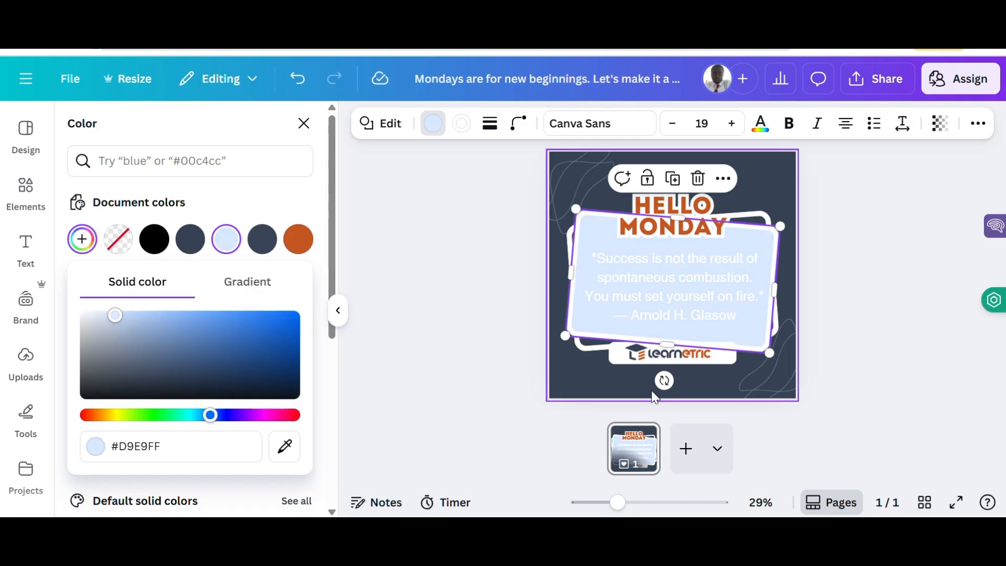
click(759, 218)
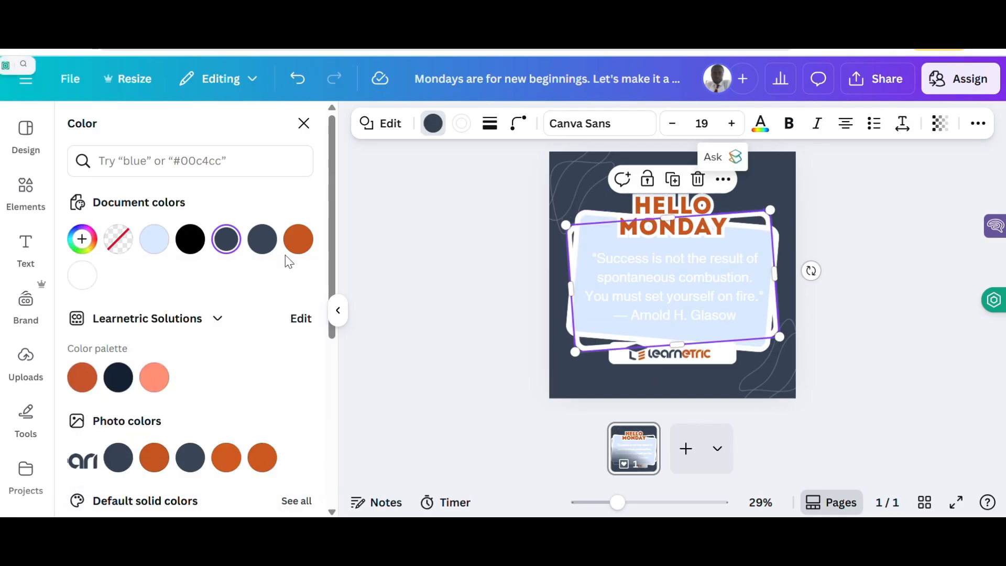
click(154, 239)
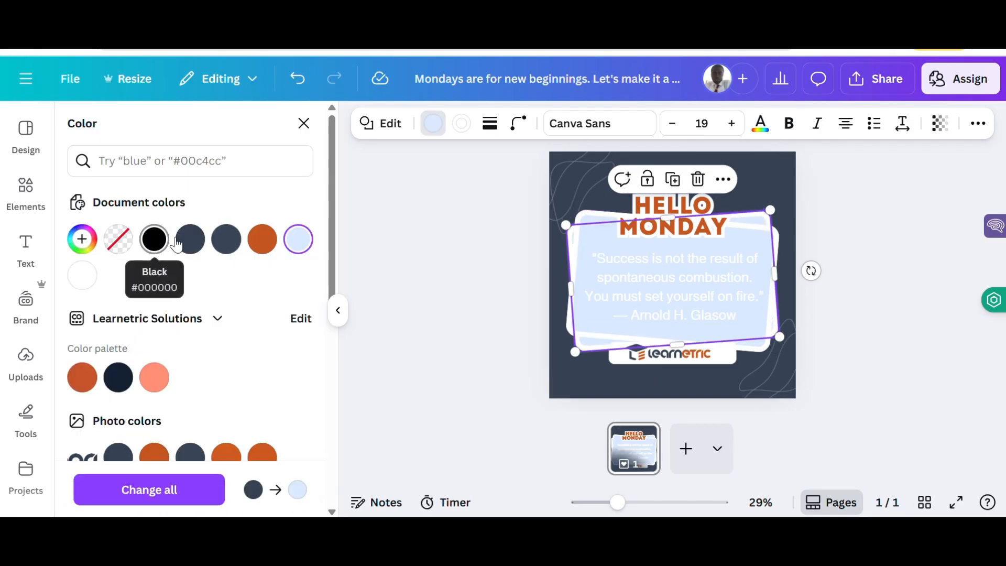
Recolor the whole quote and its author credit with the second dark slate blue among the logo's photo colors.
double_click(669, 273)
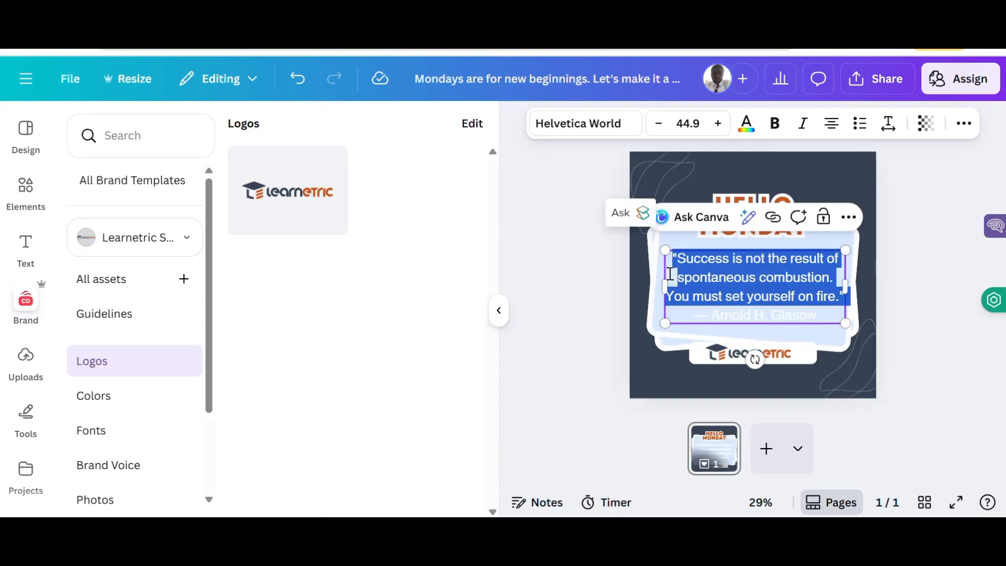
click(746, 125)
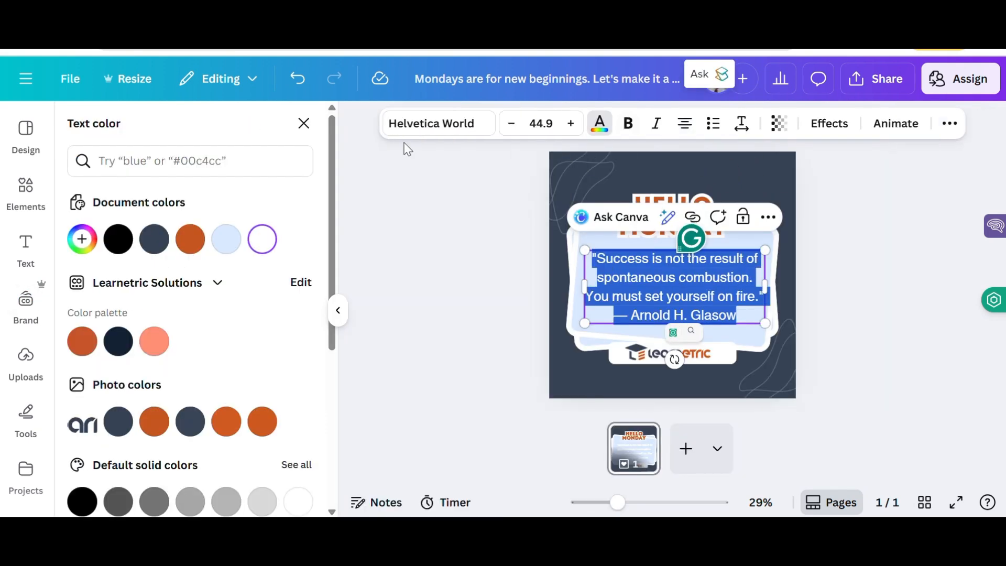
click(192, 425)
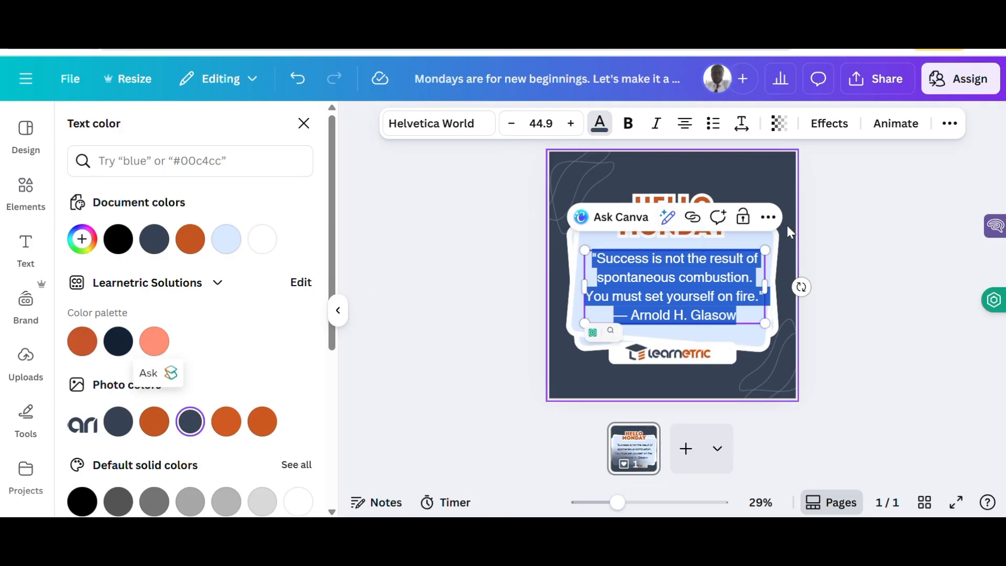
click(824, 234)
click(854, 234)
Change the quote and its author credit to the Montserrat font and scale the text box down to font size 39.5.
click(737, 296)
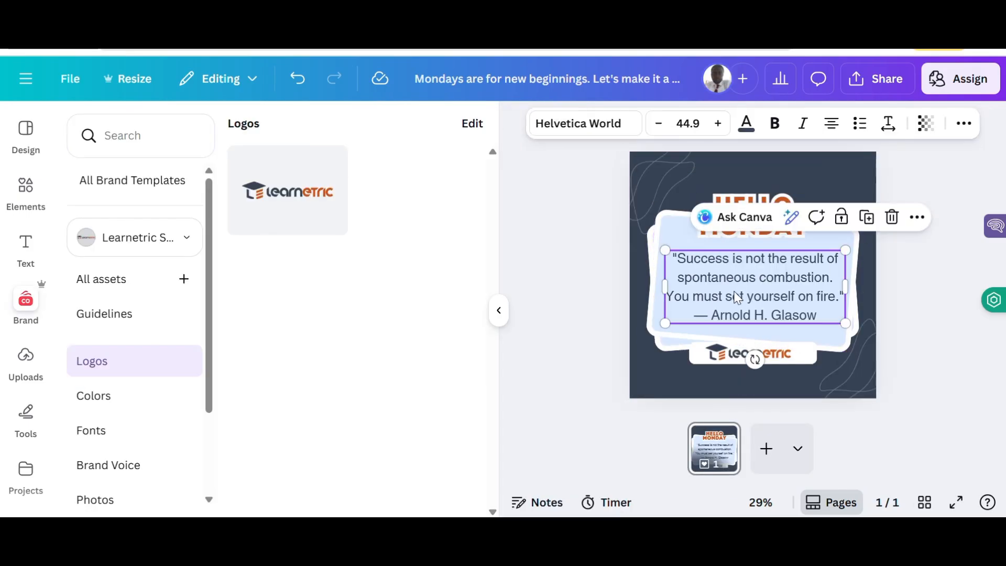
click(737, 297)
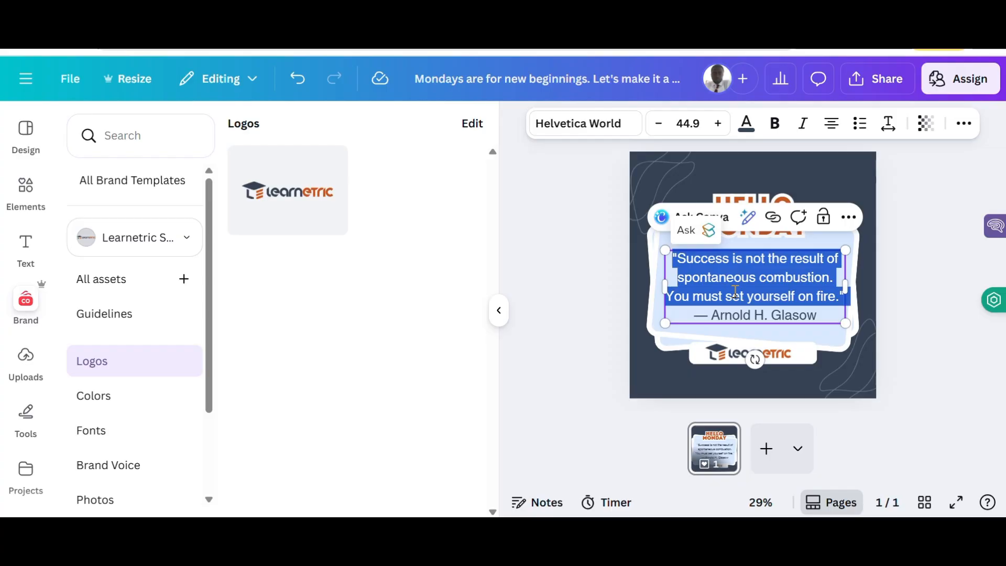
click(578, 125)
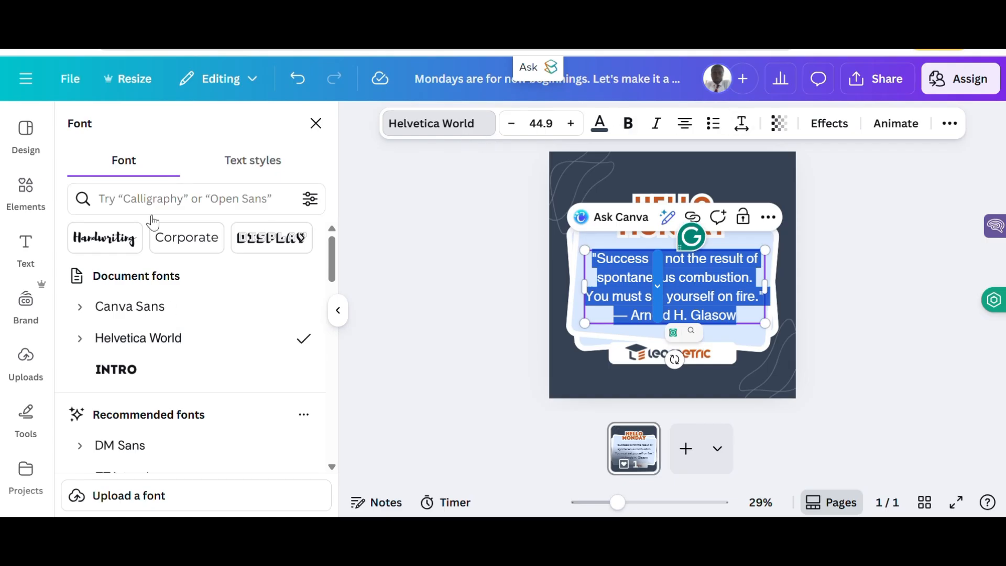
click(161, 200)
text(mon)
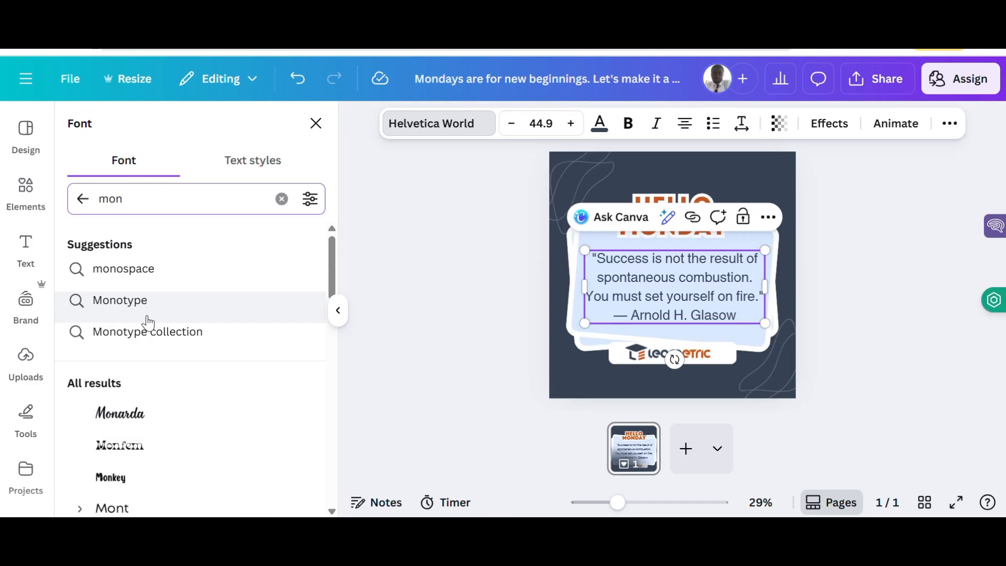
scroll(175, 335, down, 3)
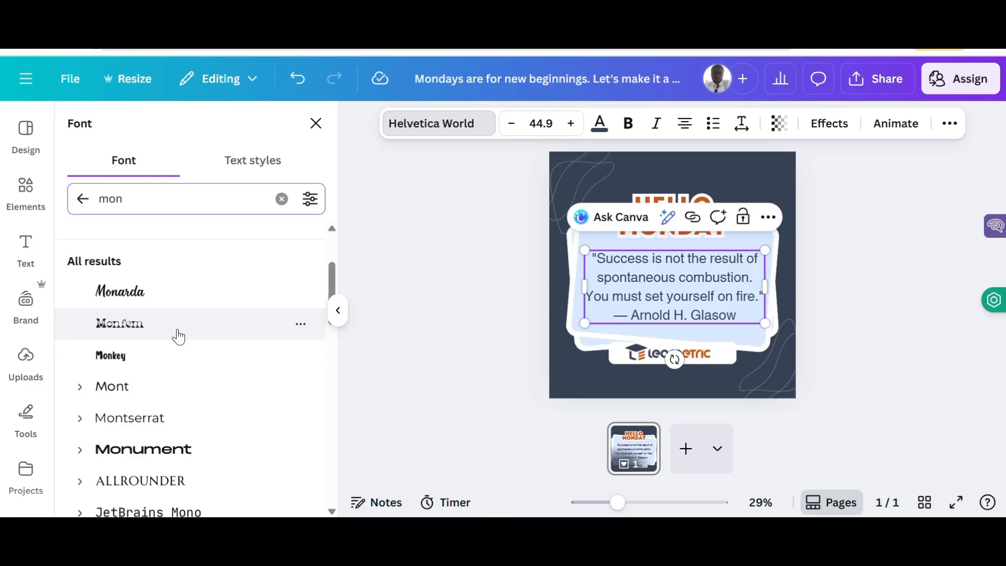
scroll(178, 336, down, 1)
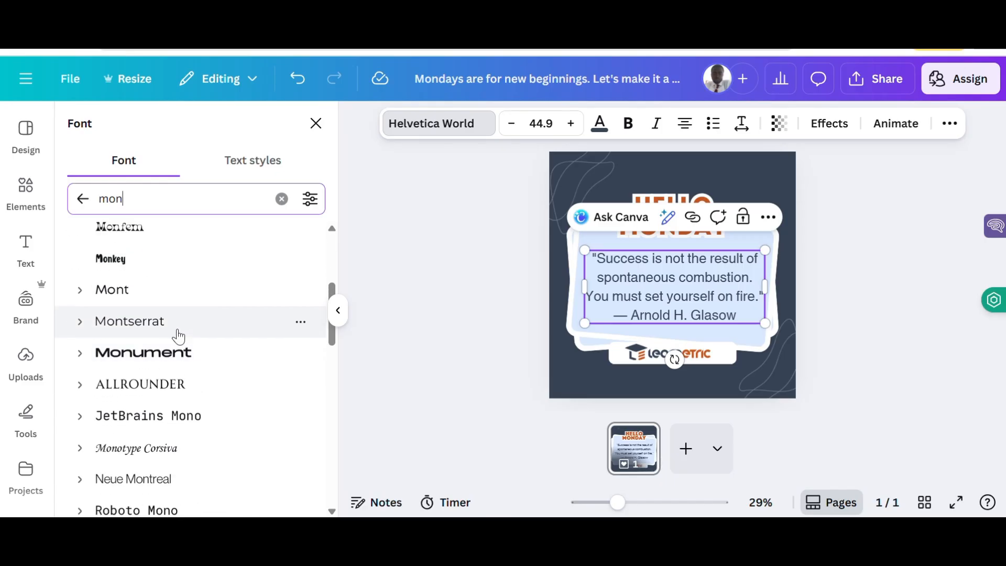
text(s)
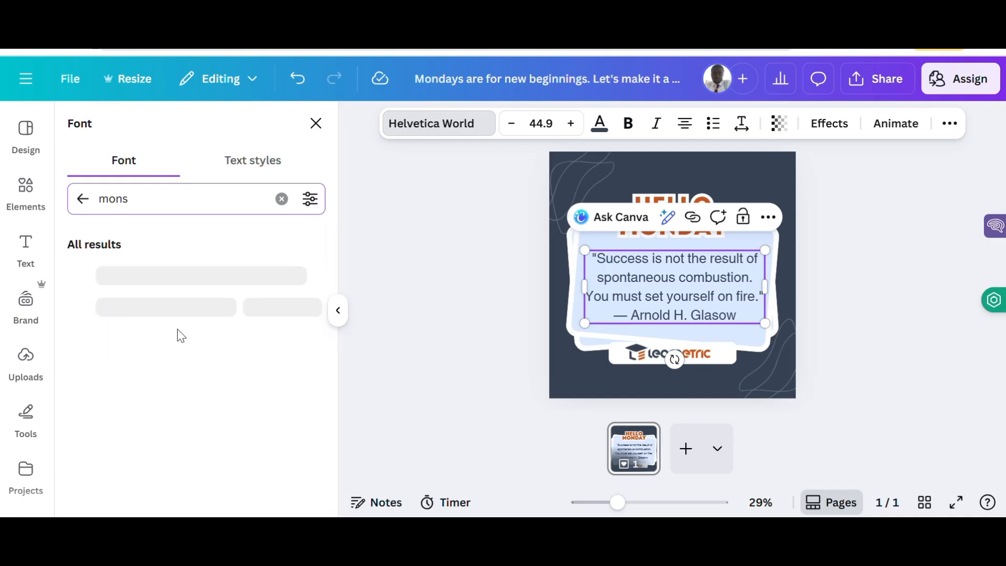
key(BackSpace)
key(BackSpace)
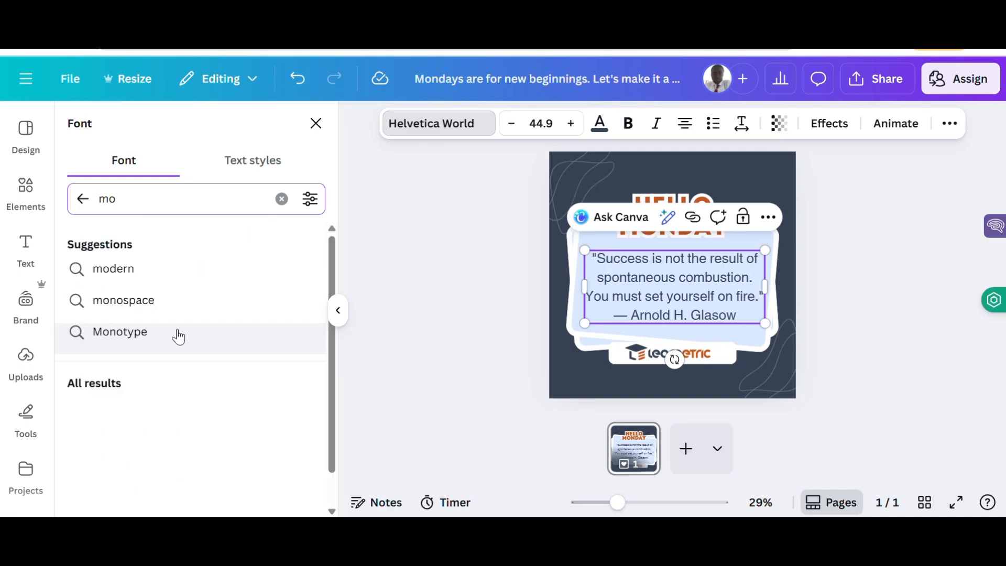
scroll(178, 320, down, 5)
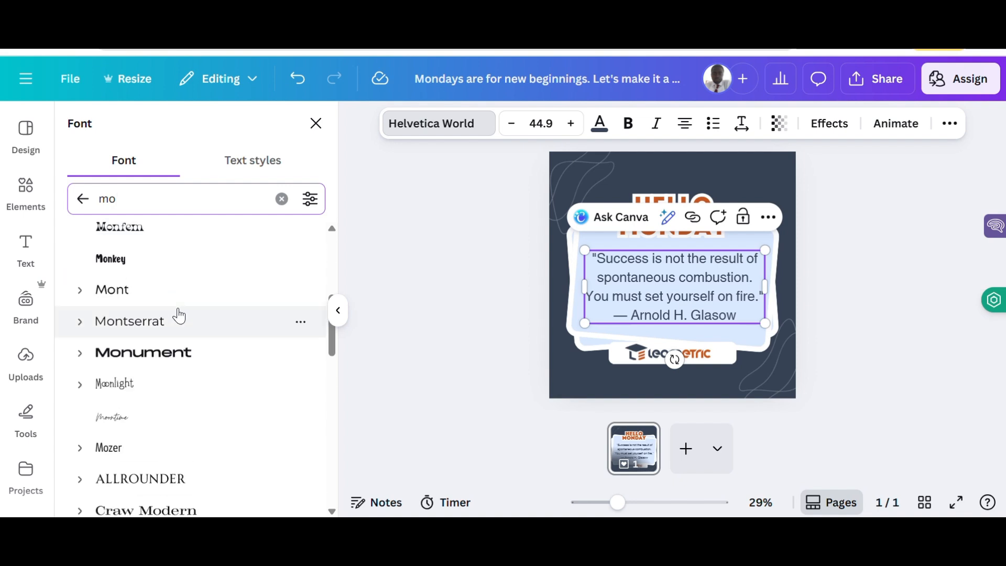
click(178, 318)
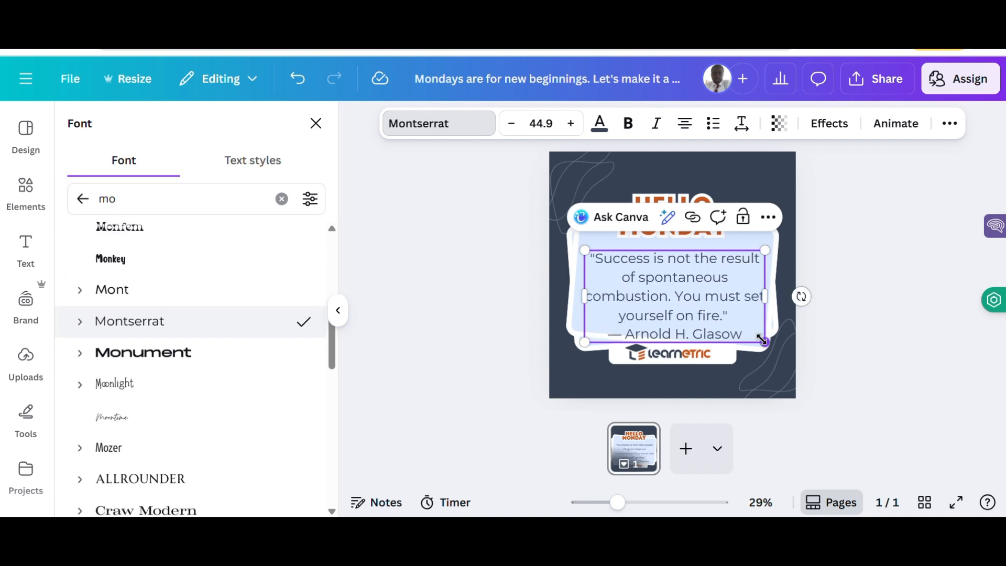
drag(761, 339, 742, 331)
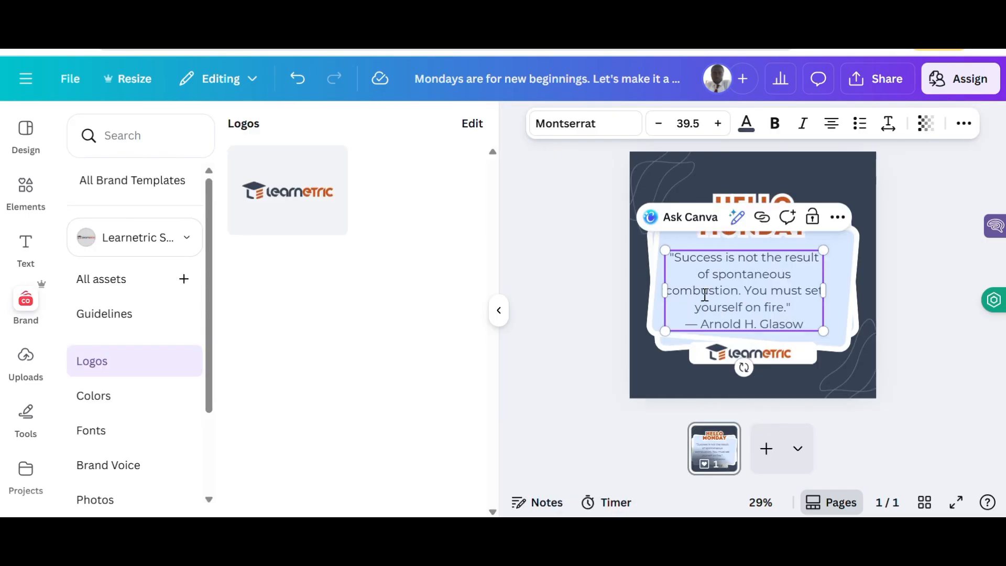
click(859, 341)
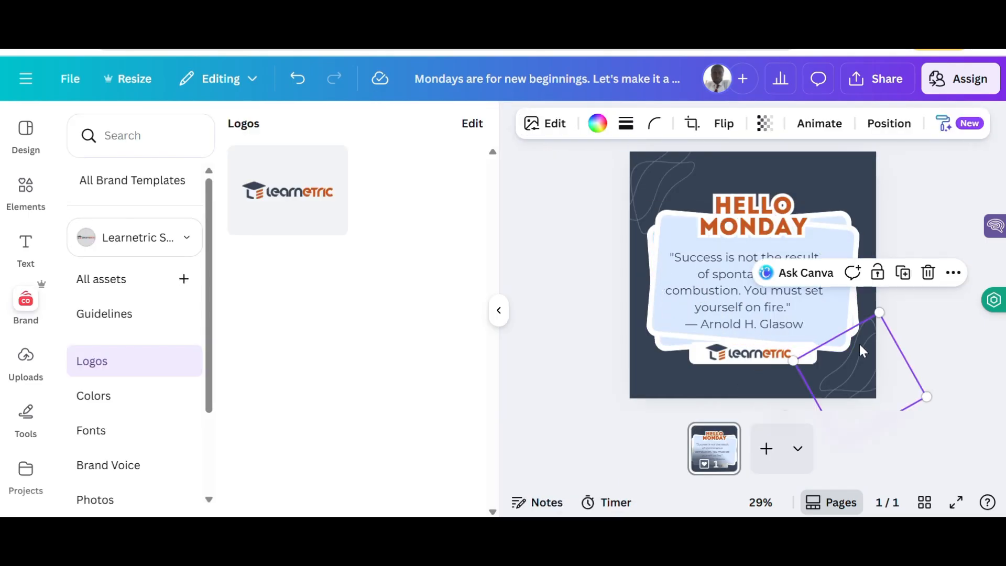
Make the whole quote and its author credit bold and reposition their text box on the front card between the heading and the logo.
click(789, 318)
drag(785, 314, 795, 304)
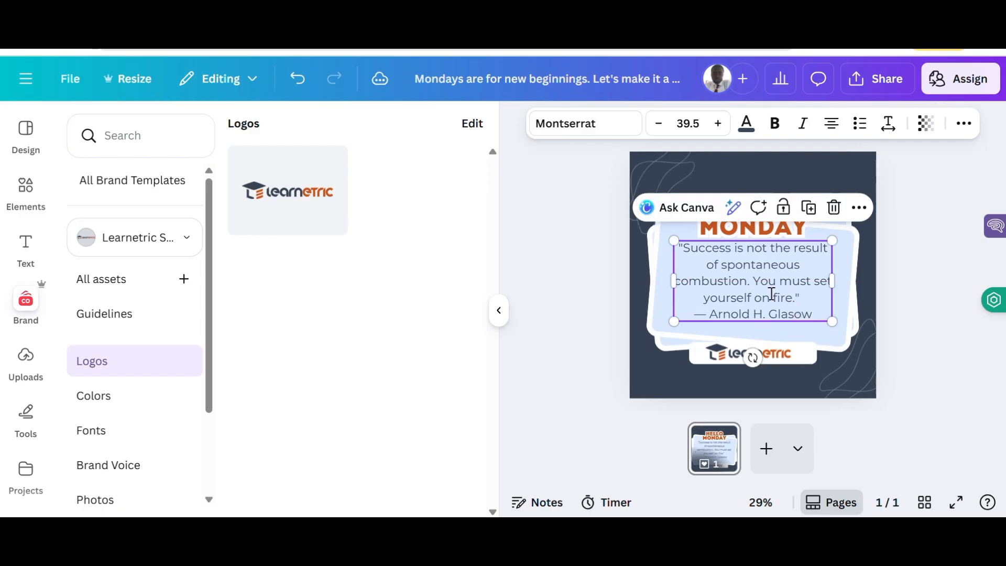
double_click(771, 294)
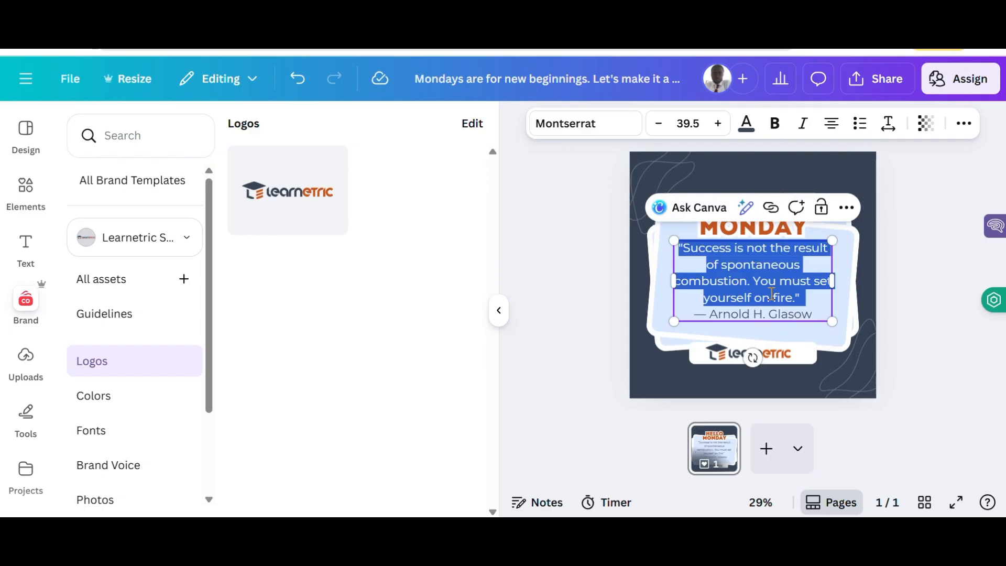
click(776, 122)
click(893, 348)
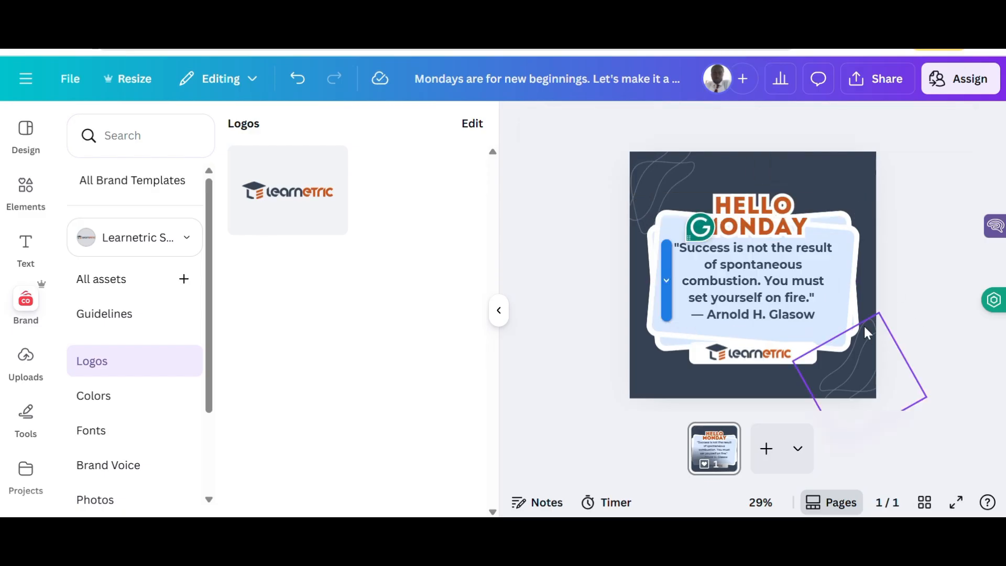
click(791, 291)
drag(790, 291, 789, 296)
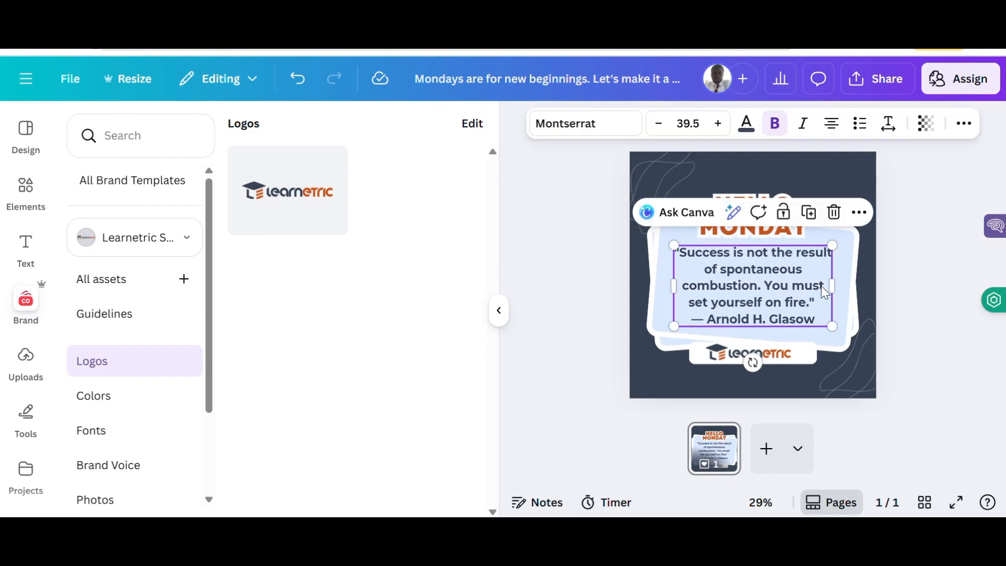
click(968, 300)
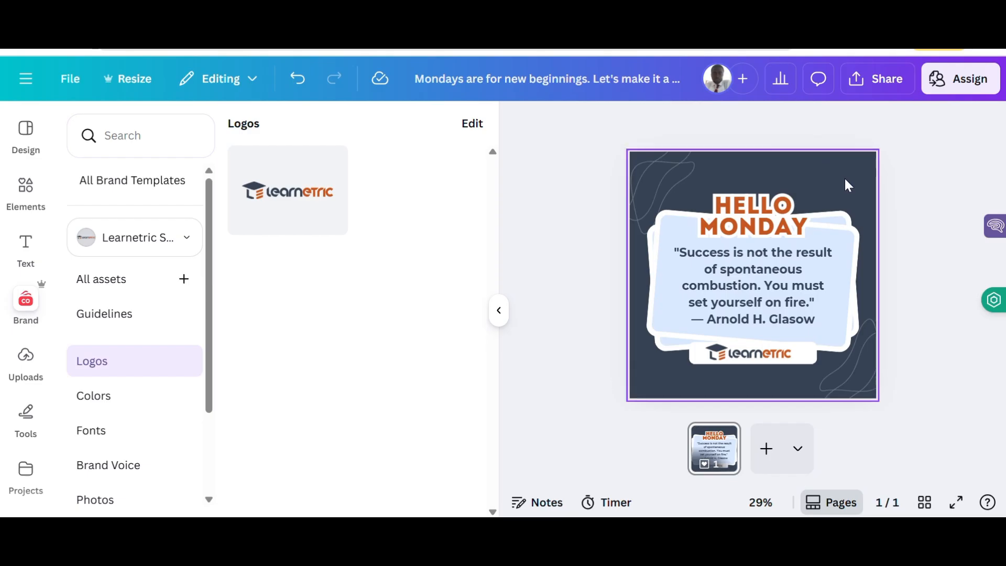
Apply the Ascend text animation to the HELLO MONDAY heading.
click(786, 233)
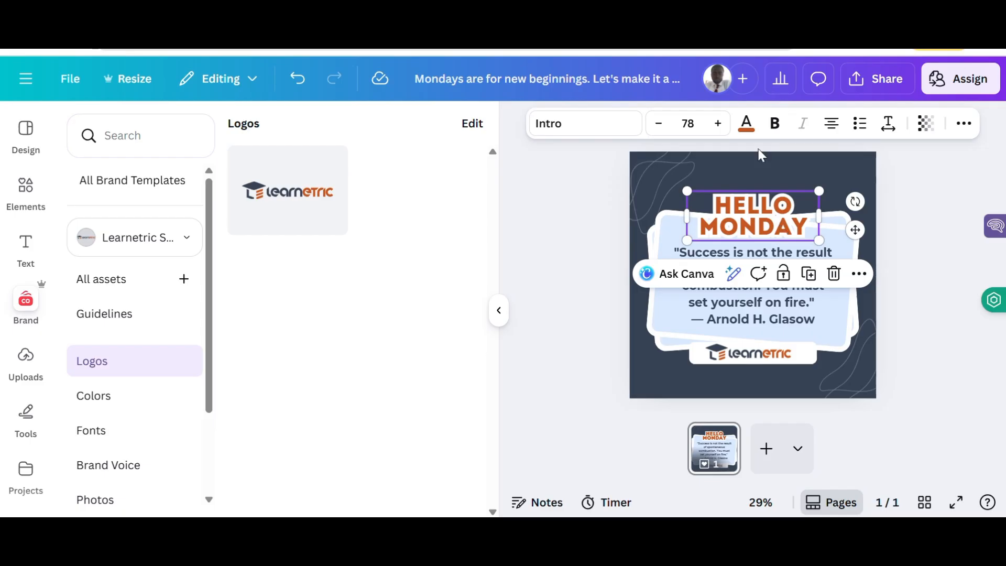
click(955, 134)
click(847, 157)
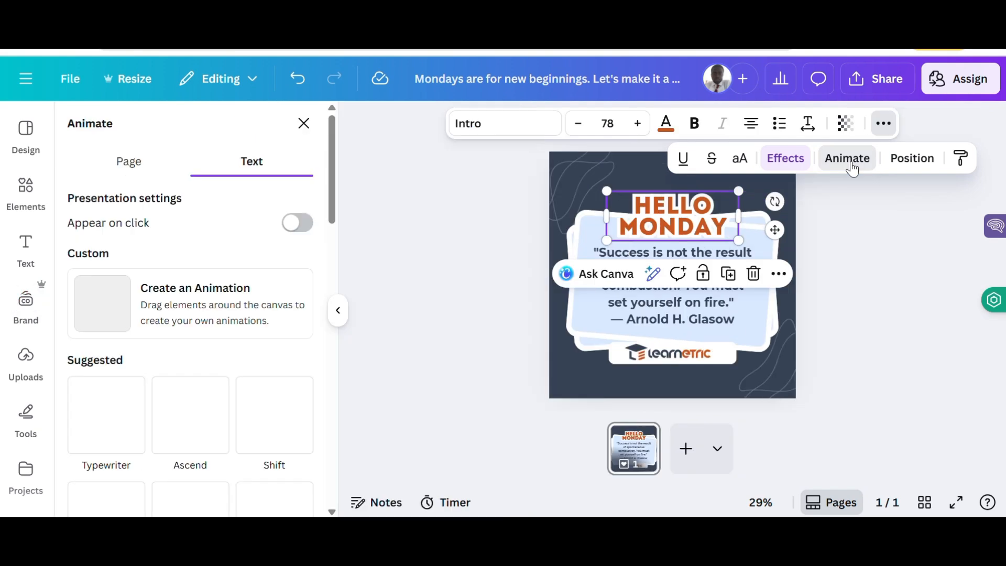
click(191, 414)
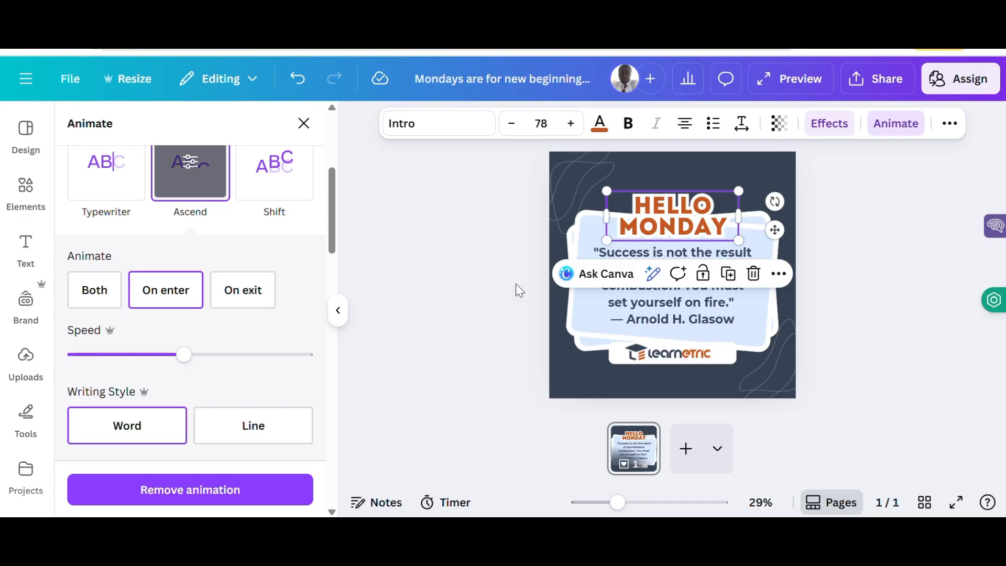
Apply the Burst text animation to the quote and its author credit, then close the animation settings.
click(693, 313)
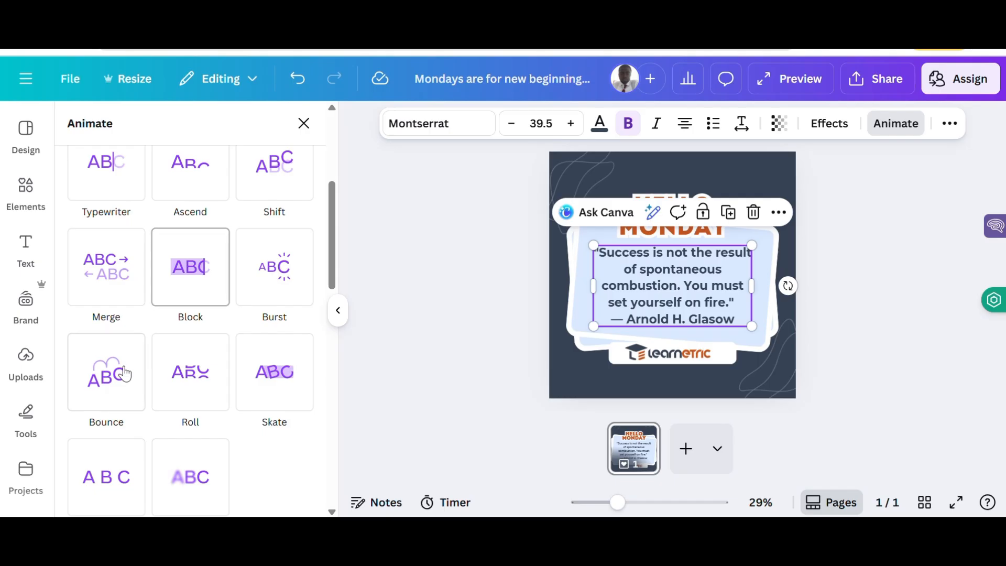
scroll(238, 331, down, 1)
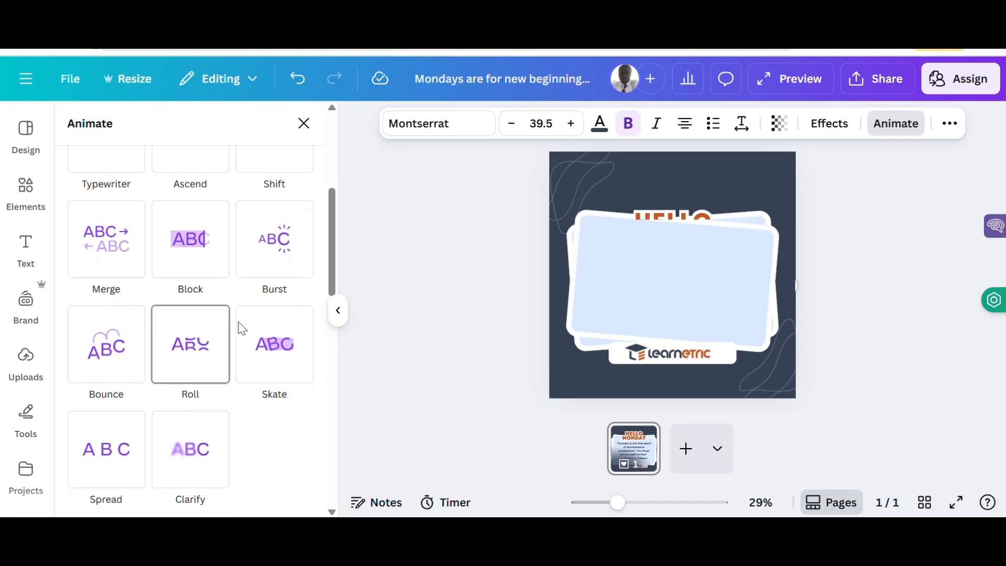
click(277, 250)
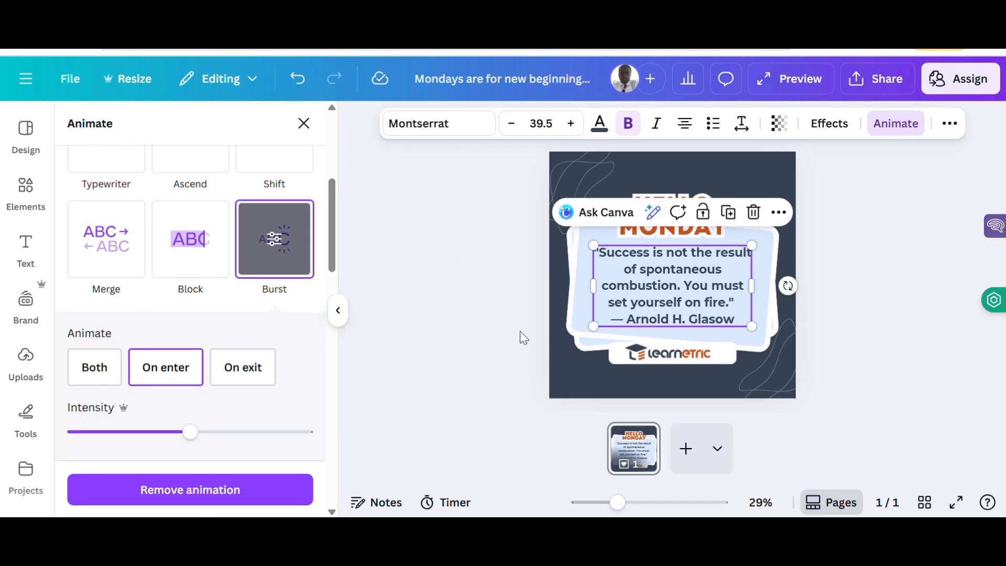
click(505, 327)
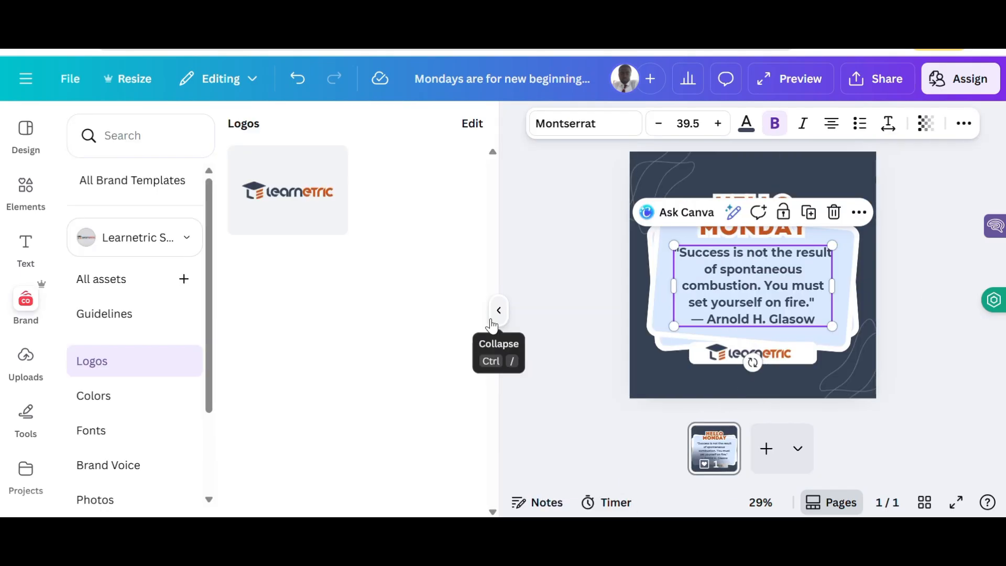
click(594, 310)
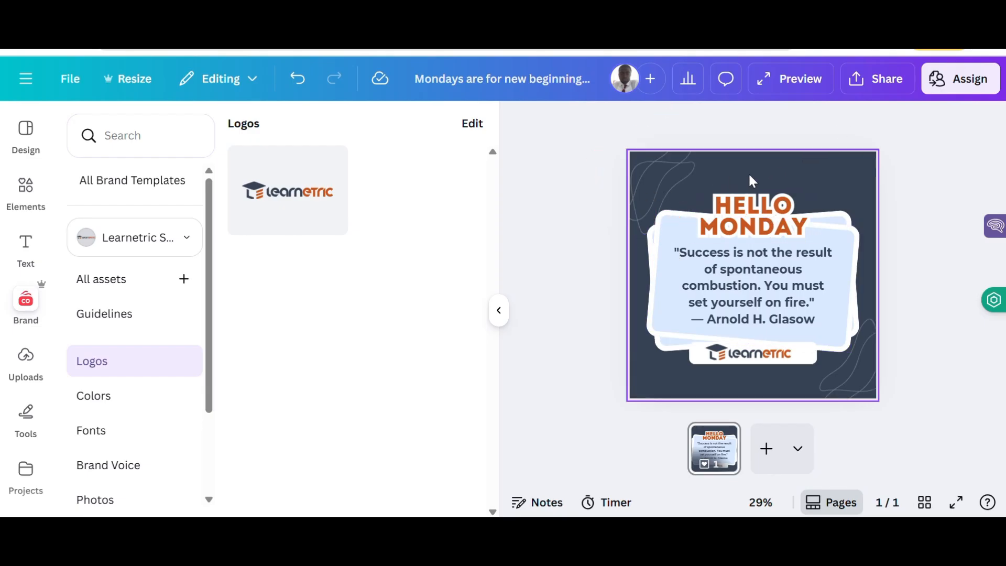
Delete the decorative wavy line graphics from the page's upper-left and lower-right corners.
click(662, 192)
drag(662, 192, 865, 392)
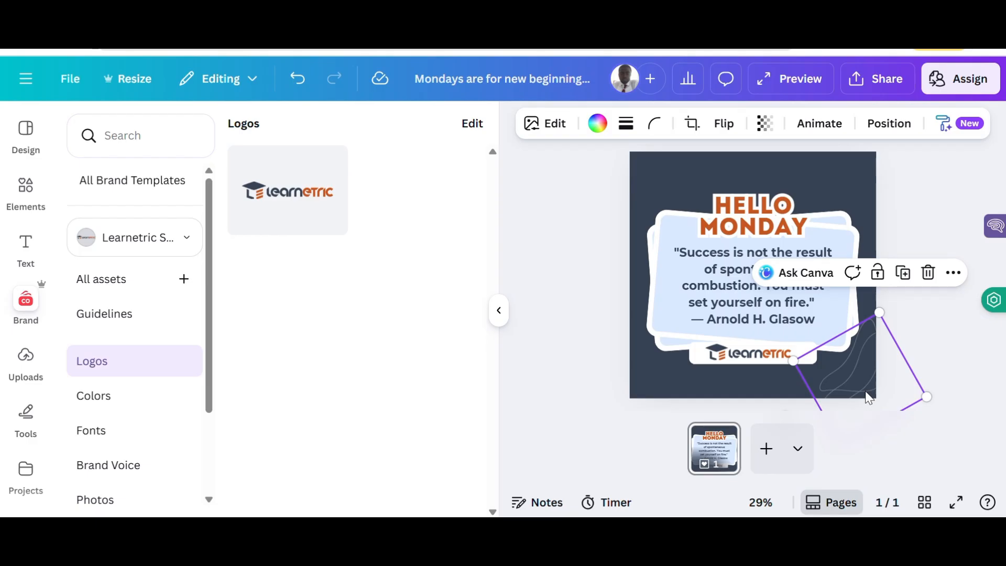
key(Escape)
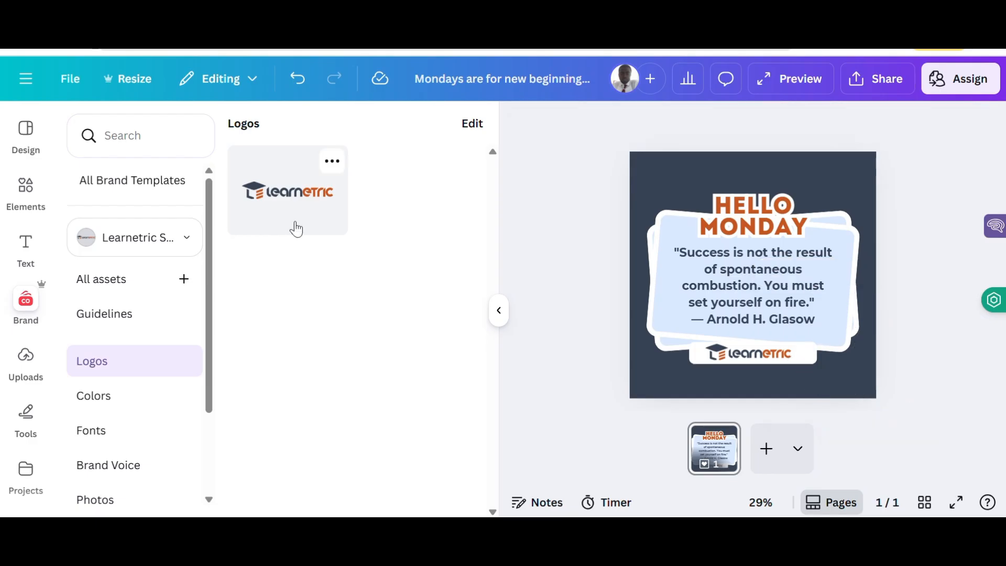
Search the elements library for "curve line".
click(21, 188)
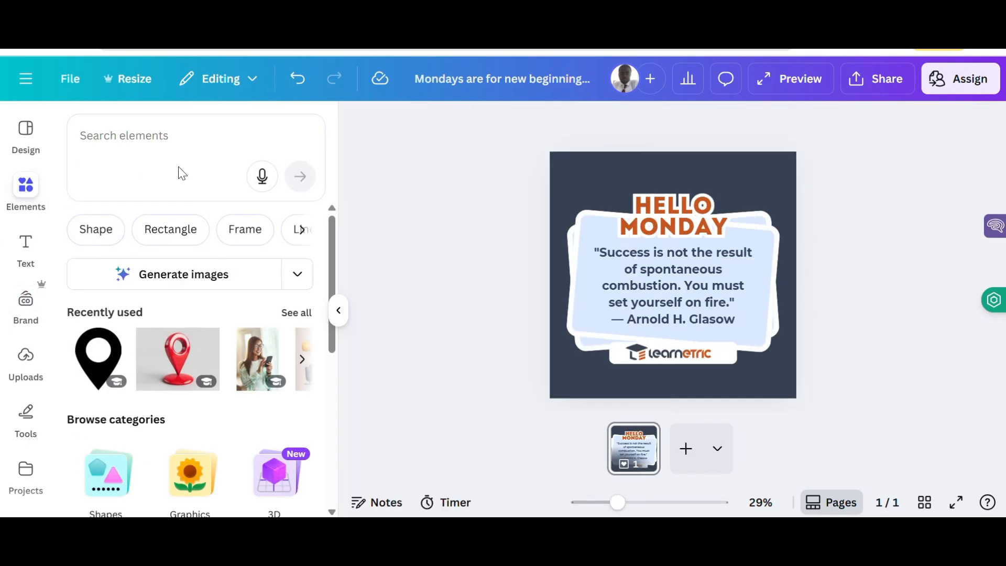
click(185, 141)
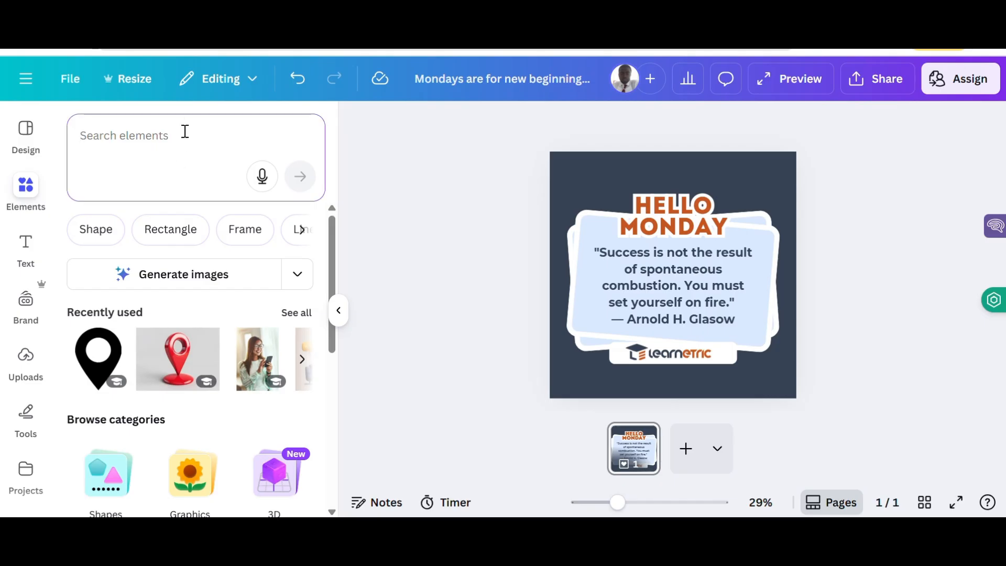
text(g)
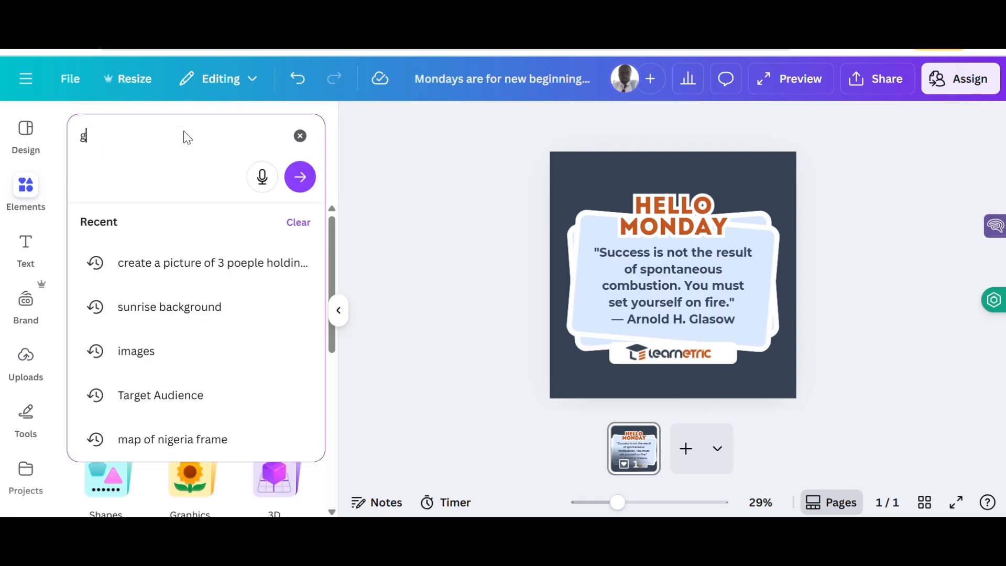
key(BackSpace)
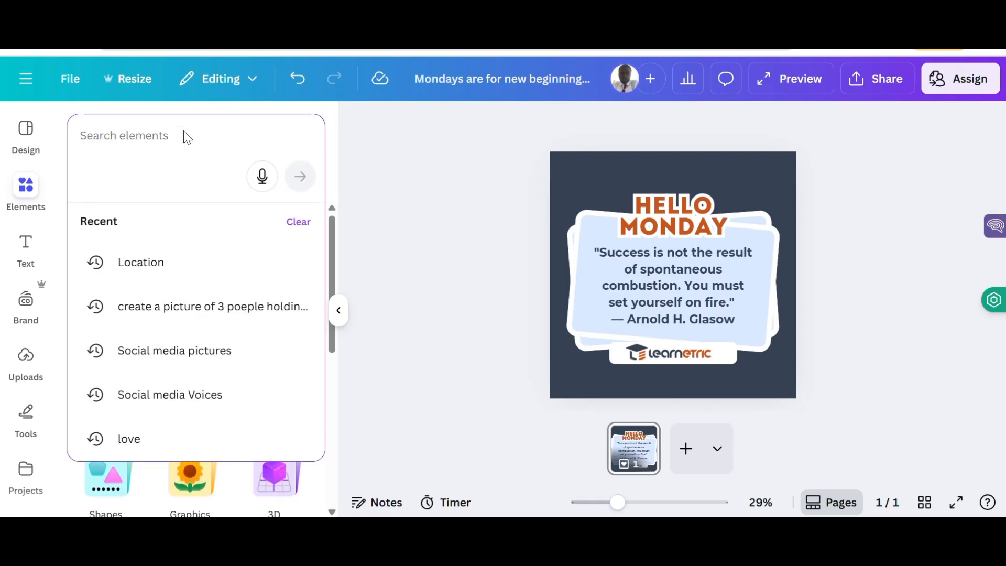
text(cur)
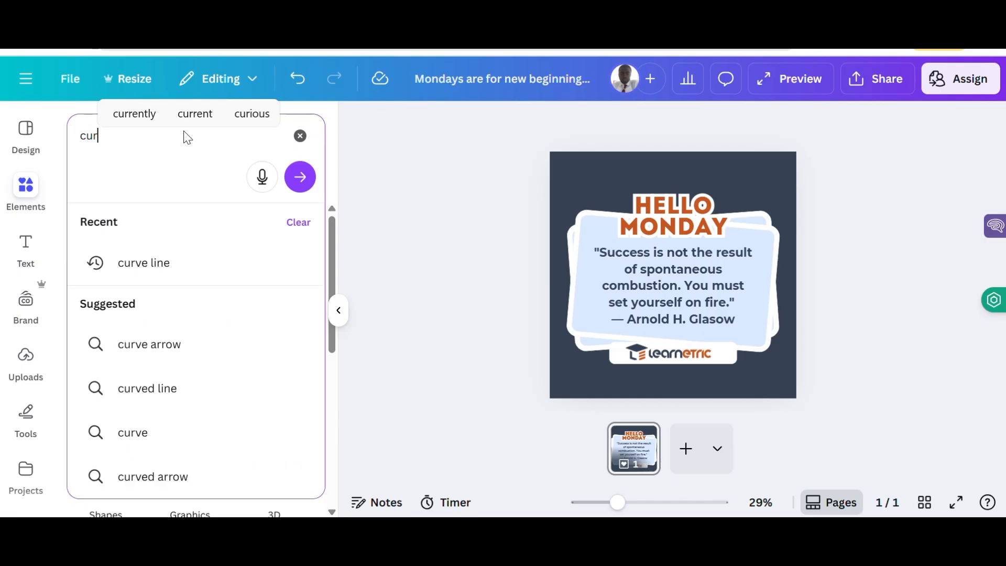
click(199, 262)
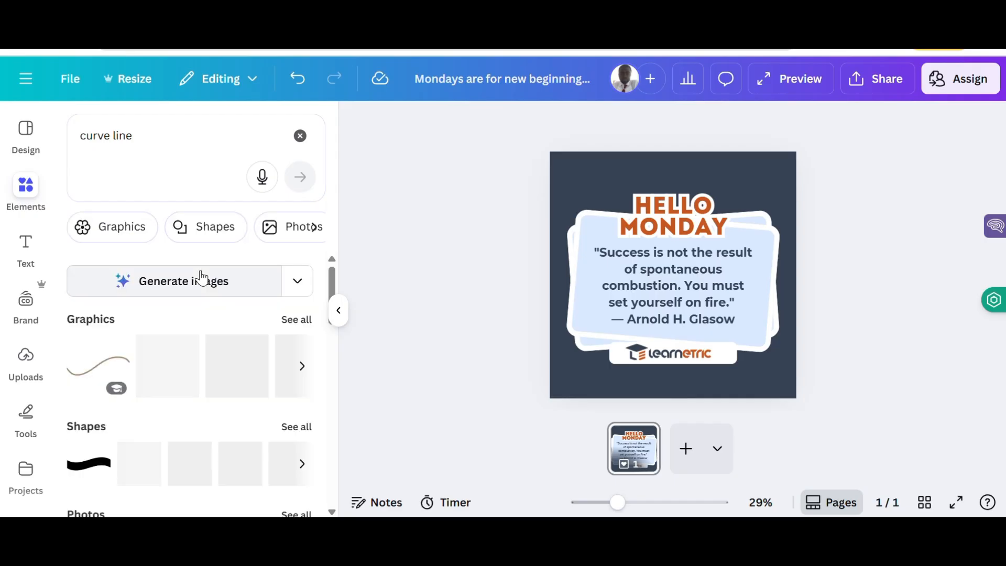
Try the yellow brush-stroke curve graphic from the curve line results on the page and remove it.
scroll(202, 277, down, 3)
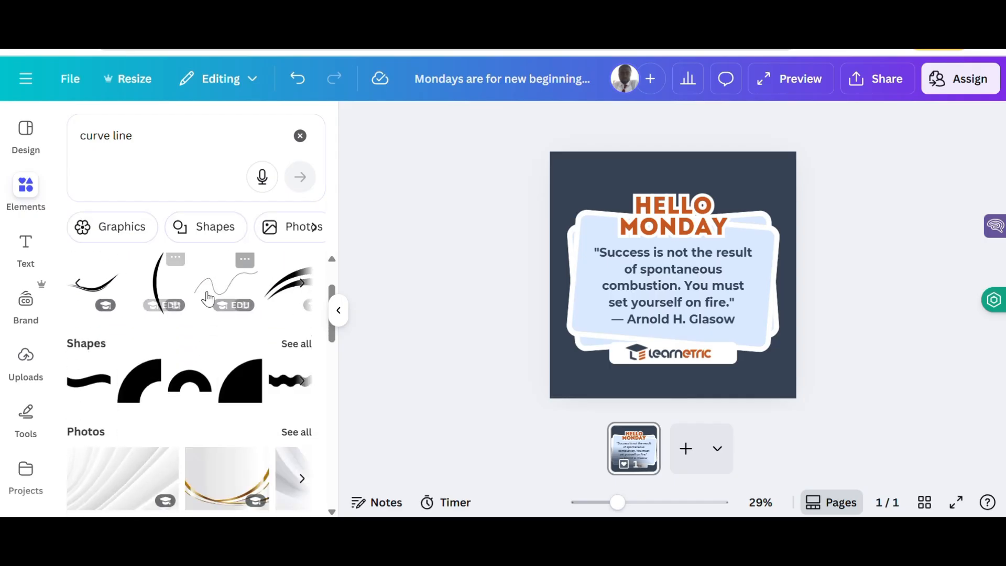
scroll(208, 299, right, 10)
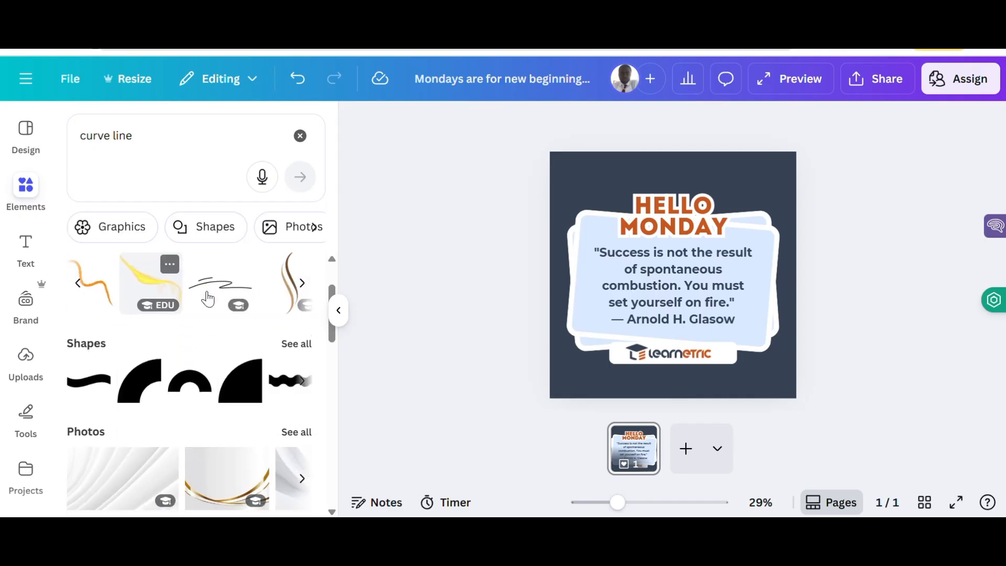
scroll(207, 299, right, 10)
scroll(208, 298, right, 10)
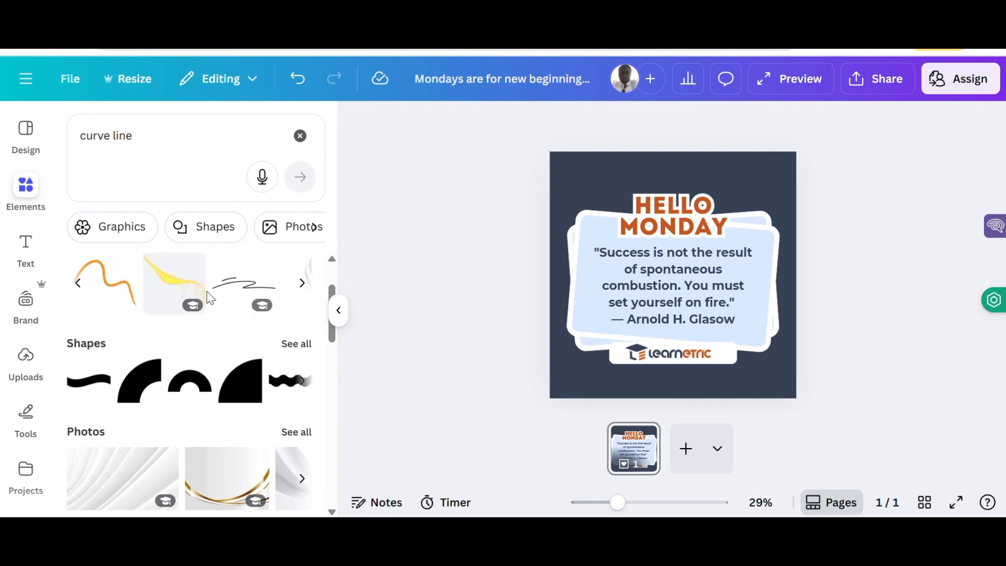
scroll(208, 298, left, 1)
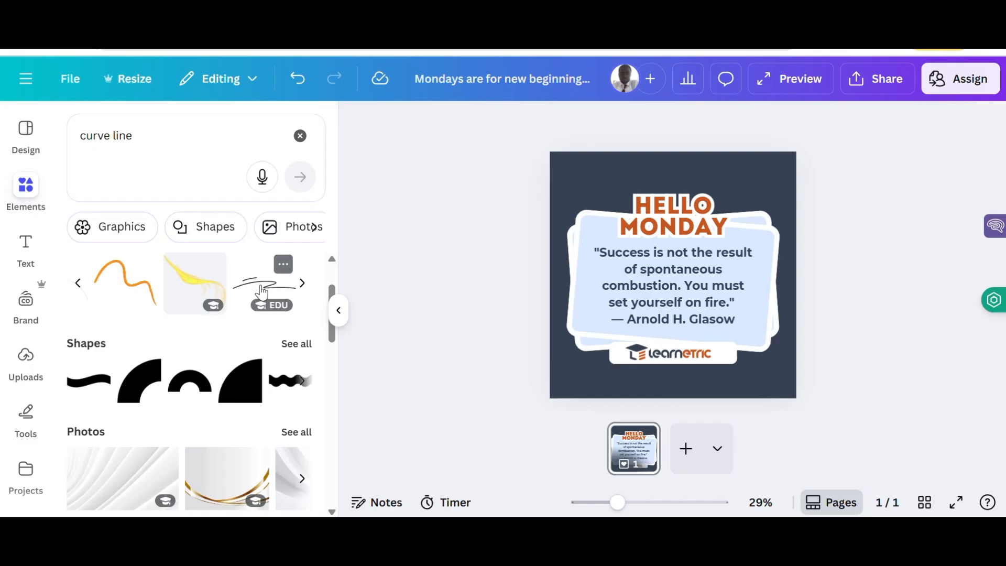
scroll(192, 366, down, 3)
scroll(193, 379, up, 1)
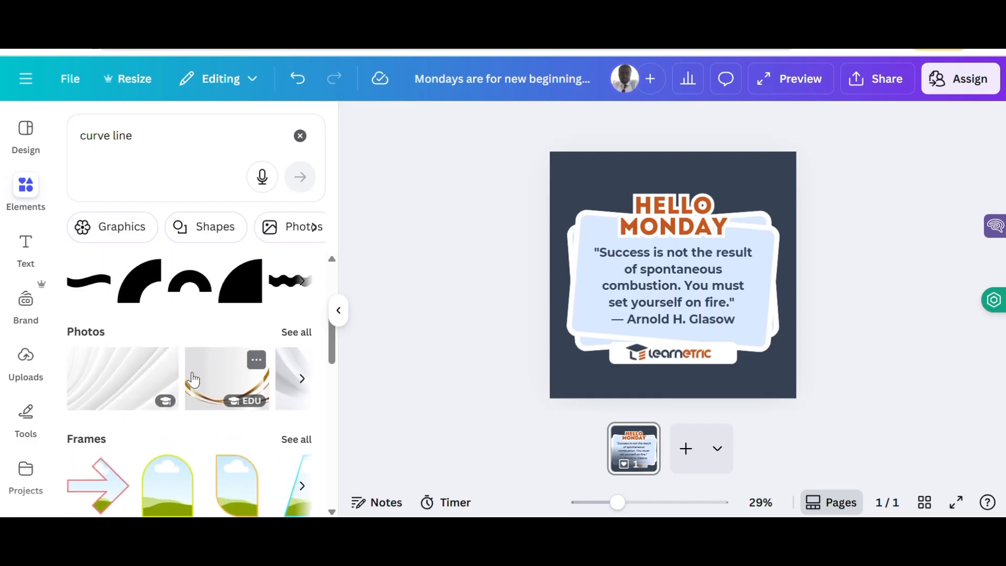
scroll(193, 379, up, 3)
scroll(195, 378, up, 1)
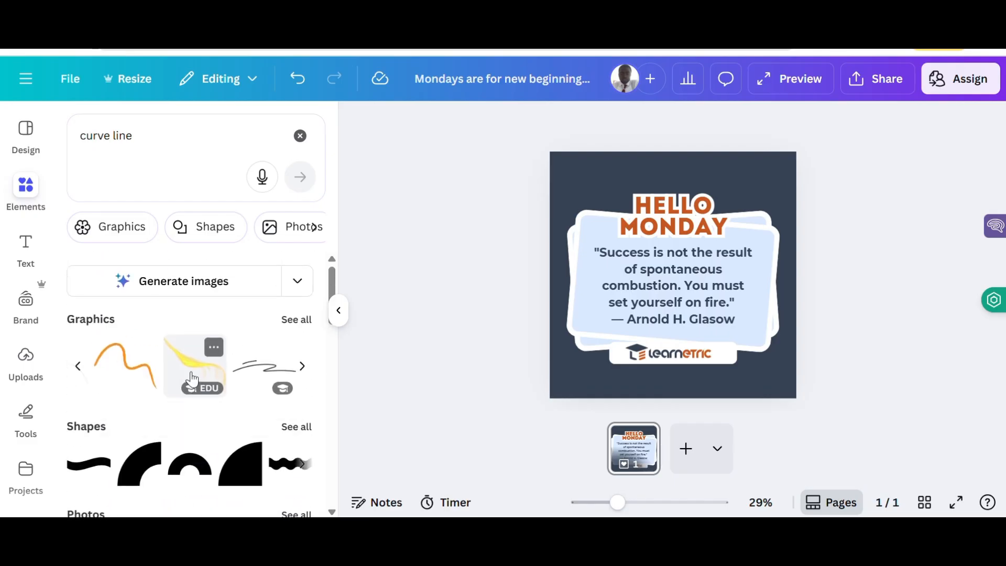
click(180, 368)
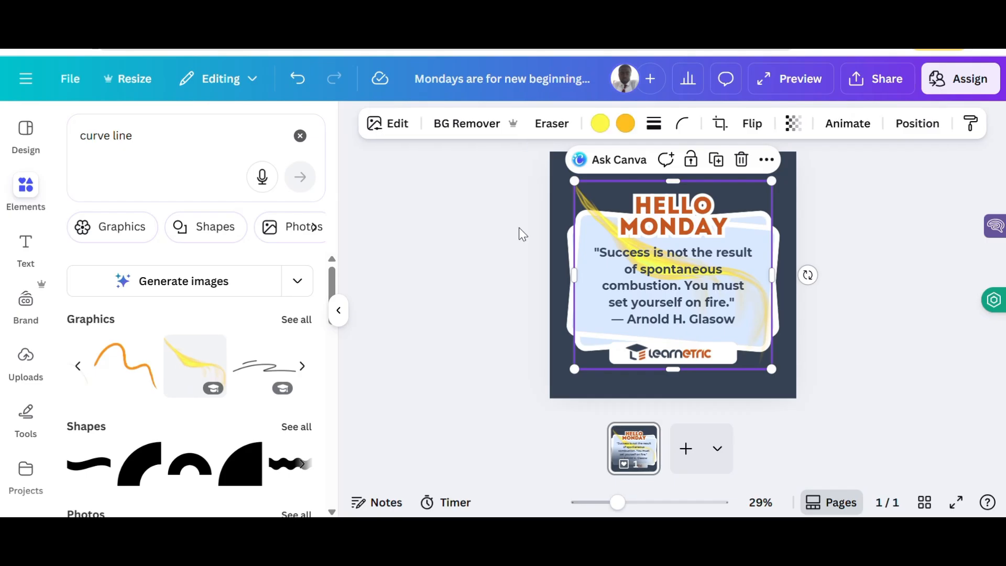
key(Delete)
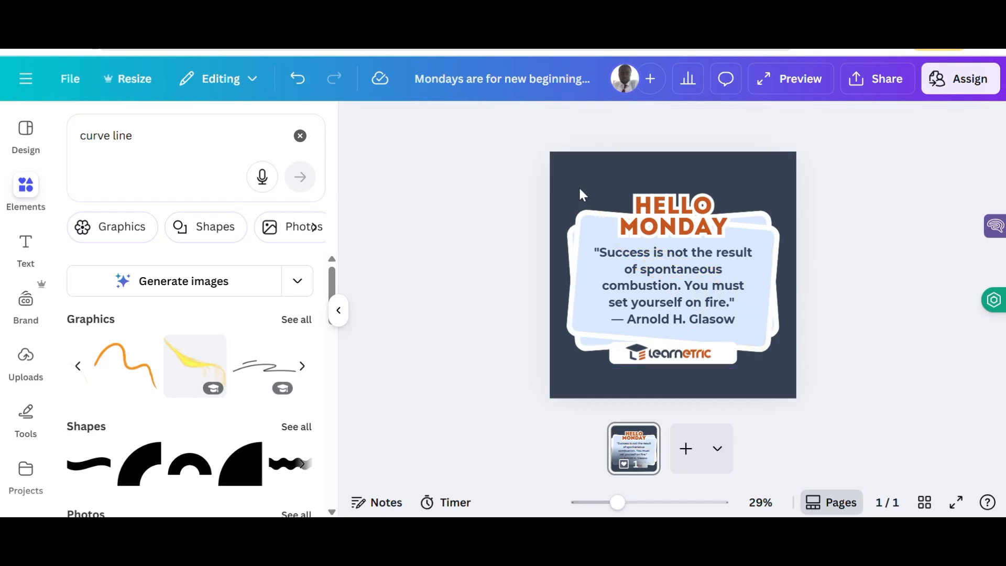
Add the thin dark scribble line graphic to the page's upper-left corner and recolor it with the light blue document color.
click(266, 366)
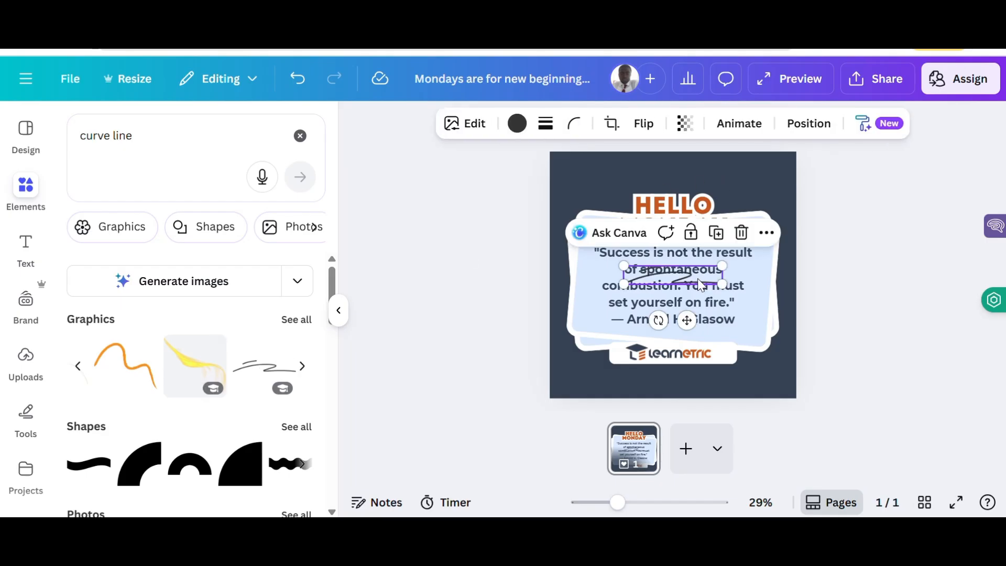
drag(696, 279, 629, 170)
click(518, 124)
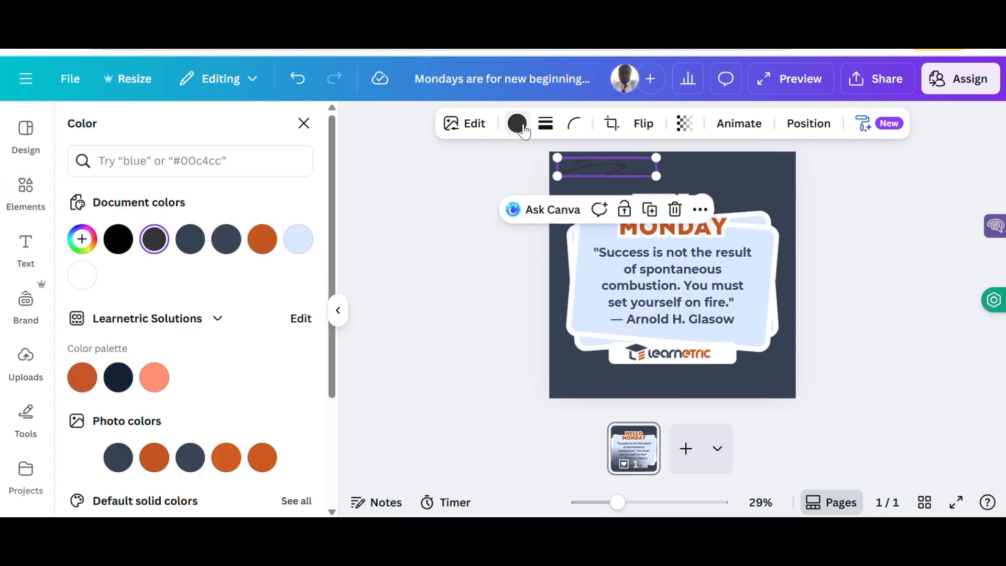
click(294, 251)
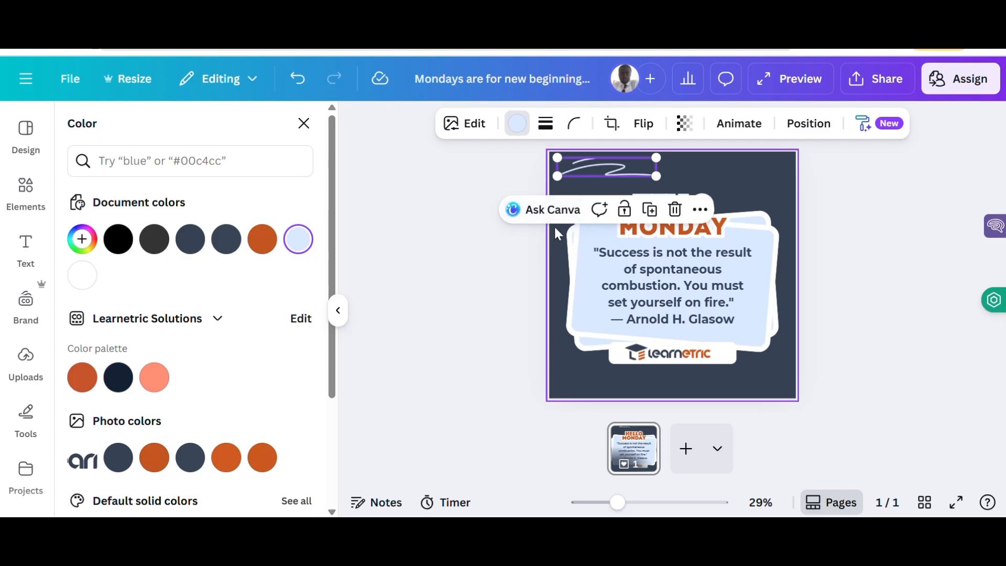
Place a copy of the light blue scribble in the page's lower-right corner and shift the upper-left scribble slightly down.
drag(618, 172, 747, 382)
click(601, 168)
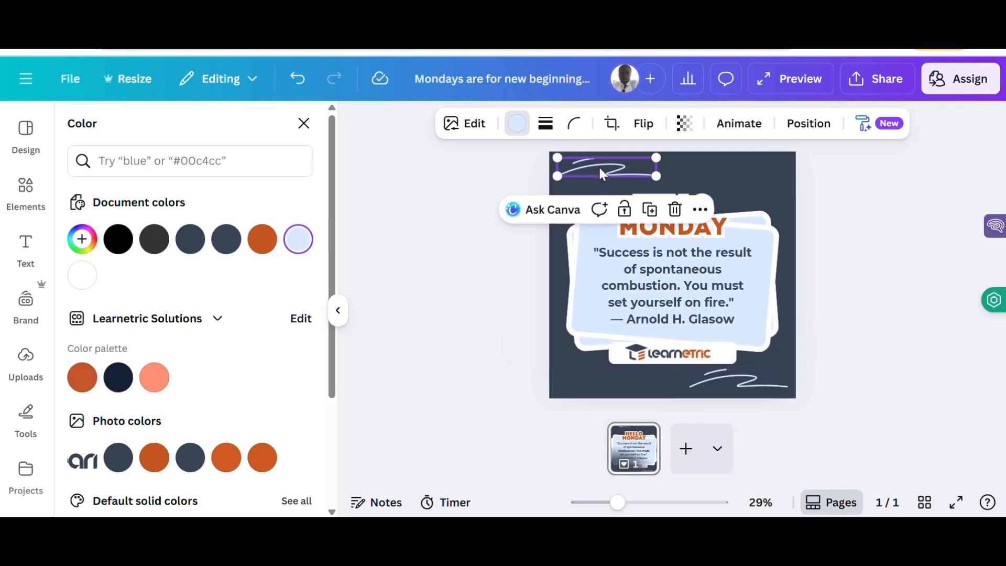
drag(598, 165, 598, 175)
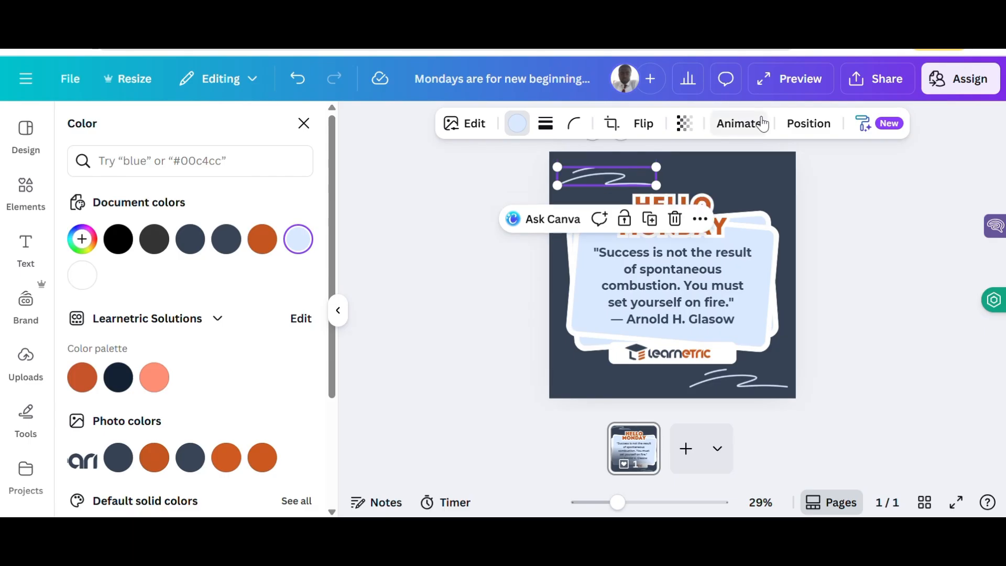
Lower the opacity of the light blue scribbles in the page's upper-left and lower-right corners to make them faint.
click(693, 132)
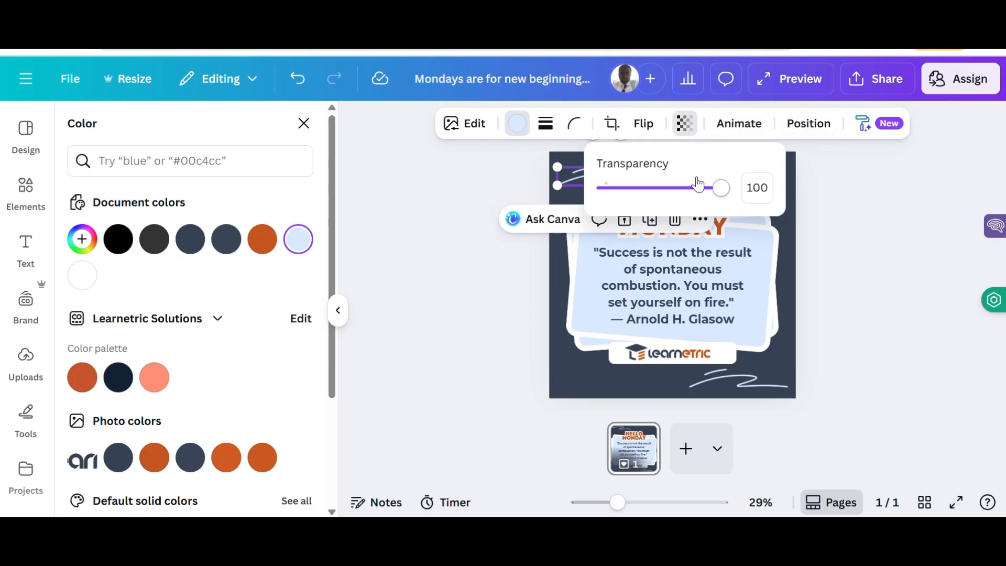
drag(696, 197, 630, 202)
click(763, 384)
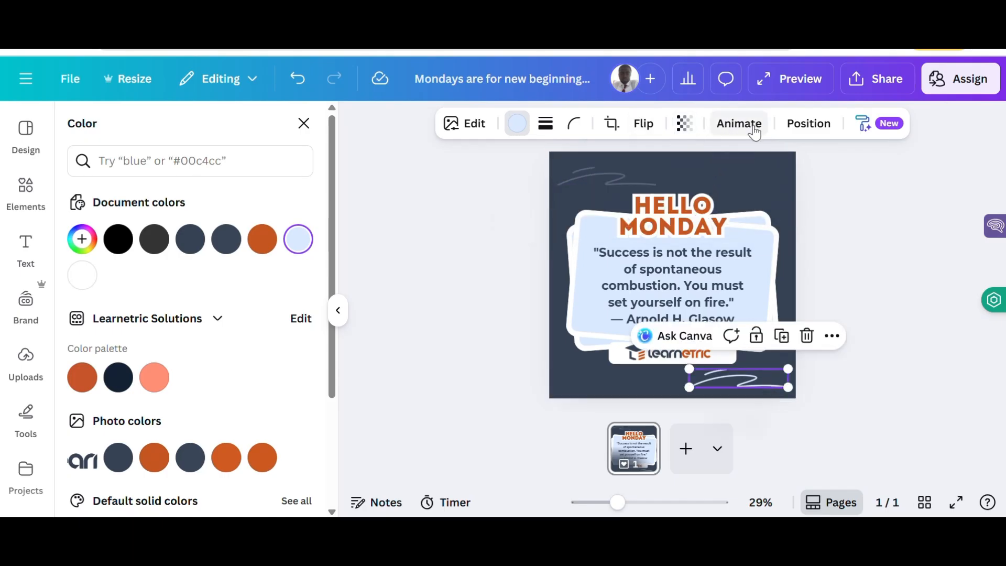
click(684, 124)
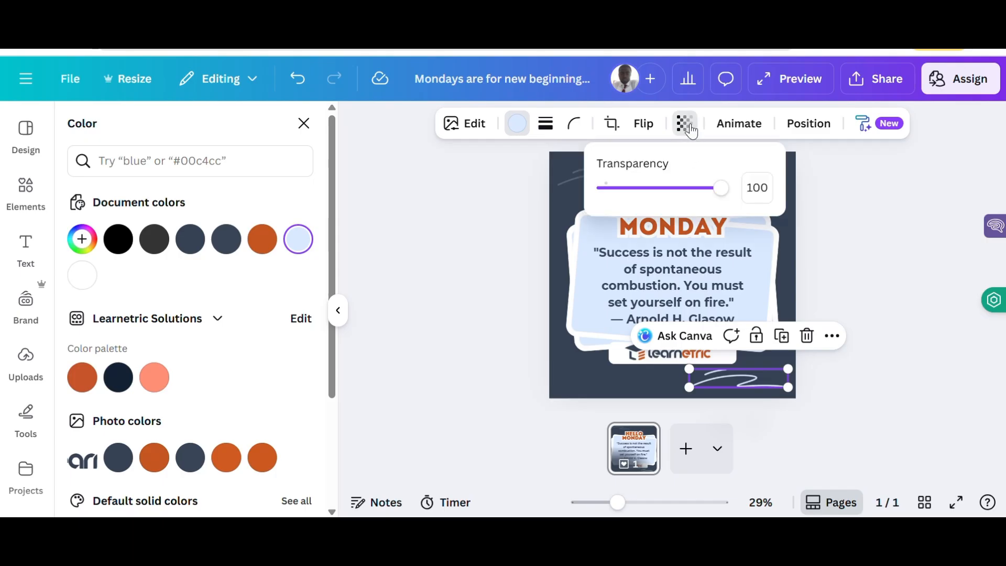
drag(669, 190, 618, 205)
click(451, 278)
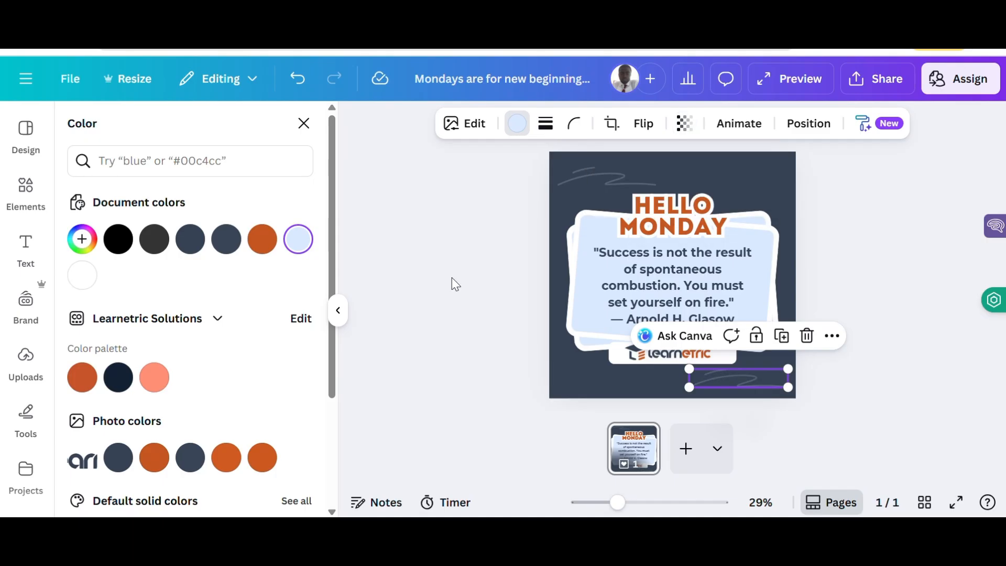
click(909, 210)
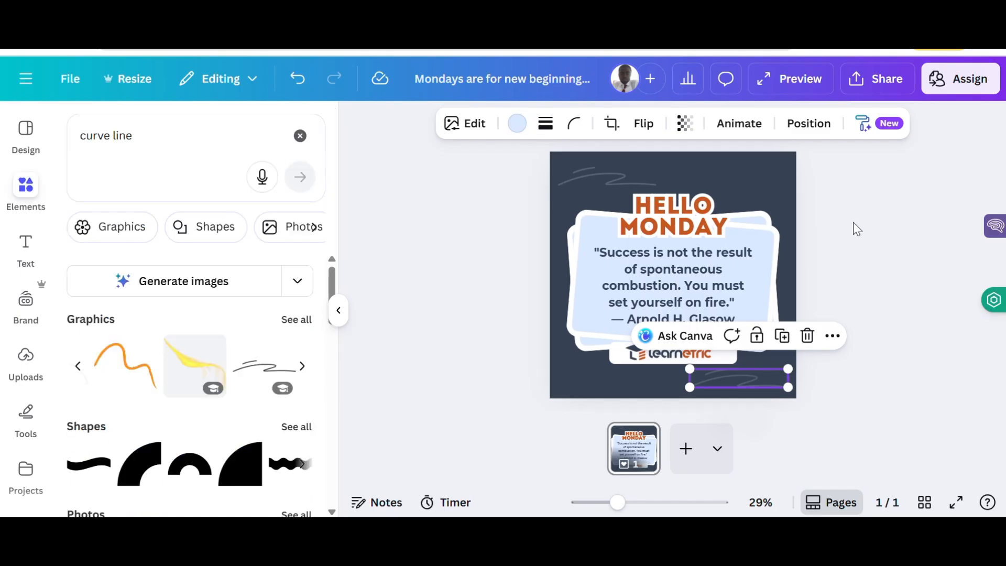
Preview the finished Monday motivation post and close the preview.
click(766, 174)
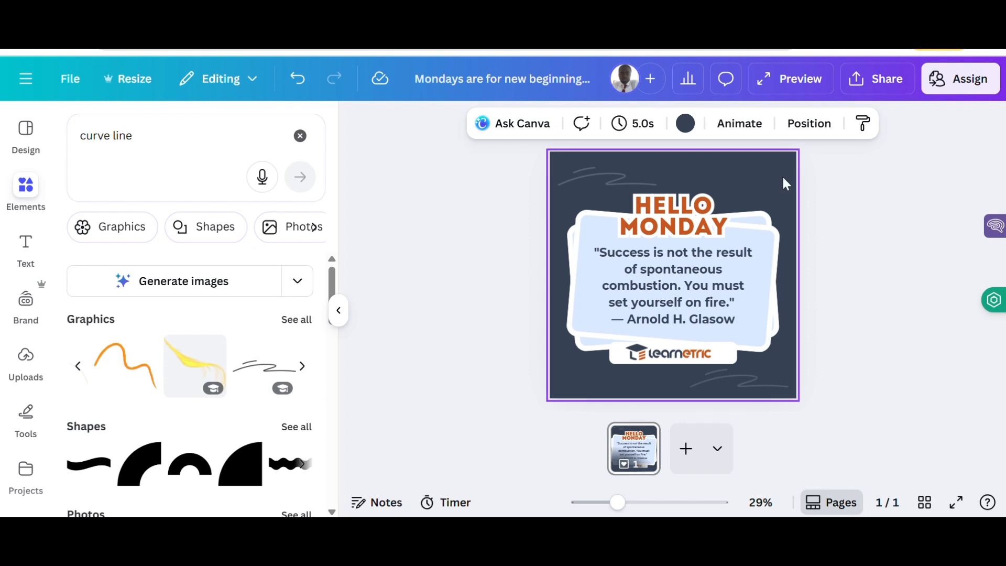
click(800, 92)
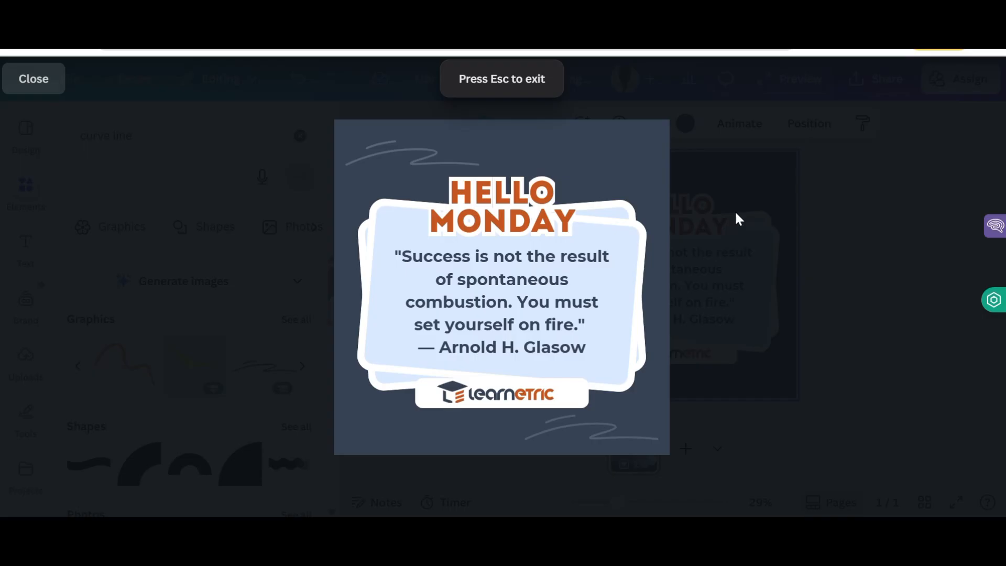
click(53, 86)
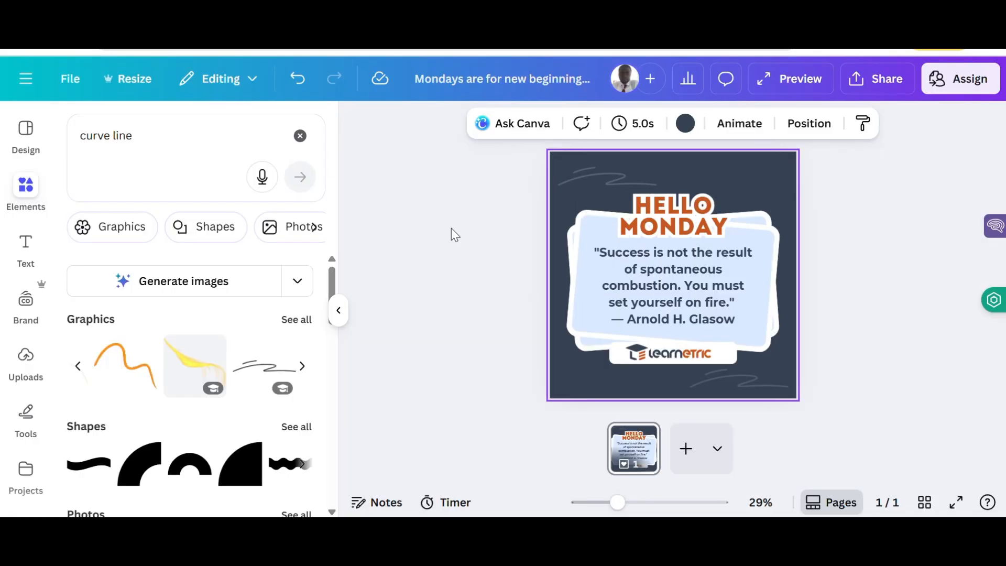
Download the Monday motivation design as a PNG at size 1.
click(904, 84)
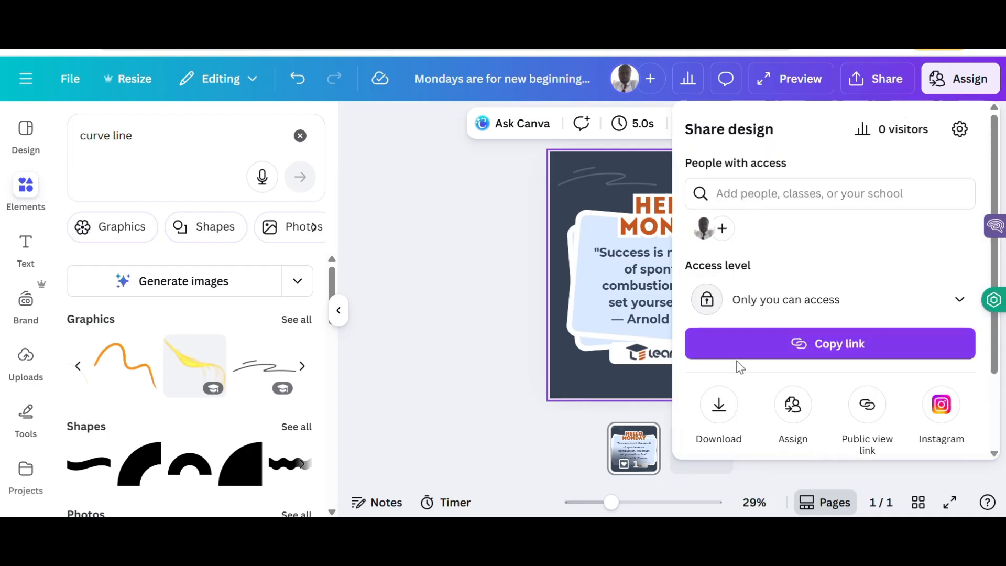
click(719, 406)
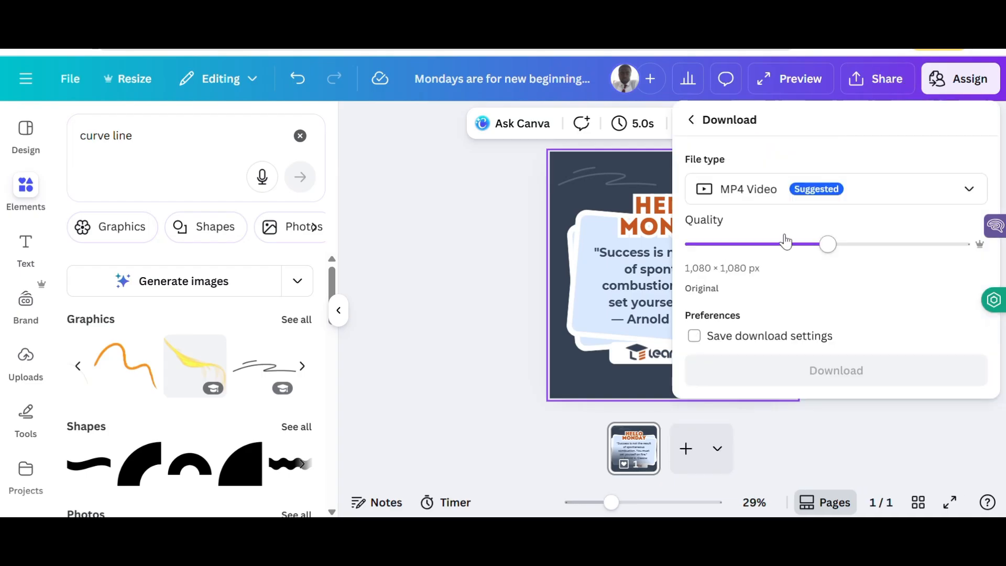
click(768, 196)
click(739, 284)
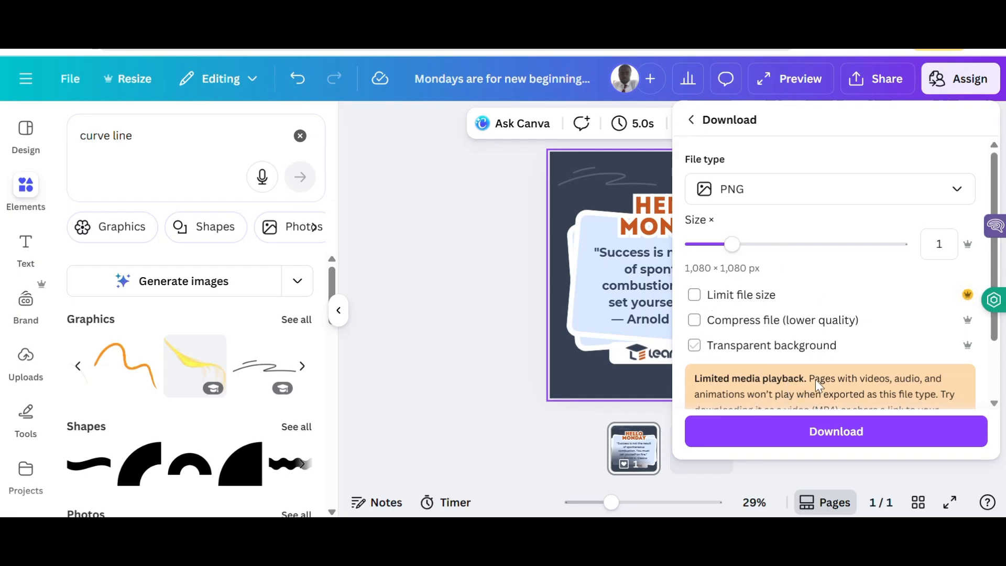
click(814, 443)
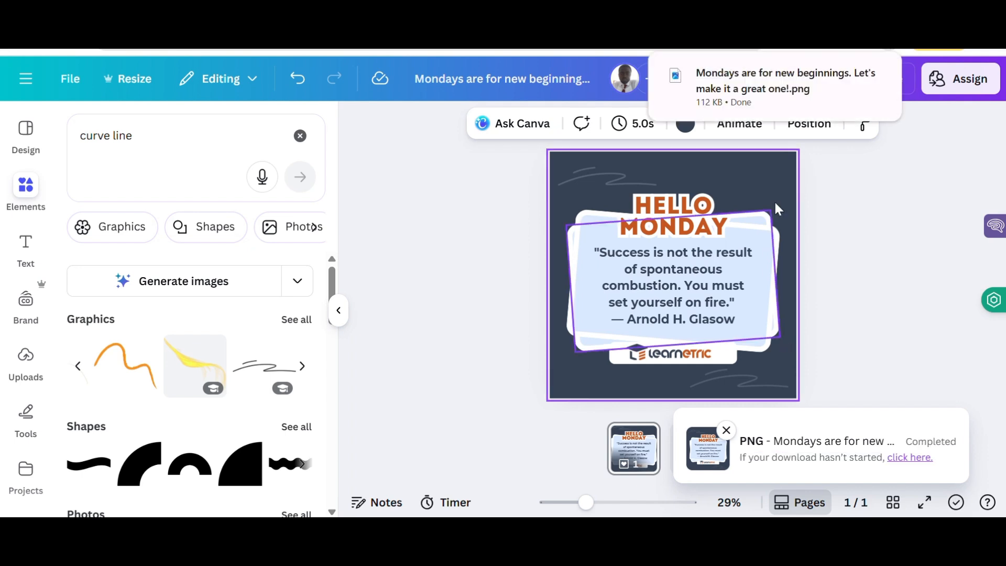
mouse_move(807, 88)
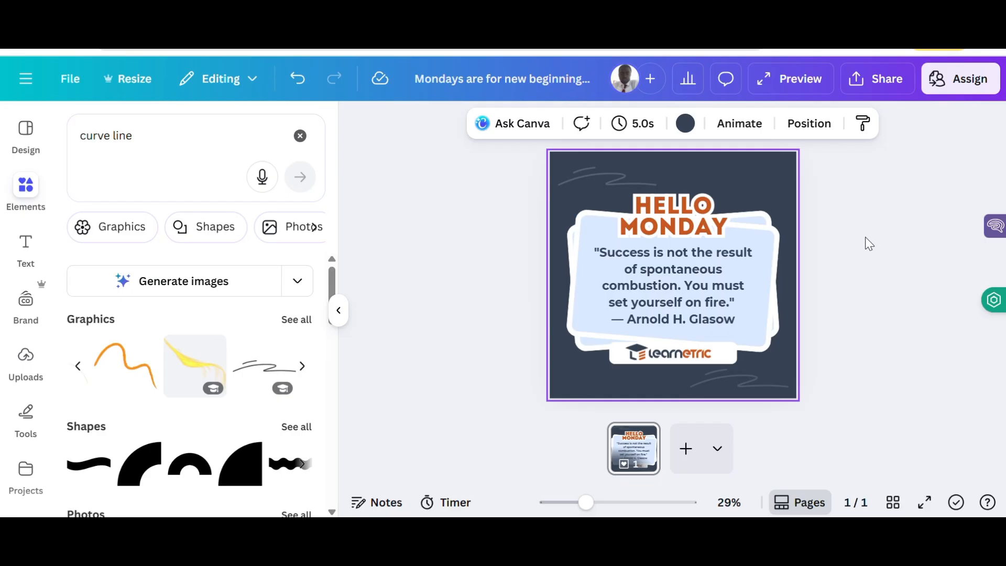
Examine the design's sharing options for adding people, classes or emails, and close them without adding anyone.
click(880, 92)
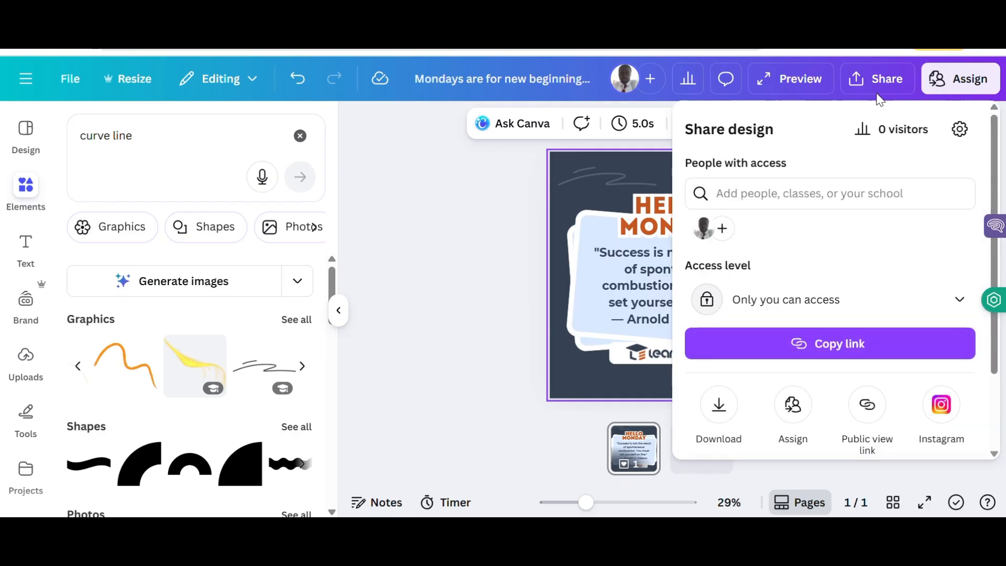
click(791, 180)
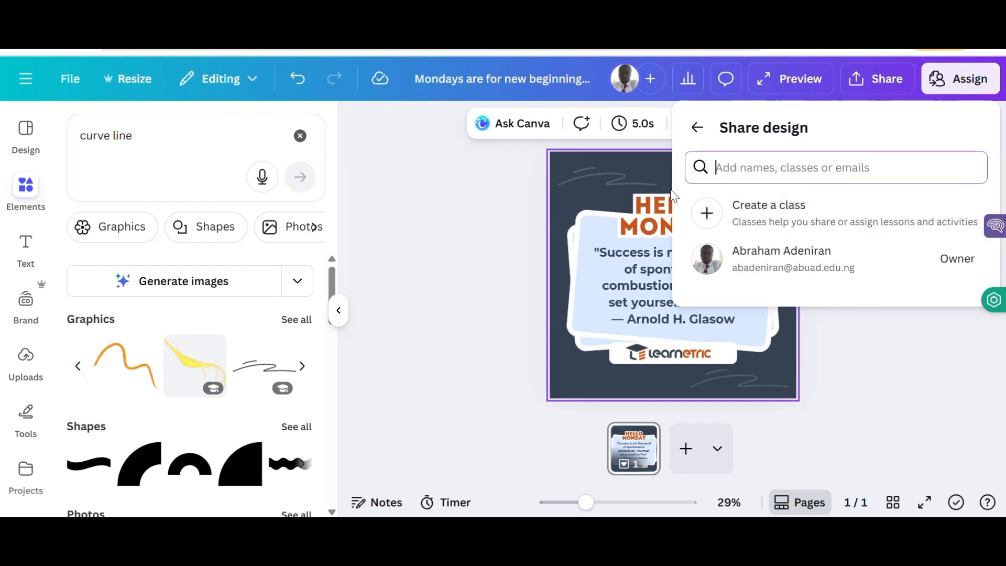
click(616, 215)
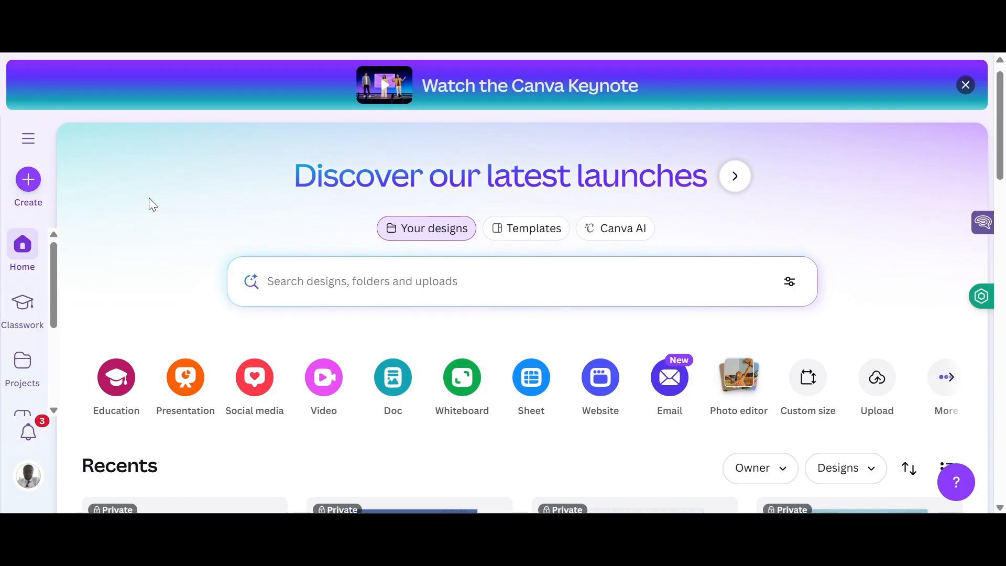
Create a new blank Facebook Post design, 940 × 788 px, from the suggested formats on the Canva home page.
click(20, 186)
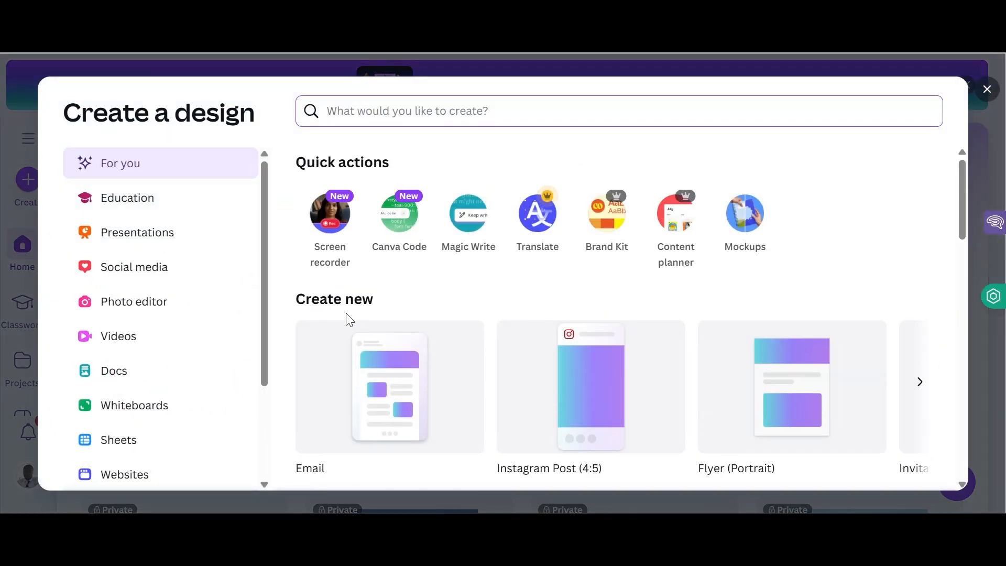
scroll(369, 341, down, 2)
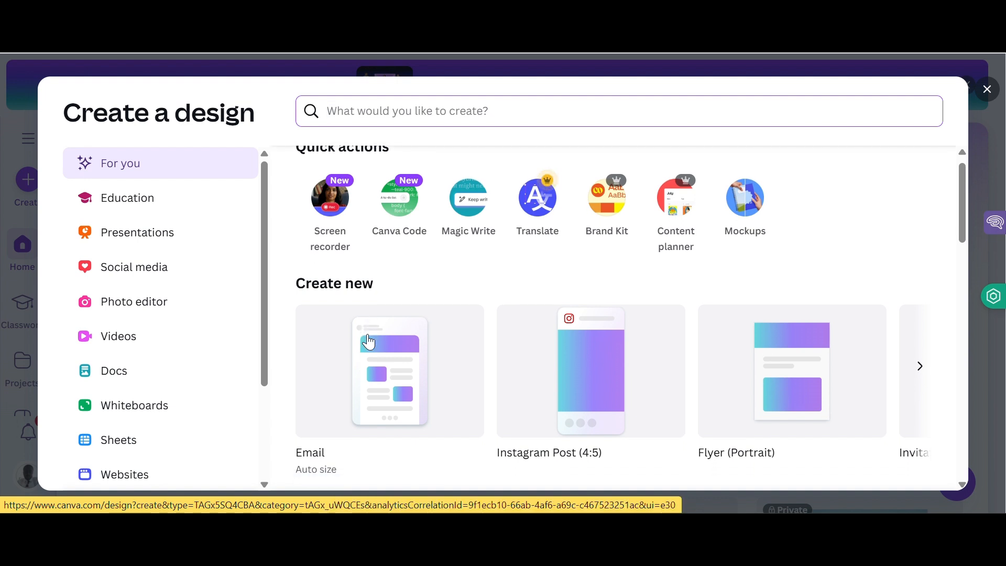
scroll(369, 341, down, 3)
scroll(369, 341, down, 3)
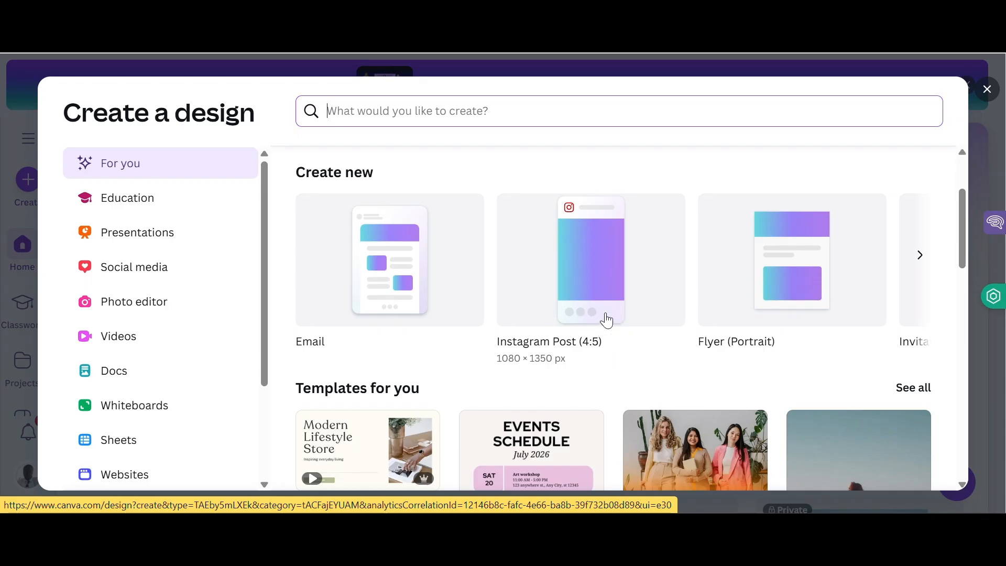
scroll(608, 322, right, 2)
scroll(607, 319, right, 2)
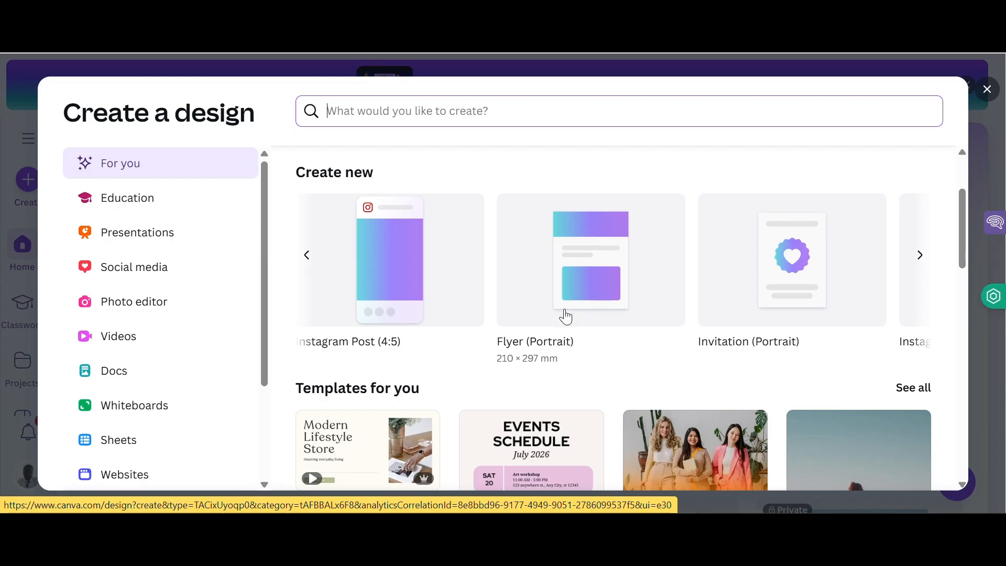
scroll(569, 313, right, 3)
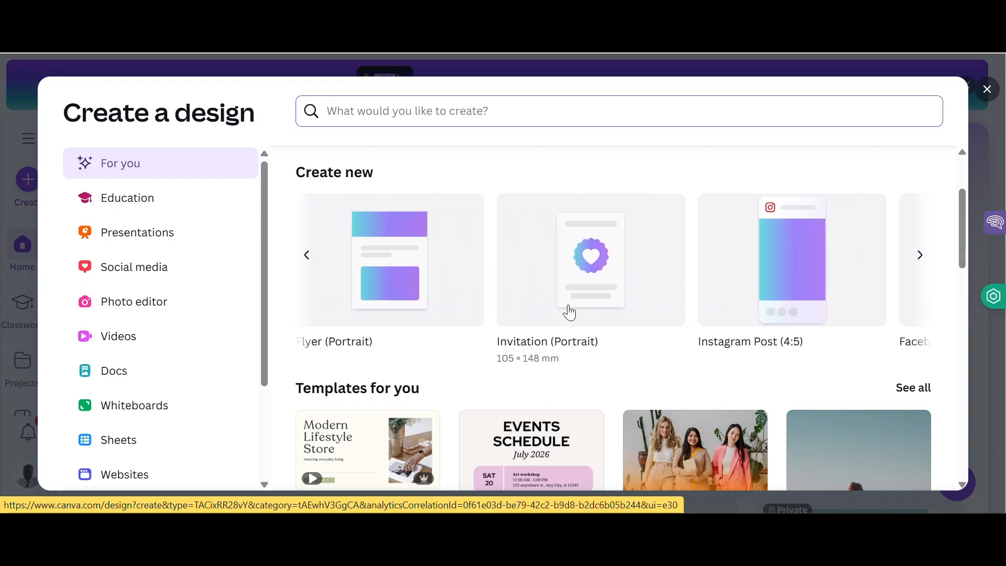
scroll(570, 313, right, 6)
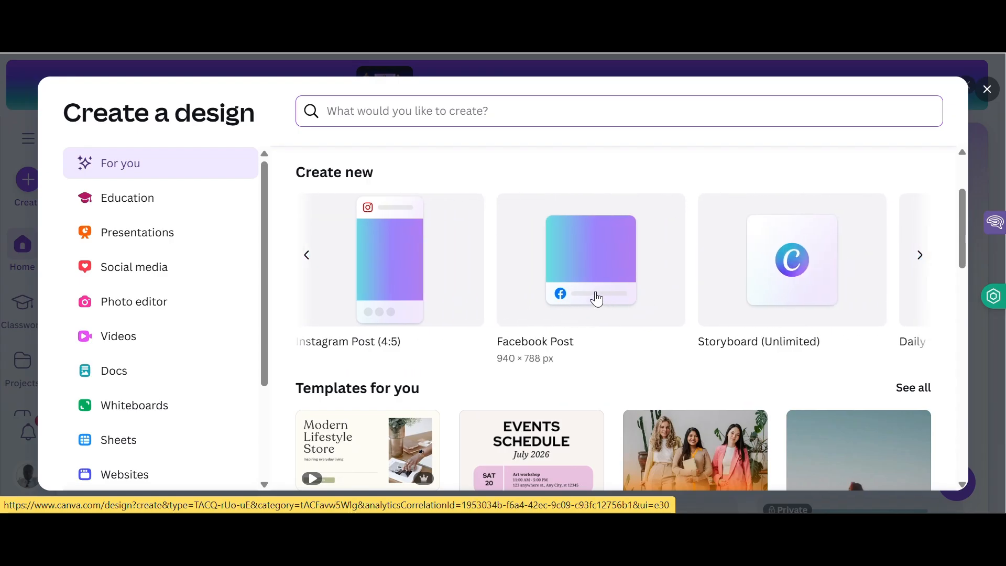
scroll(595, 296, right, 3)
scroll(597, 298, left, 5)
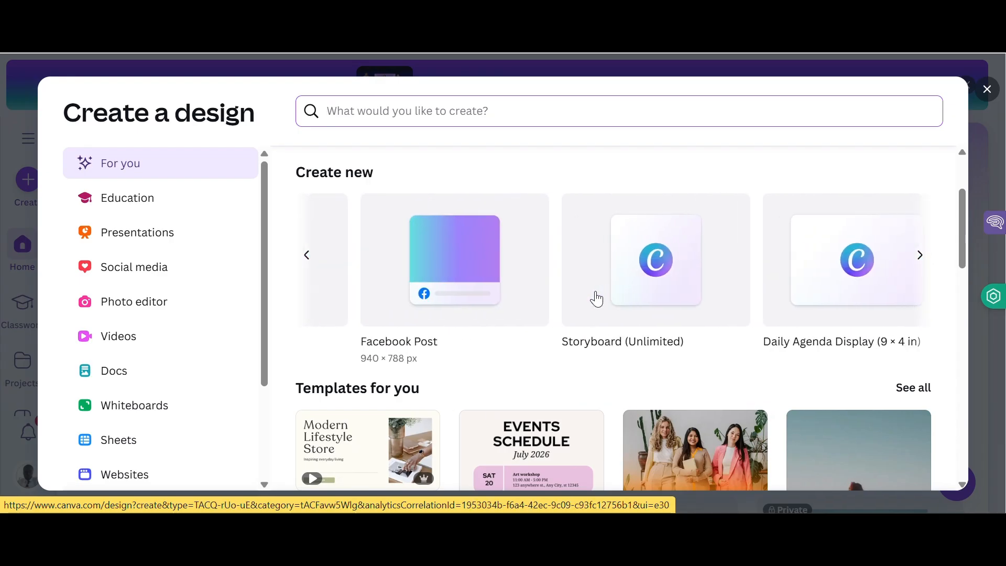
click(571, 299)
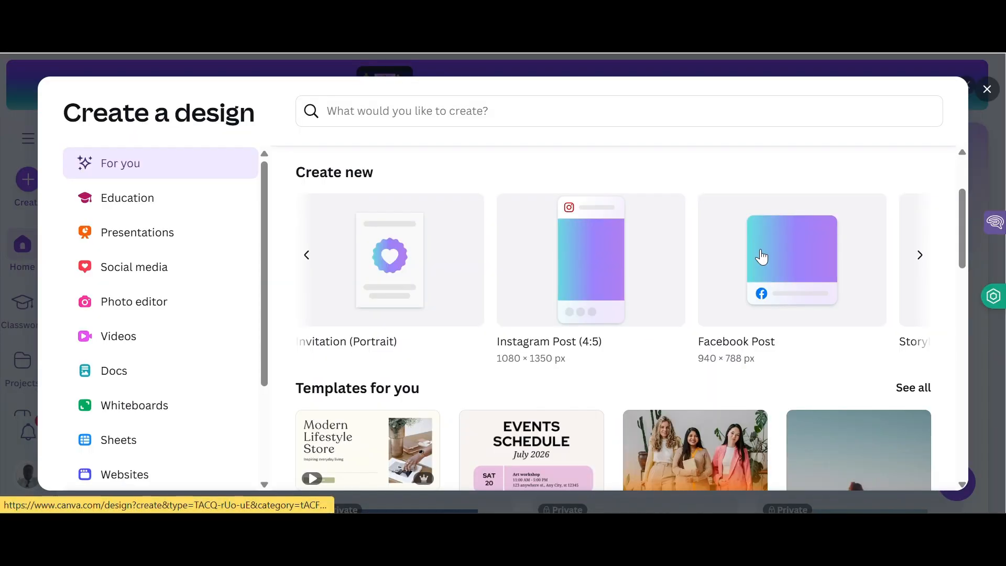
click(772, 260)
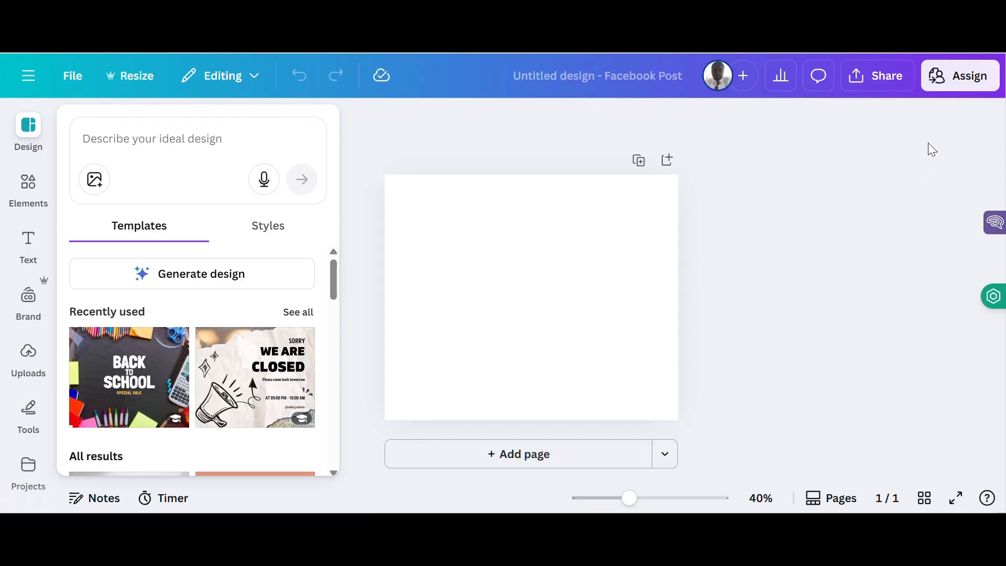
Name the new Facebook Post design "Social Media Training".
click(592, 83)
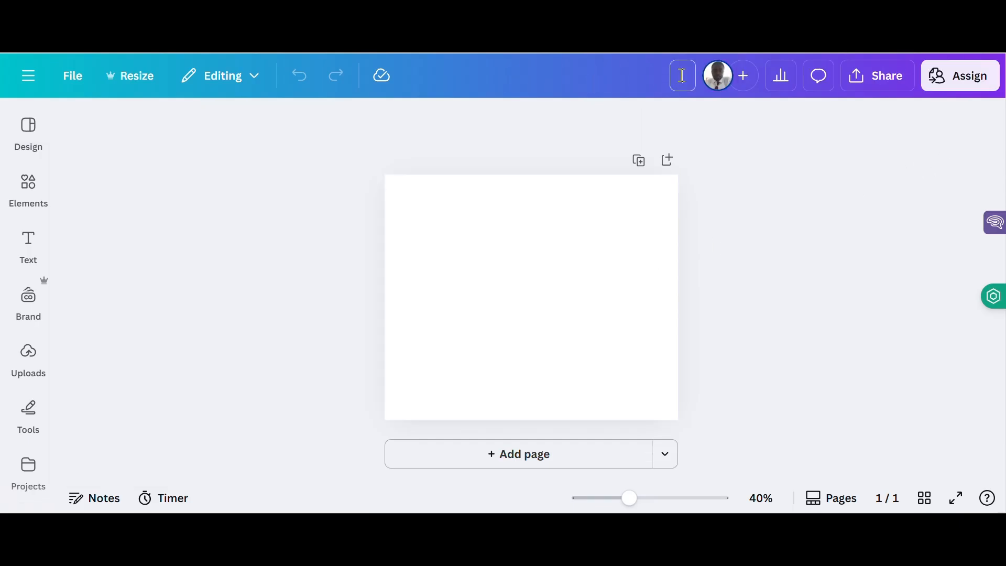
text(Social)
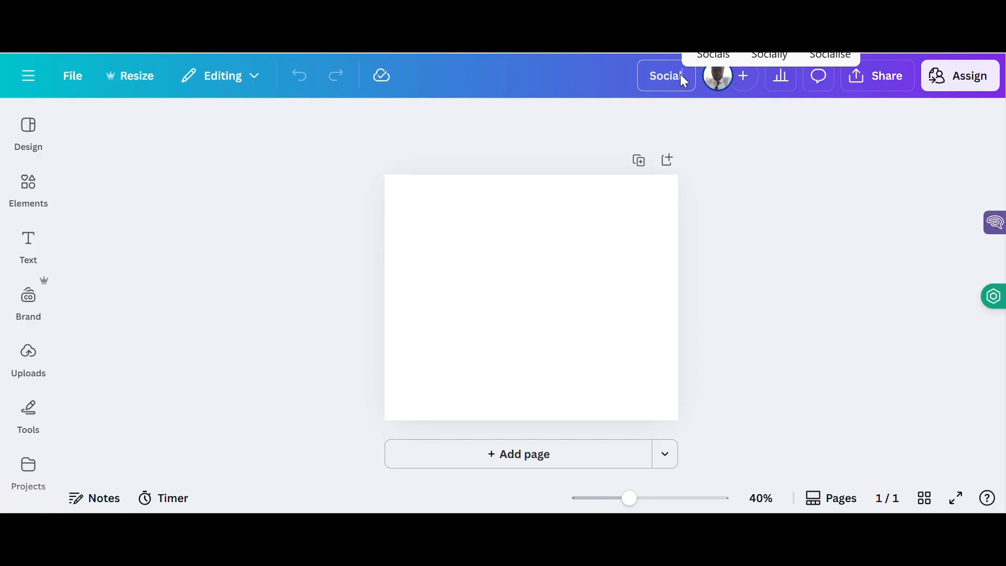
text(M)
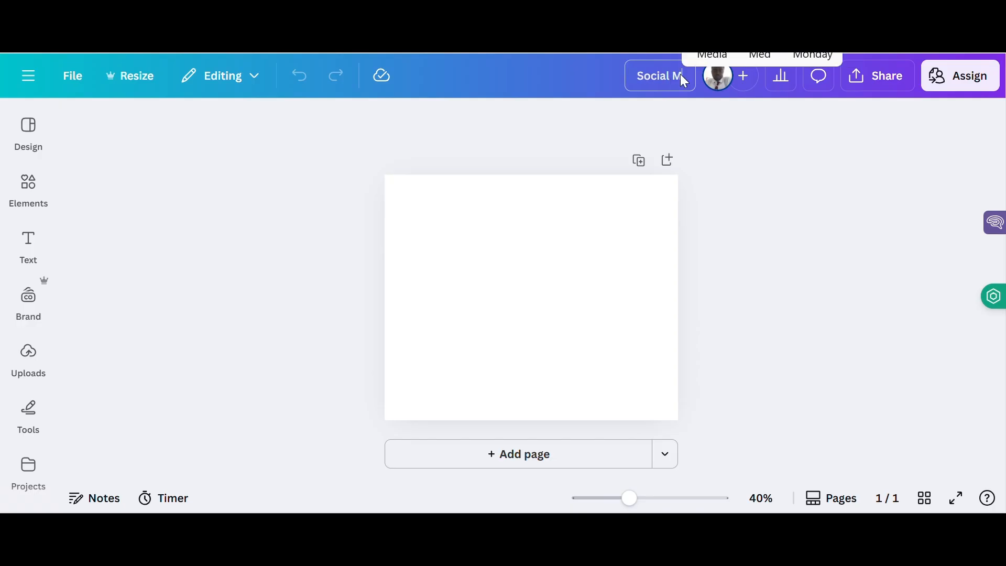
text(edia Training)
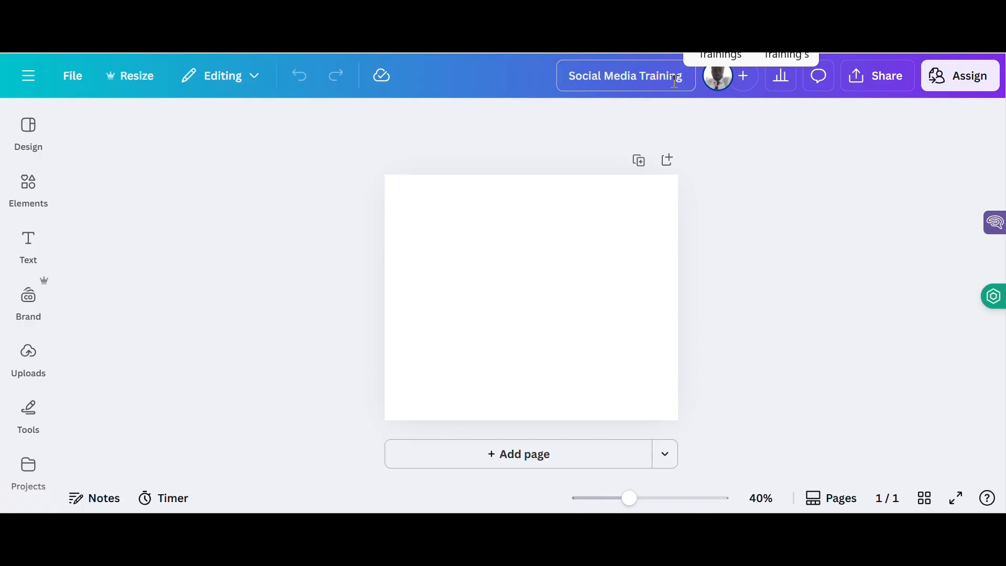
click(403, 242)
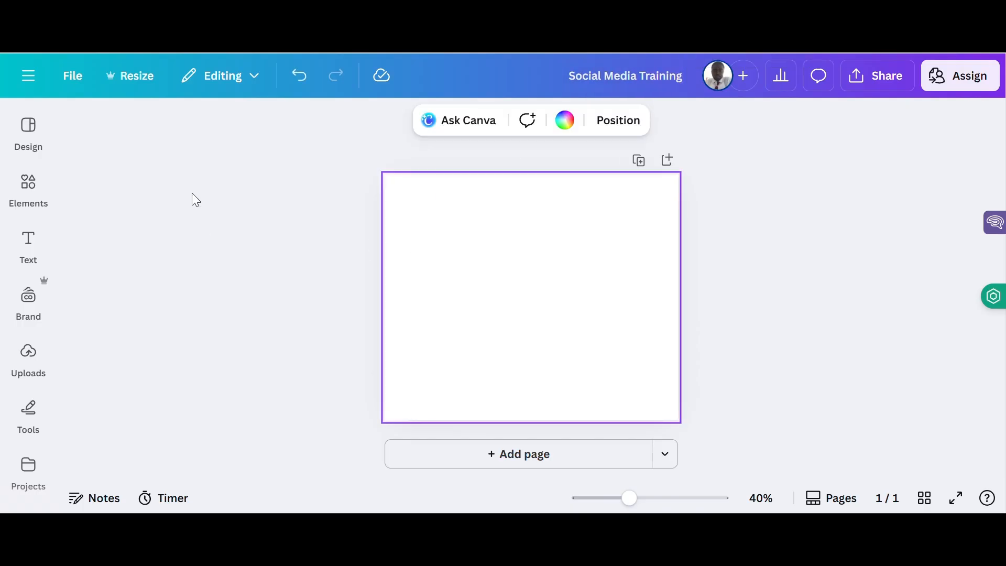
click(28, 143)
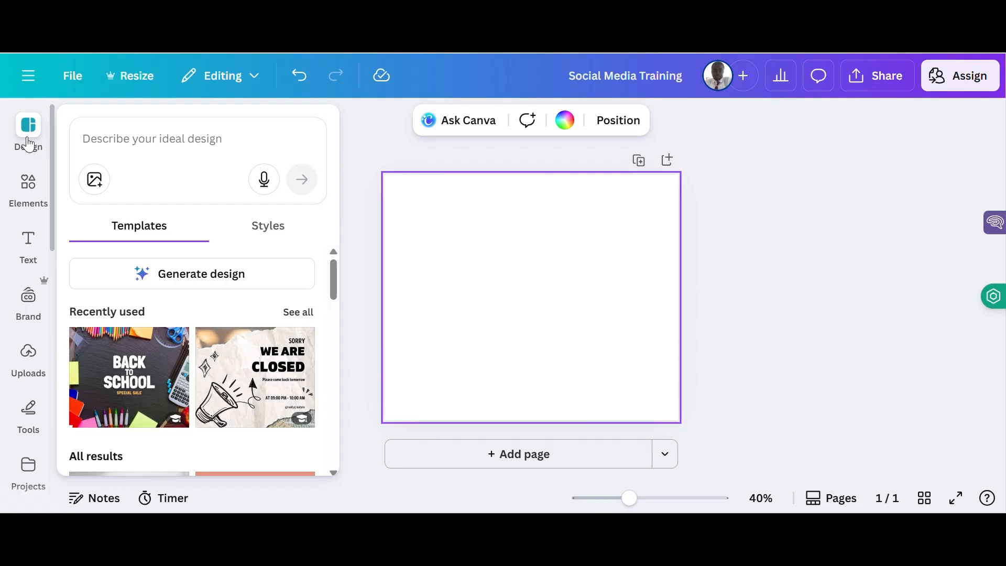
click(153, 151)
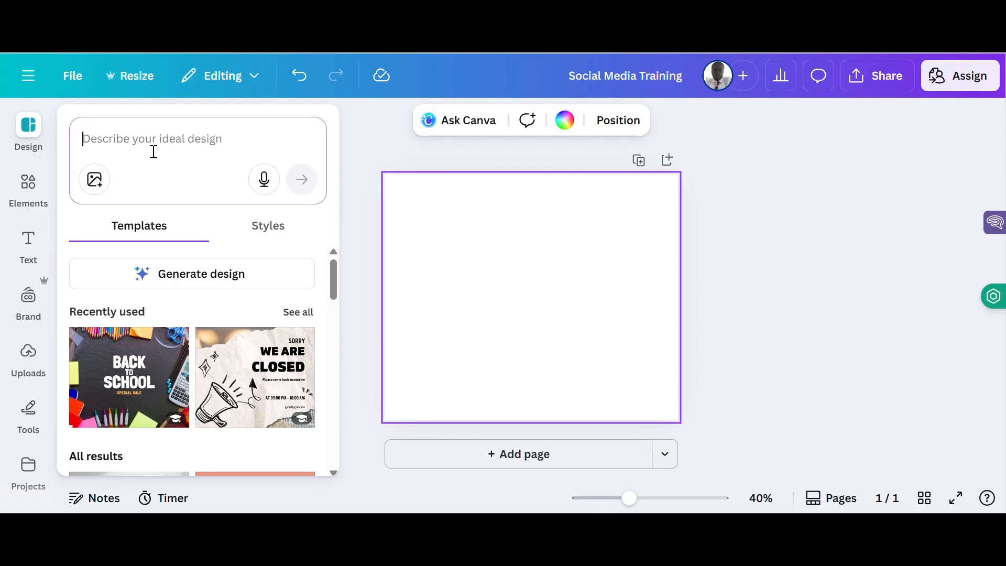
key(Escape)
click(29, 137)
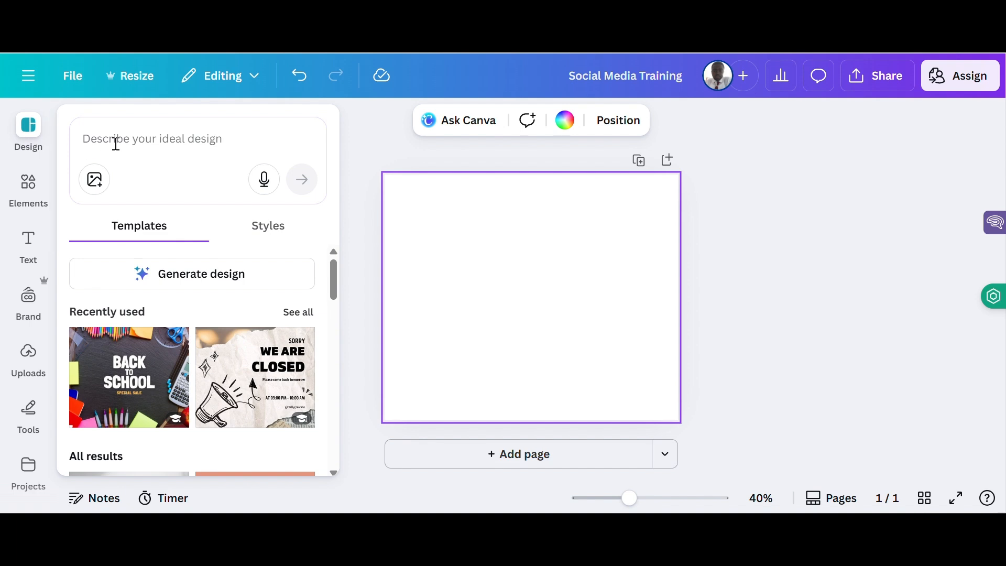
key(Escape)
click(35, 140)
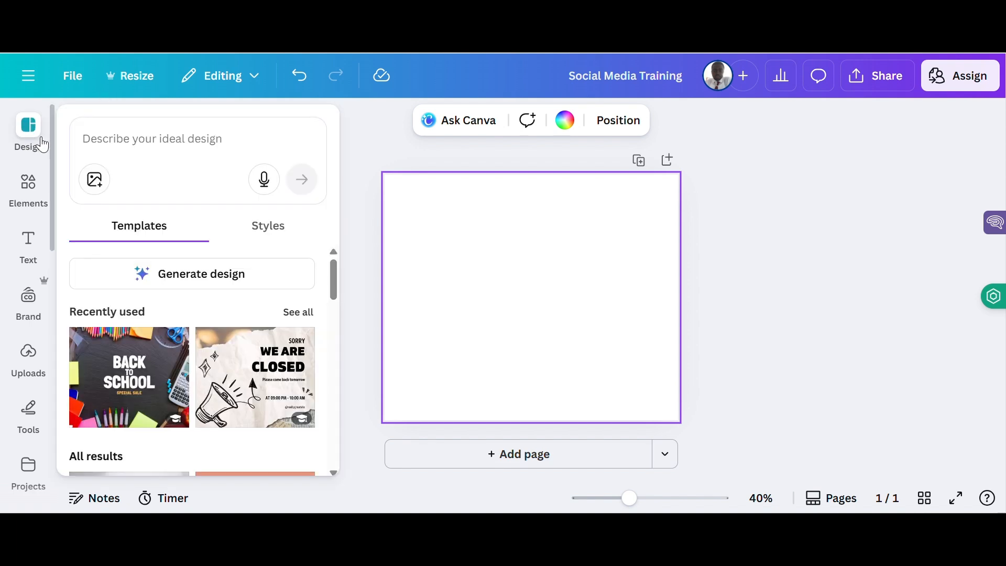
click(120, 151)
text(d)
key(Escape)
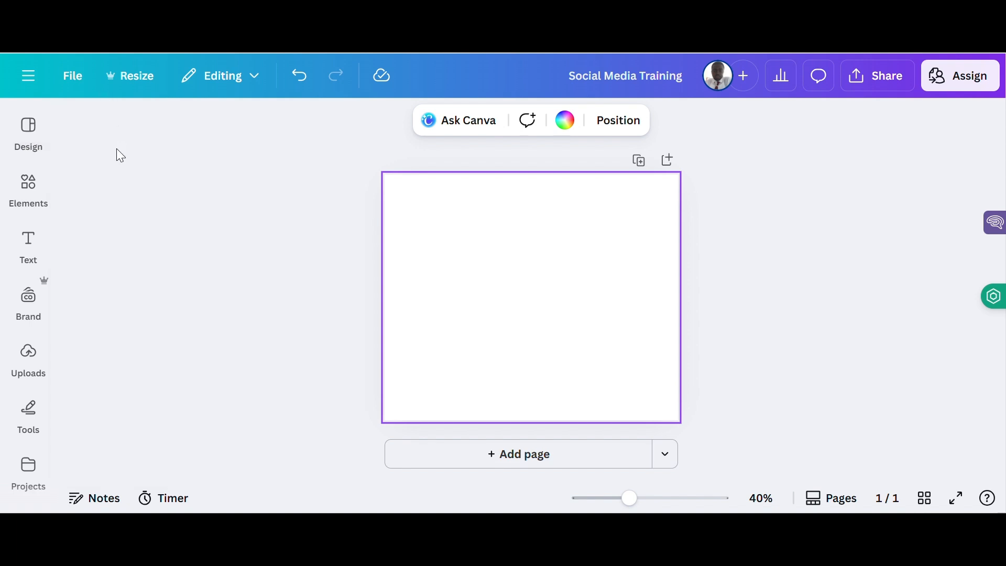
Enter "Design a flyer for a social media training" as the description of the ideal design.
click(21, 138)
click(96, 135)
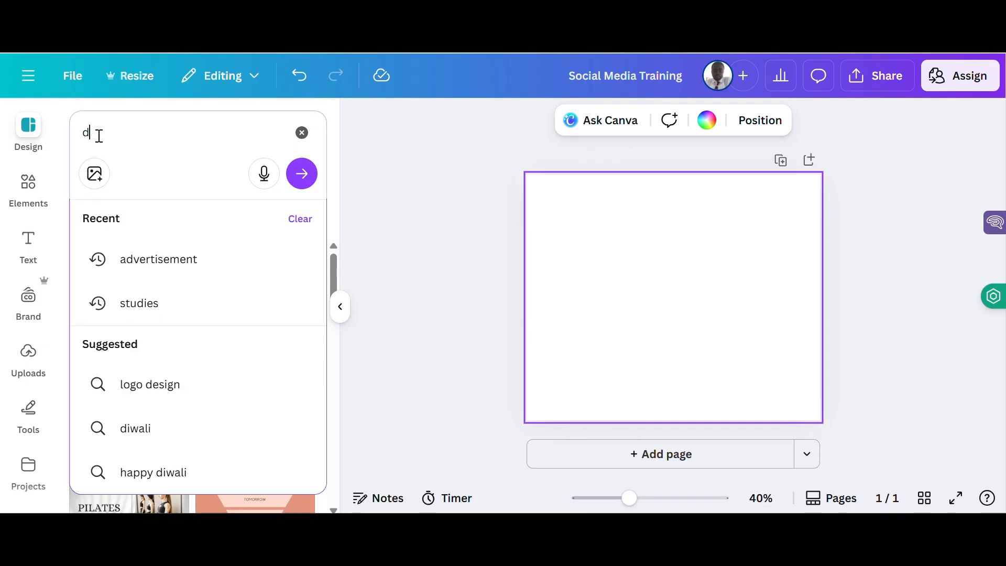
key(BackSpace)
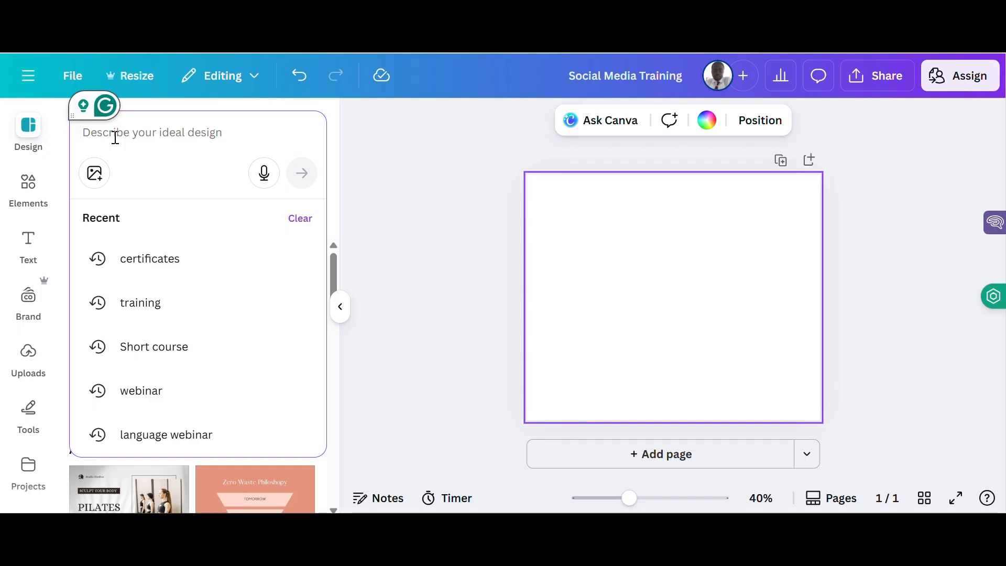
text(Give a)
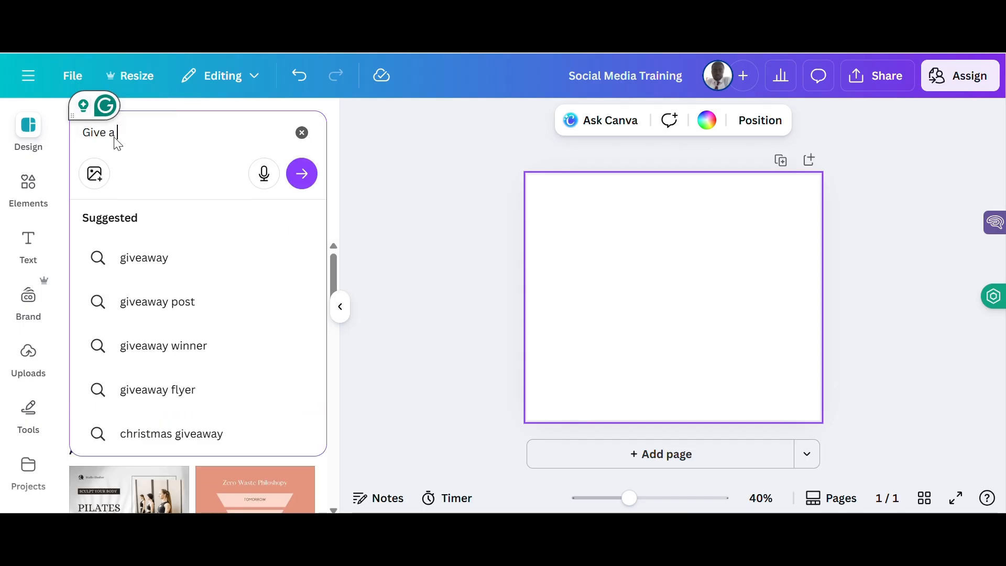
text( flyer )
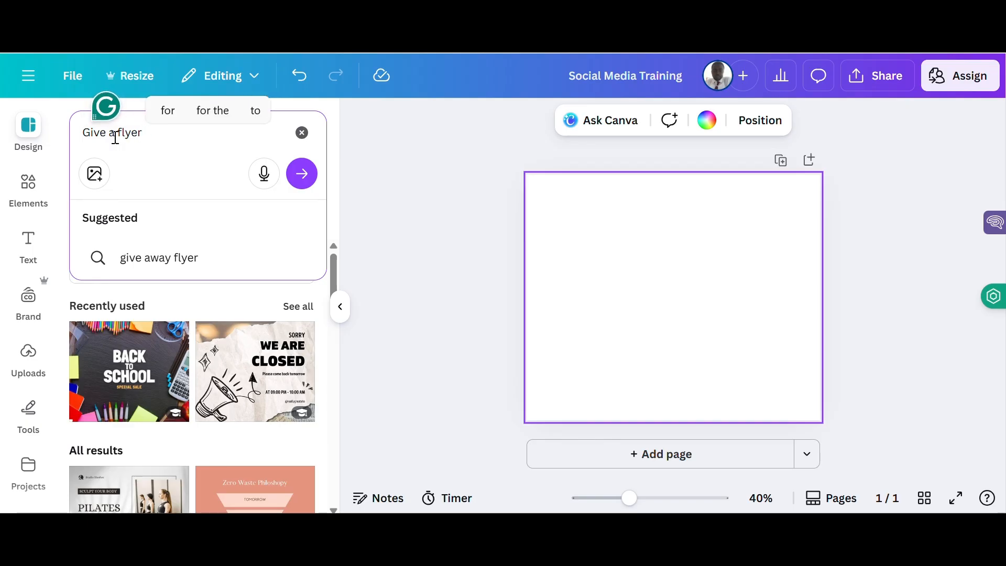
text(for a s)
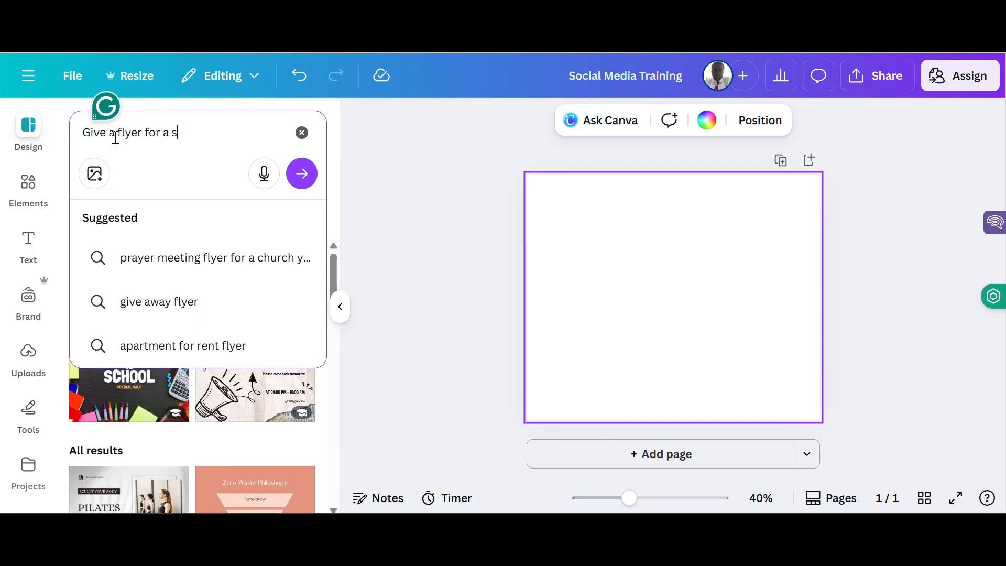
text(ocial medi)
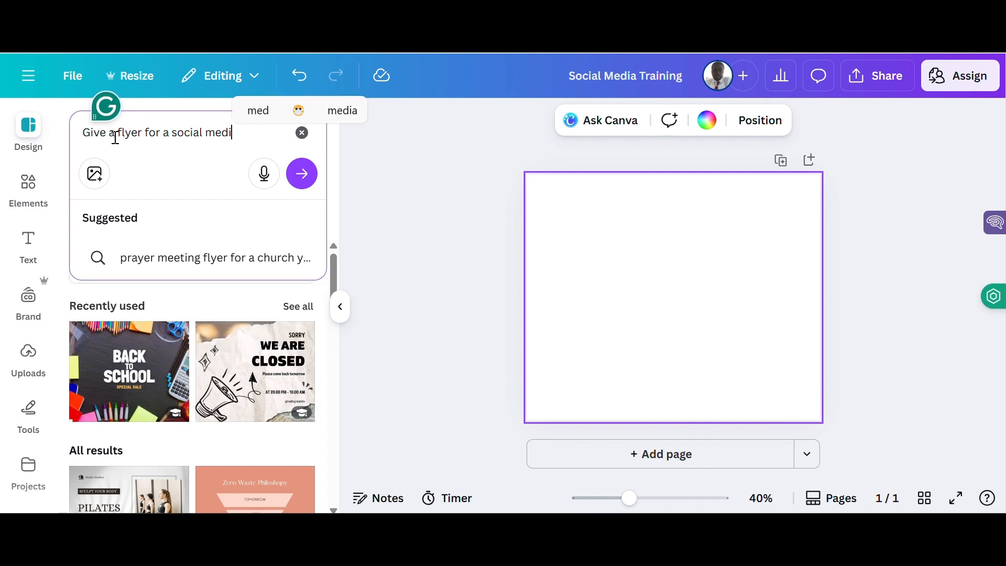
text(a tra)
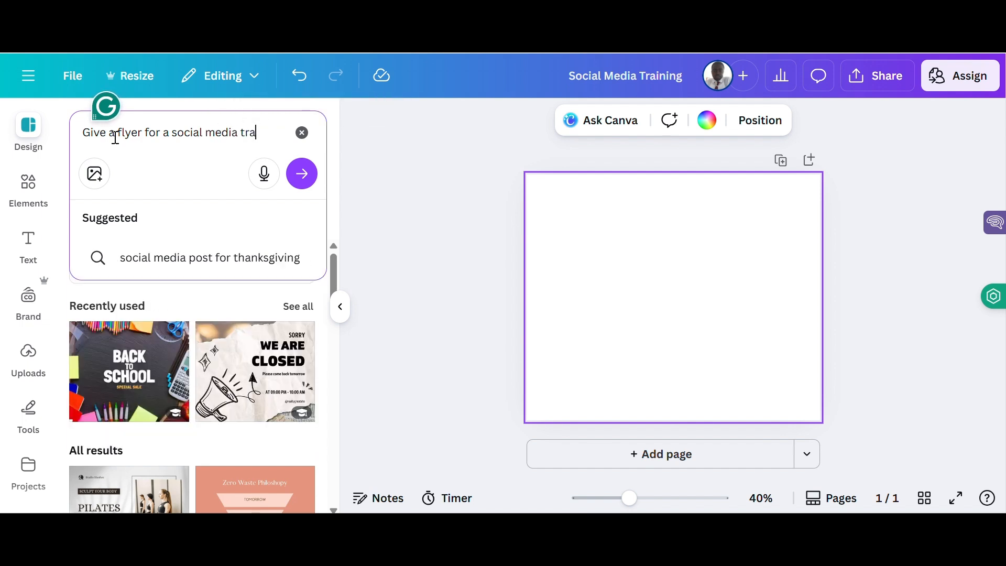
text(ining)
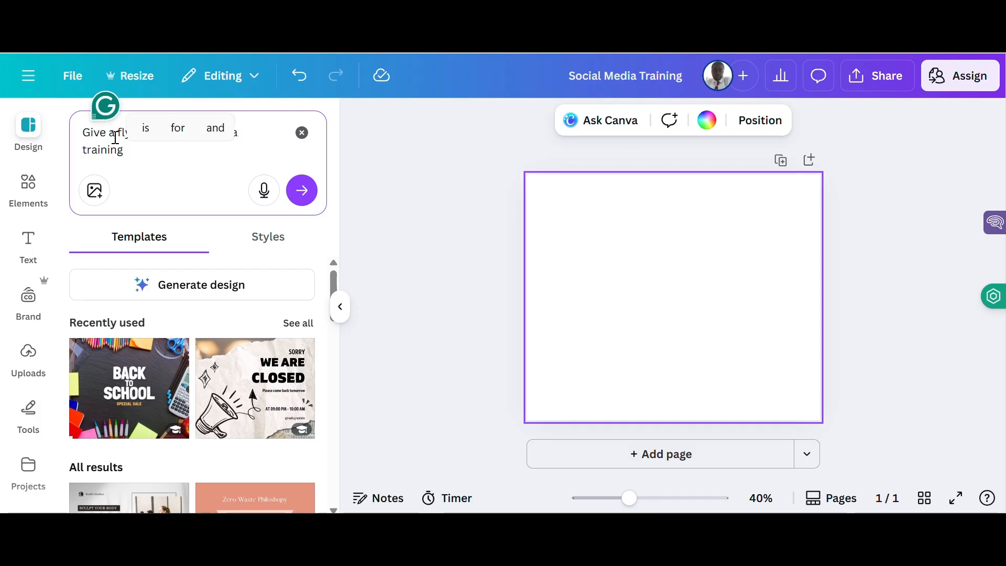
key(Return)
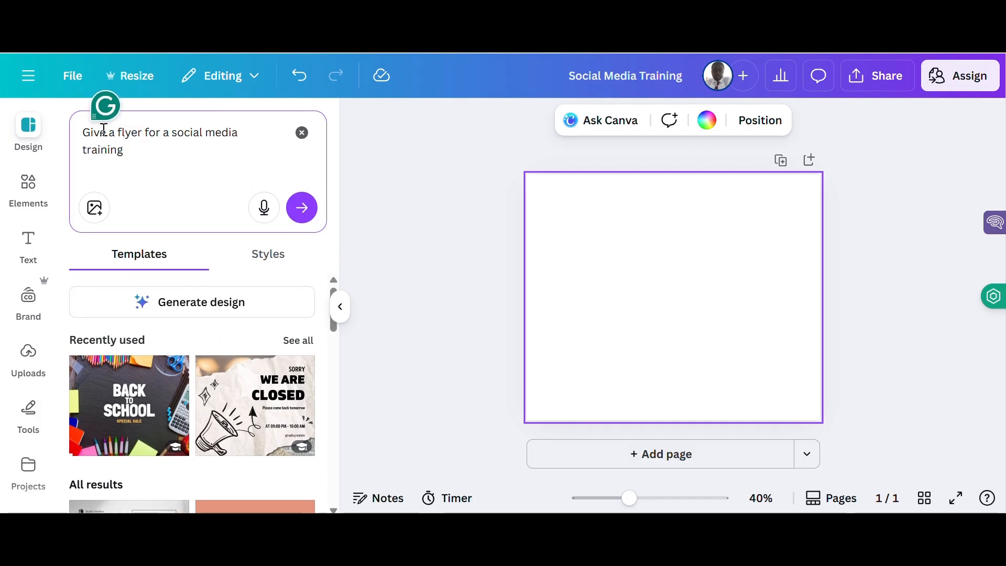
double_click(98, 136)
text(Design)
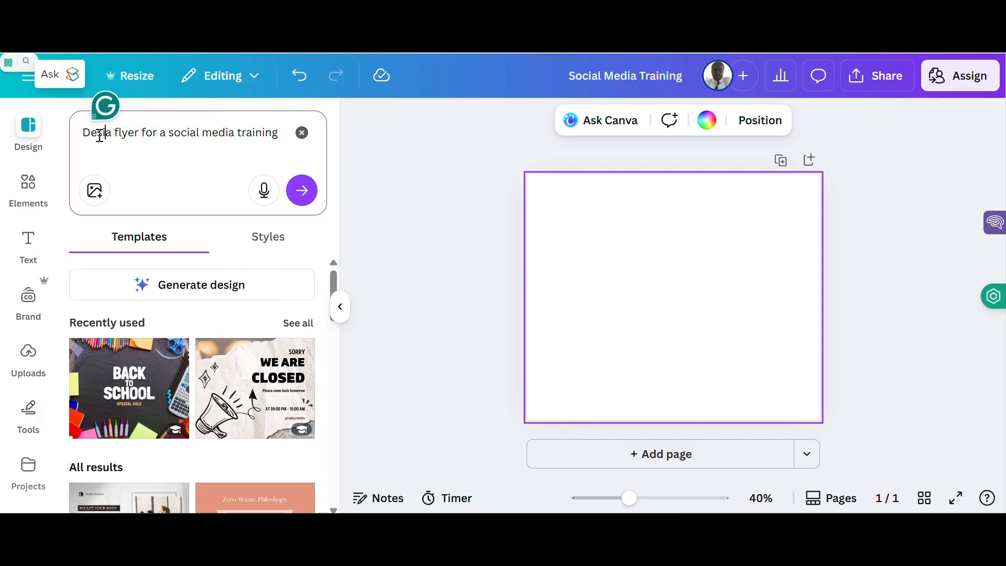
Add the line "Dtae: 29th, November 2025" below the flyer request in the design description.
click(125, 178)
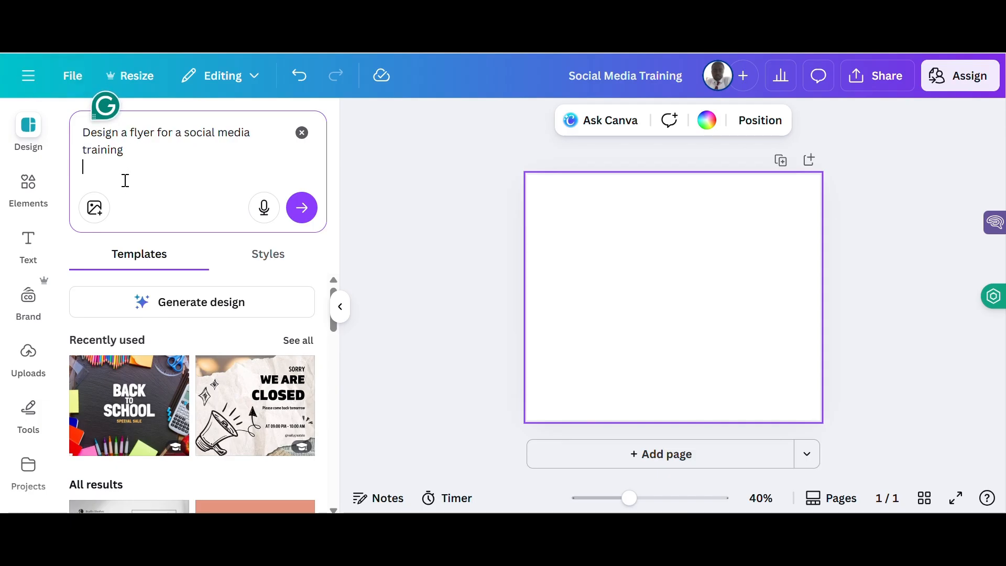
text(Dtae:)
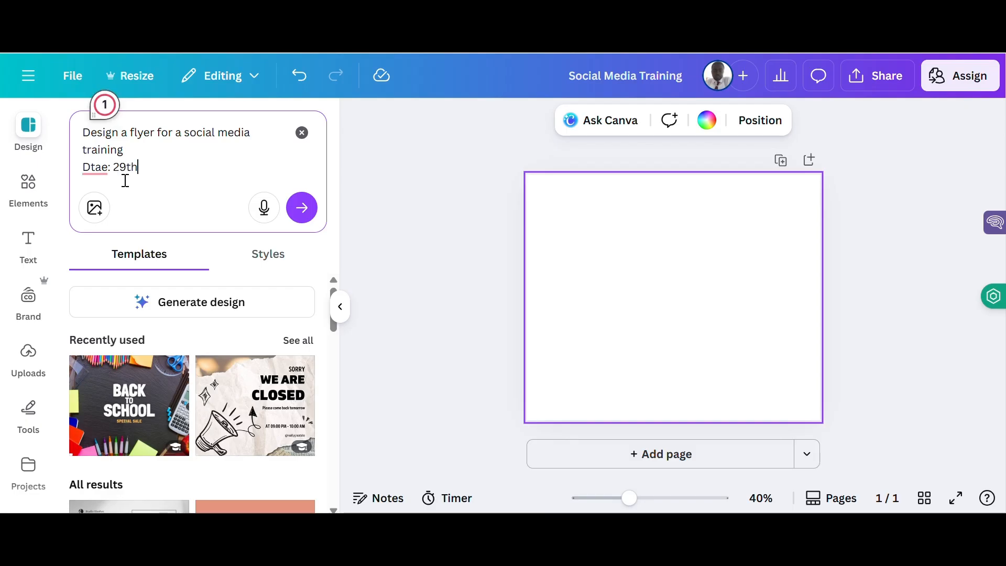
text(29th, Novembe)
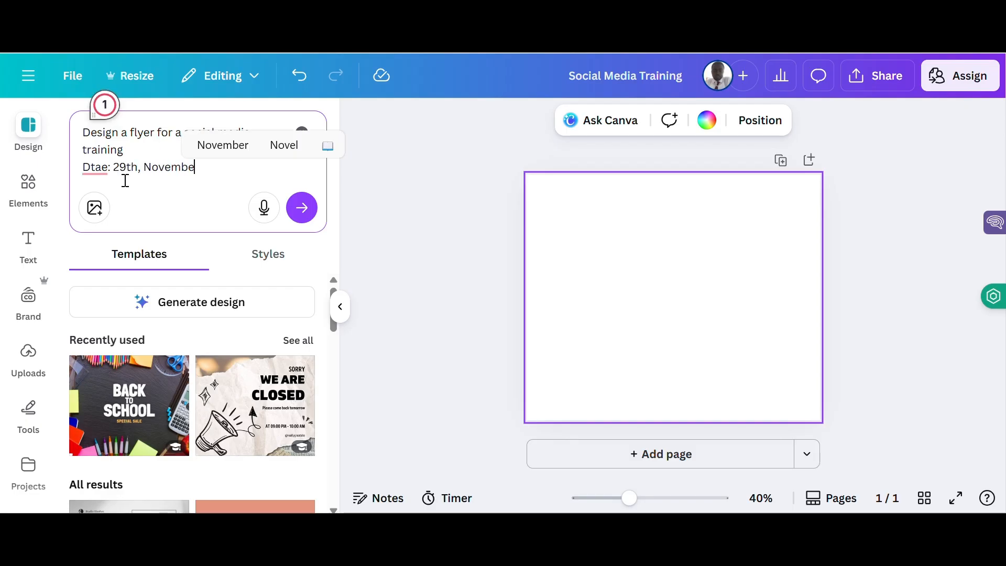
text(r 202)
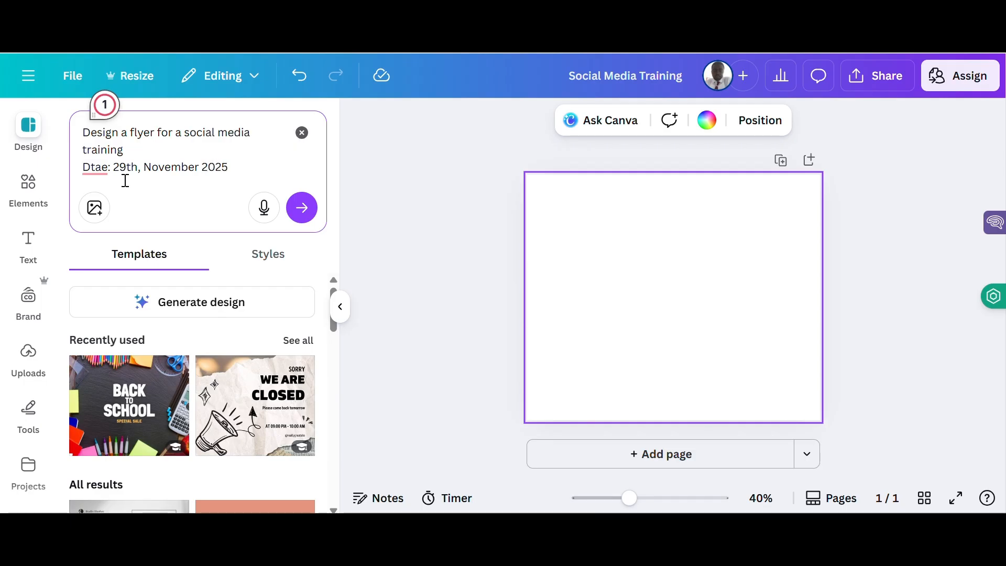
text(5)
Add the lines "Time: 12 PM" and "Venue: Virtual" to the description and generate the design.
key(shift+Return)
text(Time)
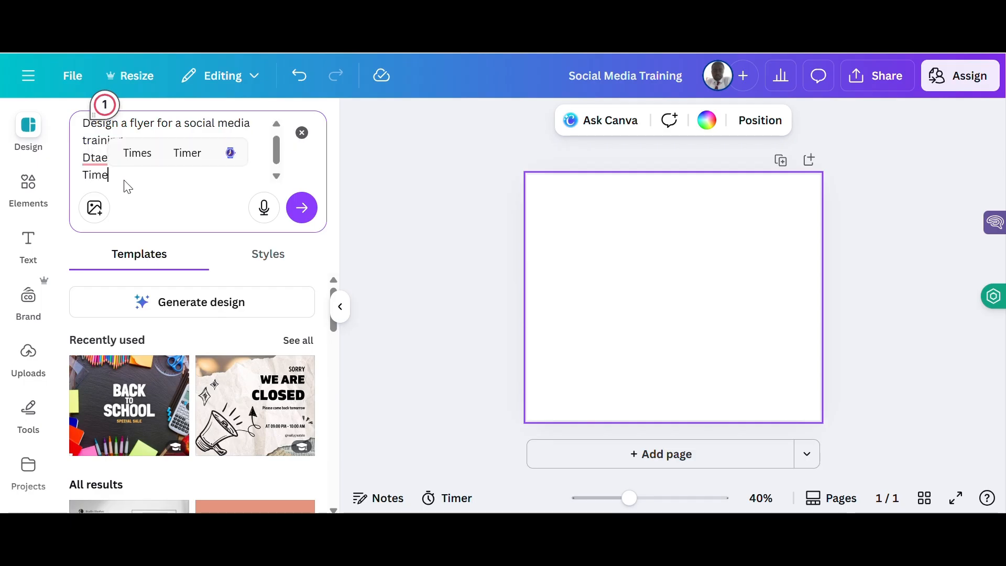
text(: 12 PM)
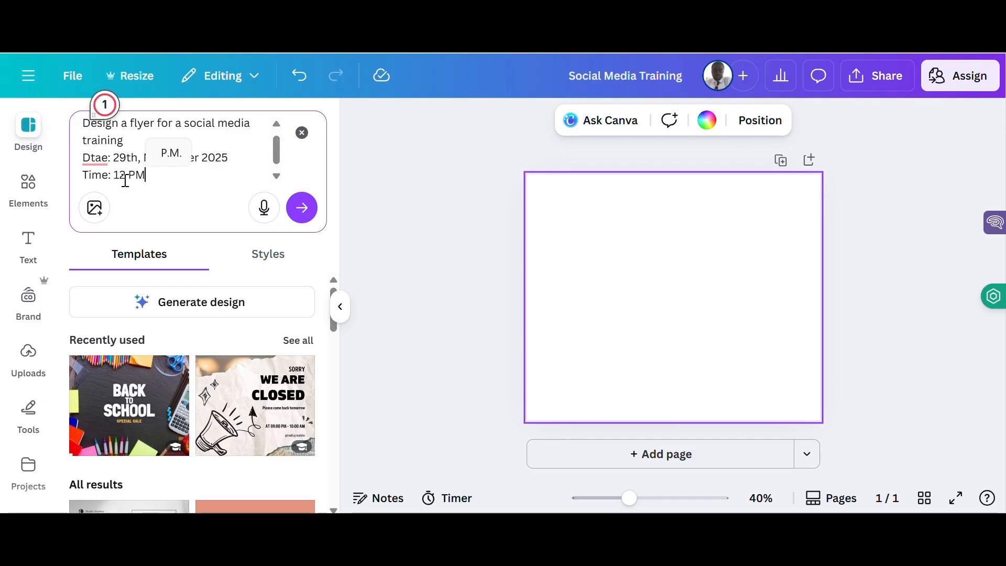
key(shift+Return)
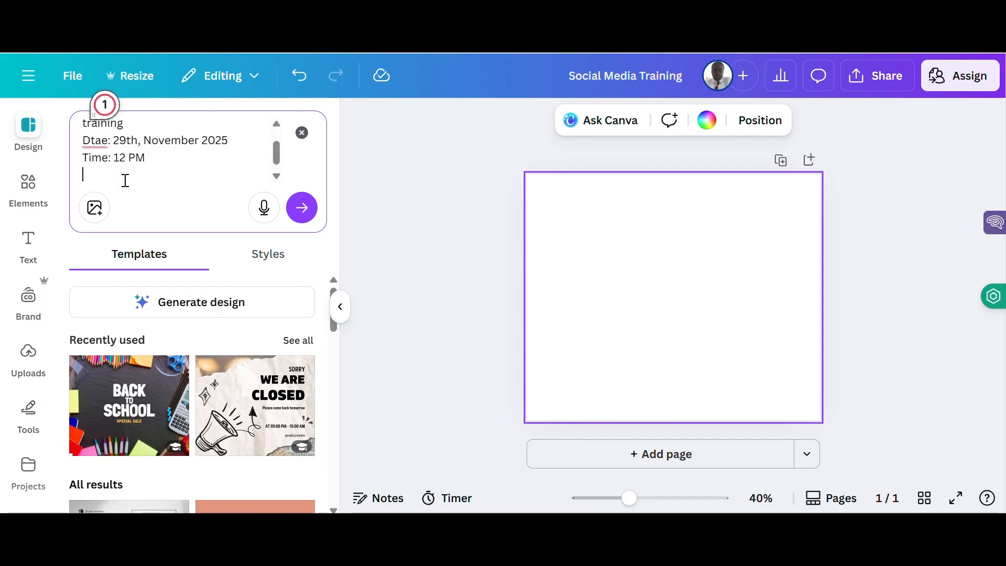
text(Venue: Virtua)
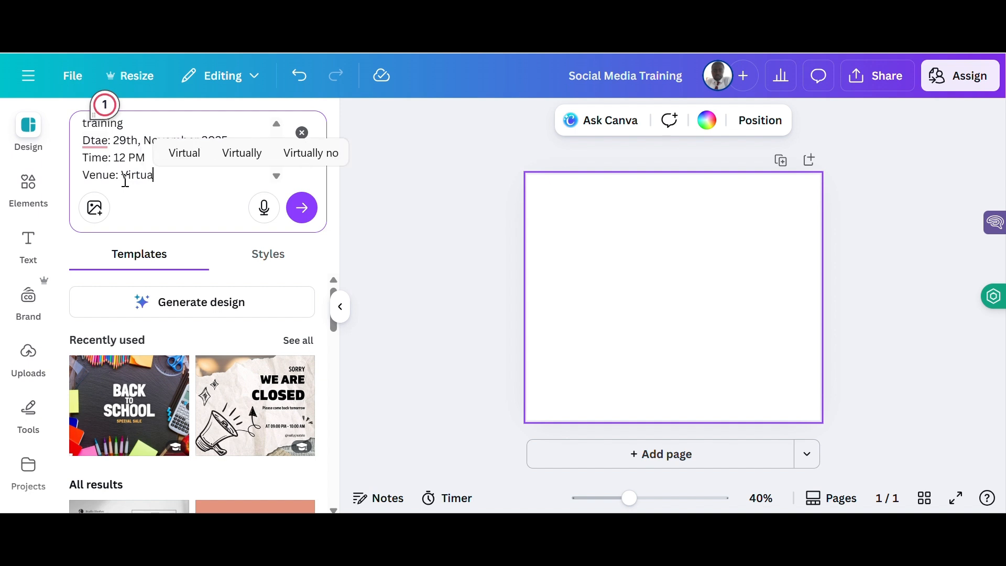
text(l)
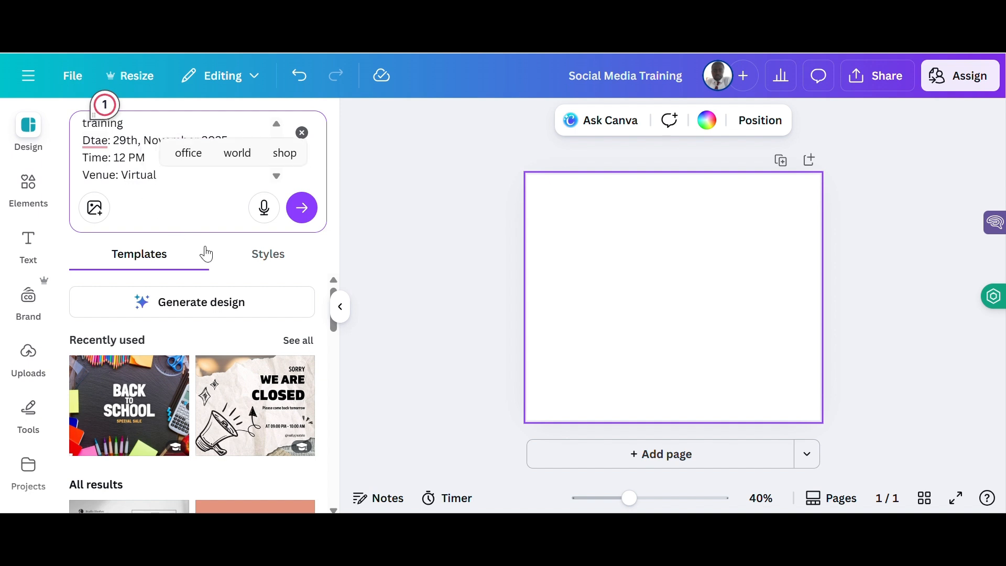
click(192, 303)
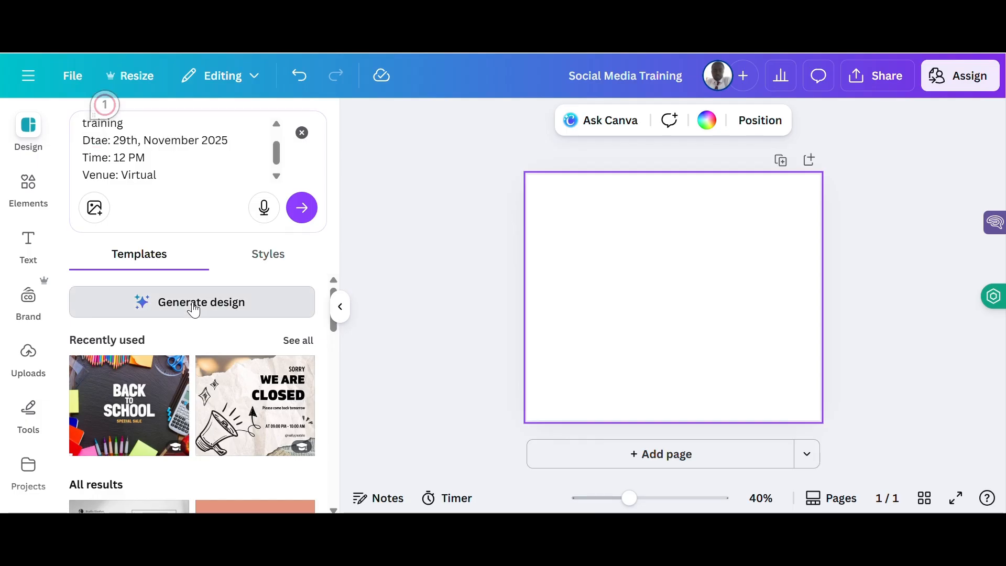
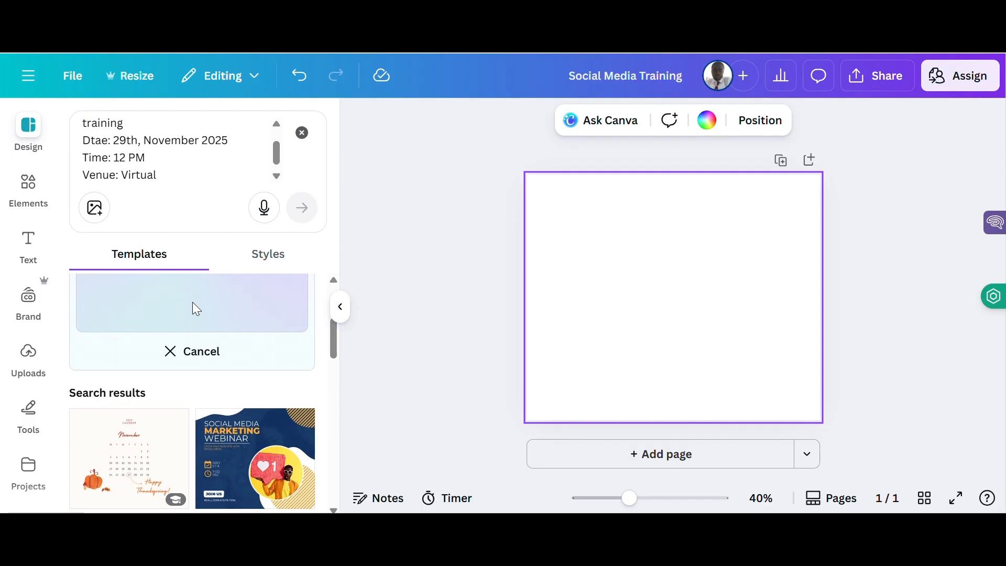
Examine the generated flyer design and compare it with the template search results and the entered description.
scroll(192, 294, down, 2)
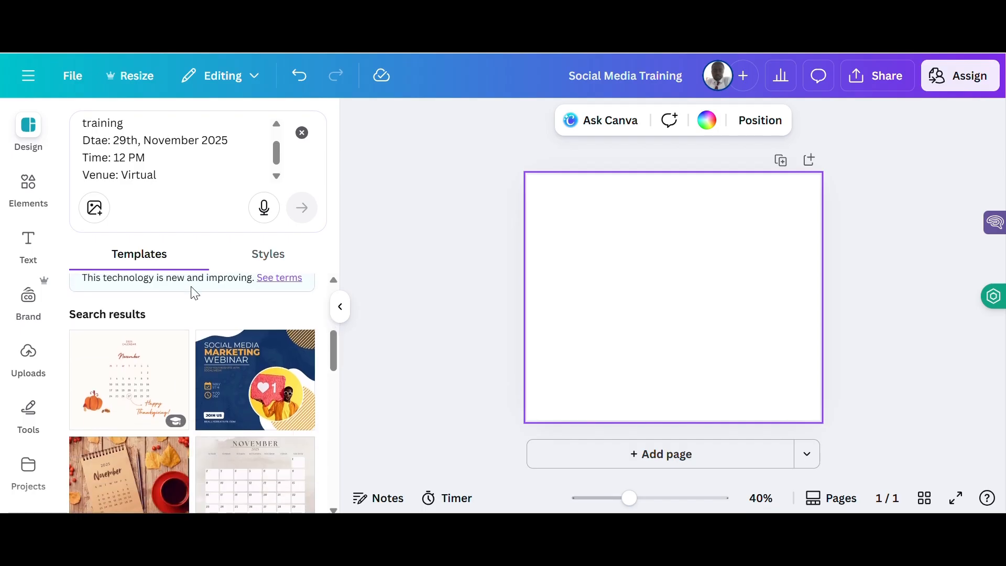
scroll(194, 350, down, 1)
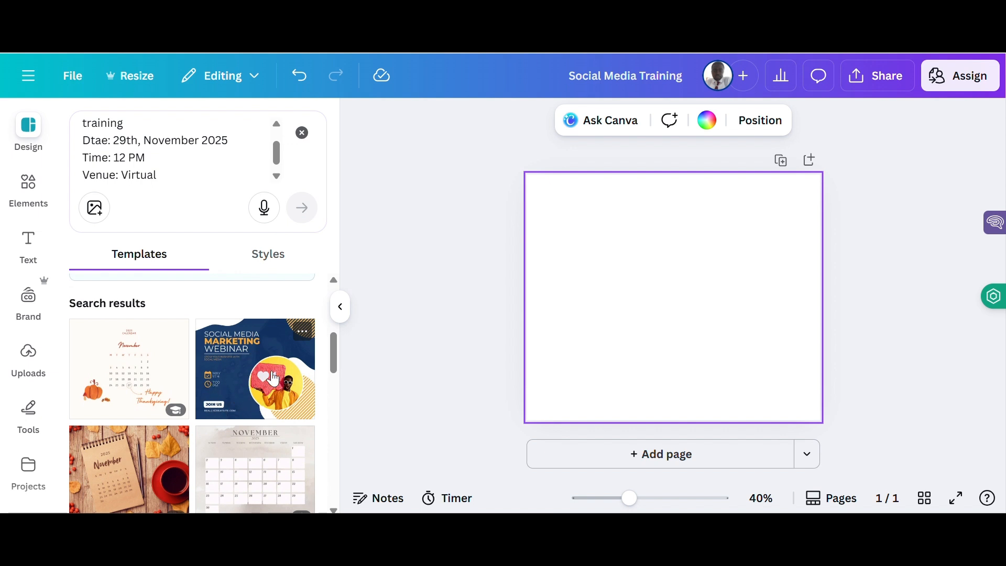
scroll(158, 403, down, 1)
scroll(157, 458, down, 1)
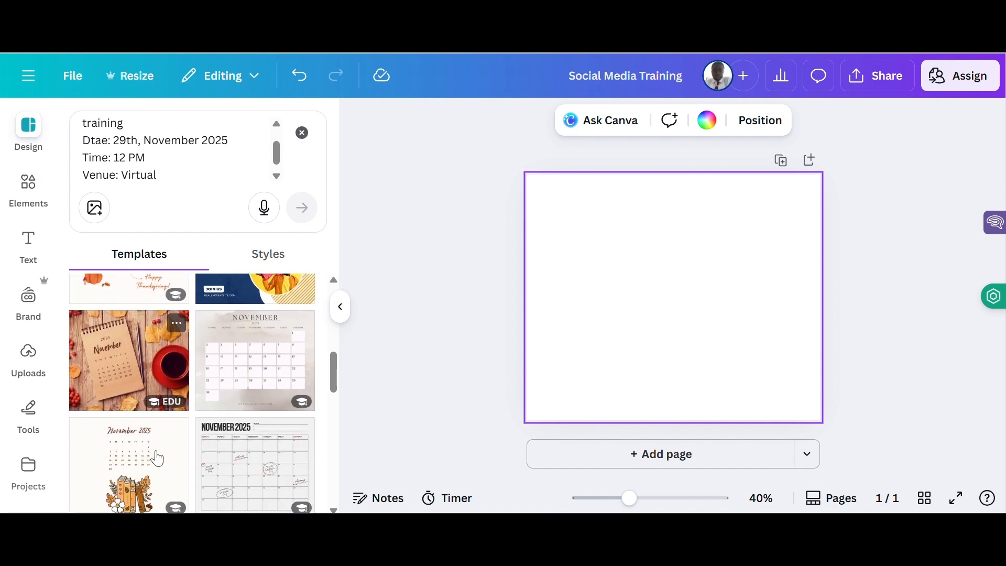
scroll(154, 455, up, 2)
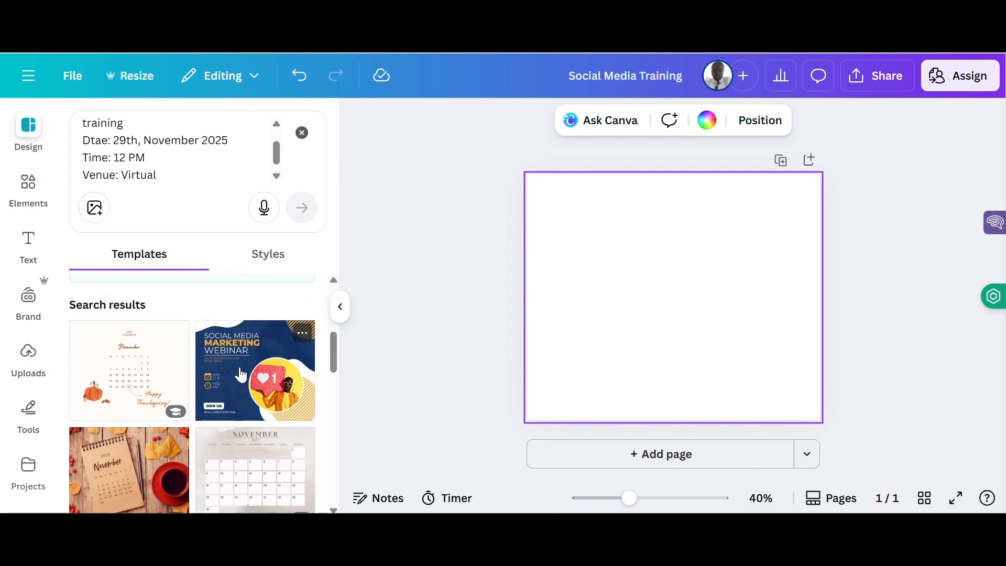
scroll(243, 378, up, 2)
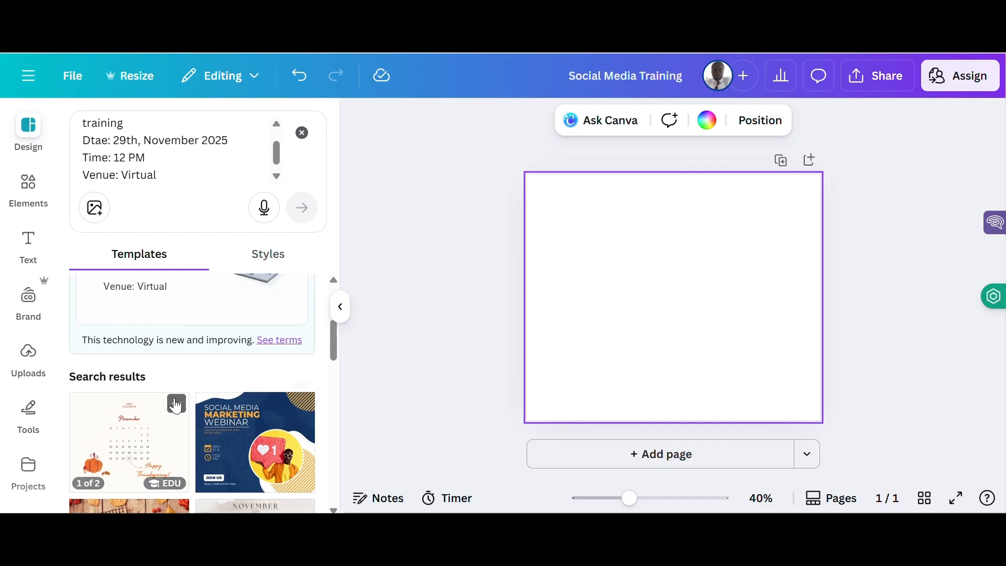
scroll(240, 414, up, 3)
scroll(238, 404, up, 1)
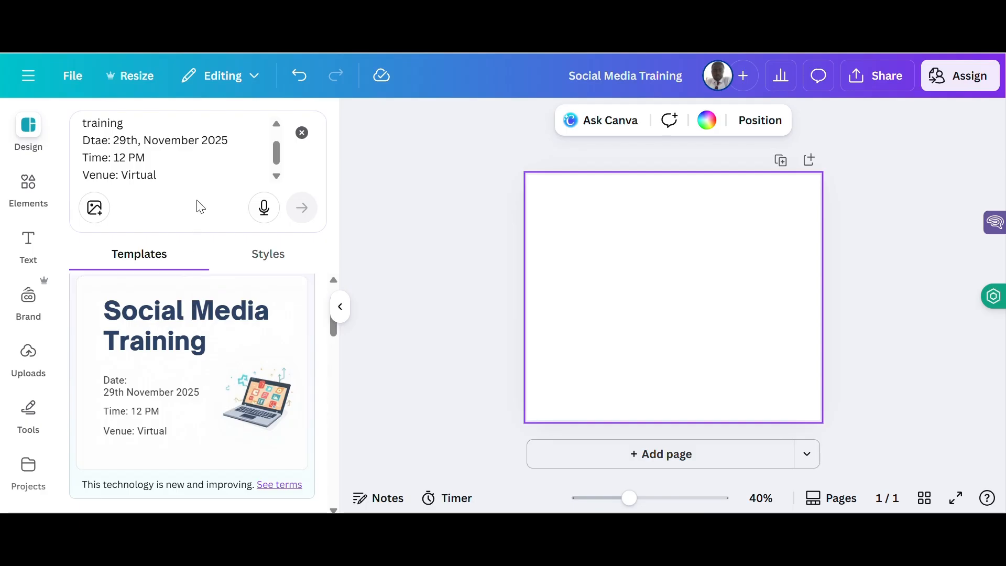
scroll(195, 167, up, 2)
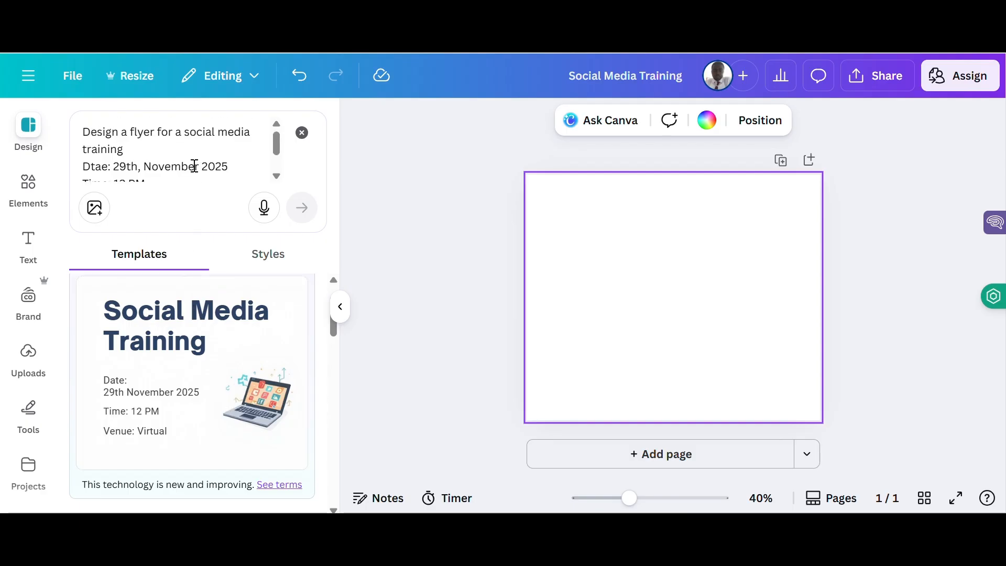
scroll(194, 167, down, 2)
scroll(215, 343, down, 4)
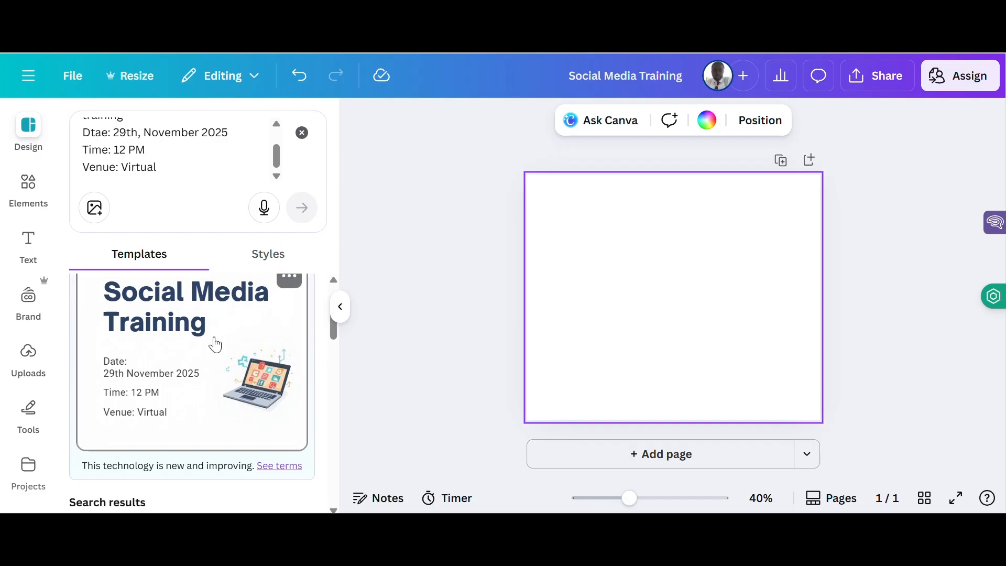
scroll(206, 296, up, 2)
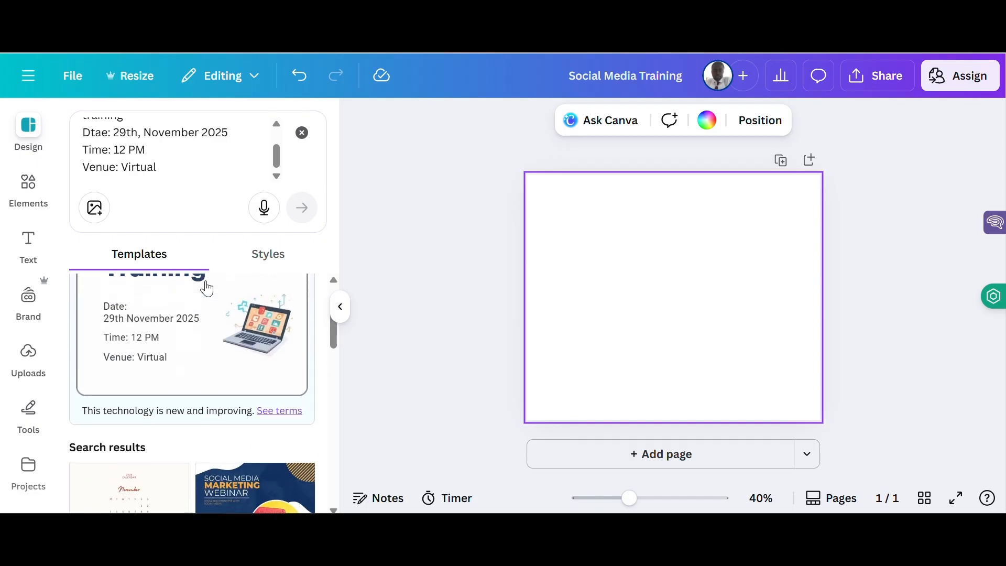
Apply the generated flyer to the page, and replace it with the "Social Media Marketing Webinar" template from the search results.
click(218, 317)
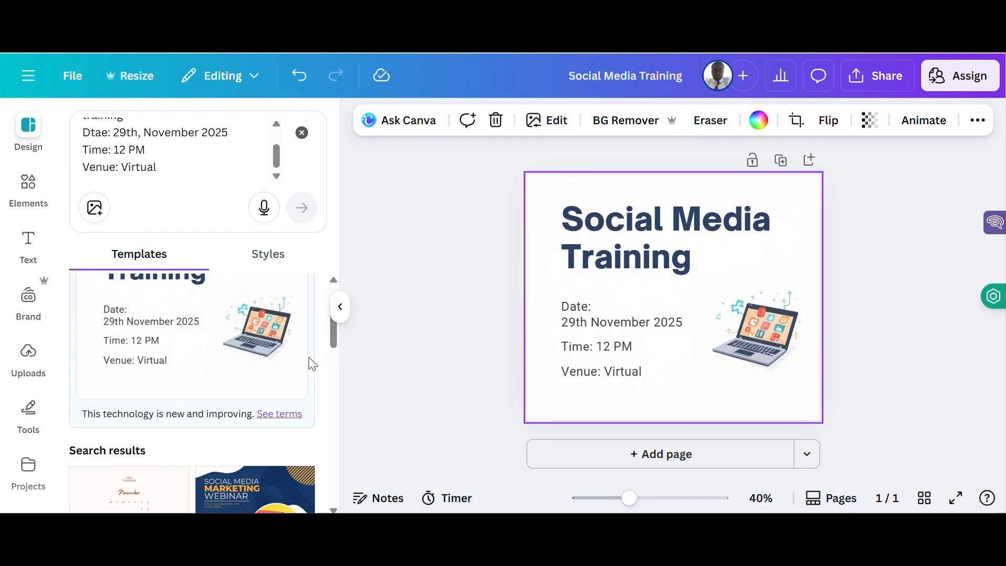
scroll(230, 380, down, 3)
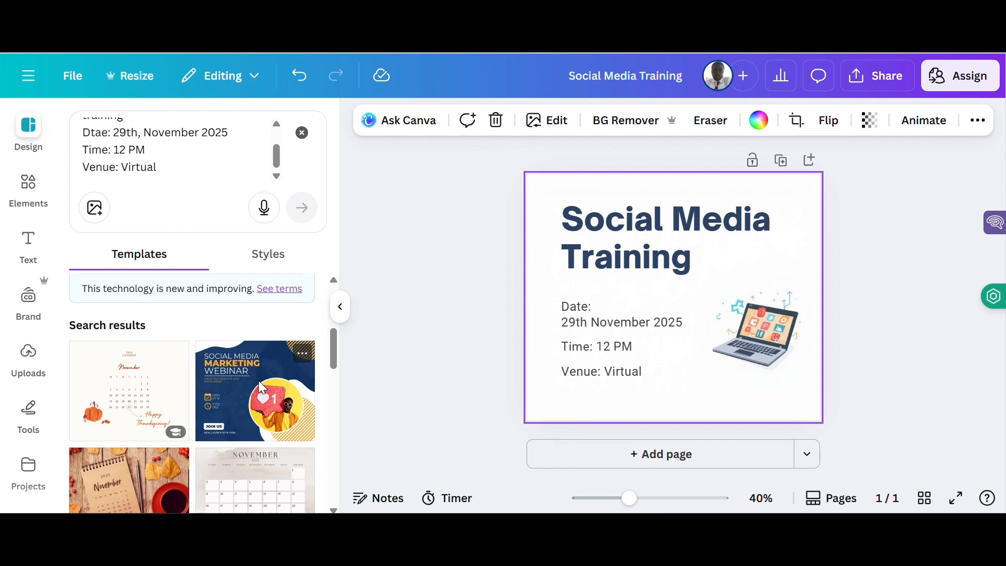
click(259, 380)
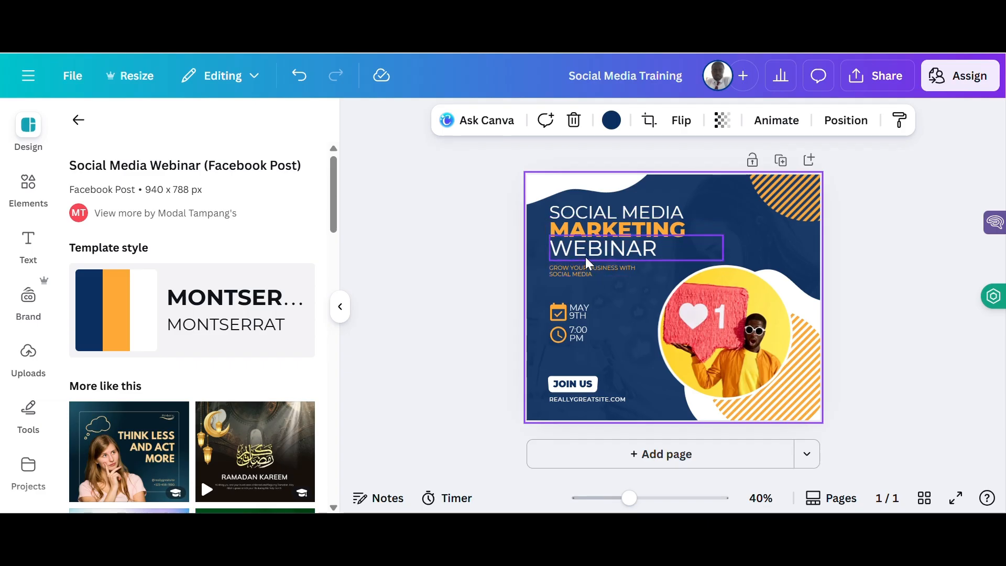
Nudge the white wave shape in the flyer's upper-left corner slightly downward.
click(570, 260)
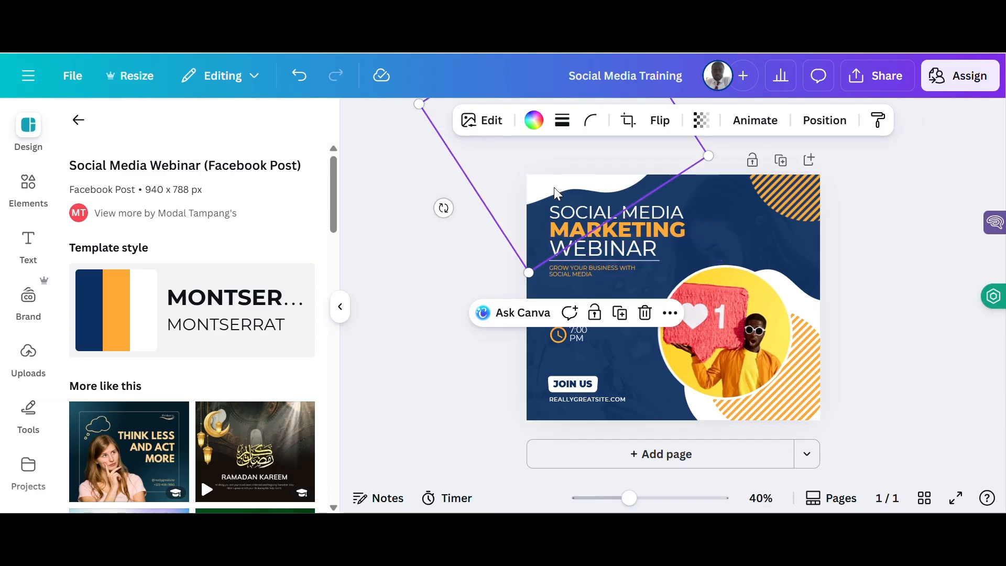
drag(556, 192, 556, 196)
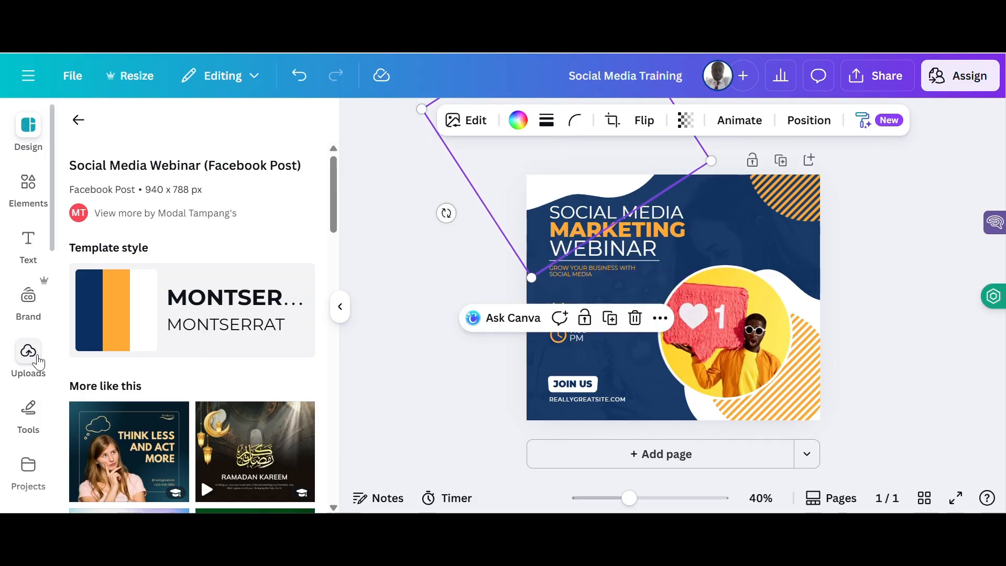
Insert the Learnetric logo from the Learnetric Solutions brand kit into the flyer.
click(36, 361)
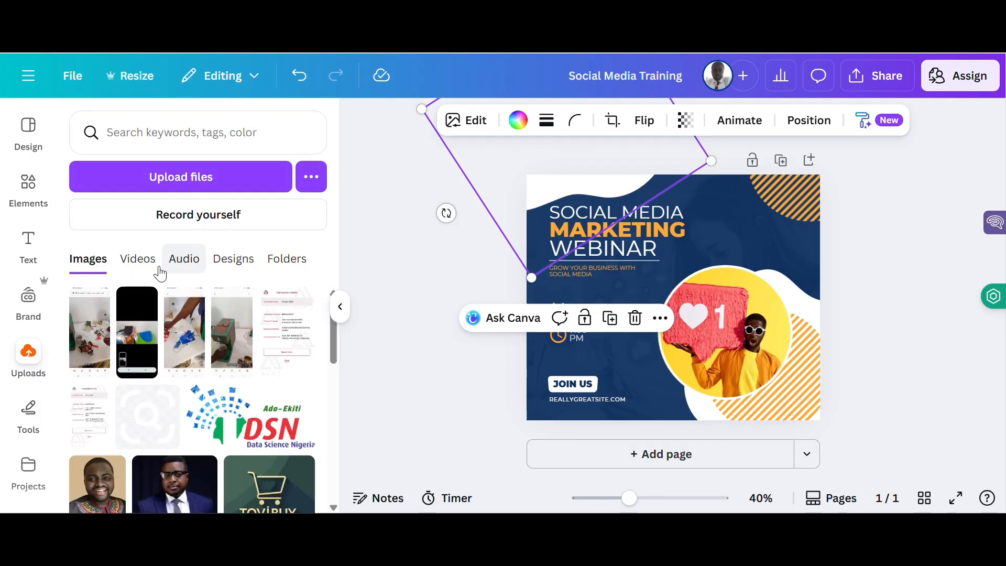
click(34, 353)
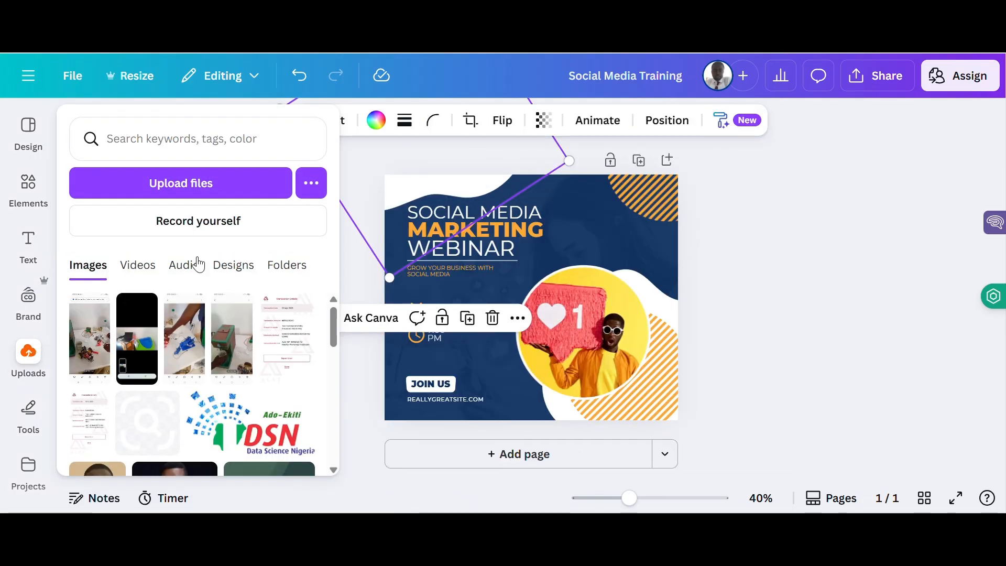
click(26, 313)
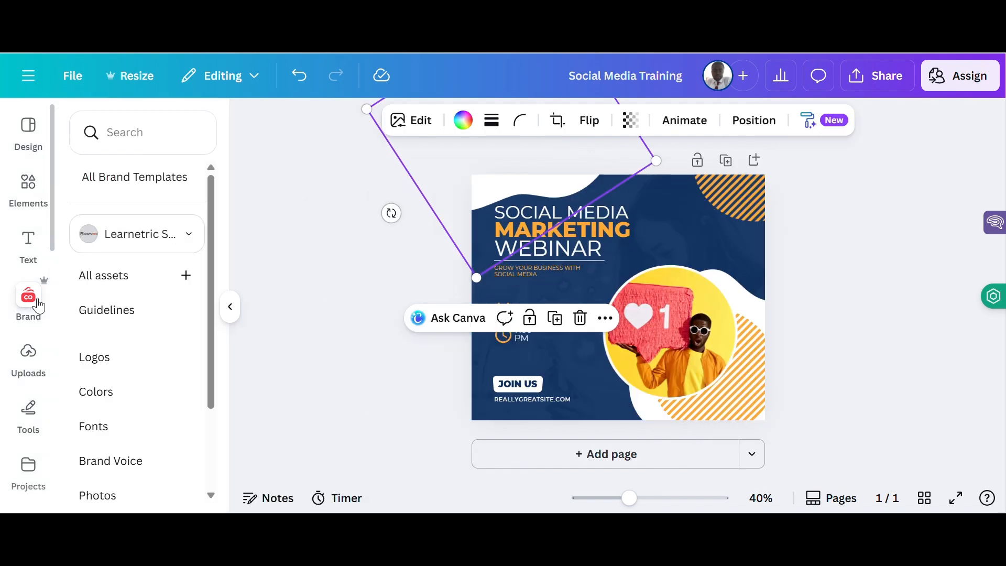
click(163, 243)
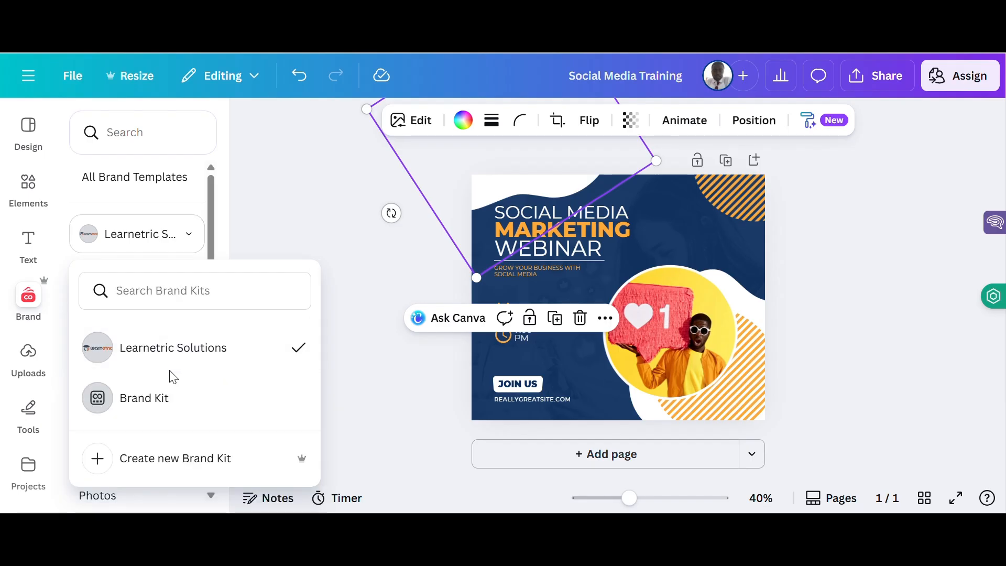
click(175, 356)
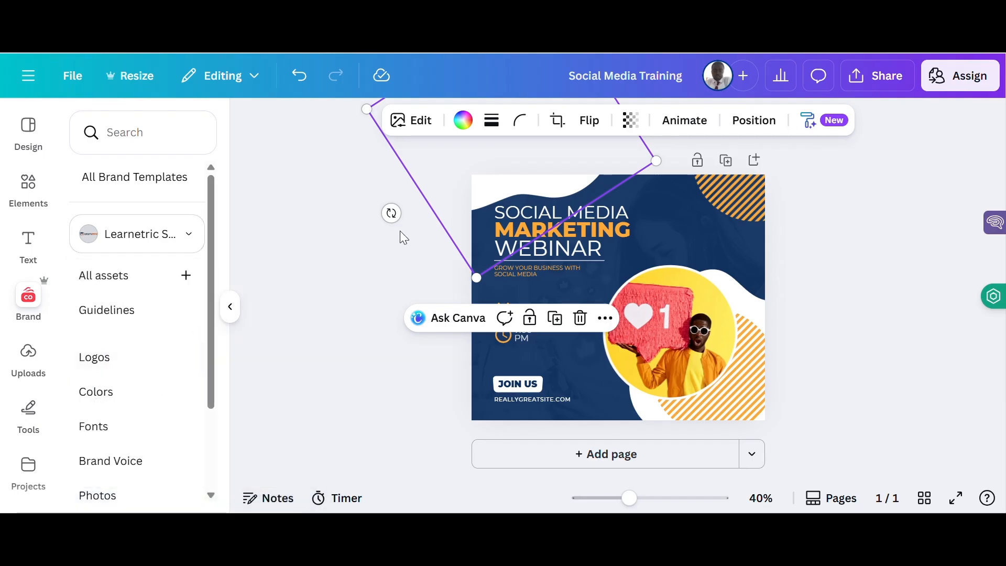
click(120, 360)
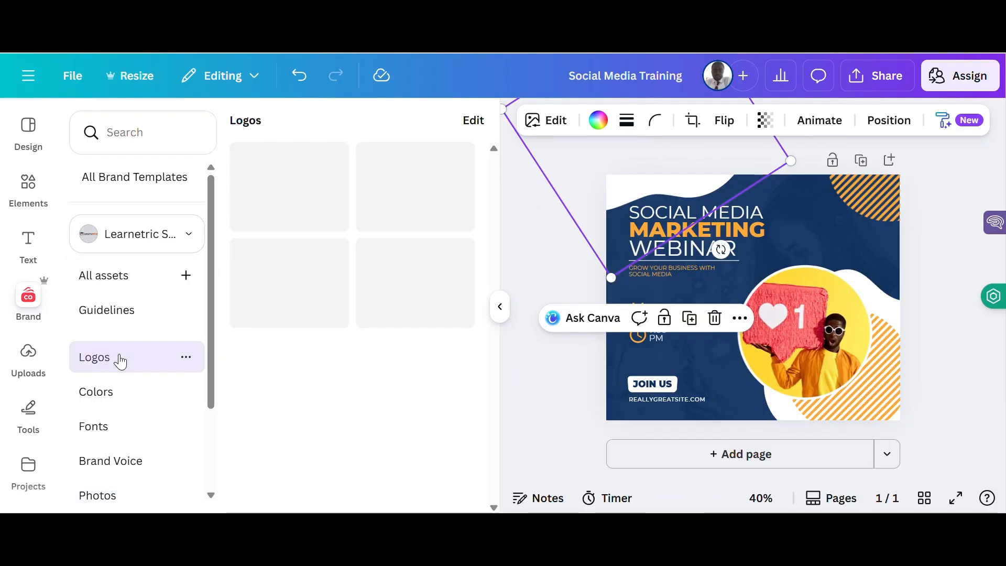
click(321, 196)
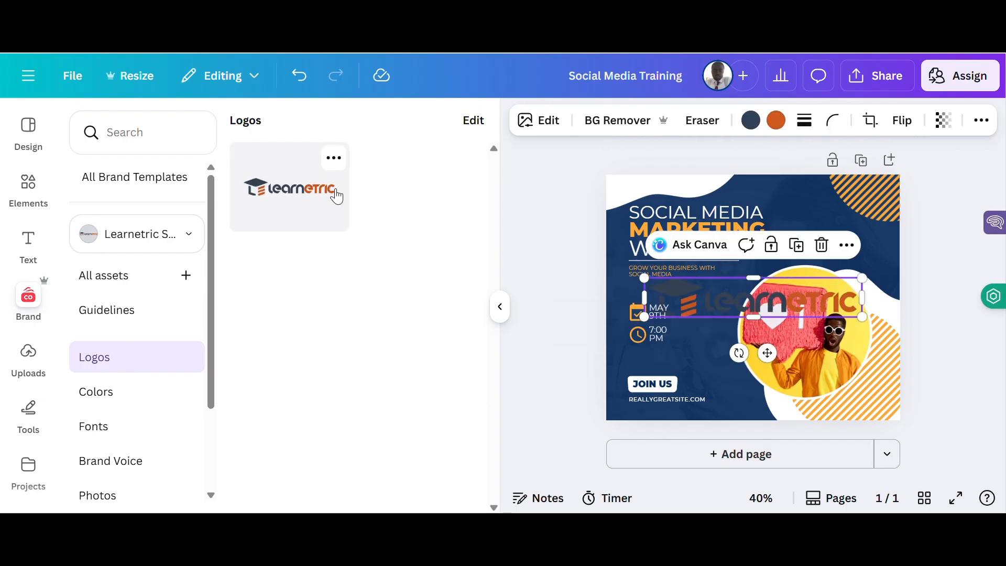
Shrink the Learnetric logo to about half its size and place it on the white wave in the flyer's upper-left corner.
drag(712, 297, 668, 193)
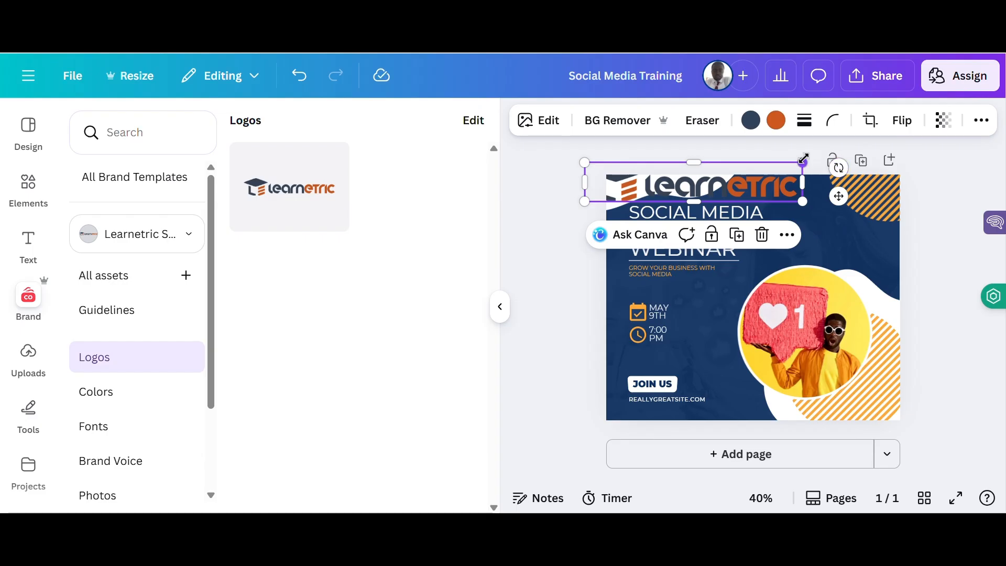
drag(803, 158, 702, 189)
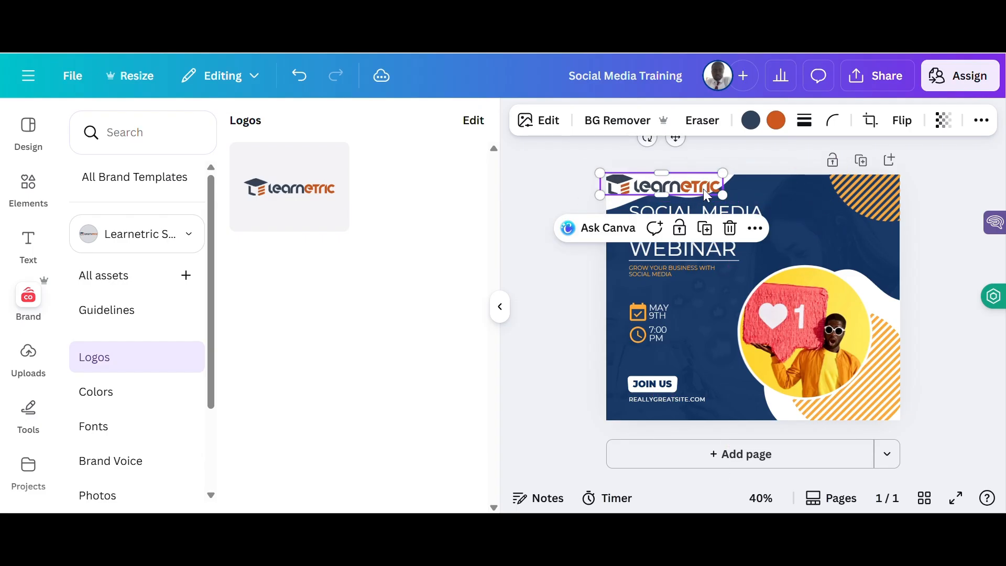
drag(580, 293, 687, 220)
click(576, 207)
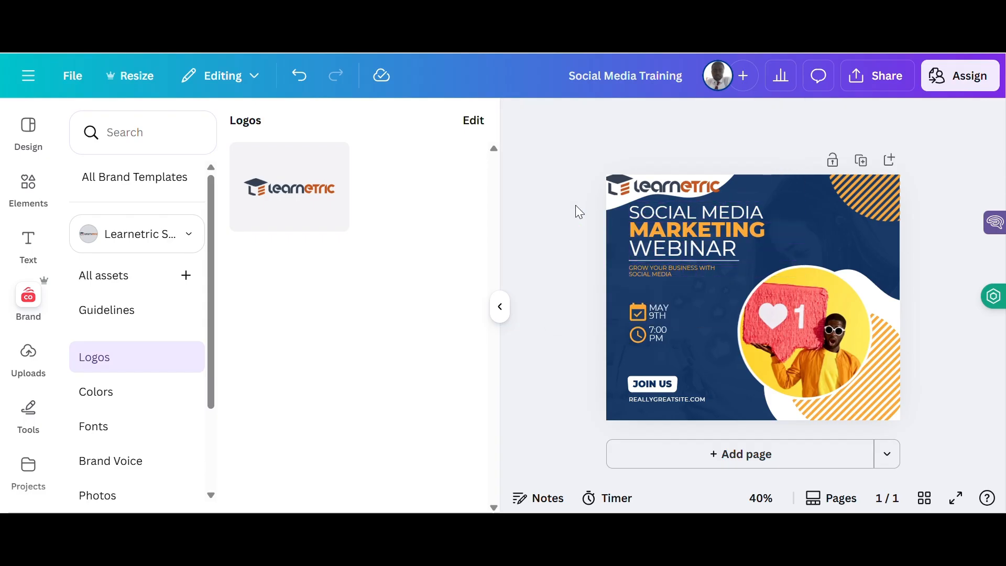
Move the three heading lines and the tagline together slightly down and scale them down to leave room below the logo.
click(684, 215)
shift+click(685, 227)
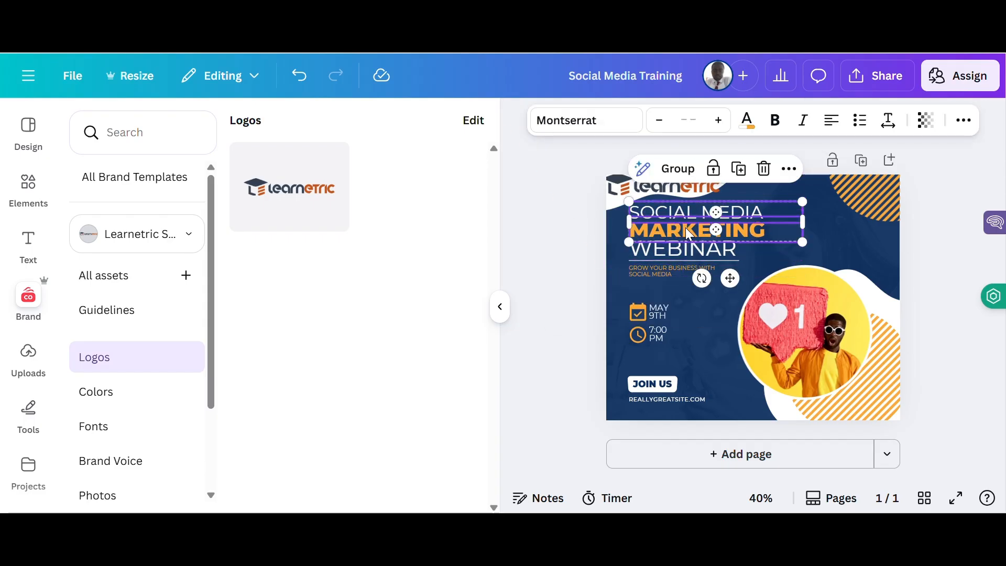
shift+click(679, 253)
shift+click(666, 270)
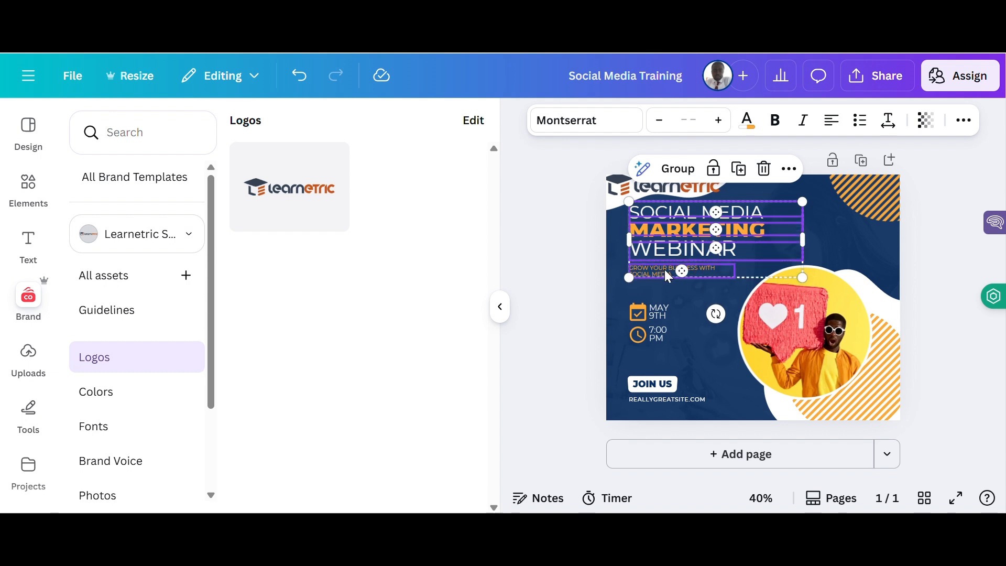
drag(668, 277, 666, 289)
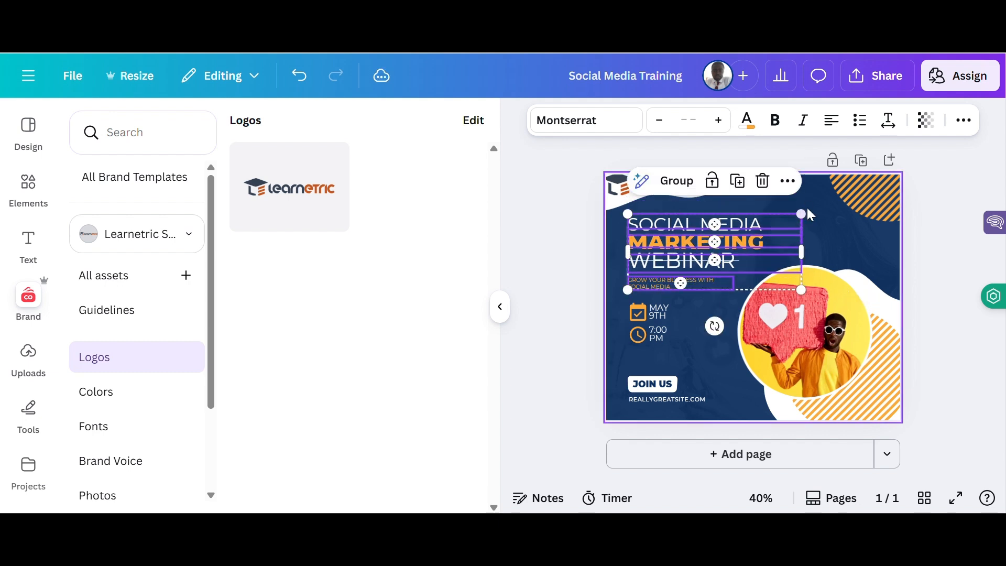
drag(800, 214, 772, 227)
Shift the white wave shape further down and right behind the logo, and adjust the logo to sit within it.
click(632, 214)
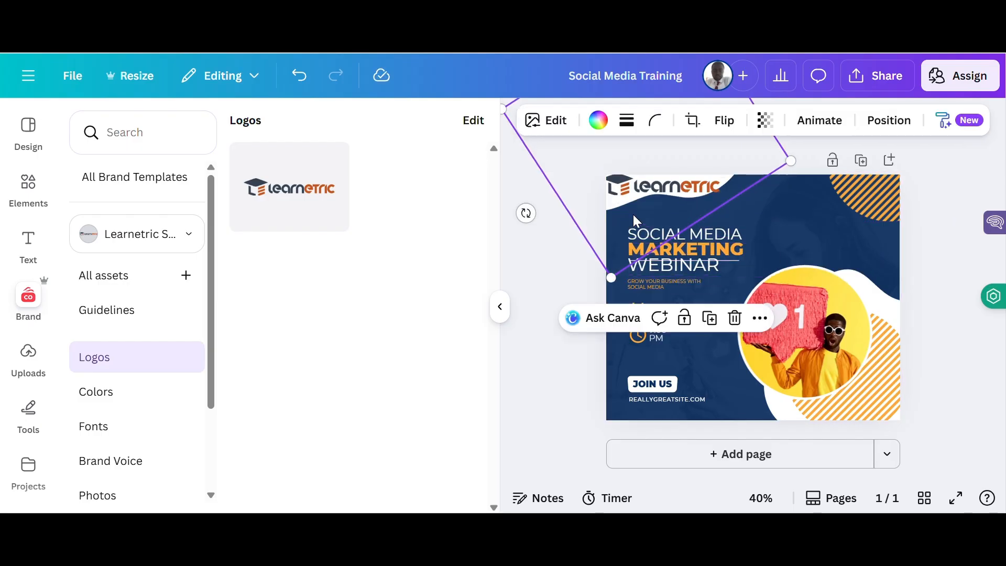
drag(647, 221, 657, 226)
click(671, 190)
drag(671, 189, 719, 186)
click(587, 278)
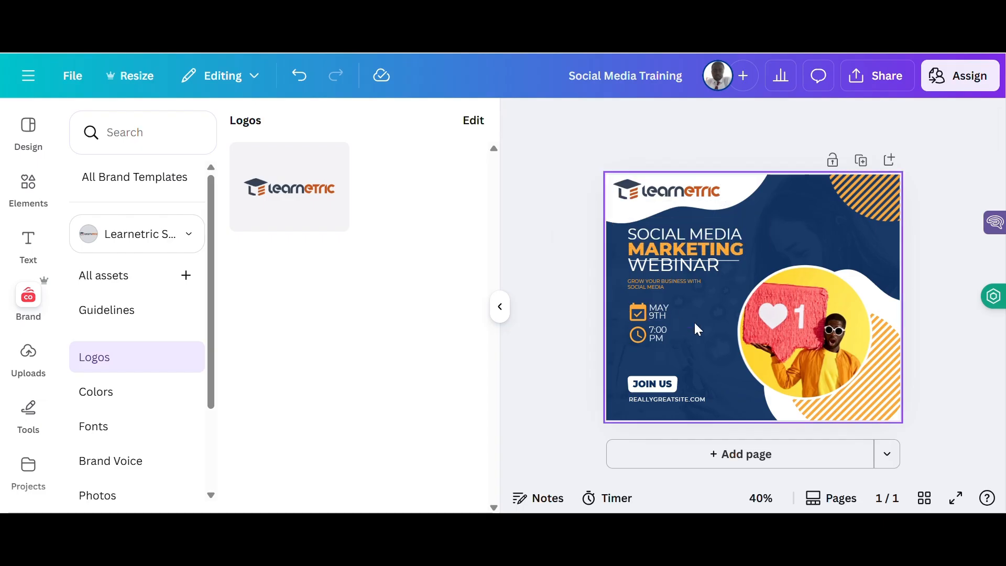
Search the elements library for "Social media pictures" to find a replacement for the flyer's circular photo.
click(794, 340)
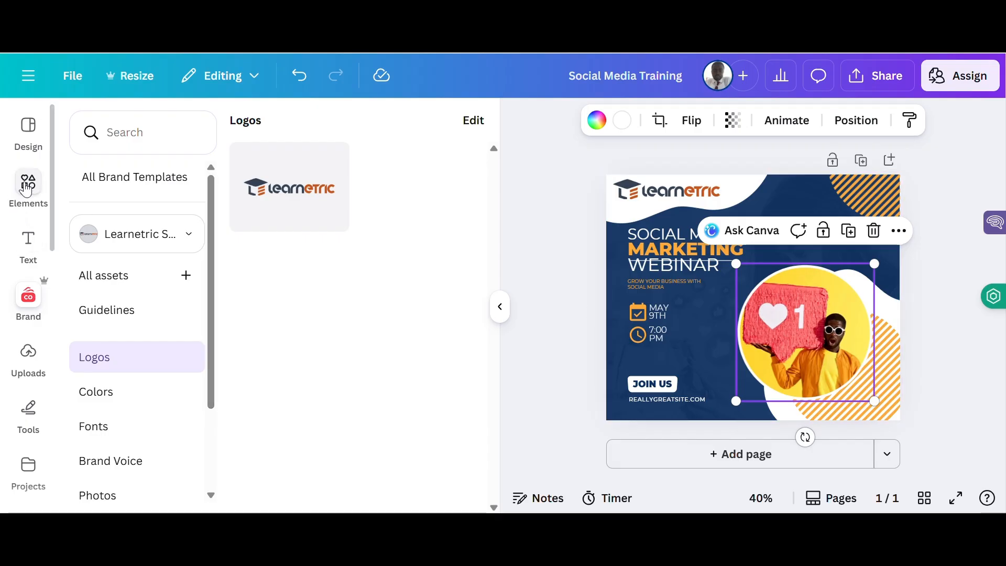
click(28, 186)
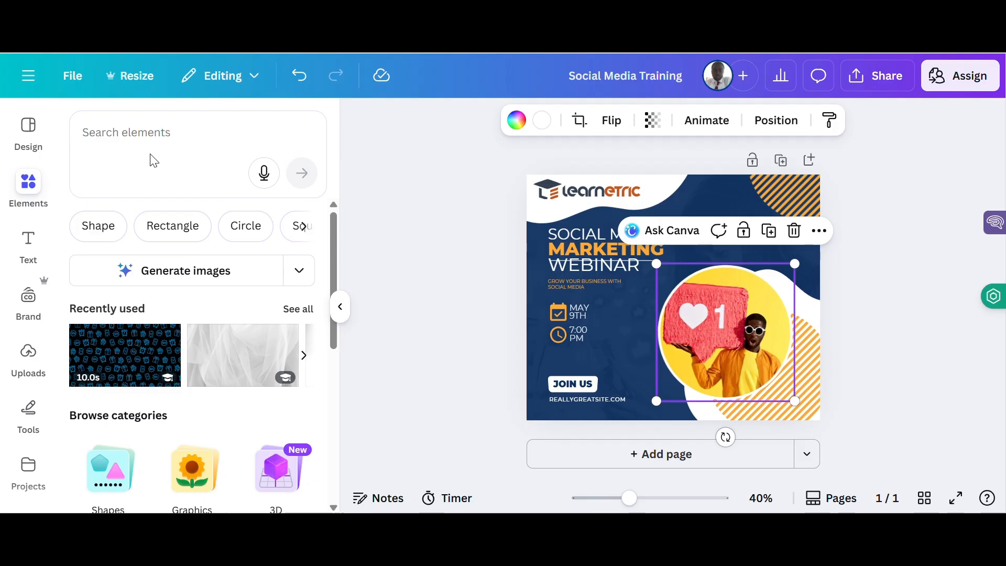
click(134, 132)
text(Socia)
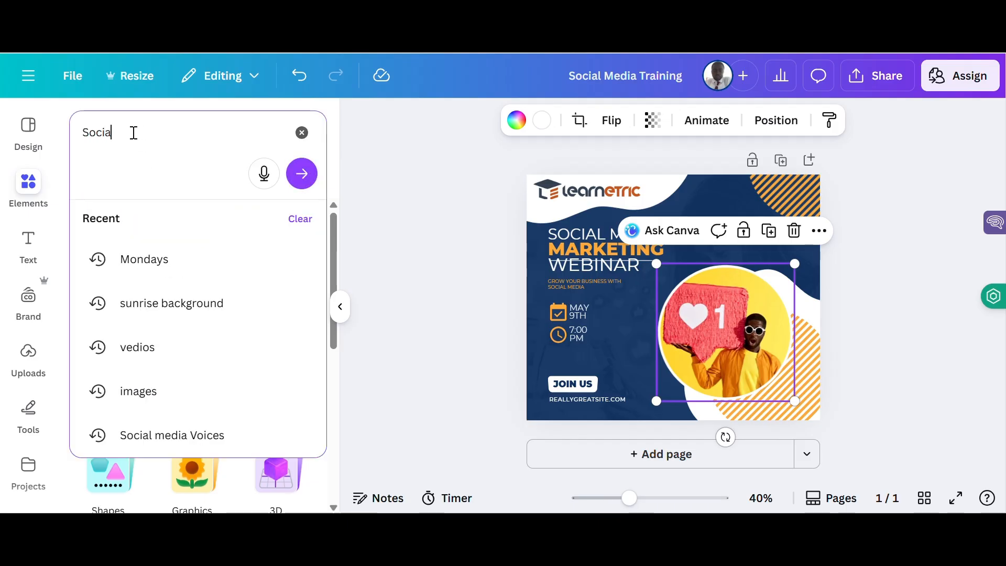
text(l media pictures)
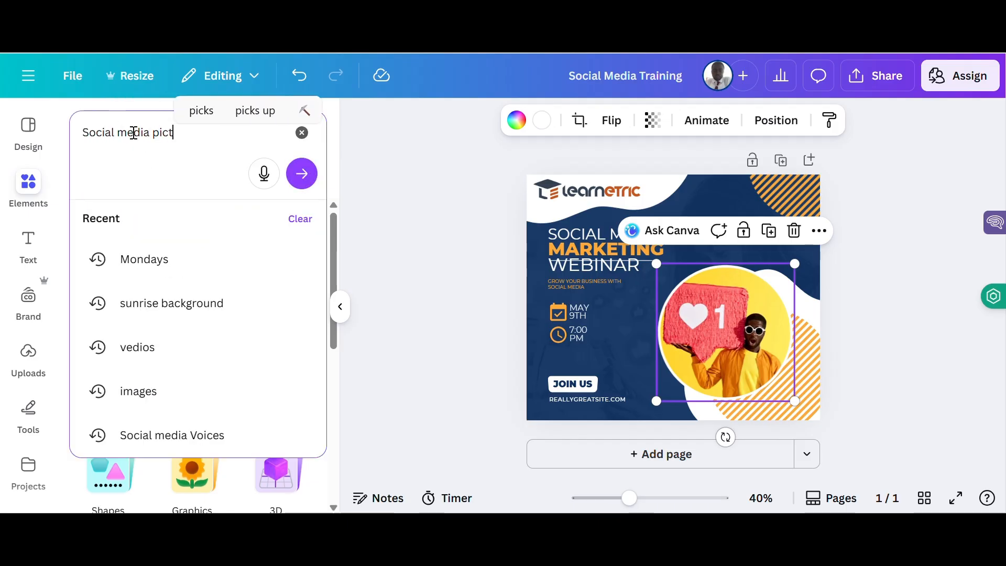
key(Return)
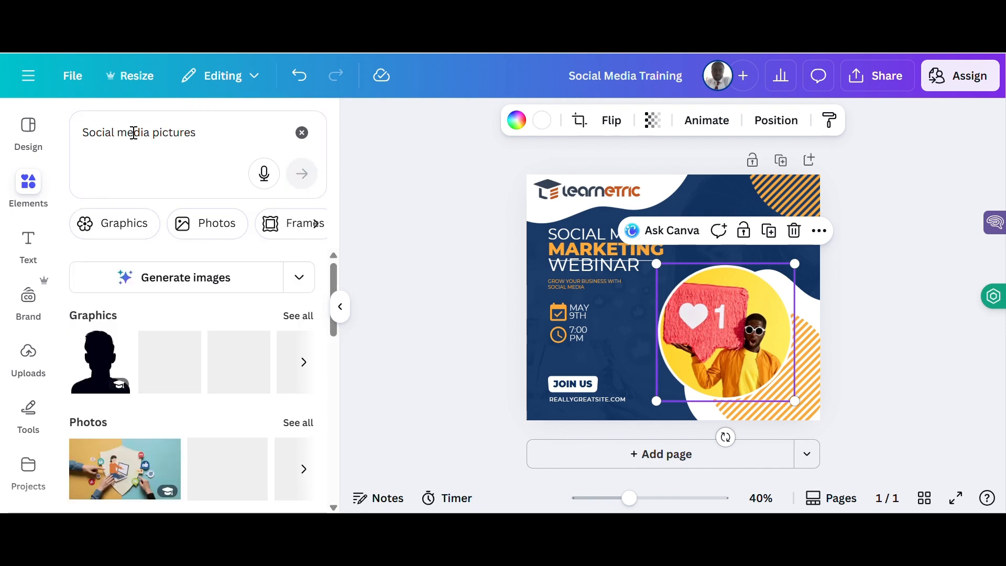
Fill the flyer's circular frame with the photo of hands around a paper woman using a laptop.
scroll(166, 301, down, 3)
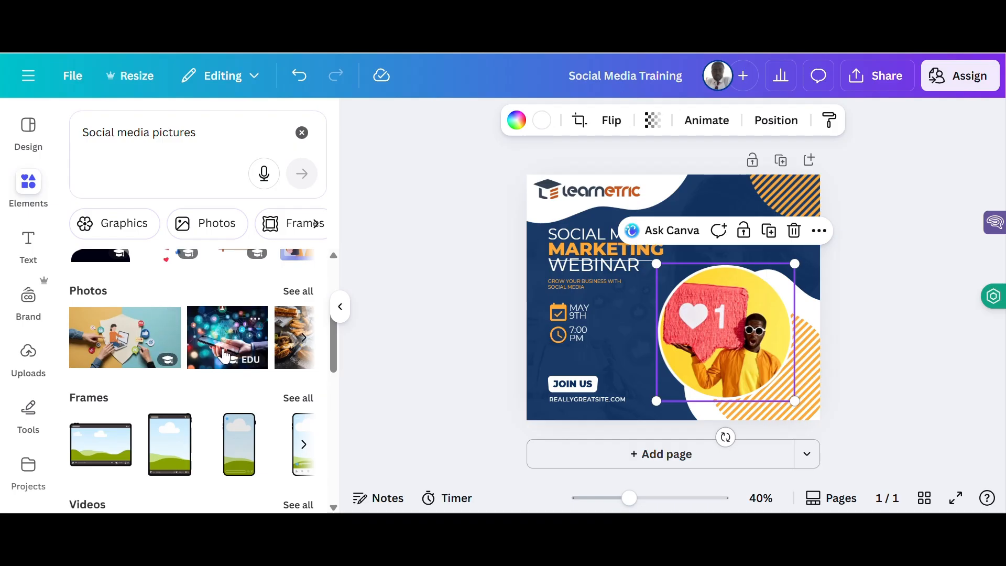
scroll(239, 352, right, 3)
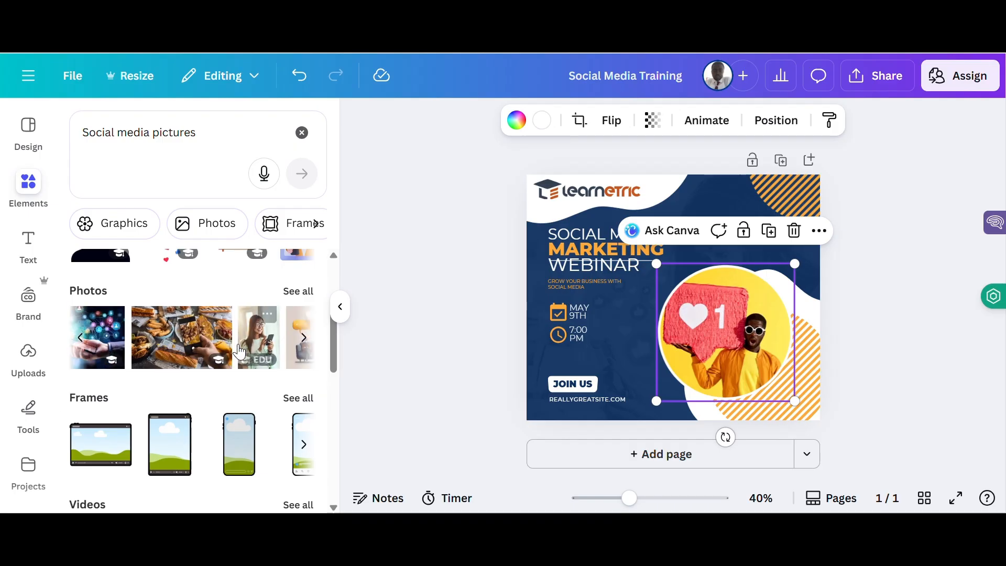
scroll(239, 352, left, 5)
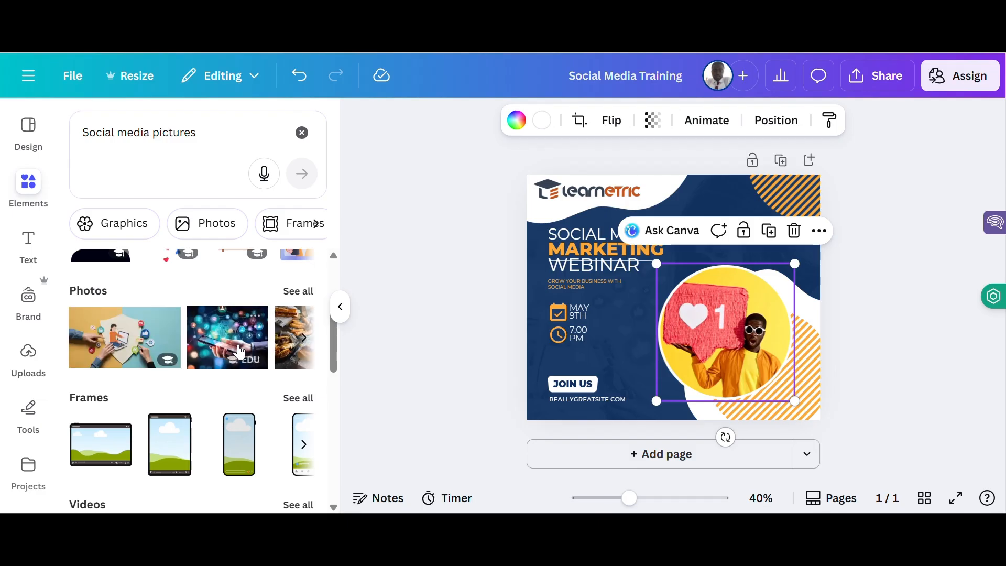
drag(98, 343, 639, 293)
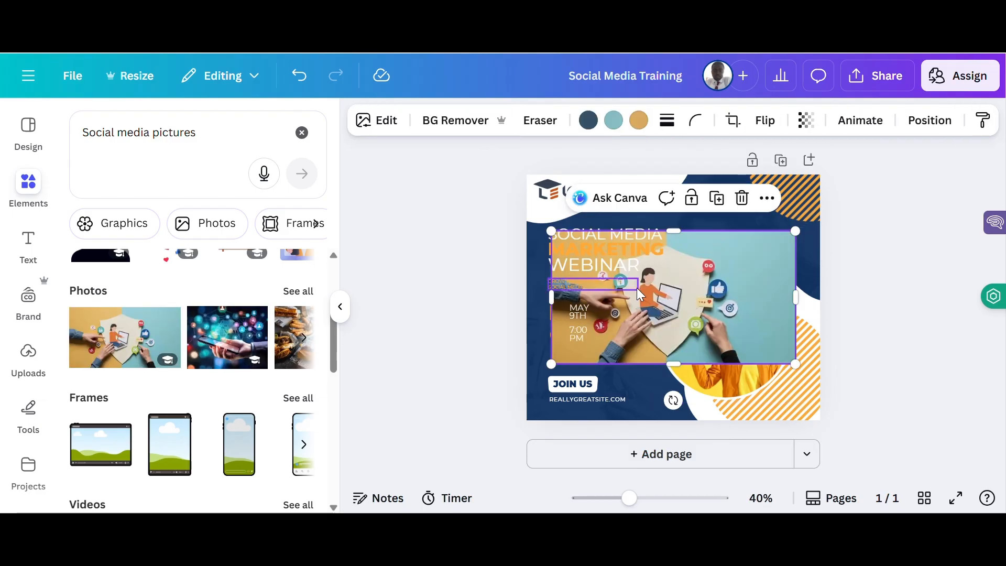
drag(717, 293, 732, 318)
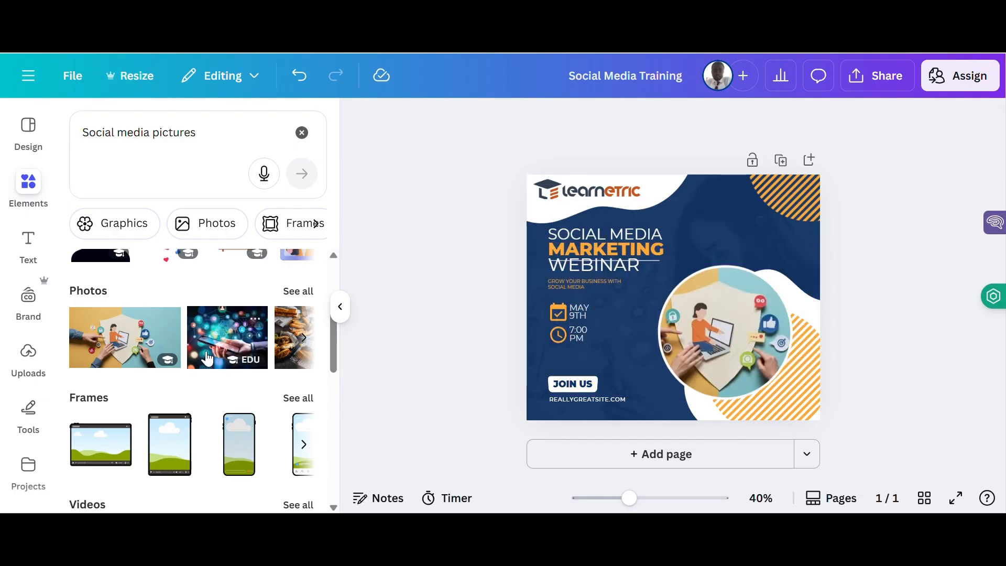
Replace the circular frame's photo with the picture of people on a sofa beneath colourful speech bubbles.
scroll(209, 349, right, 4)
scroll(210, 350, right, 8)
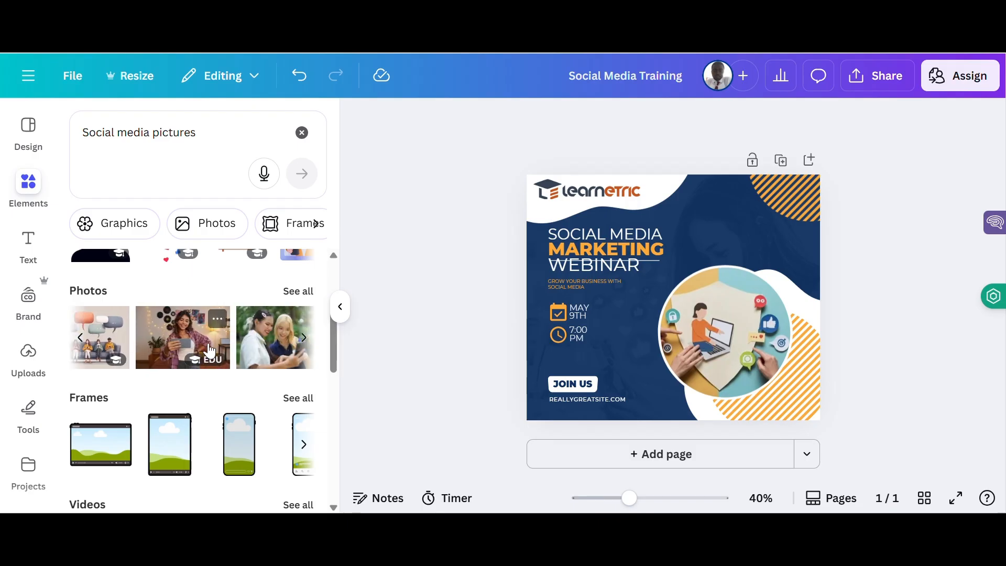
scroll(209, 350, right, 5)
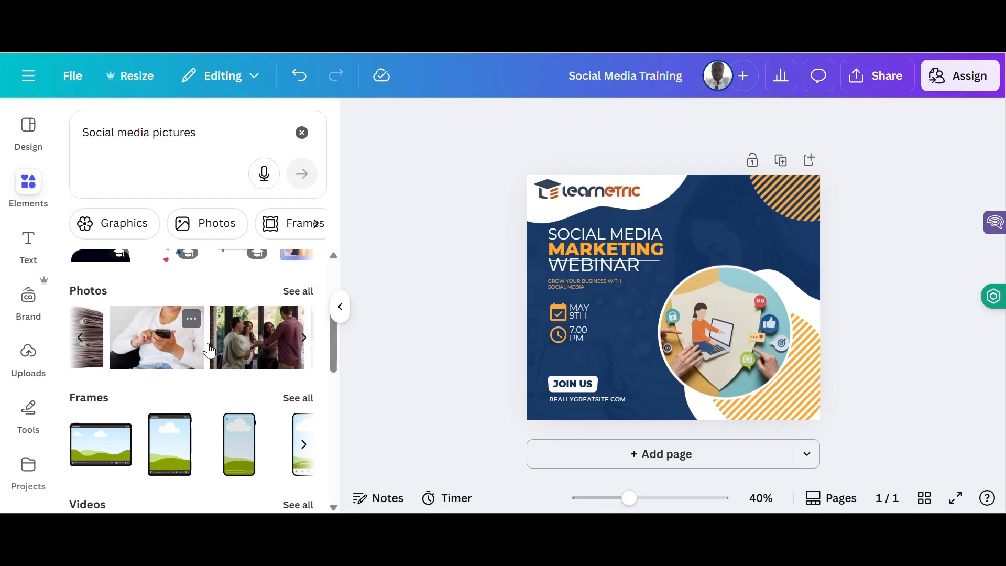
scroll(210, 350, left, 7)
scroll(212, 348, left, 3)
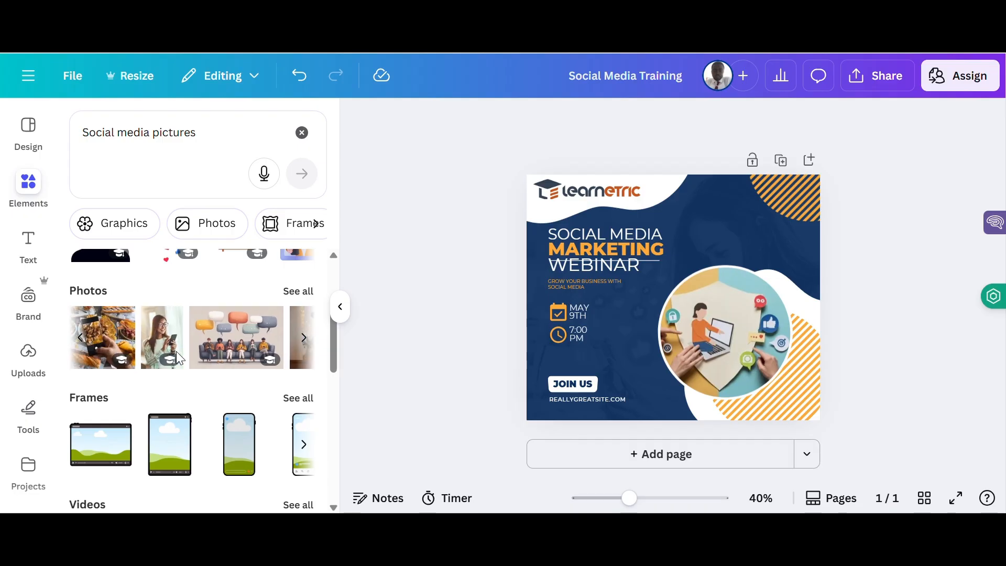
click(219, 343)
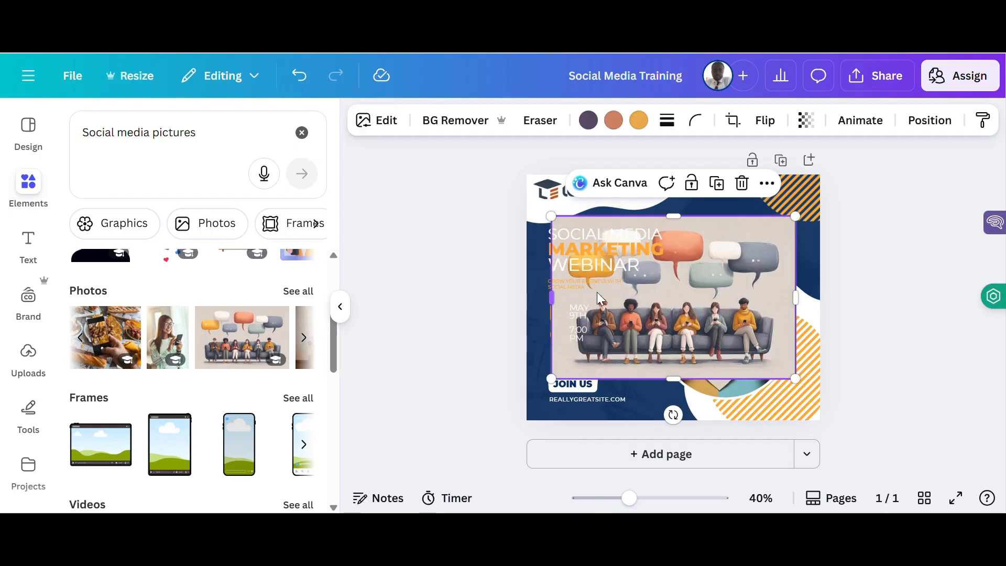
drag(628, 295, 701, 339)
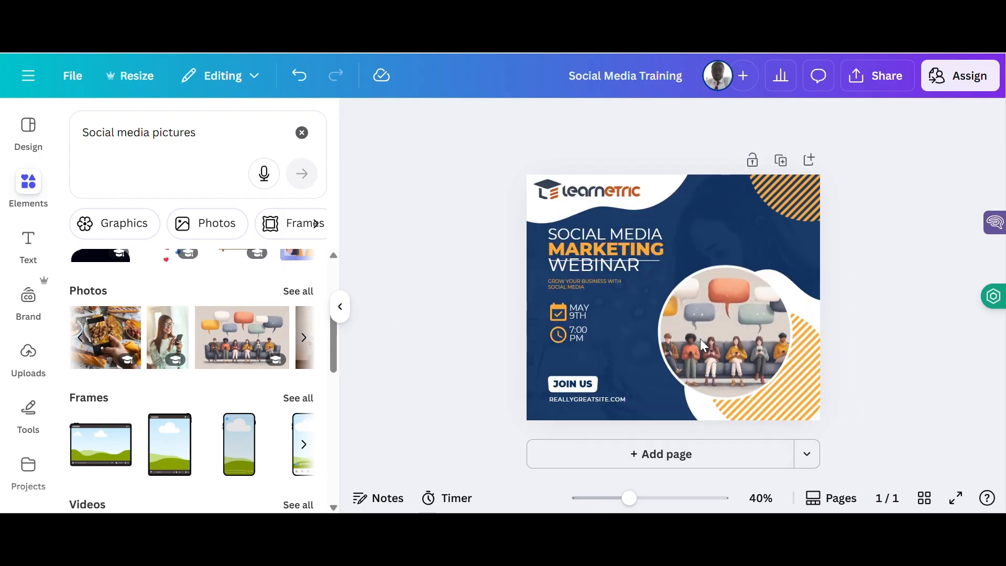
Replace the circular frame's photo with the picture of the woman in glasses looking at her phone.
click(170, 339)
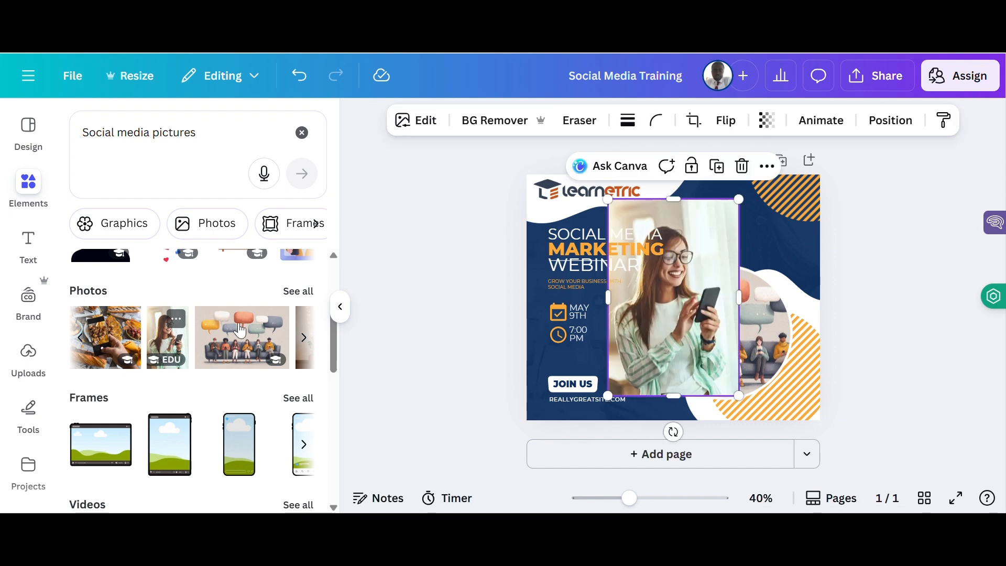
drag(713, 323, 735, 345)
double_click(732, 323)
click(454, 338)
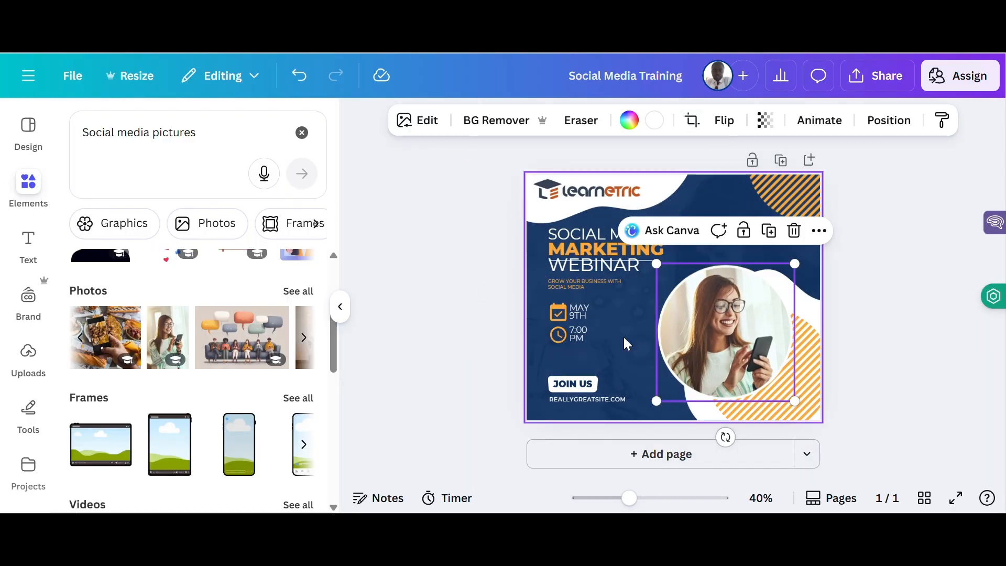
click(596, 344)
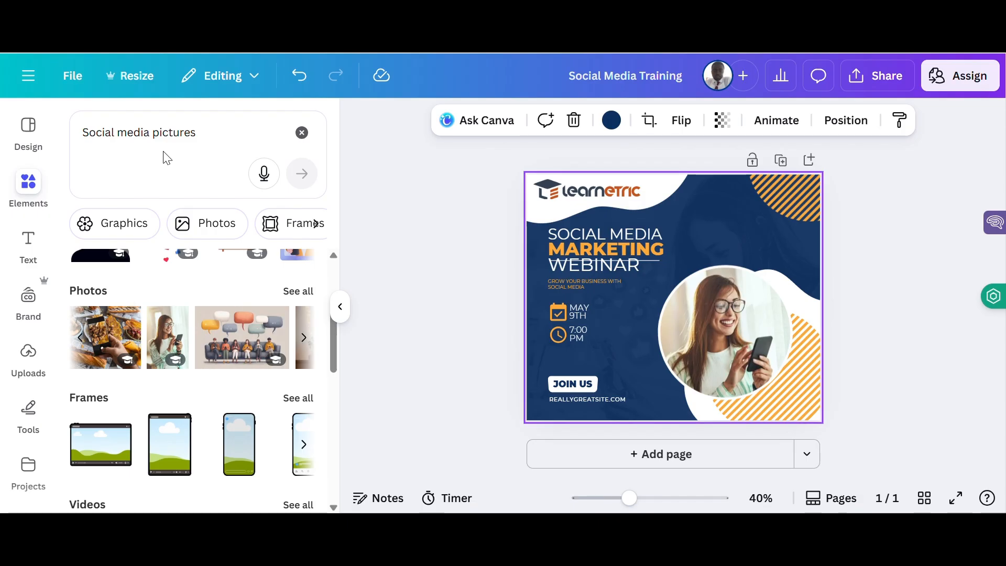
Generate AI images from the "Social media pictures" prompt and look through the generated pictures.
scroll(178, 309, up, 3)
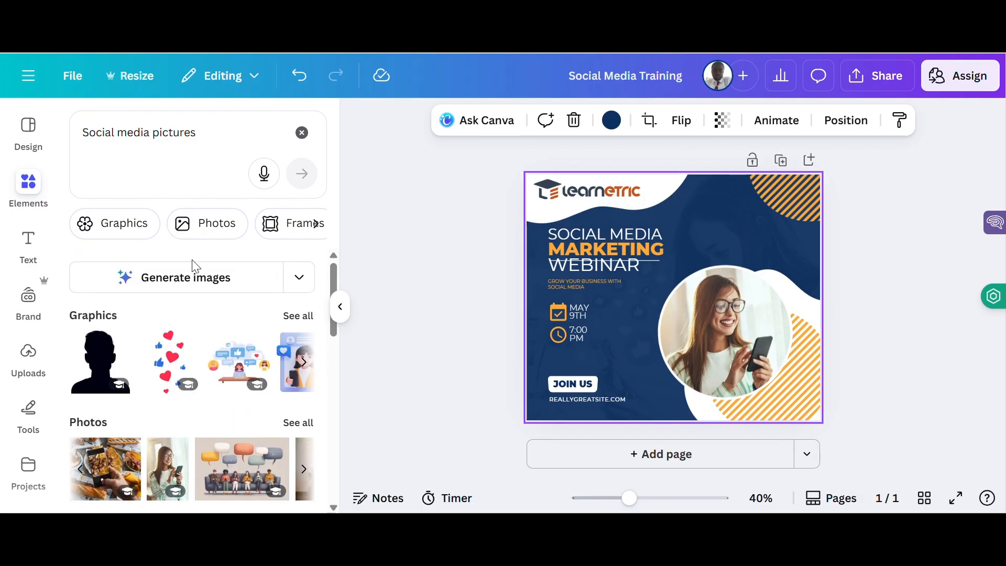
click(301, 283)
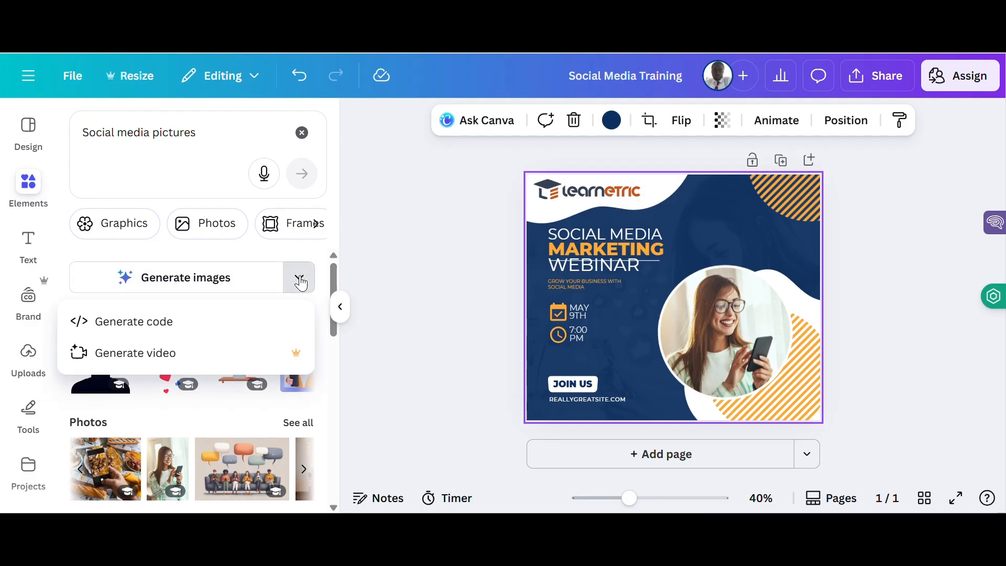
click(222, 285)
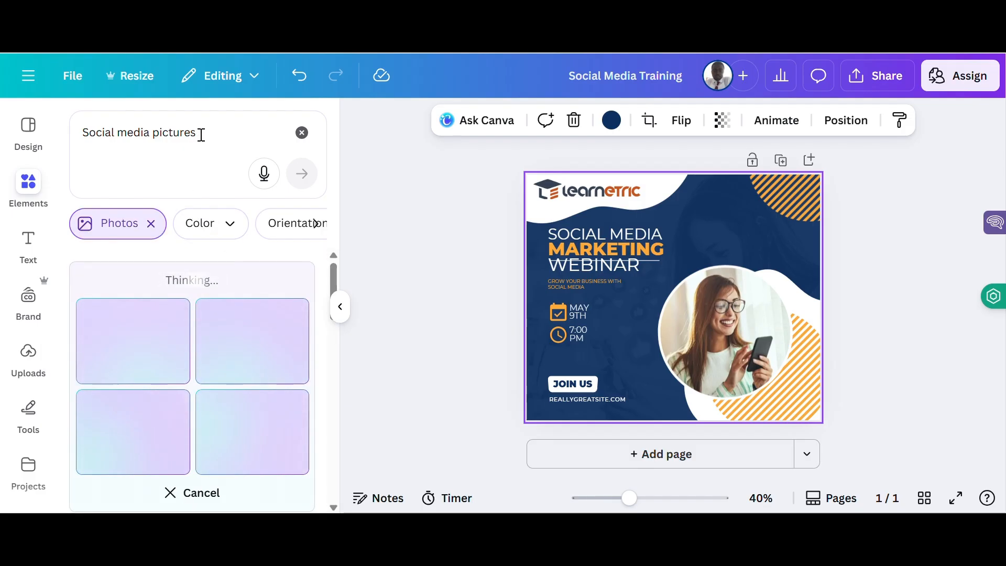
scroll(210, 287, down, 2)
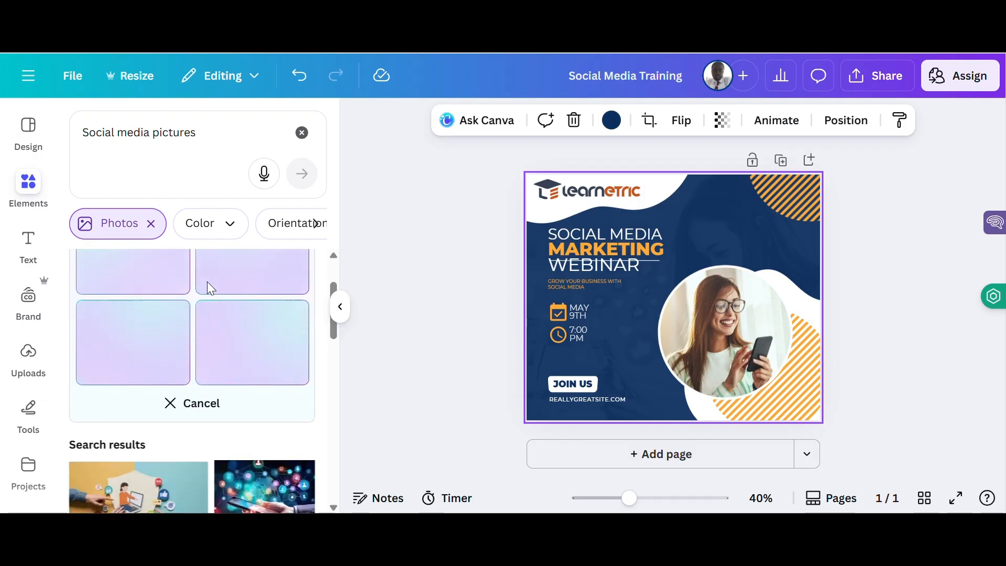
scroll(206, 282, up, 2)
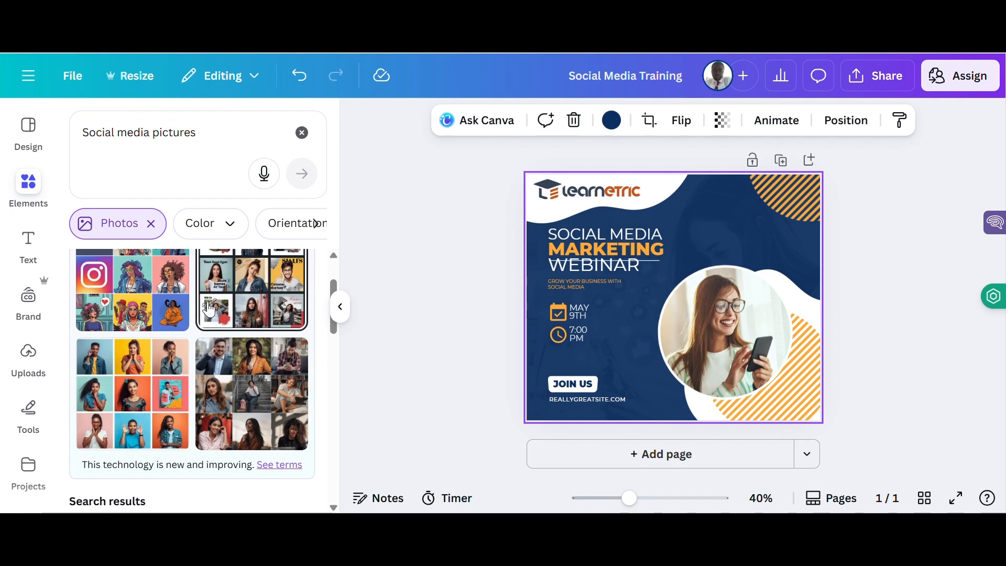
scroll(169, 336, up, 2)
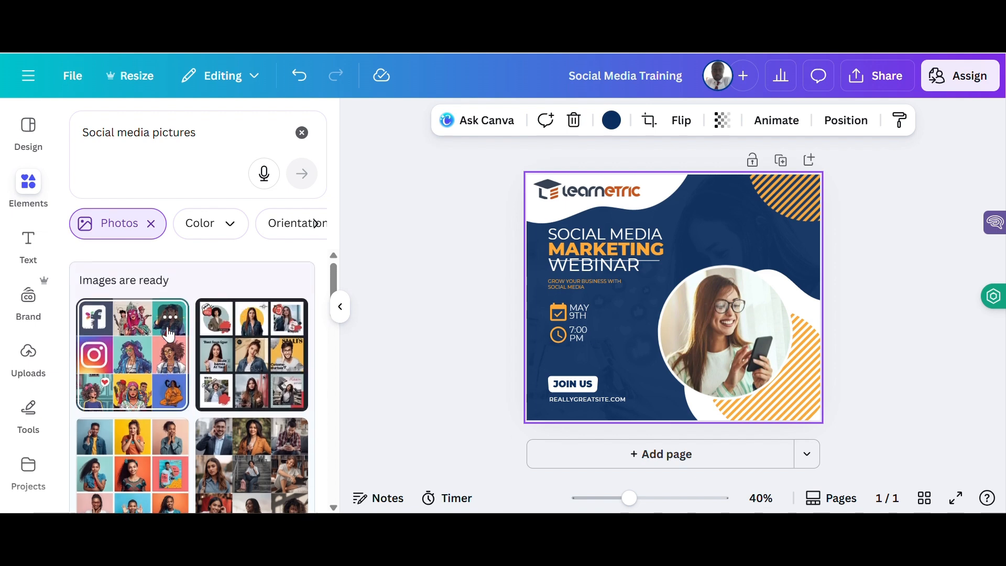
scroll(167, 334, down, 4)
scroll(167, 334, up, 4)
Rewrite the image prompt, starting with "create a picture of", for people holding phones and chatting online, with Facebook, Instagram and LinkedIn logos in the background.
click(197, 132)
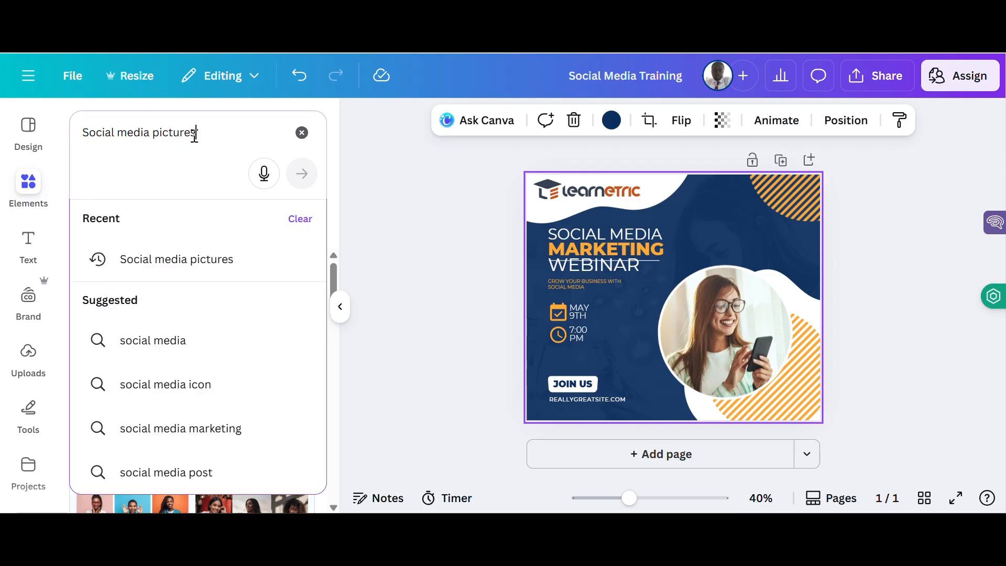
drag(197, 131, 98, 135)
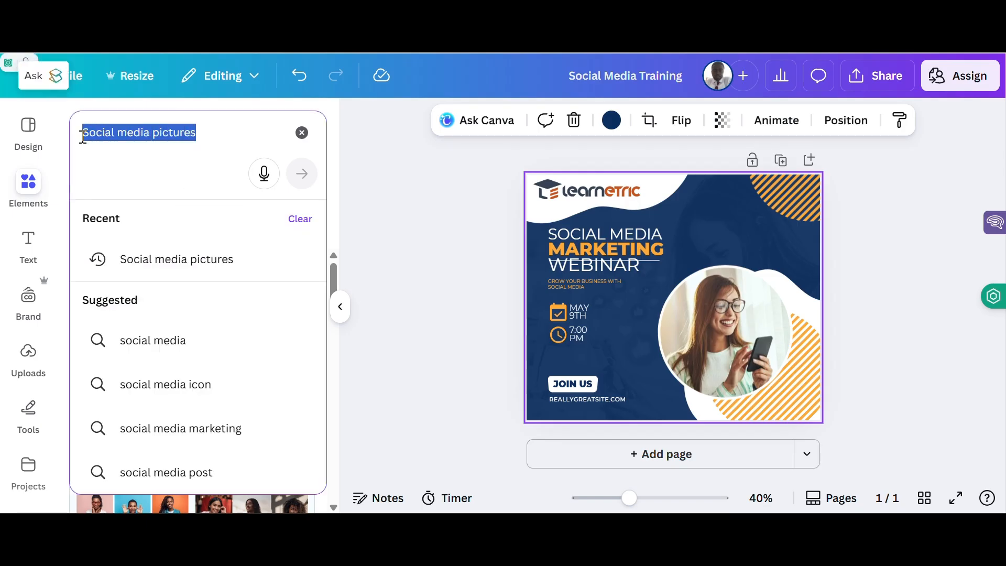
text(Give m)
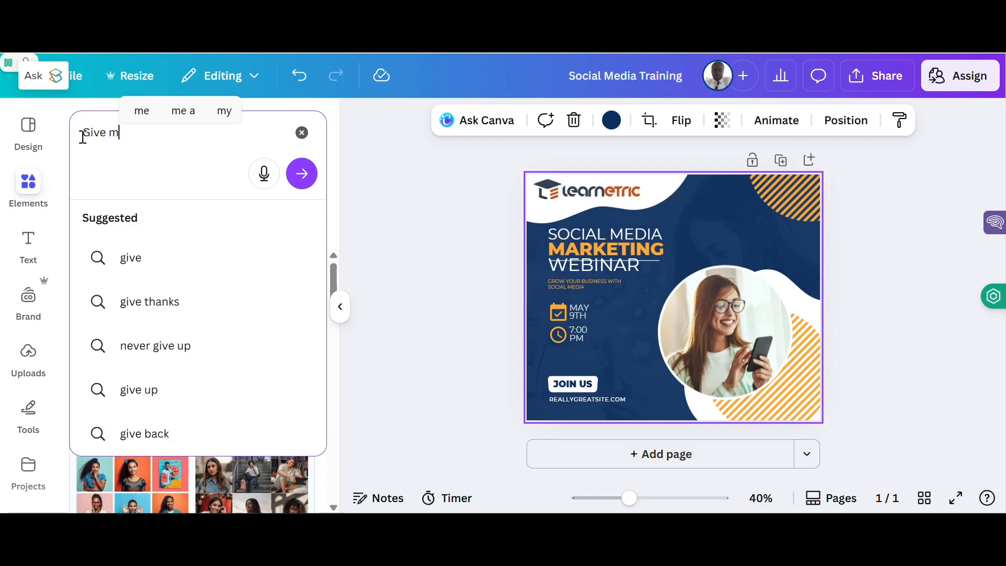
key(BackSpace)
text(a o)
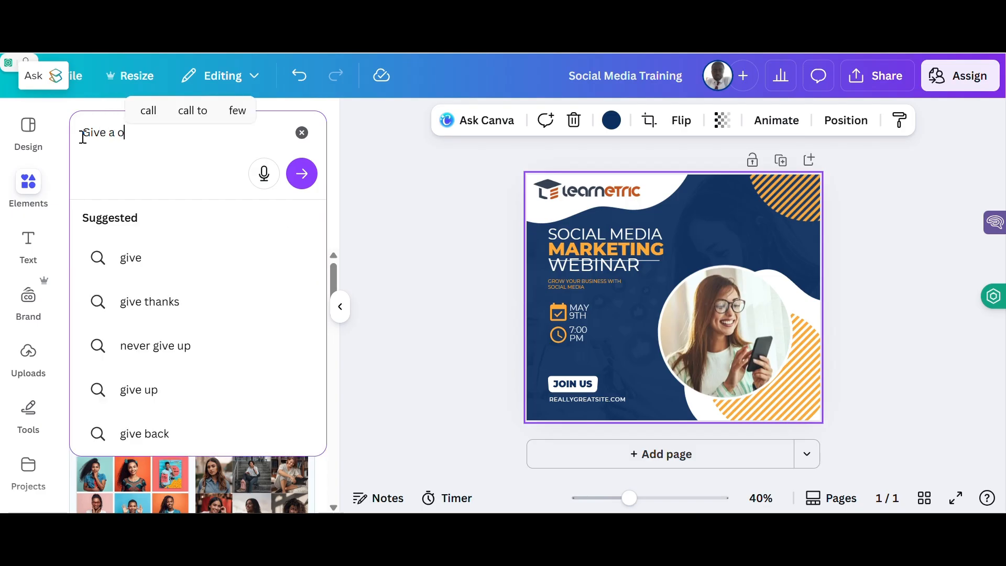
text(icture )
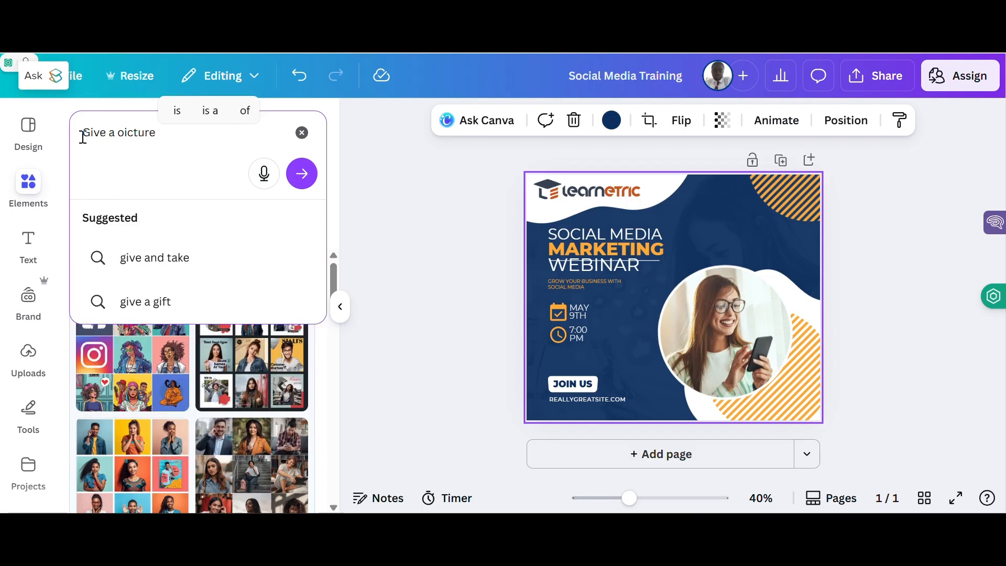
text(of tw)
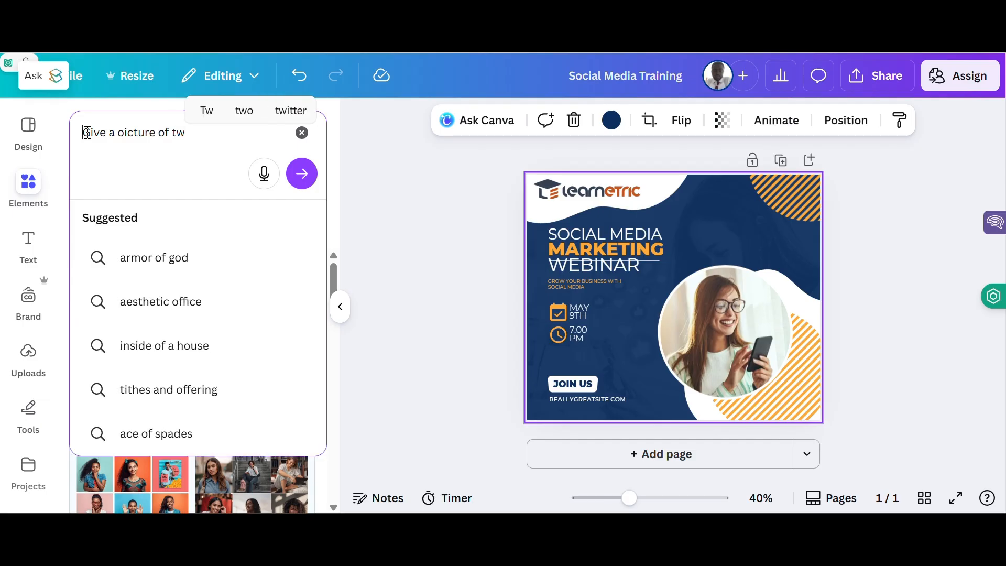
double_click(86, 132)
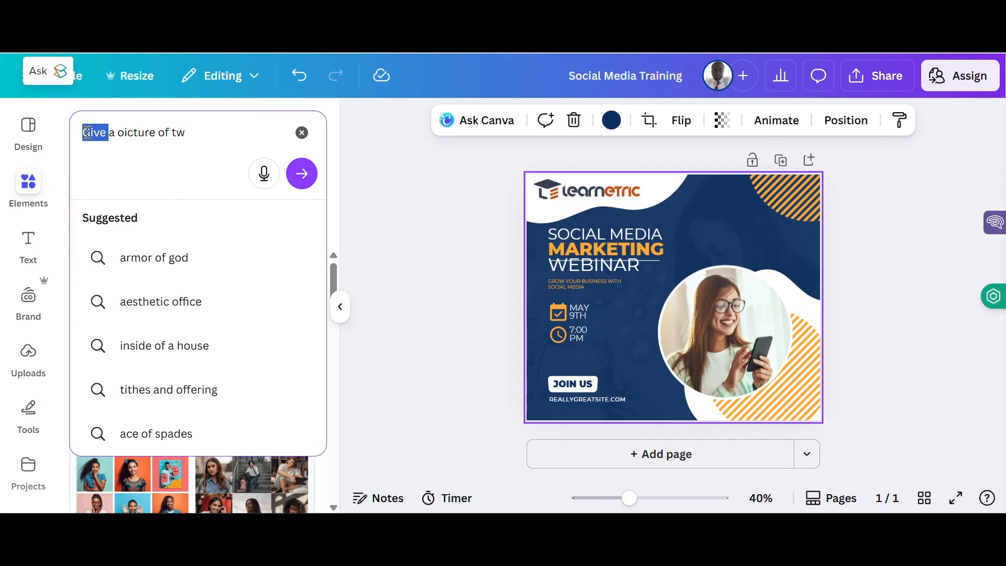
text(create)
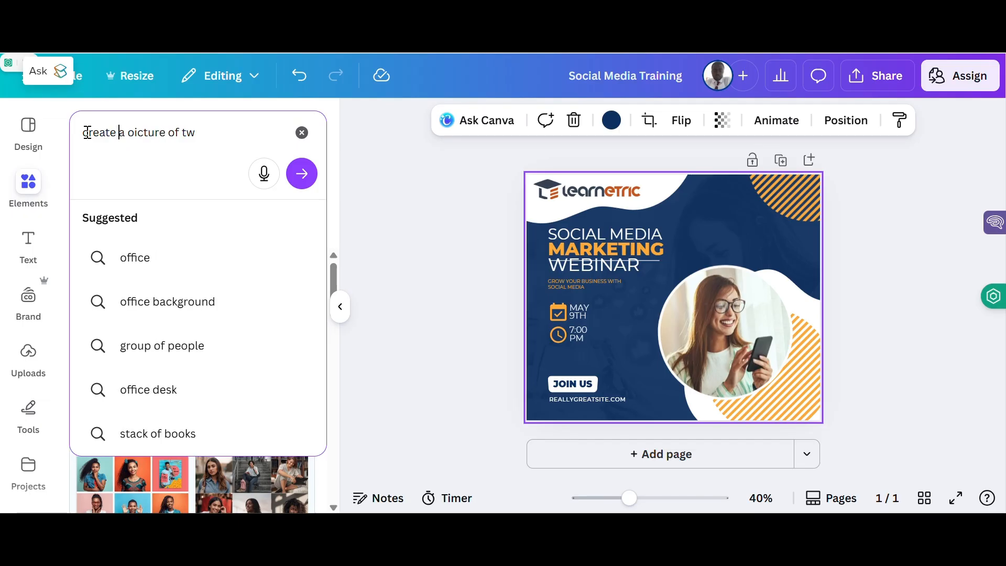
click(133, 132)
key(BackSpace)
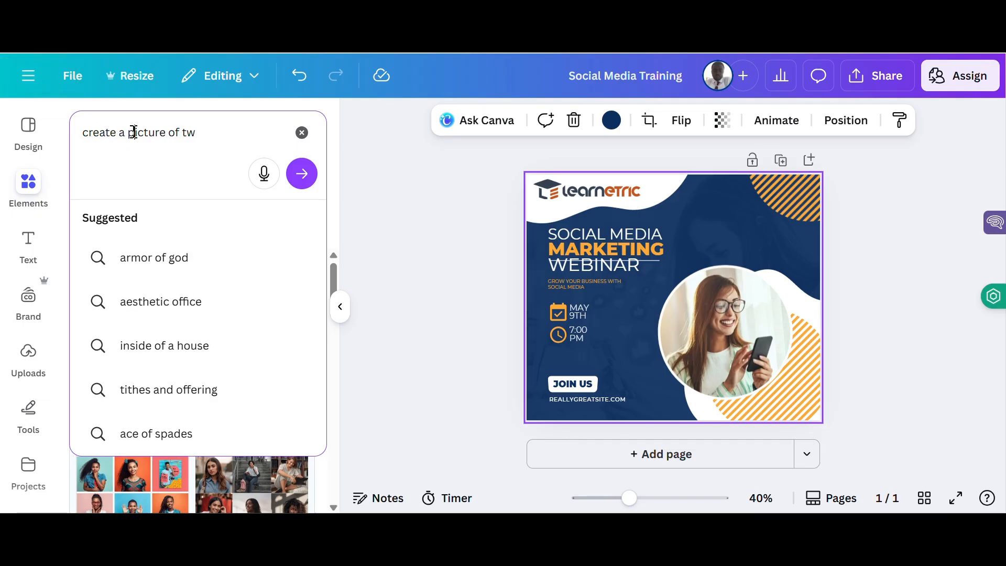
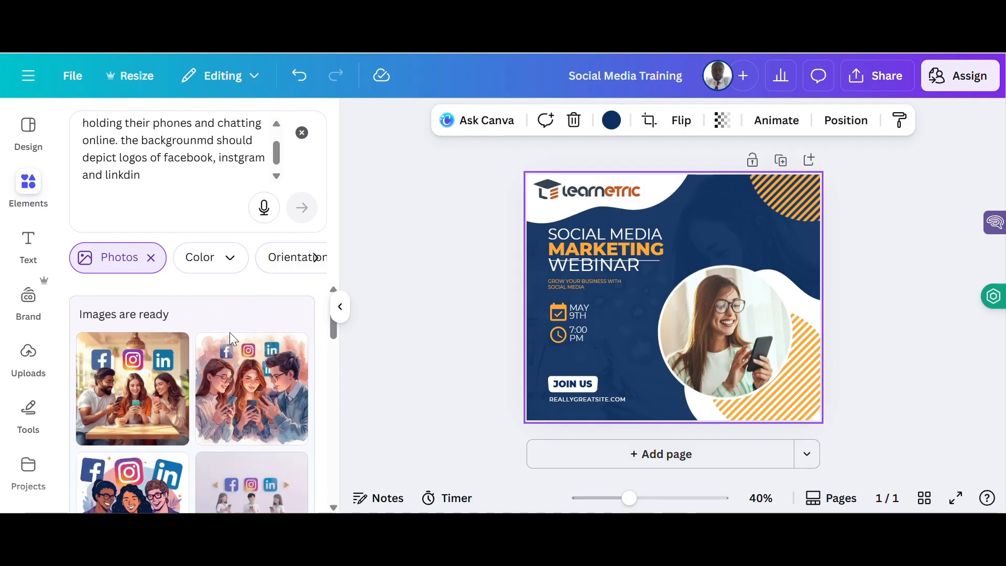
Fill the circular frame with the generated picture of three friends at a table using phones beneath social media logos.
click(146, 415)
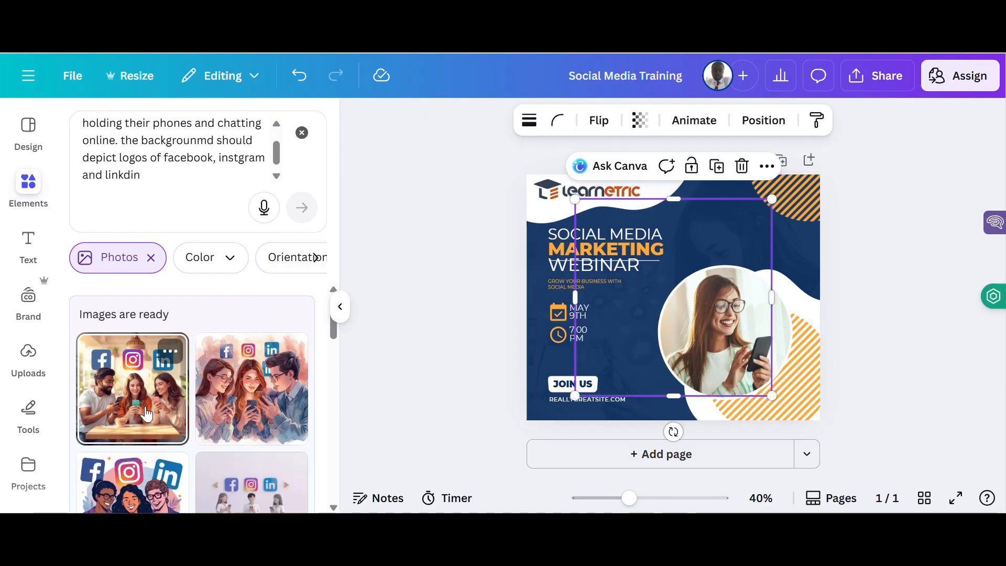
drag(699, 318, 739, 338)
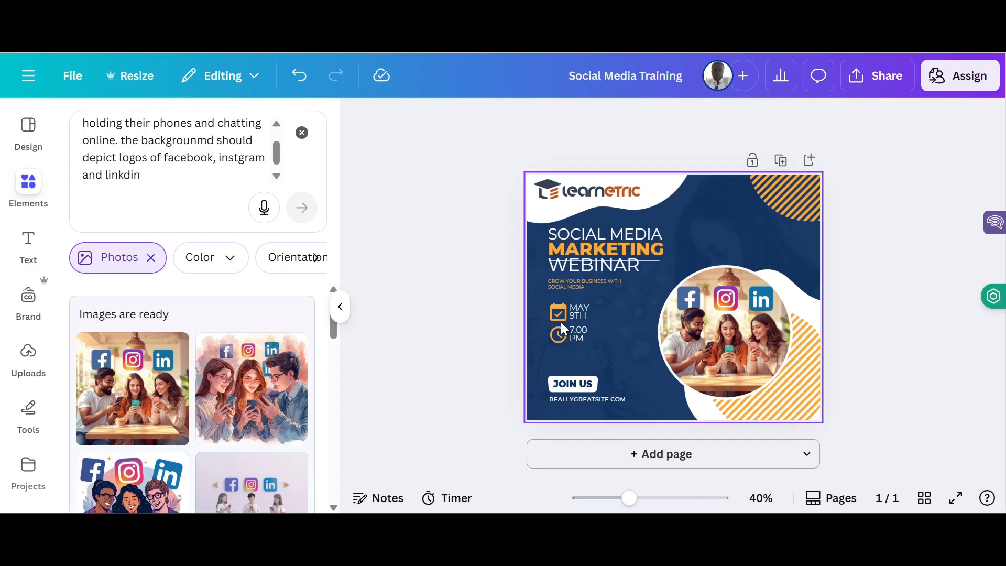
click(620, 262)
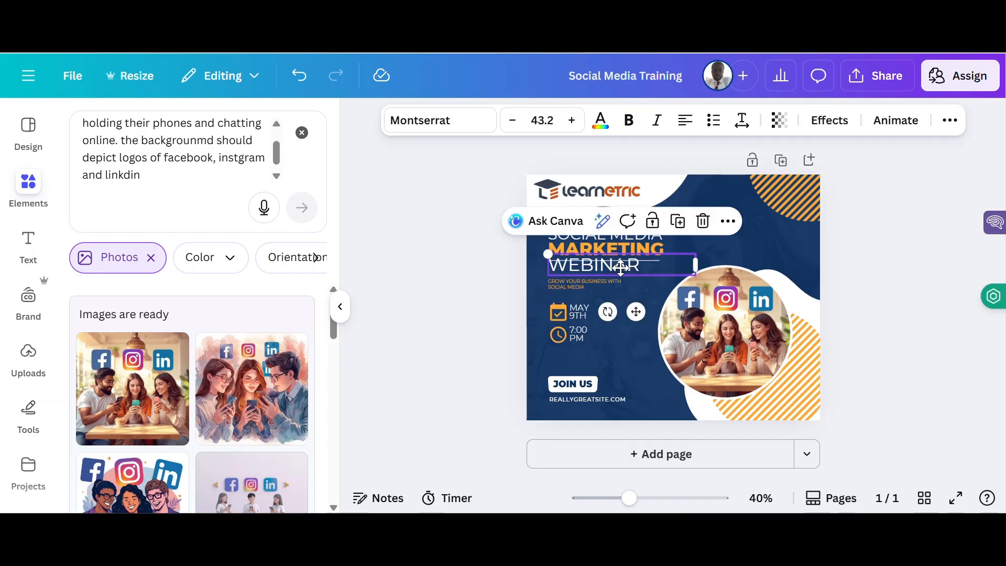
key(ctrl+z)
click(757, 228)
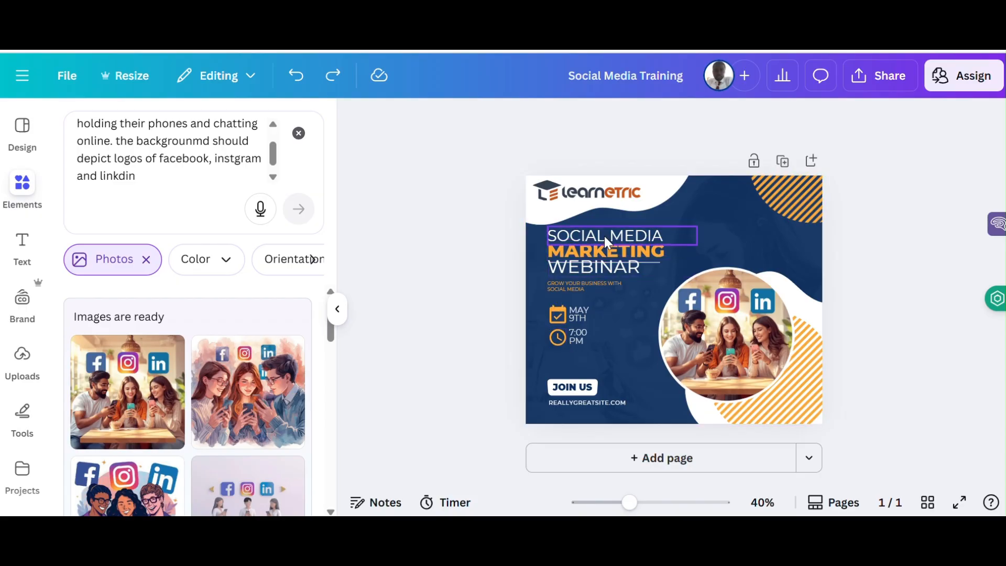
Replace the word MARKETING in the flyer's title with TRAINING.
click(605, 249)
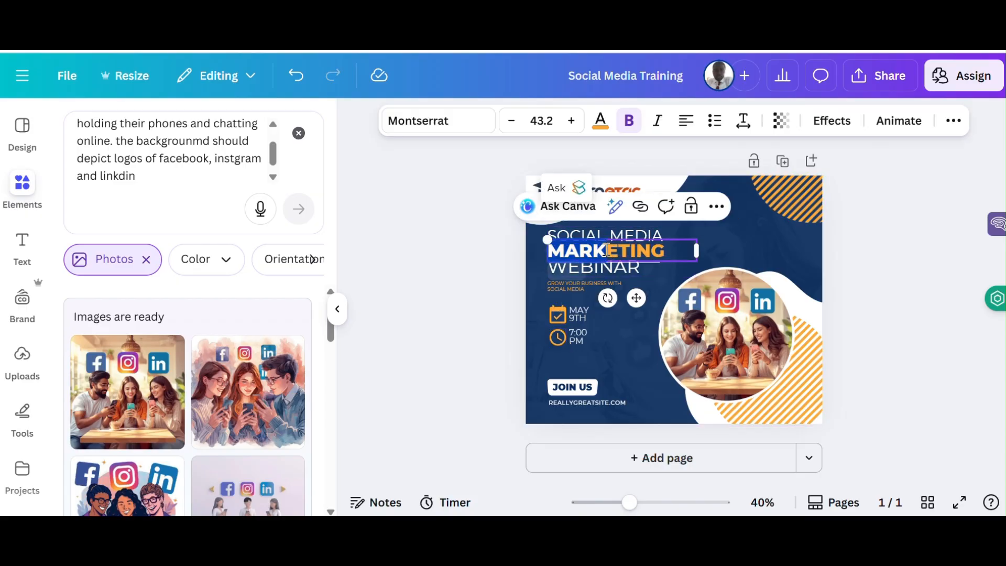
double_click(606, 249)
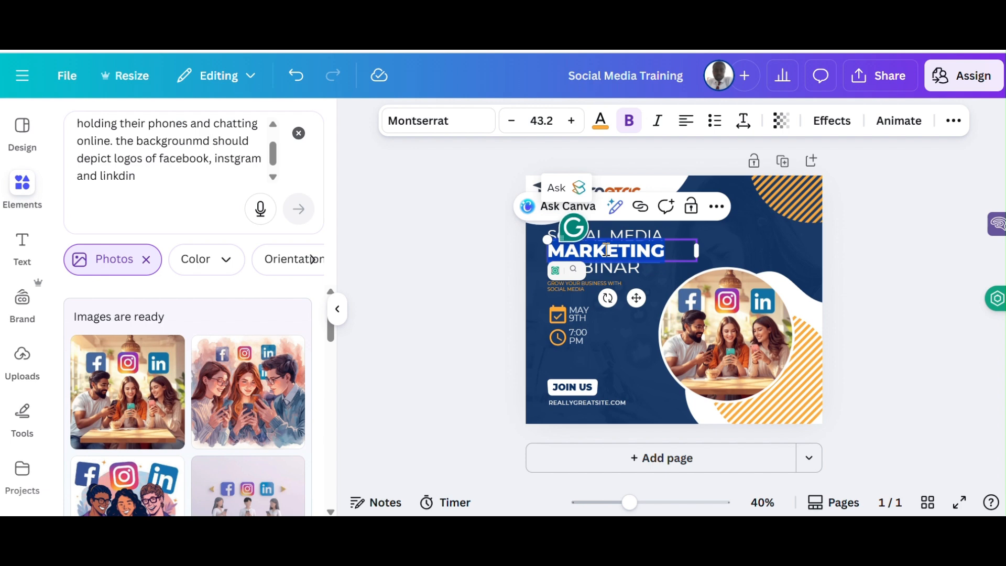
text(T)
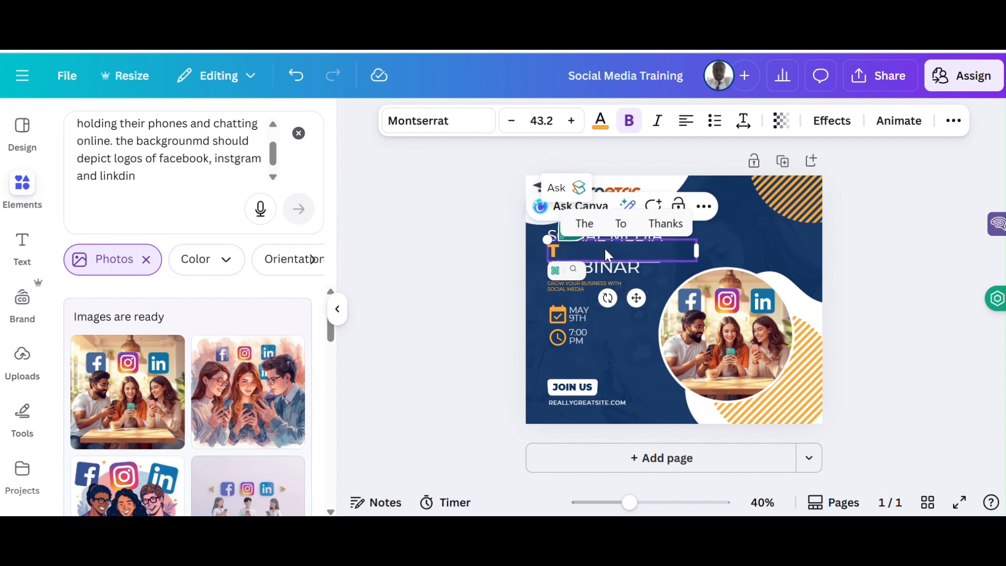
text(RAI)
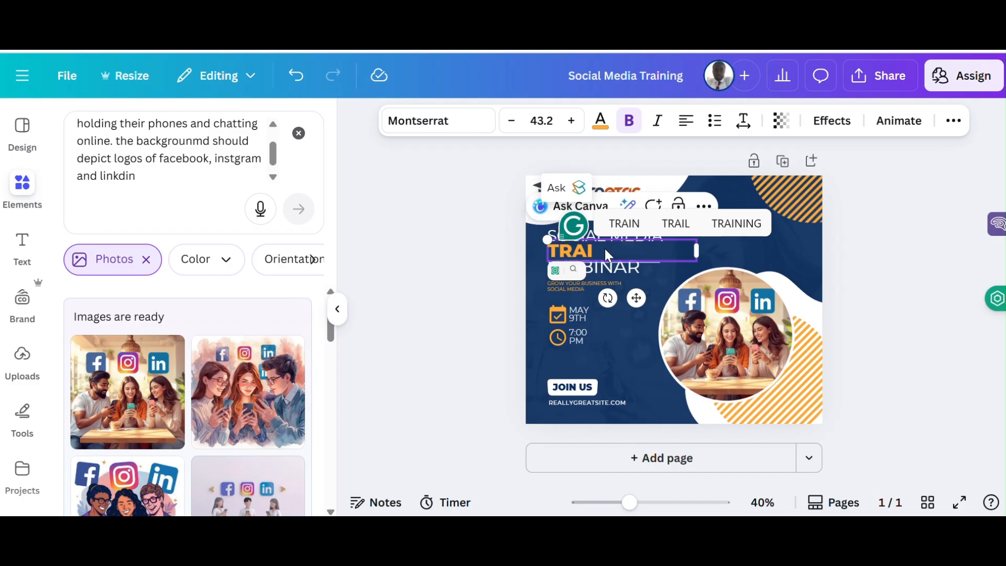
text(NING)
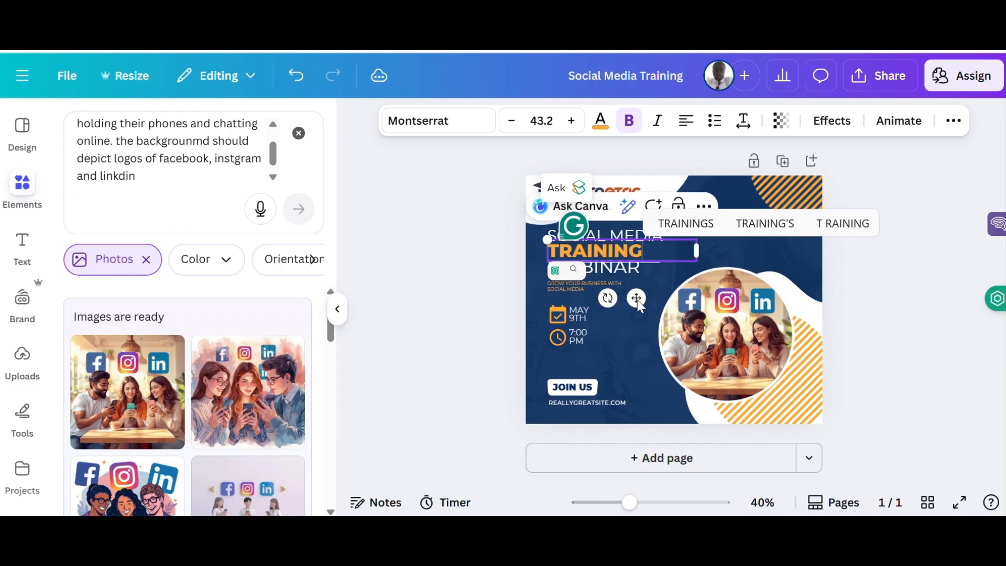
click(648, 300)
Try deleting the WEBINAR line from the flyer's title, and undo the deletion.
click(635, 272)
key(Delete)
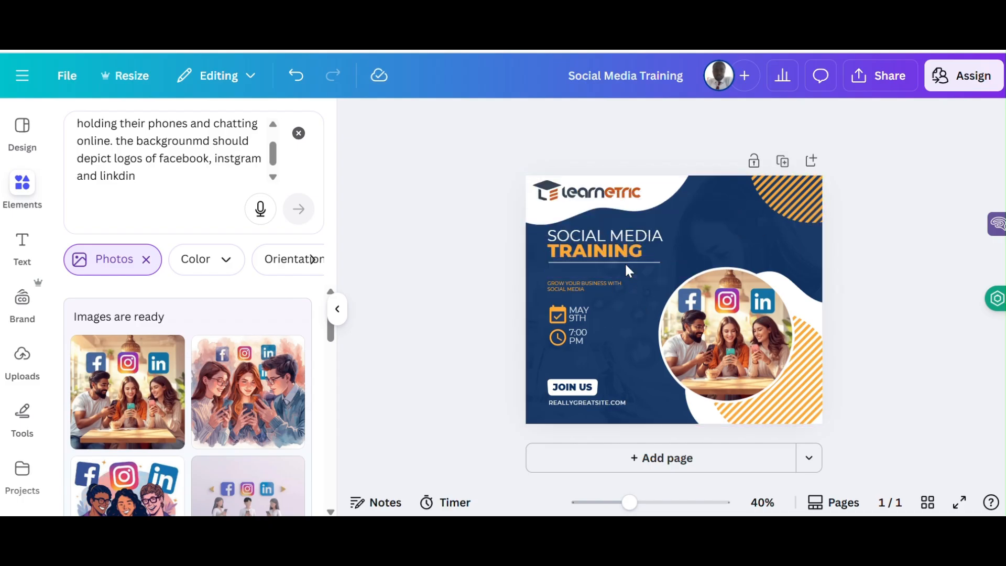
click(649, 262)
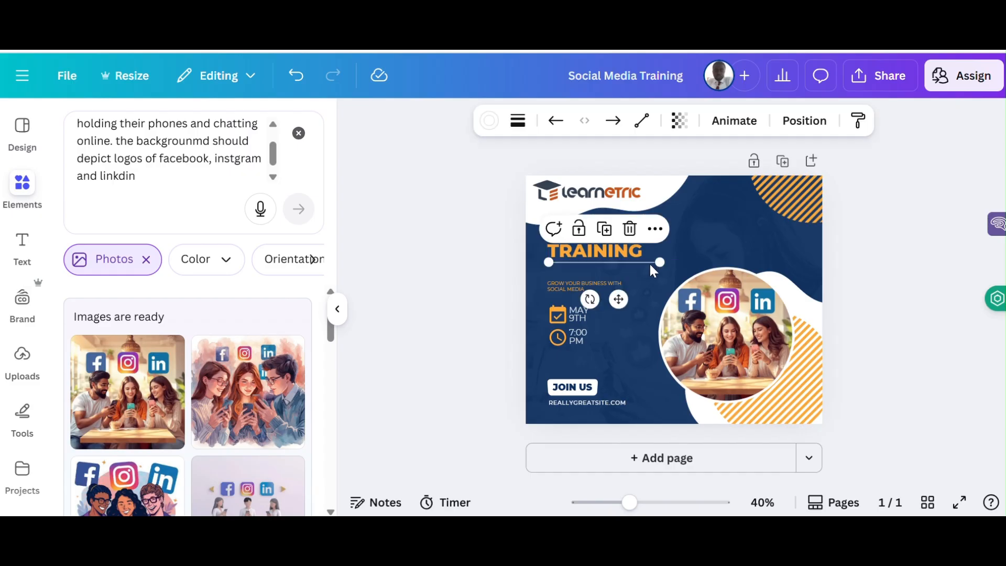
key(Escape)
click(644, 253)
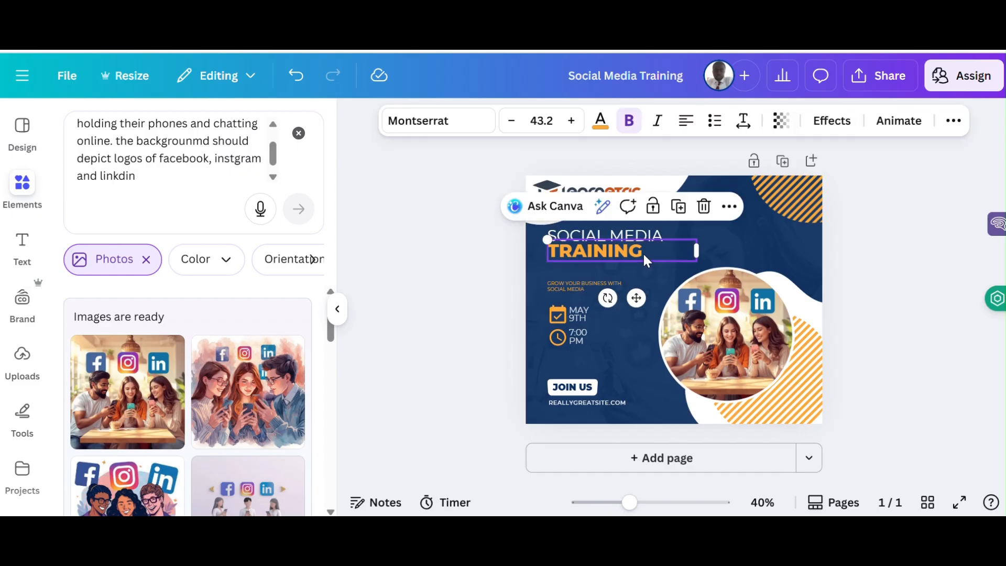
key(ctrl+z)
key(ctrl+z)
Replace the WEBINAR line of the flyer's title with WITH CANVA.
double_click(614, 266)
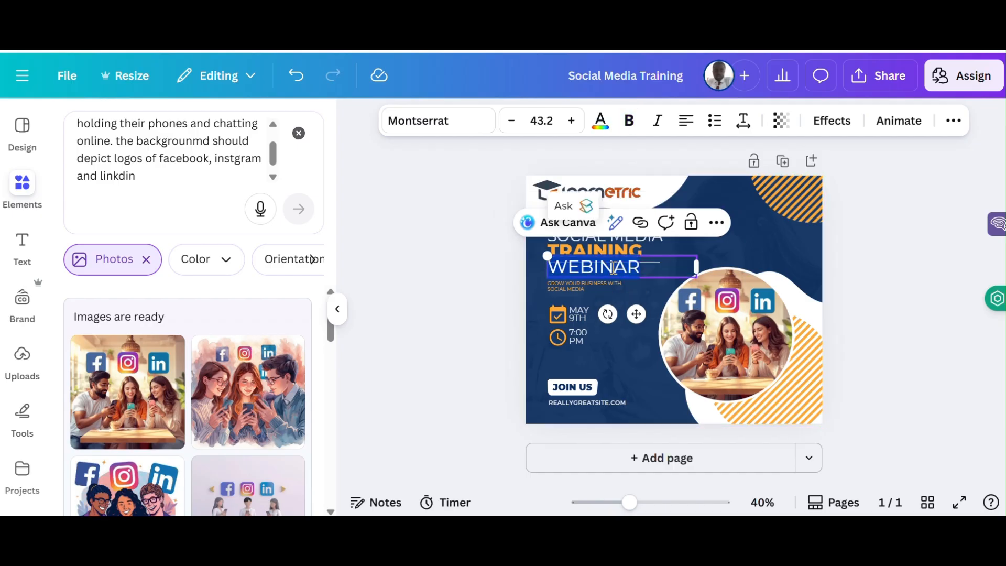
text(WITH CANVA)
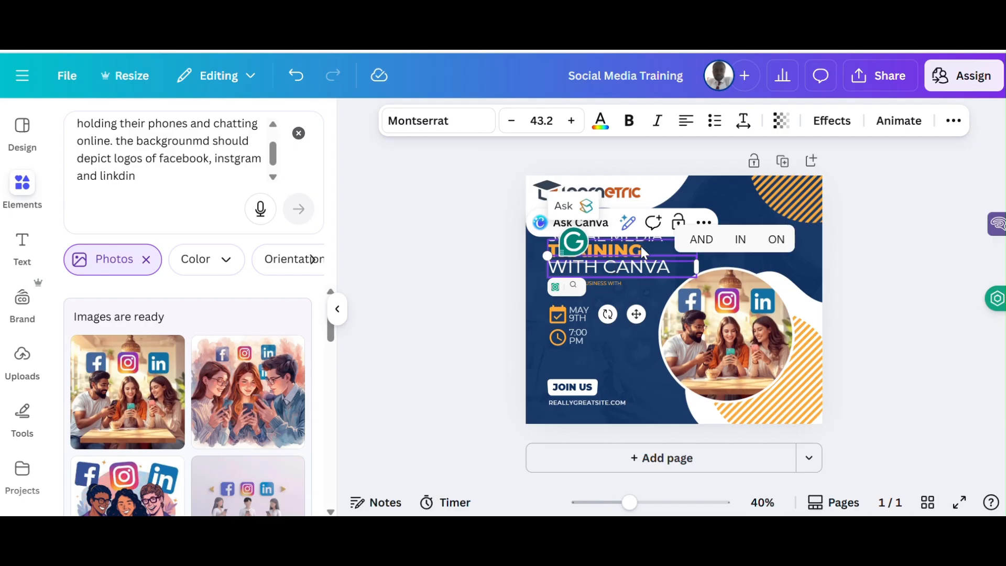
click(640, 247)
Add the word DESIGN after SOCIAL MEDIA in the first line of the flyer's title.
click(671, 233)
click(671, 233)
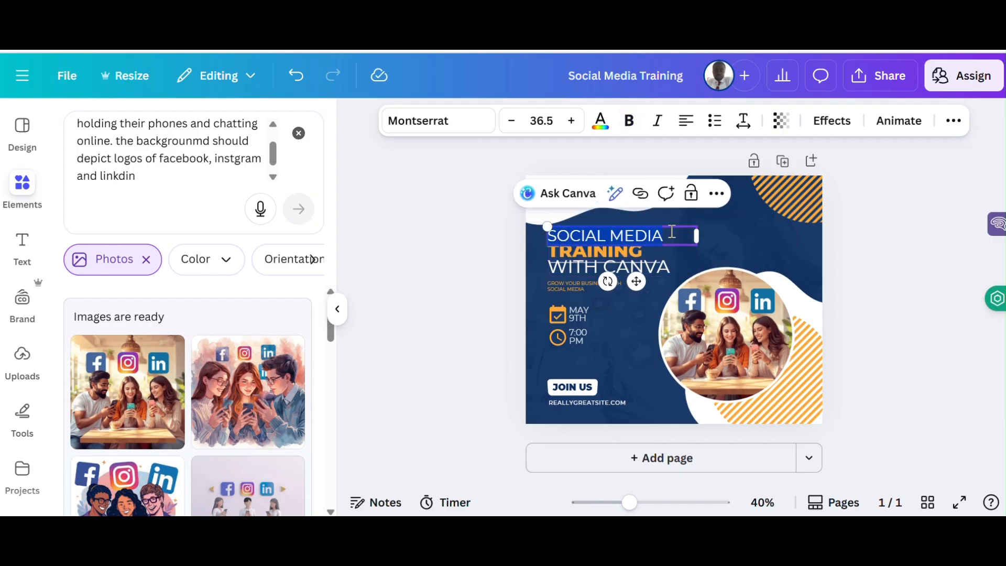
text(DESIGN)
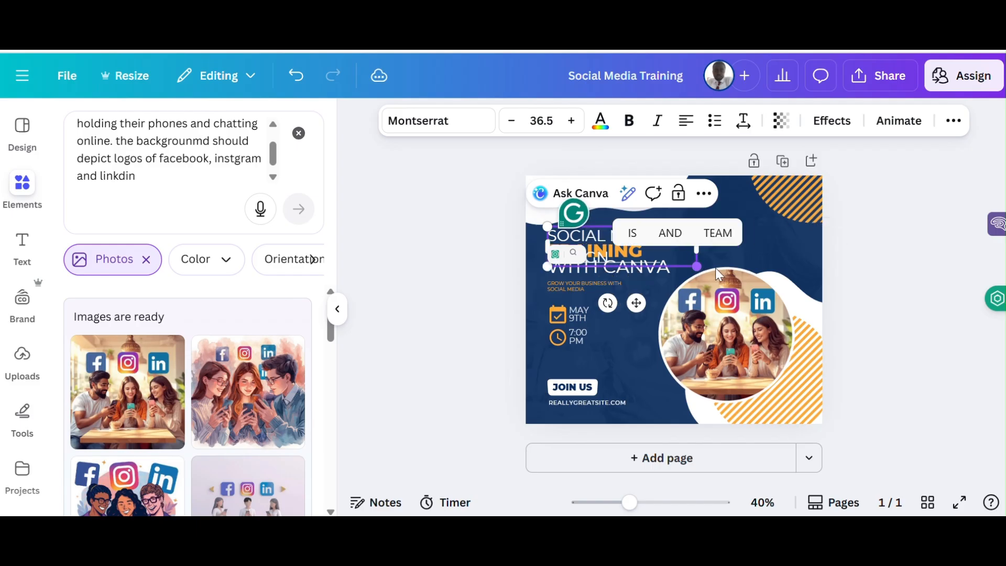
Separate the overlapping title lines so SOCIAL MEDIA DESIGN, TRAINING and WITH CANVA stack one below the other.
click(803, 241)
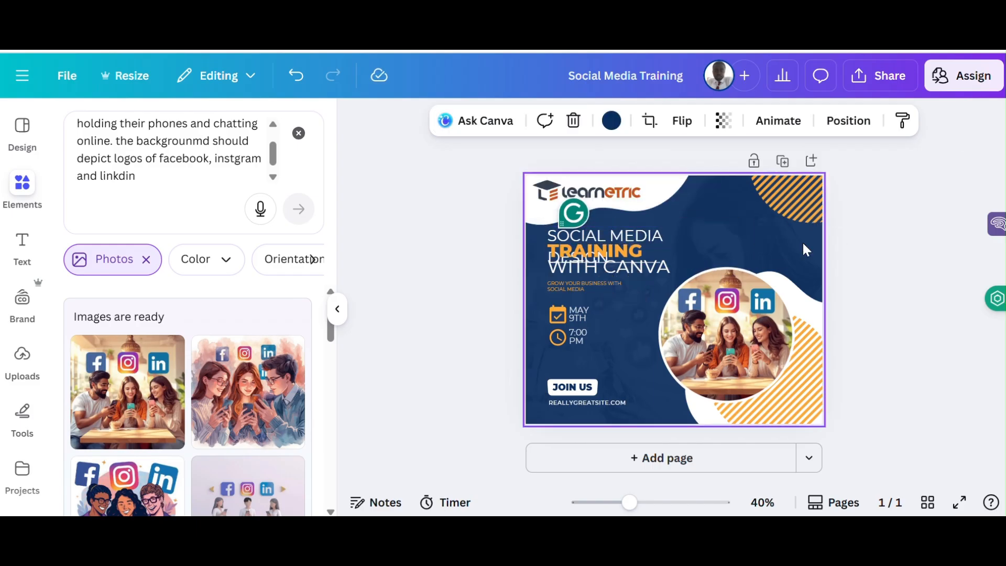
drag(651, 263, 651, 239)
key(ctrl+z)
click(652, 259)
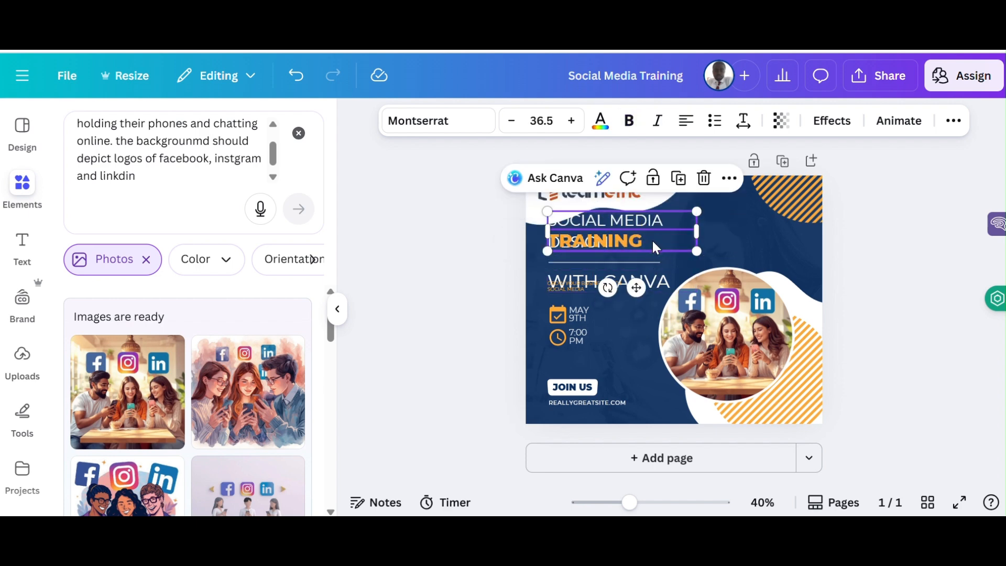
key(Escape)
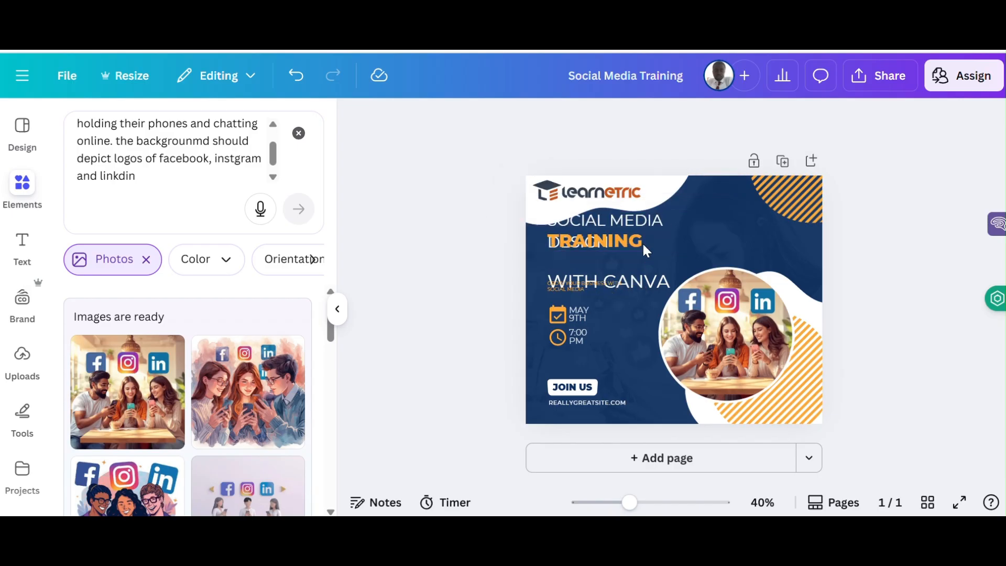
click(650, 220)
mouse_move(651, 222)
mouse_down()
mouse_move(650, 241)
mouse_move(651, 204)
mouse_up()
drag(627, 250, 627, 272)
click(803, 251)
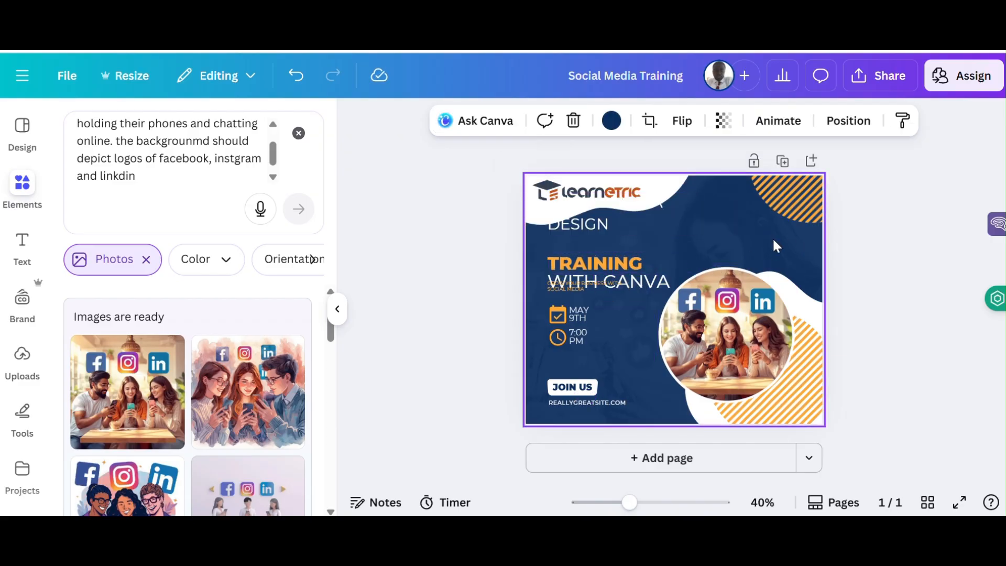
drag(644, 217, 639, 238)
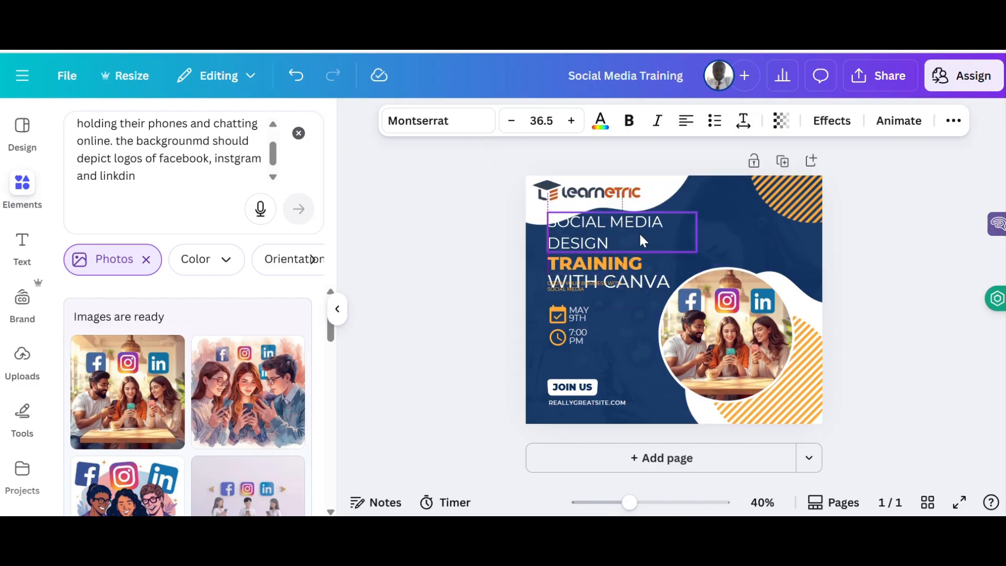
Group the title's TRAINING and WITH CANVA lines, then try shrinking the group and undo the resize.
shift+click(654, 285)
shift+click(630, 263)
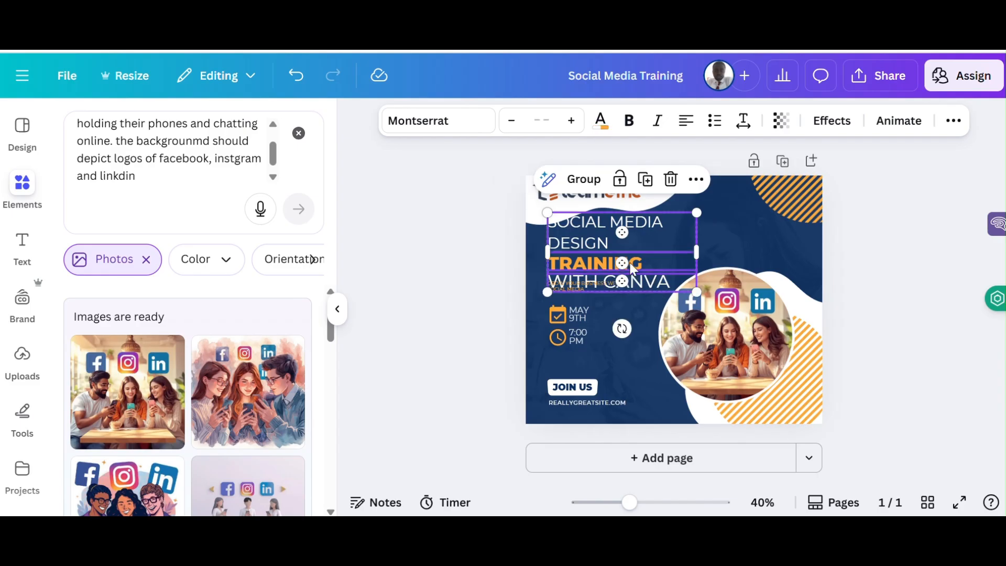
shift+click(654, 241)
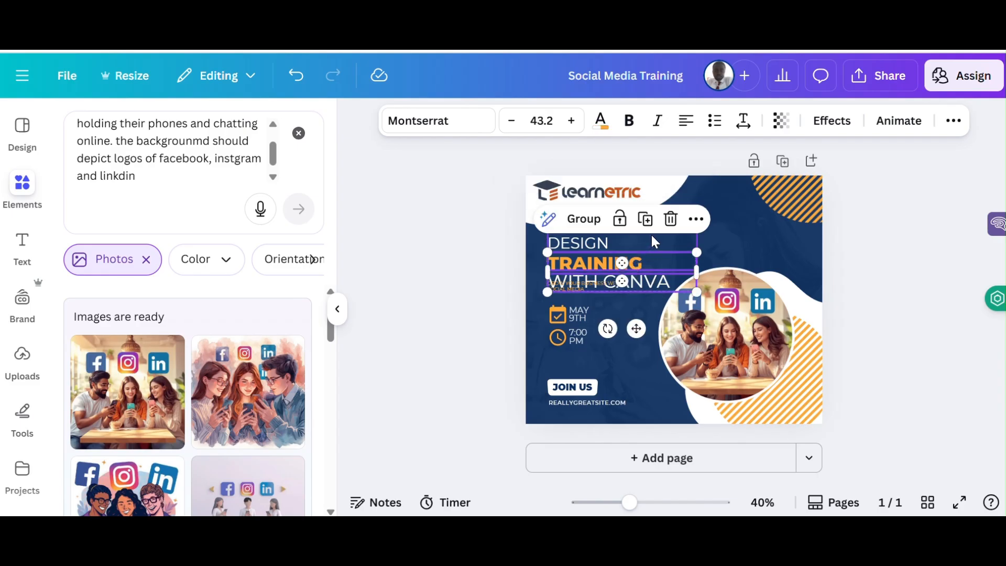
click(579, 229)
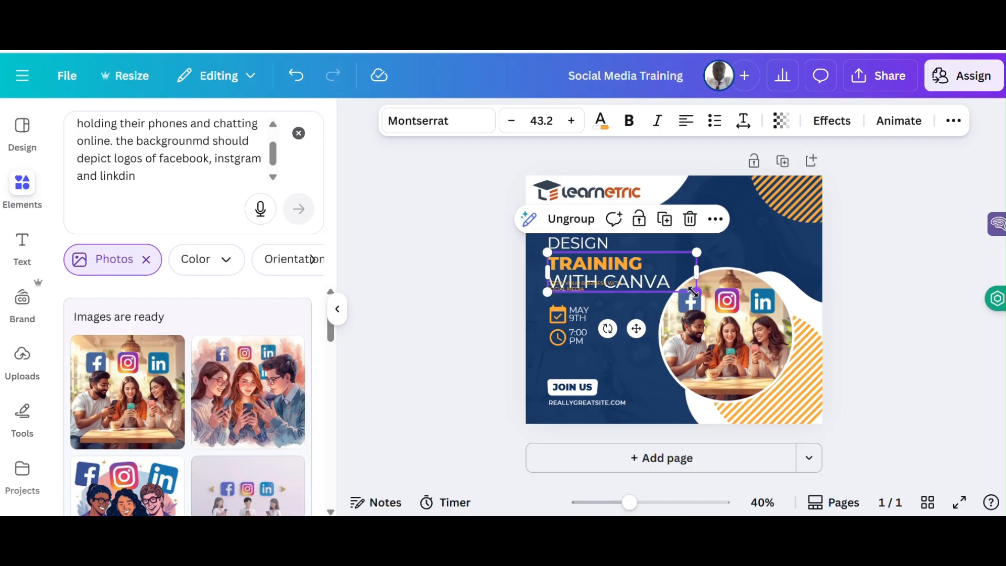
drag(692, 291, 662, 277)
key(ctrl+z)
Nudge the TRAINING and WITH CANVA group slightly and group it with the SOCIAL MEDIA DESIGN line.
click(771, 237)
click(652, 219)
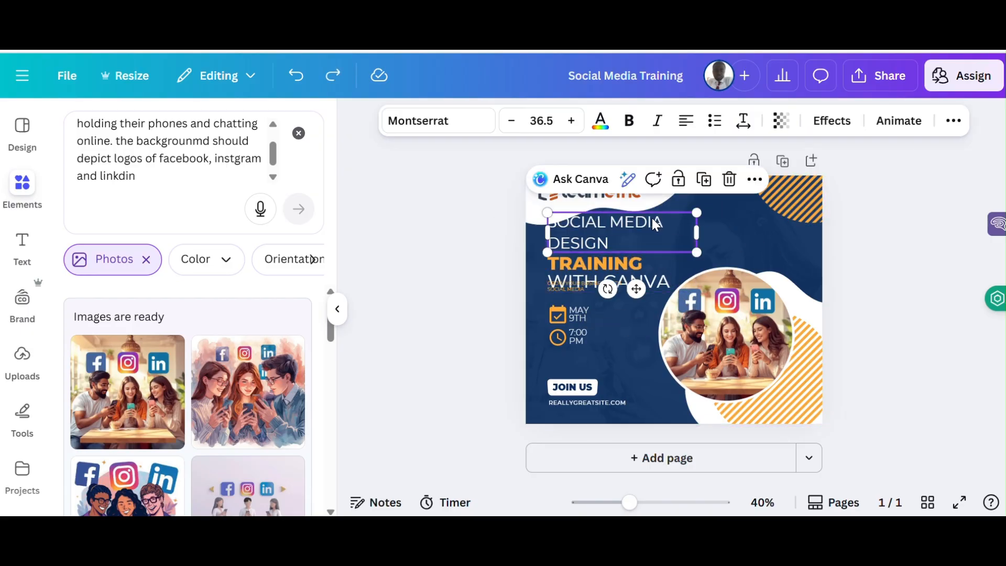
click(607, 263)
mouse_move(608, 263)
mouse_down()
mouse_move(624, 276)
mouse_move(613, 261)
mouse_up()
shift+click(606, 237)
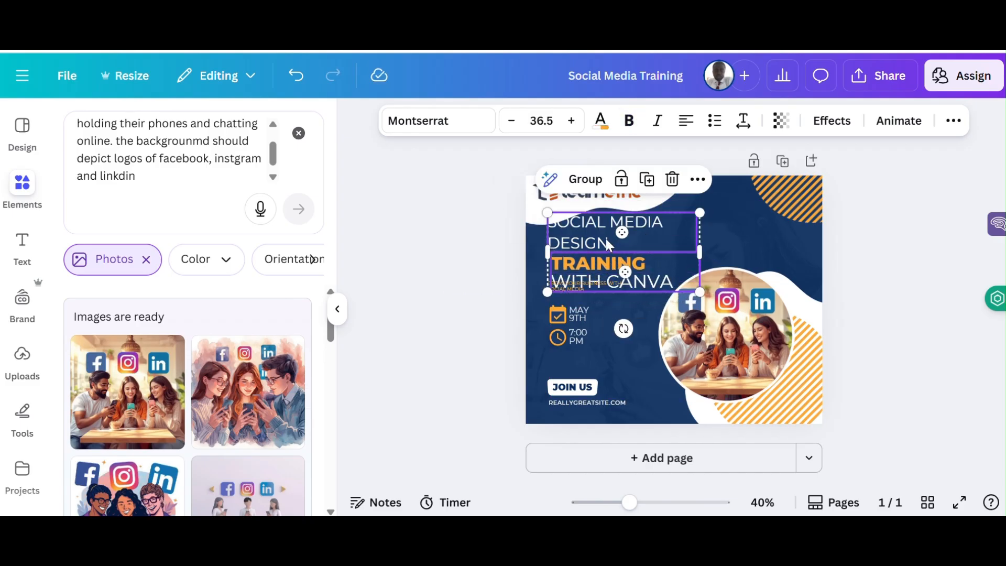
click(579, 181)
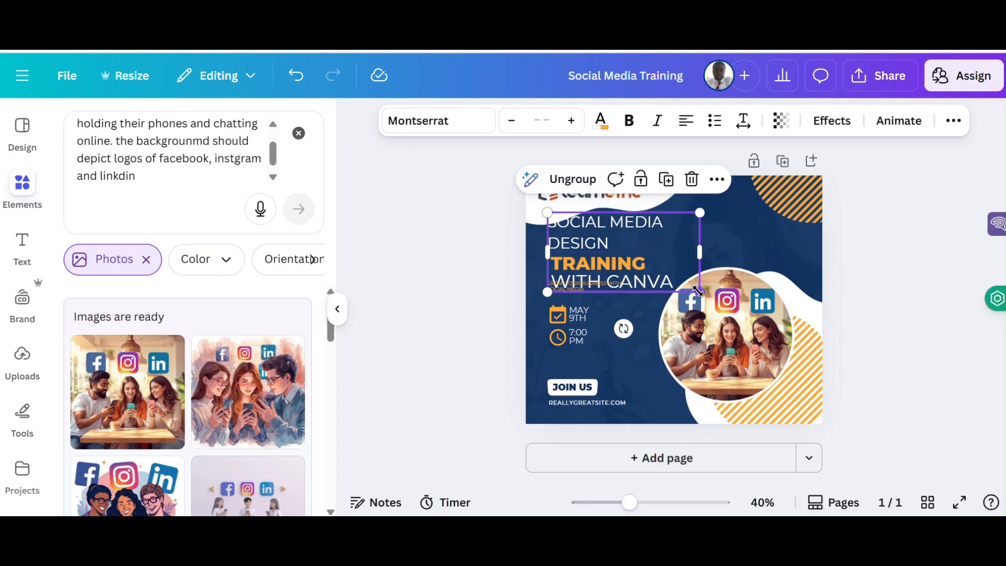
Shrink the title group, widen its text box slightly, and nudge the tagline beneath it down.
drag(695, 291, 618, 274)
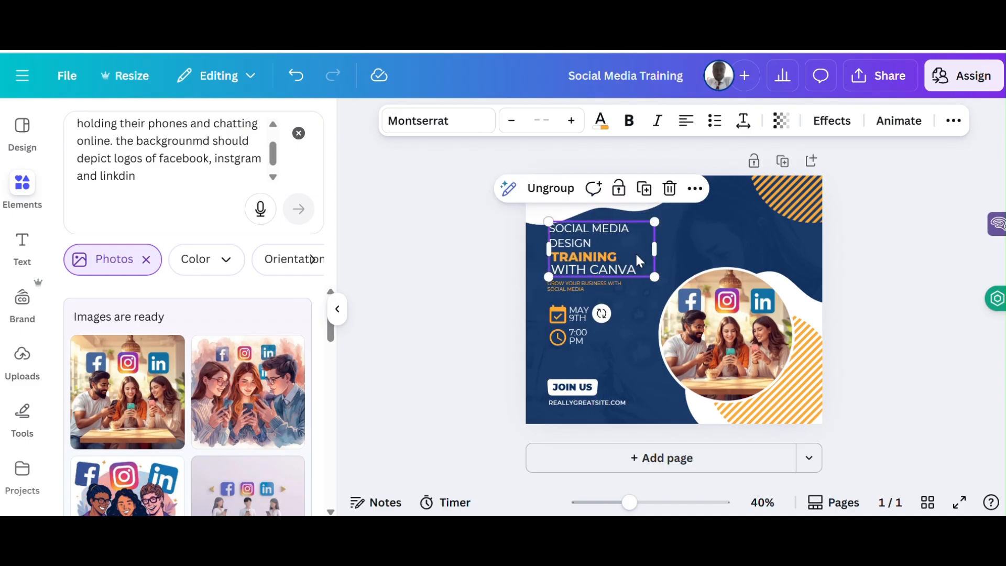
drag(673, 243, 672, 246)
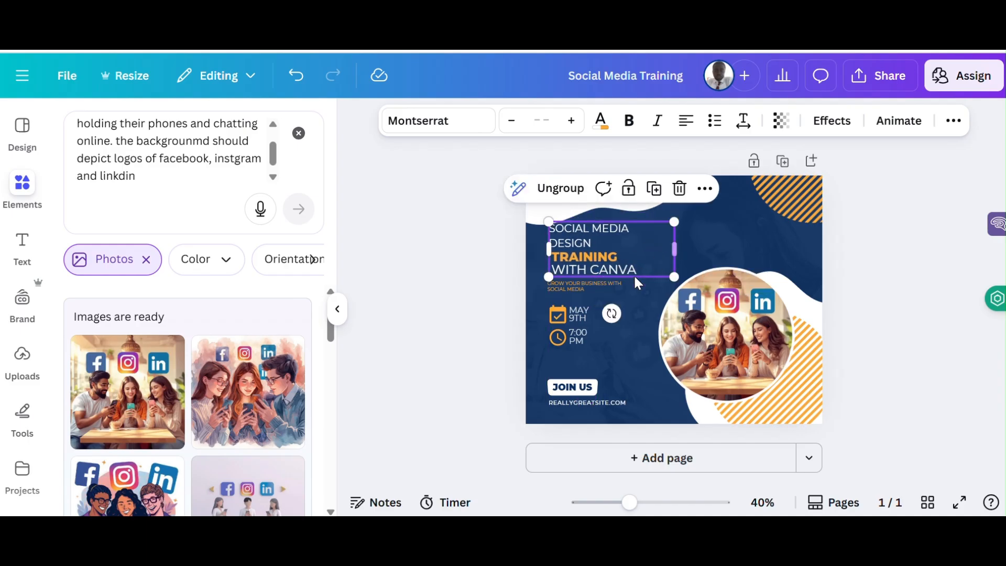
click(589, 287)
drag(590, 290, 591, 296)
Move the title group slightly down on the flyer and enlarge it a little.
click(674, 316)
click(603, 261)
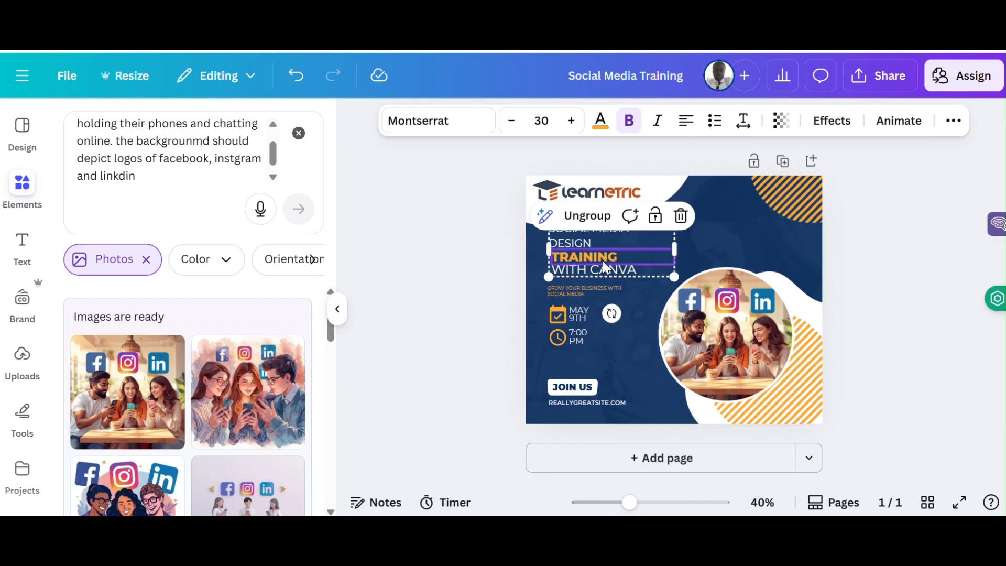
drag(602, 261, 601, 269)
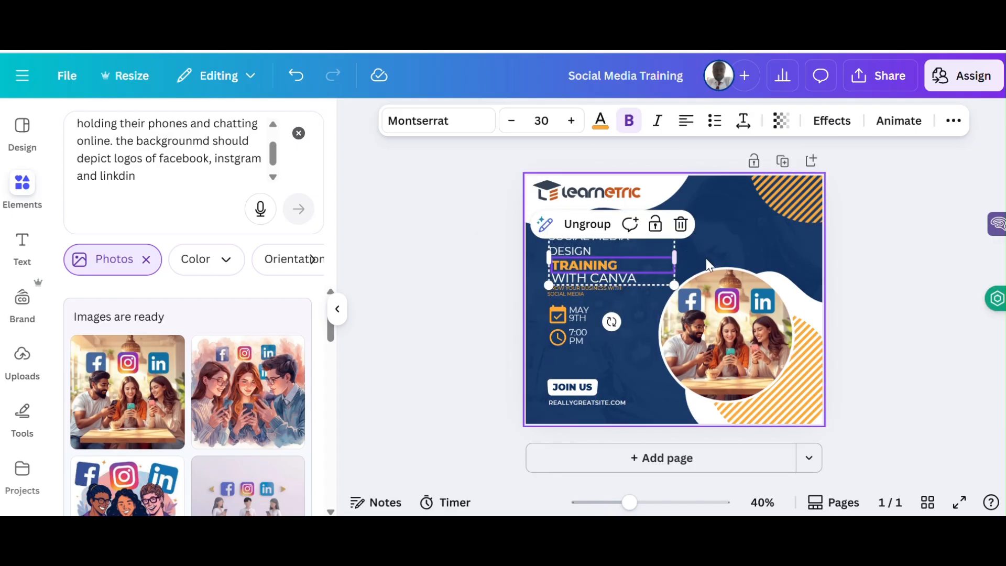
click(697, 256)
click(661, 231)
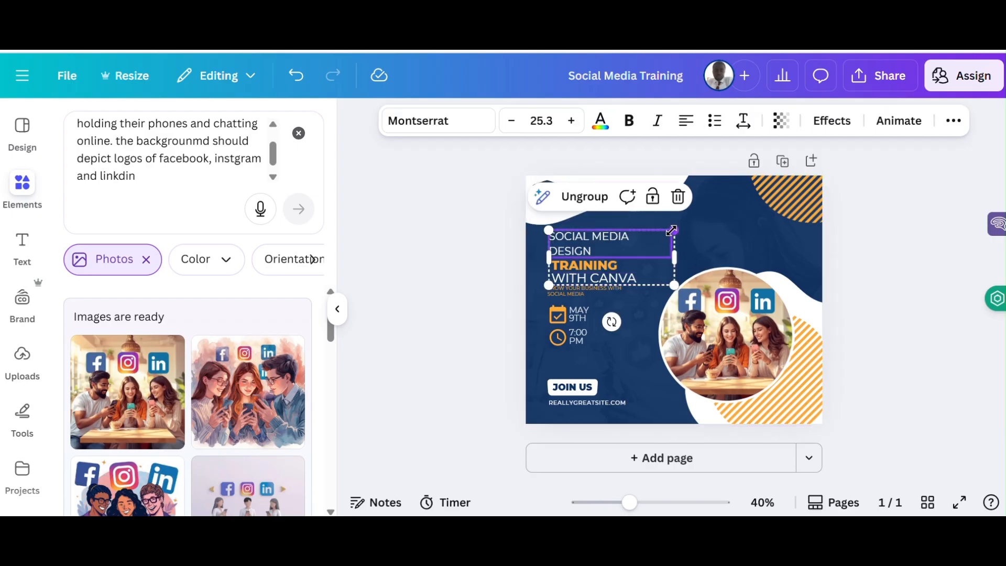
drag(674, 229, 682, 224)
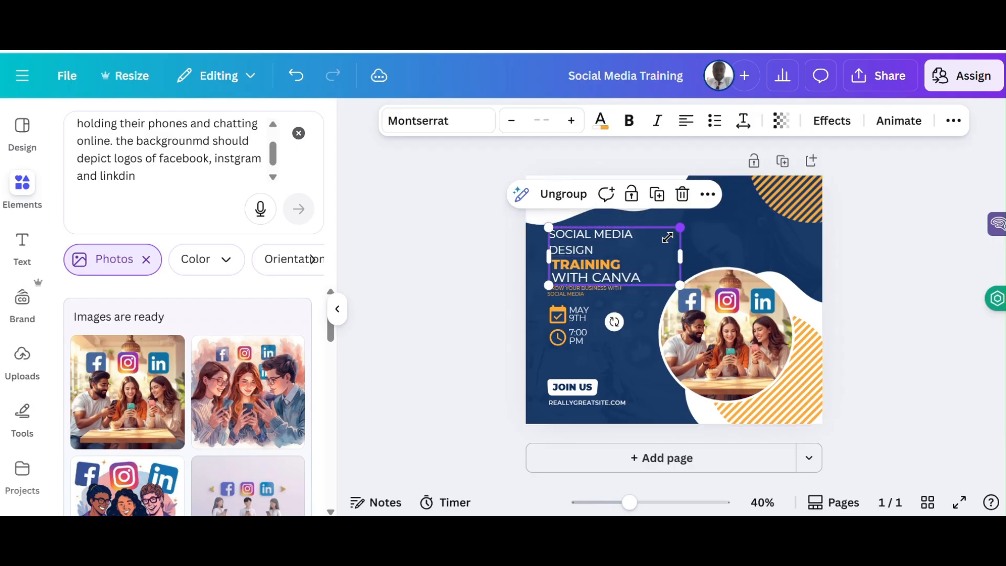
Delete the GROW YOUR BUSINESS WITH SOCIAL MEDIA tagline and move the title group down into the freed space.
click(597, 291)
key(Delete)
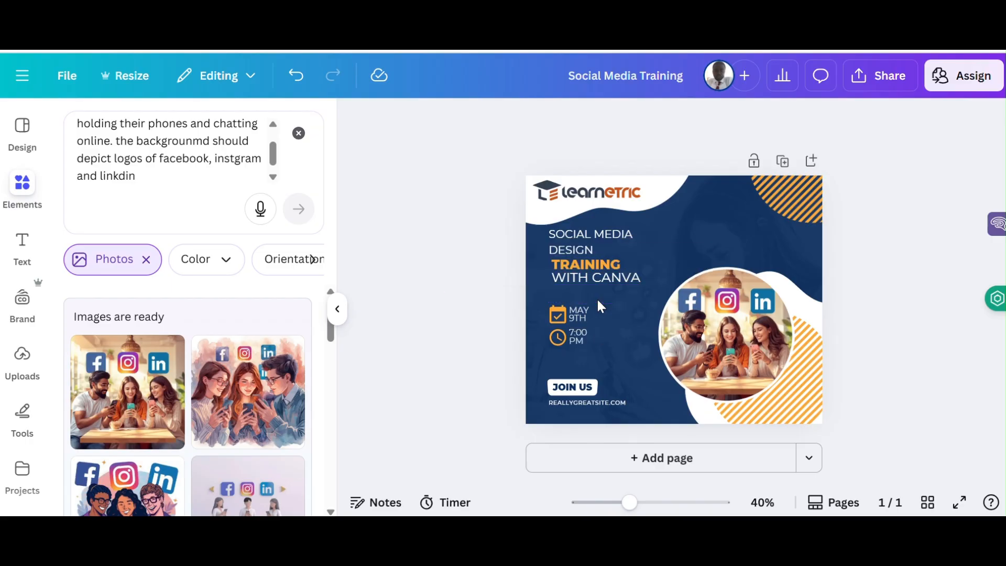
click(579, 268)
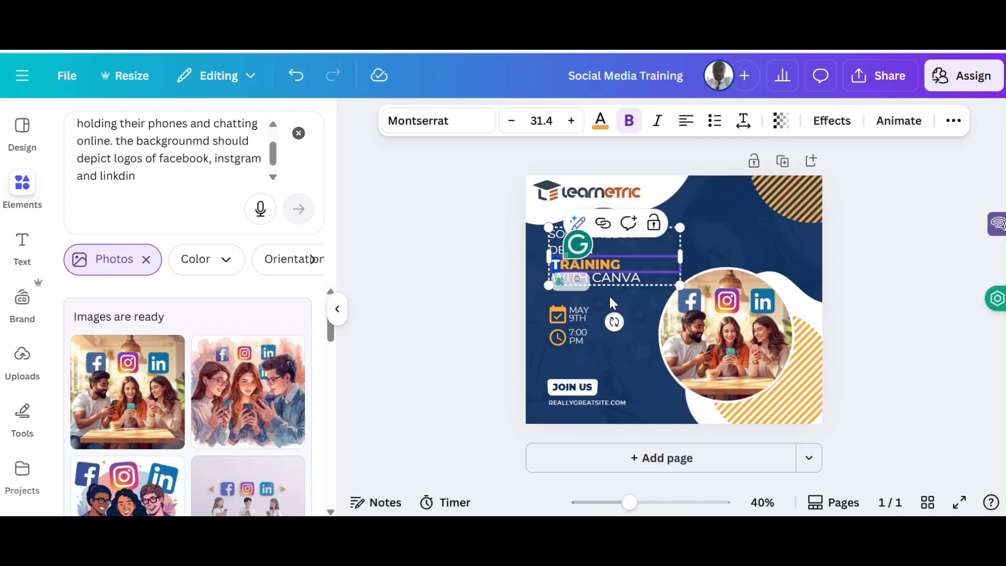
click(624, 297)
click(622, 283)
drag(622, 283, 609, 294)
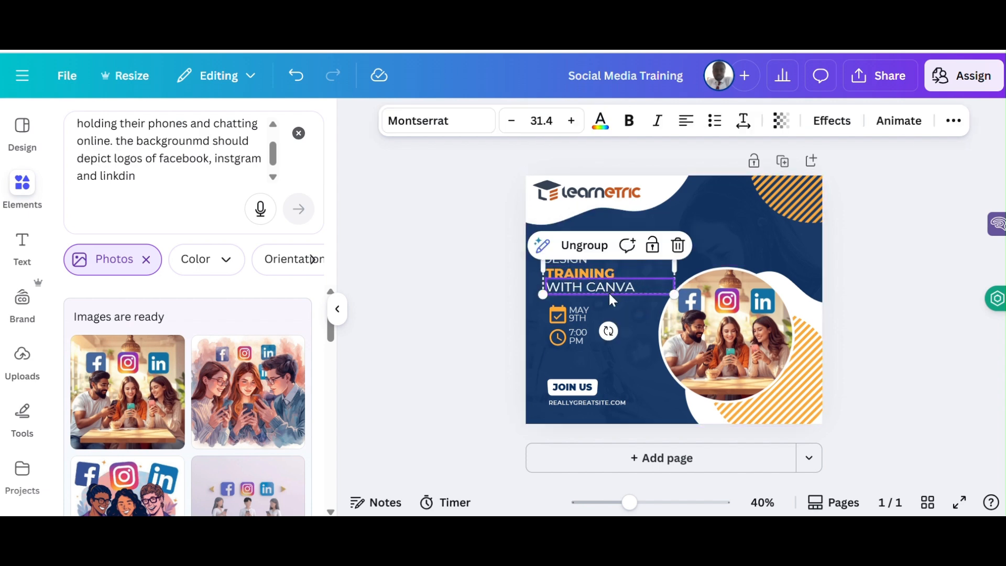
Shrink the date and time details with their icons and place them between the title and the JOIN US label.
click(555, 354)
drag(538, 353, 596, 344)
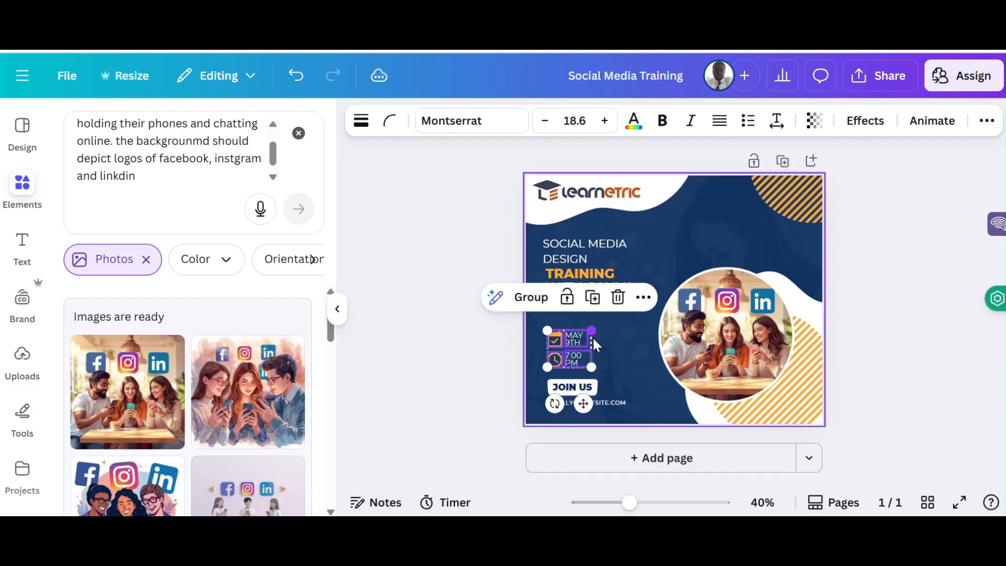
click(611, 401)
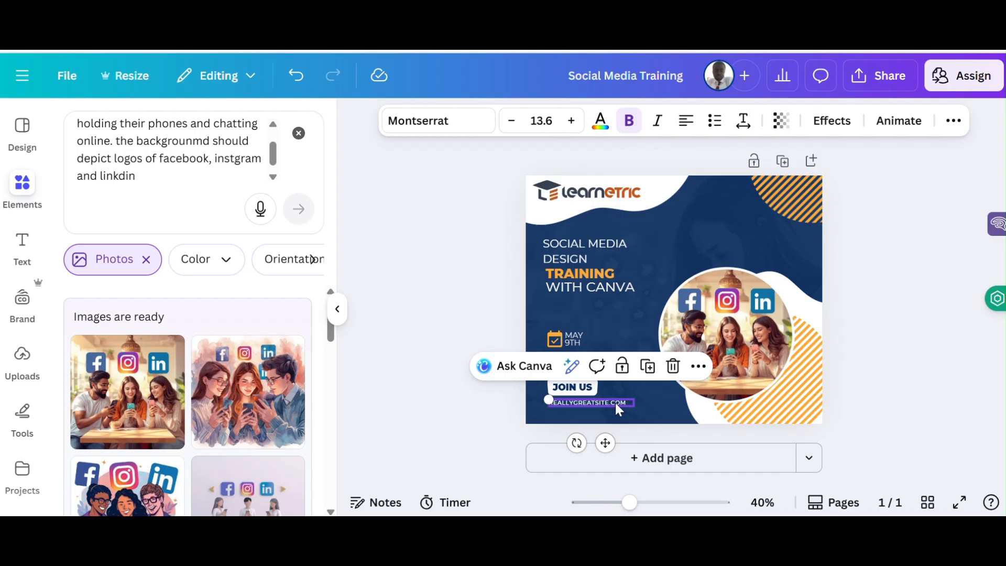
click(545, 320)
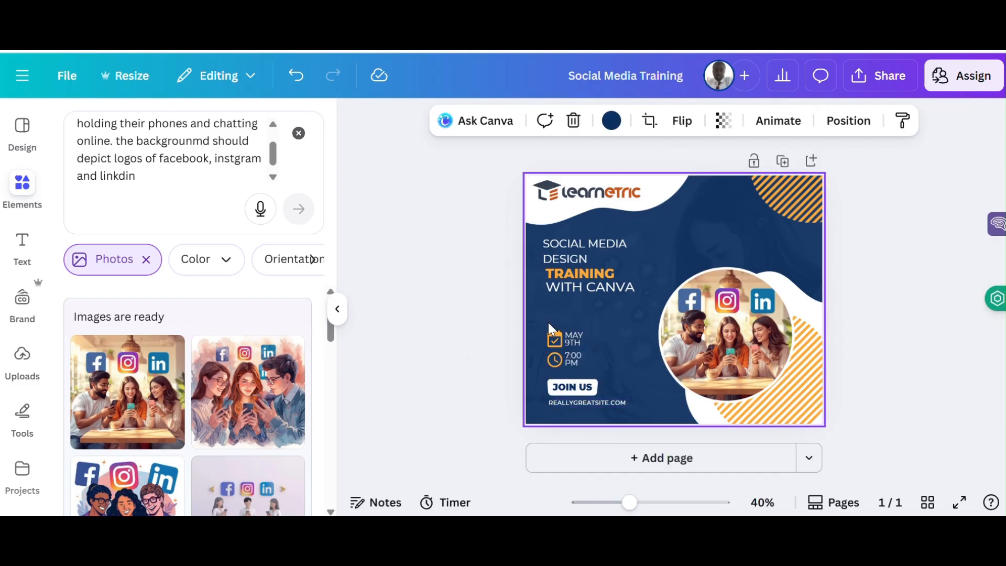
click(590, 360)
drag(583, 365, 578, 348)
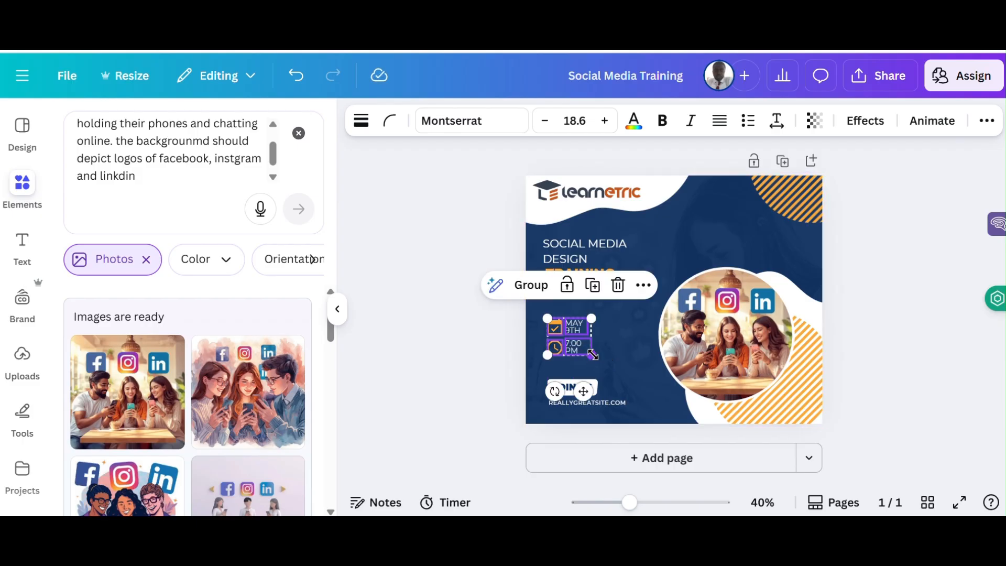
click(599, 356)
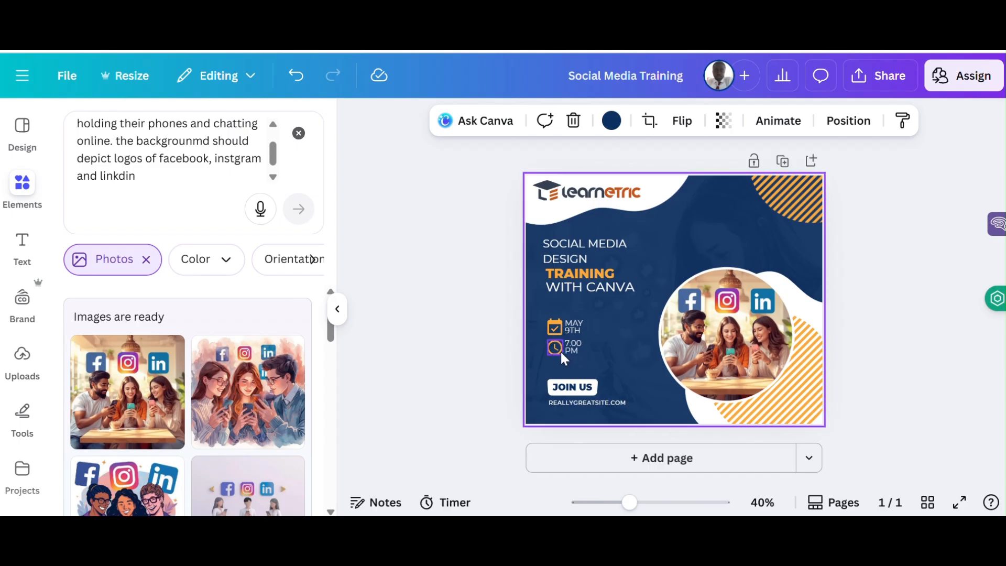
Search the element library's photos for Location.
click(22, 191)
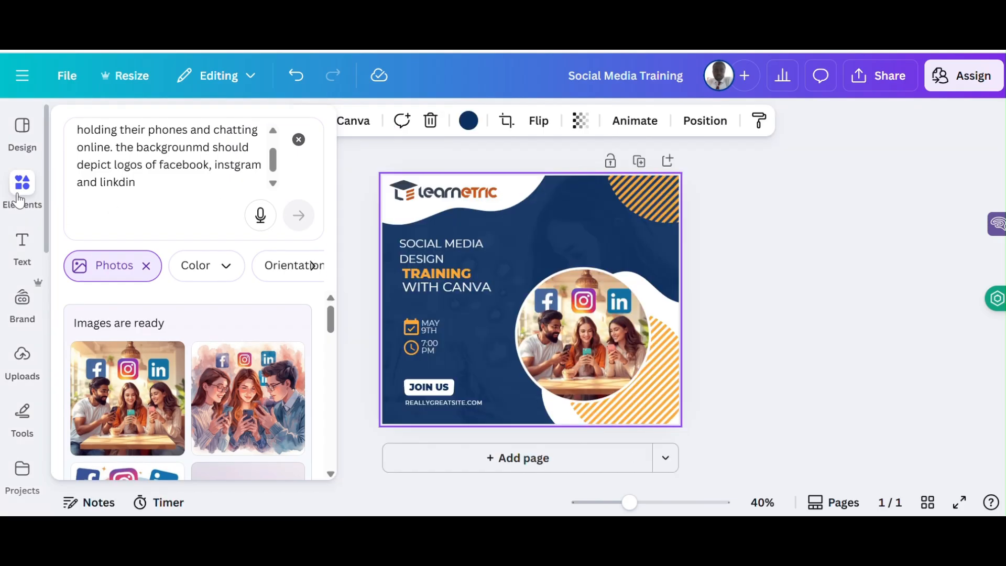
triple_click(123, 181)
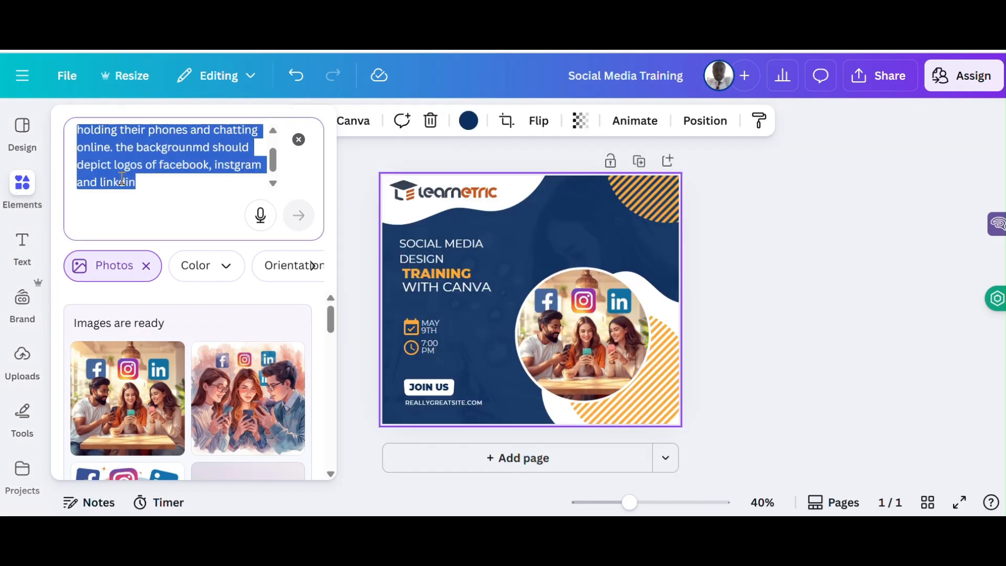
text(Locatio)
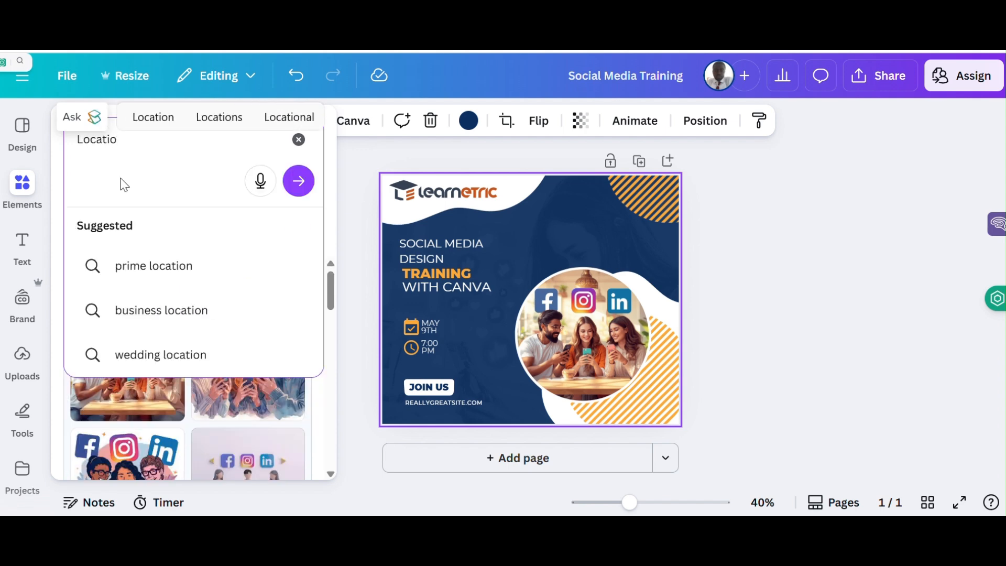
text(n)
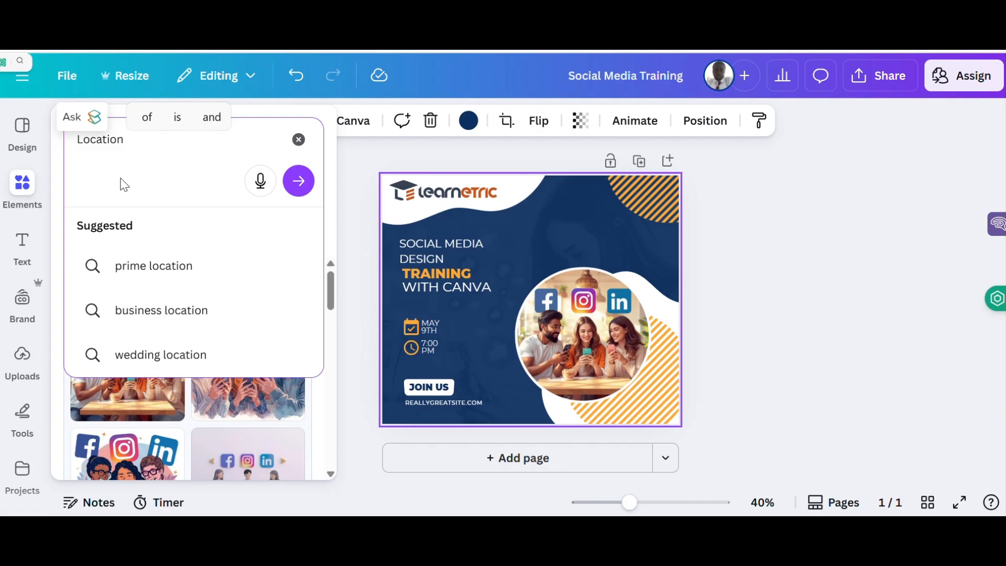
click(291, 182)
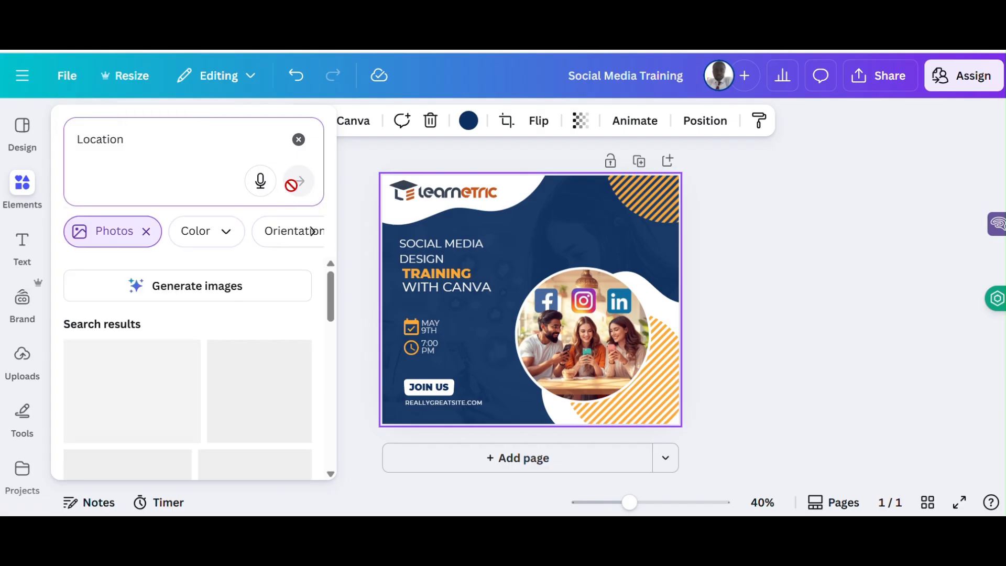
Browse the Location photo results and the available filters for a suitable location pin.
scroll(249, 406, down, 3)
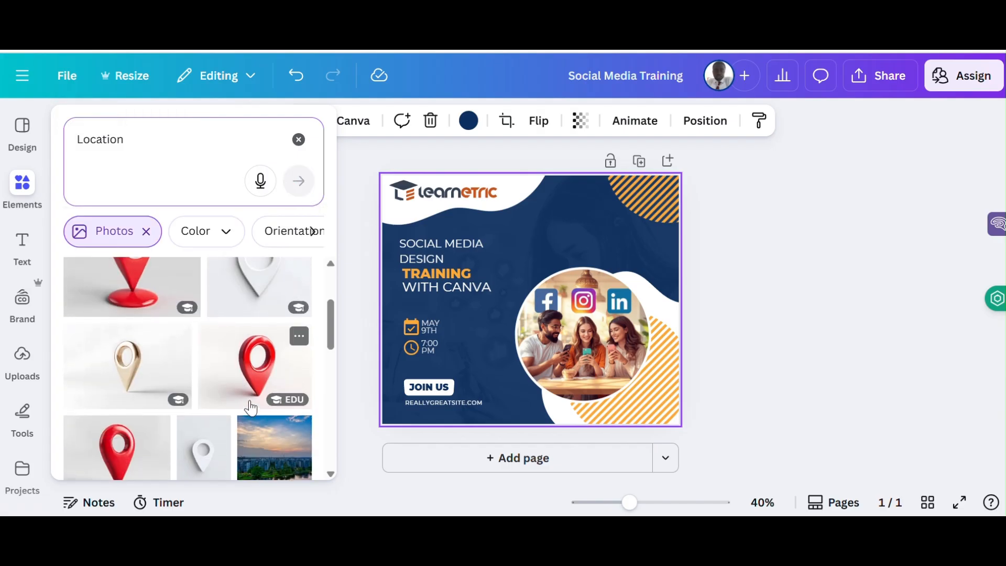
scroll(251, 409, up, 2)
scroll(250, 407, up, 1)
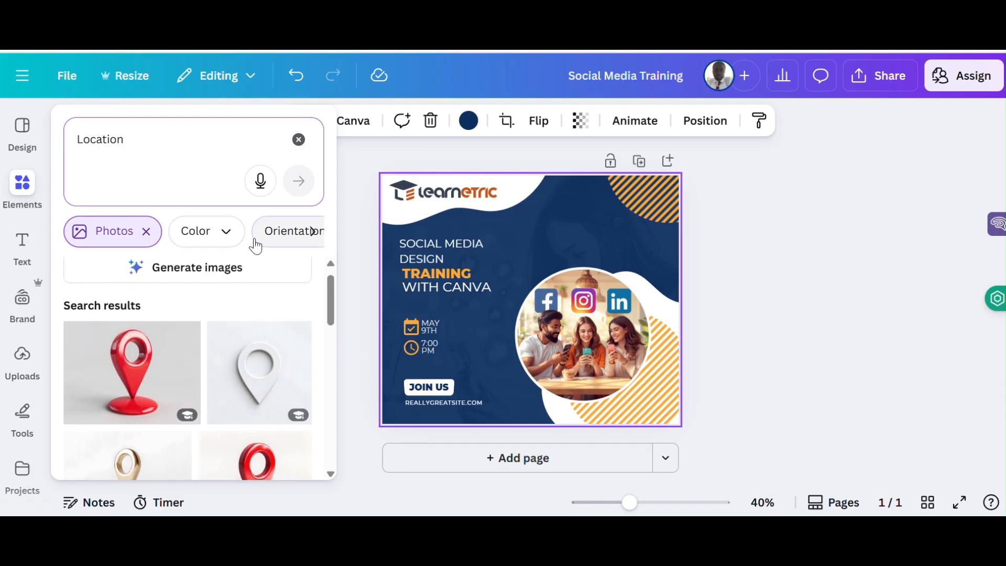
scroll(254, 244, right, 2)
scroll(253, 244, right, 3)
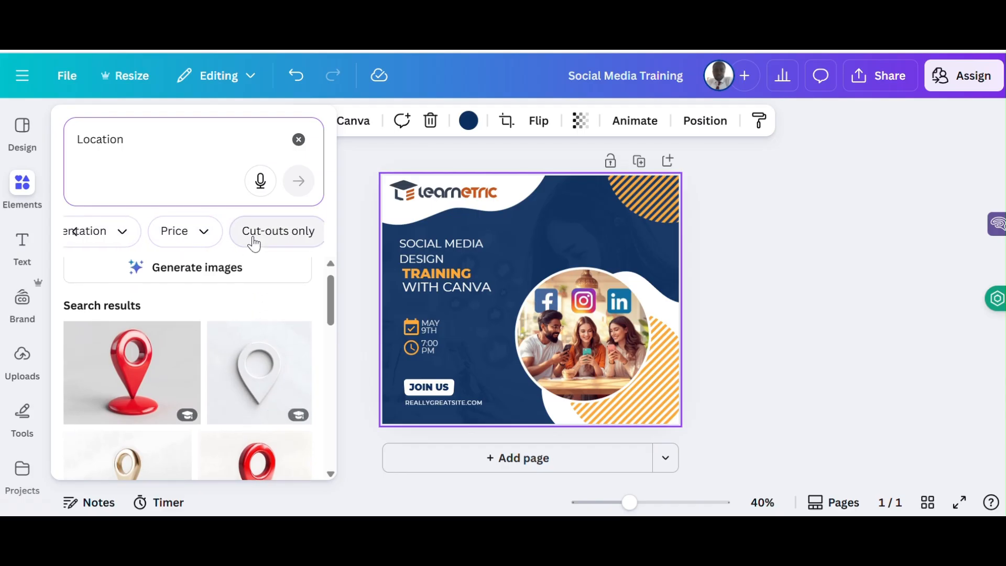
scroll(253, 242, left, 4)
scroll(247, 292, down, 4)
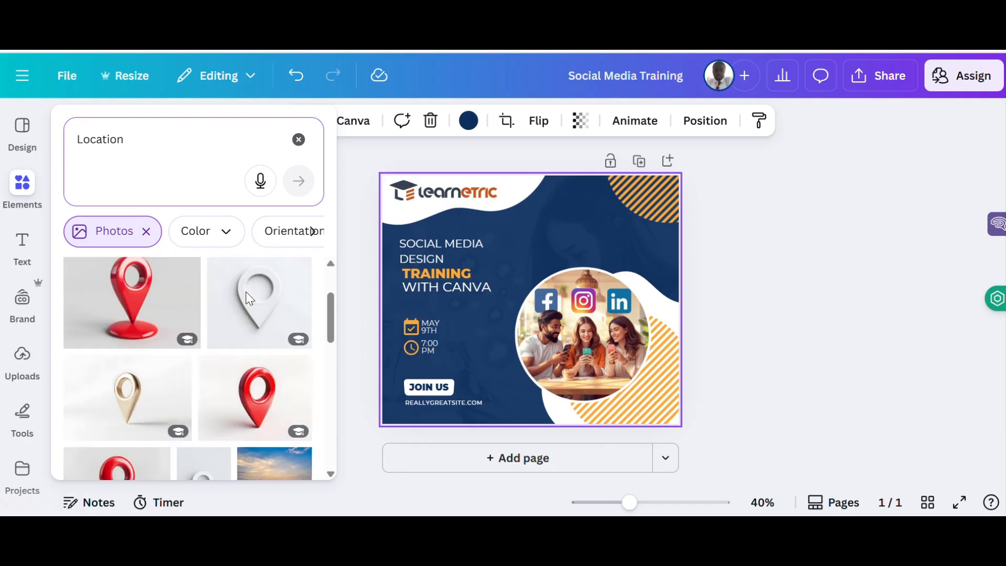
scroll(247, 300, down, 5)
scroll(248, 300, up, 6)
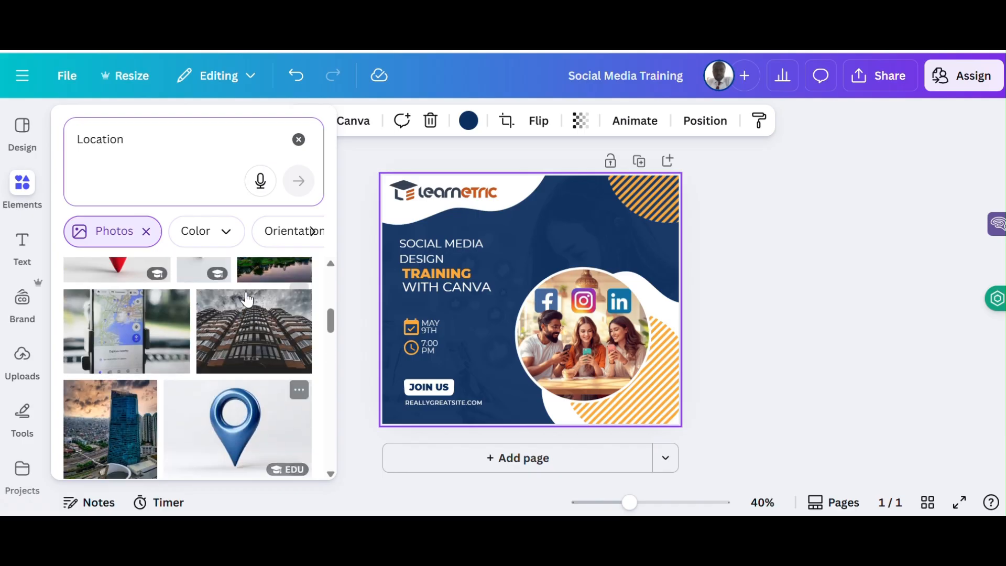
Remove the Photos filter from the Location search so graphics and other element types are listed too.
scroll(247, 300, down, 5)
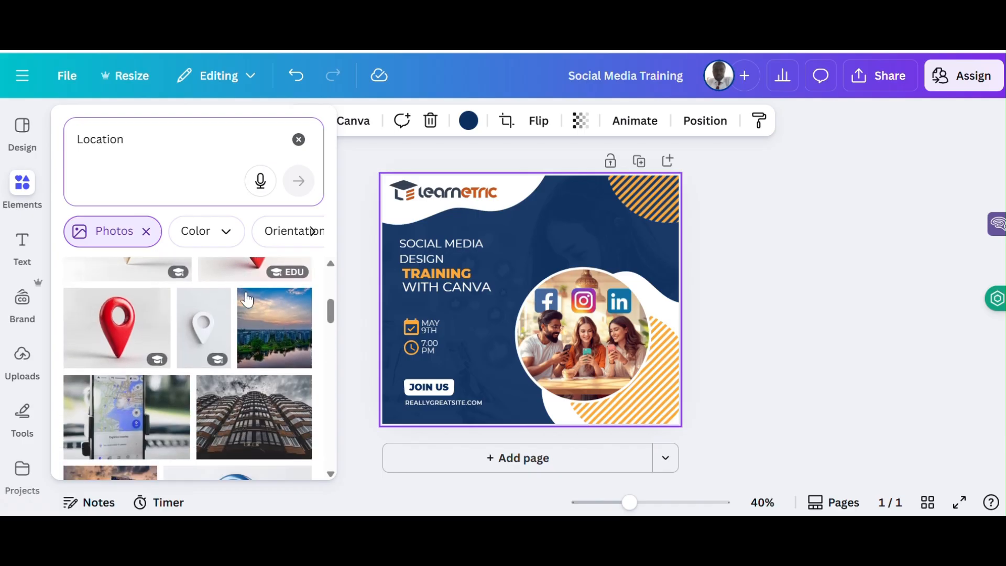
scroll(247, 300, down, 5)
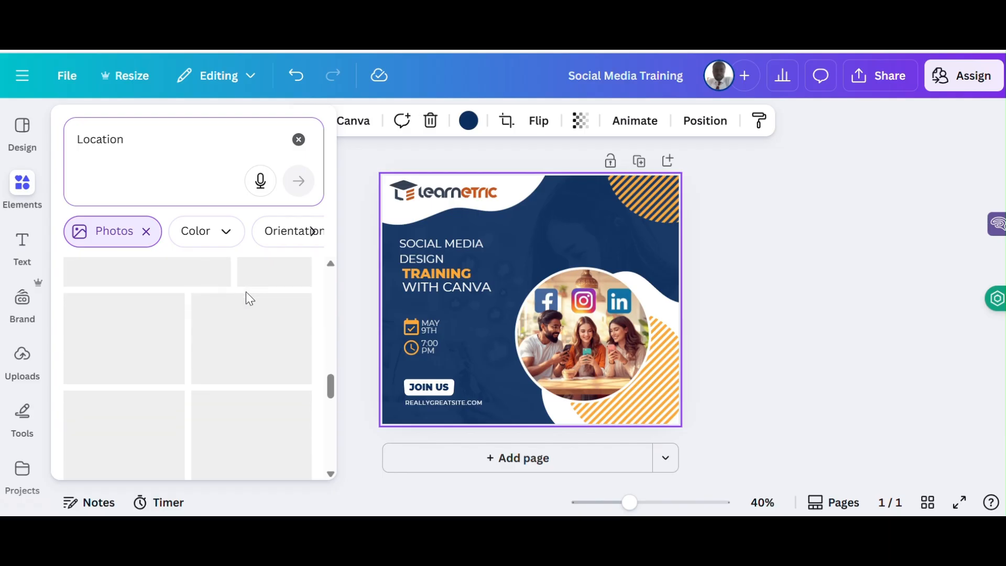
scroll(247, 299, up, 5)
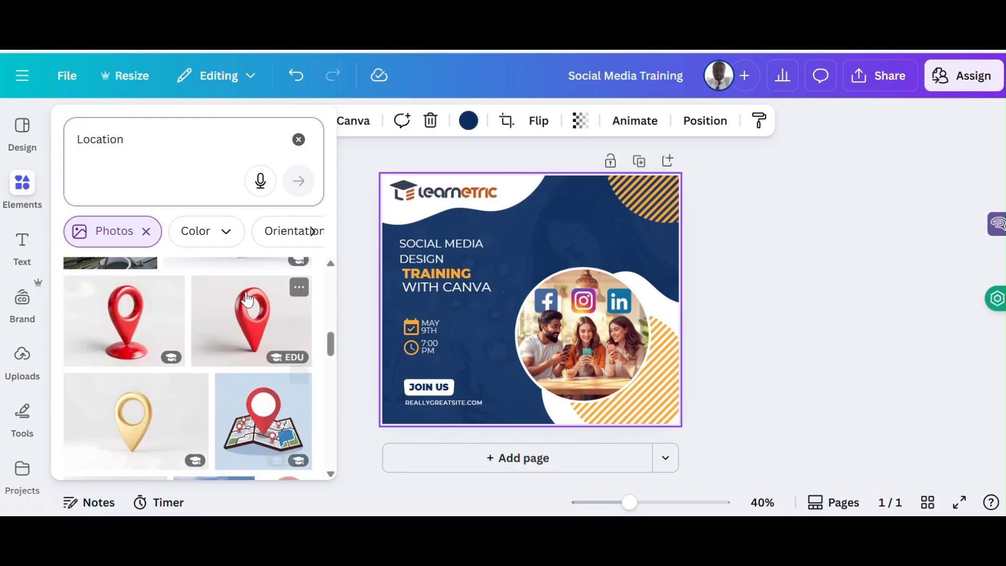
scroll(247, 296, up, 10)
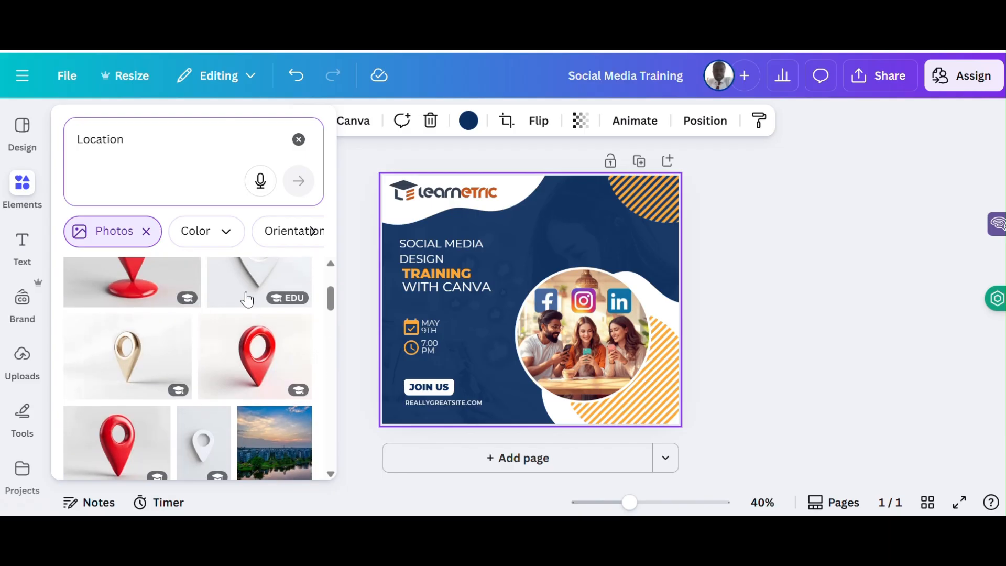
scroll(262, 414, down, 3)
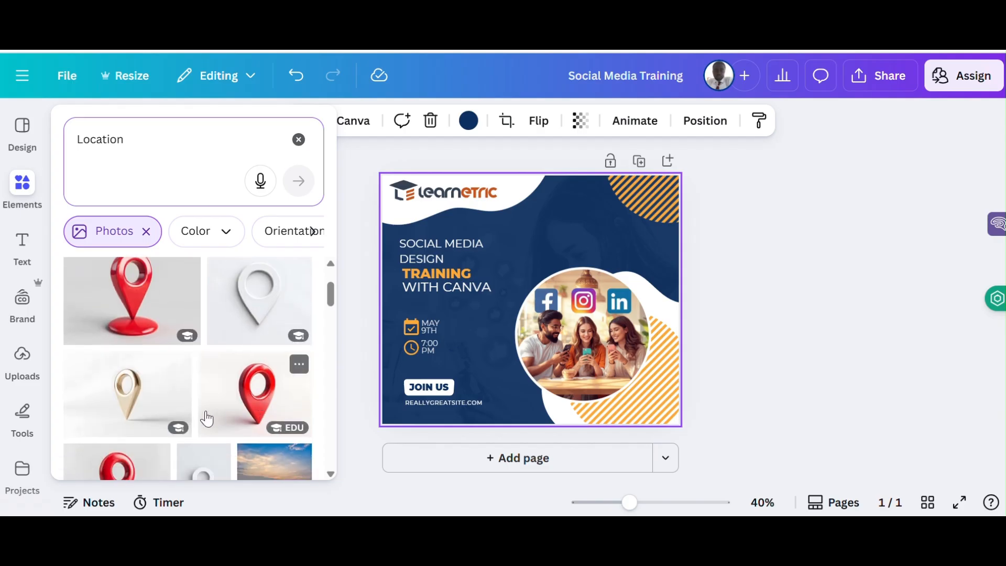
scroll(173, 412, up, 2)
click(145, 231)
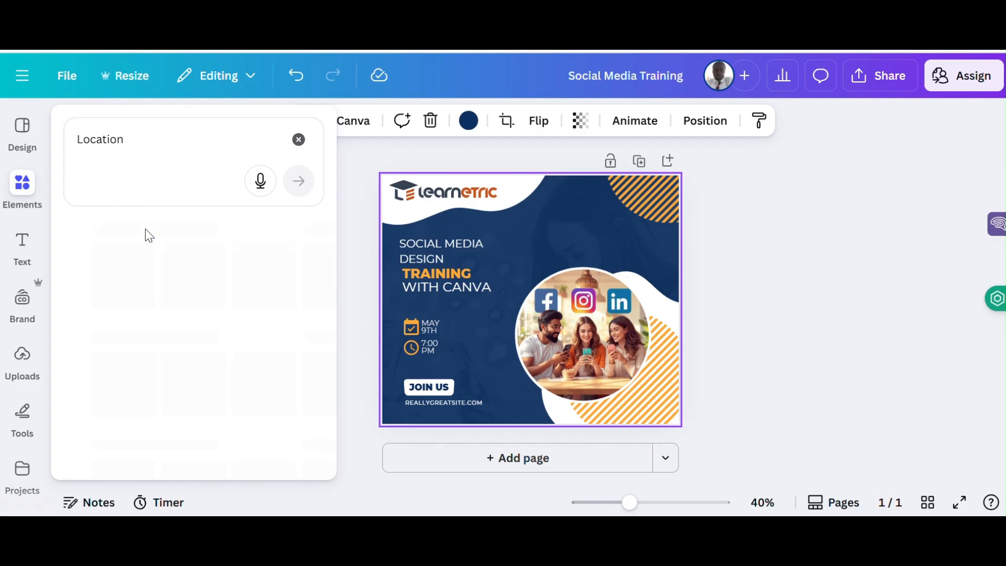
scroll(164, 354, down, 1)
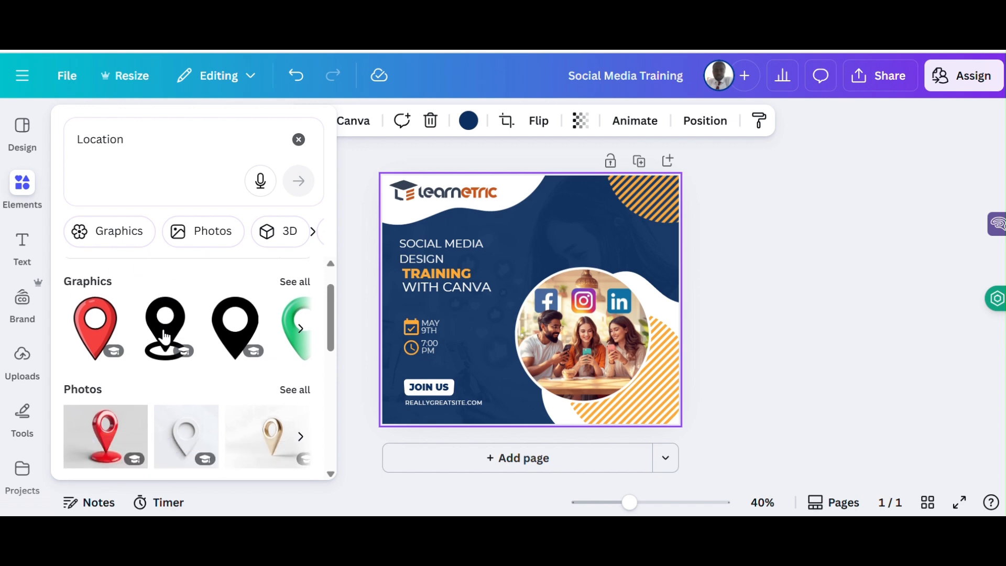
scroll(236, 350, right, 2)
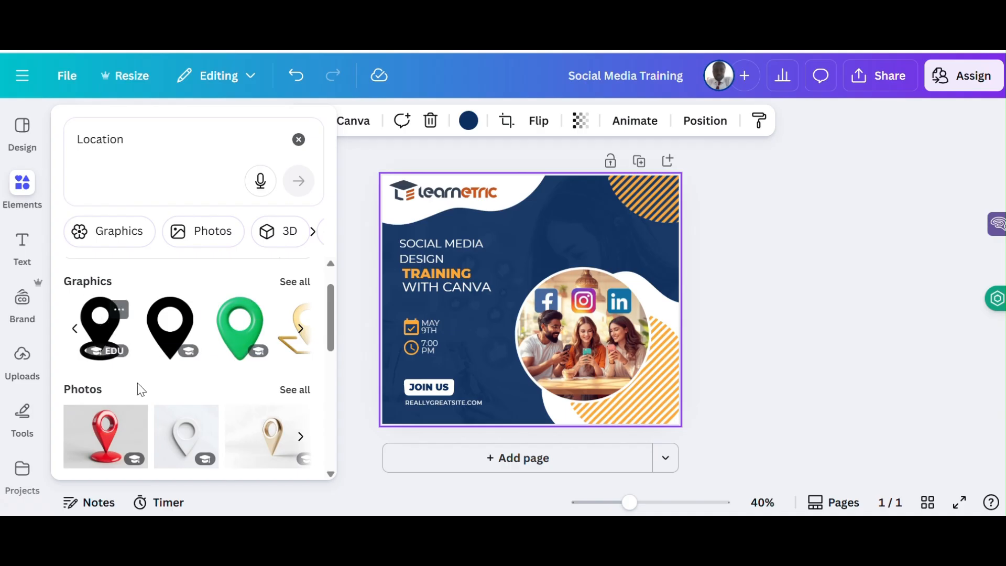
Try the red location pin photo on the flyer at a reduced size and delete it.
click(119, 439)
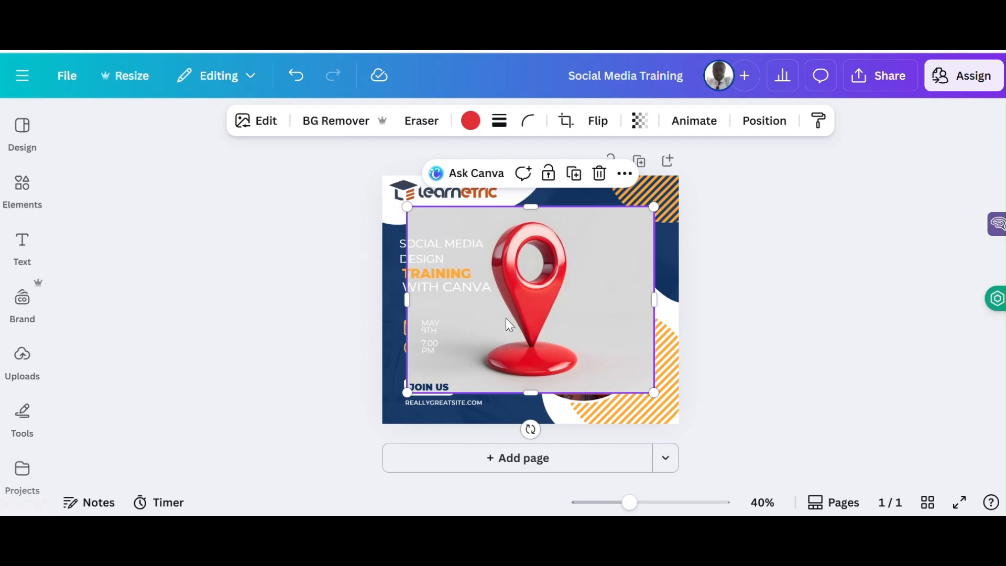
drag(581, 320, 583, 336)
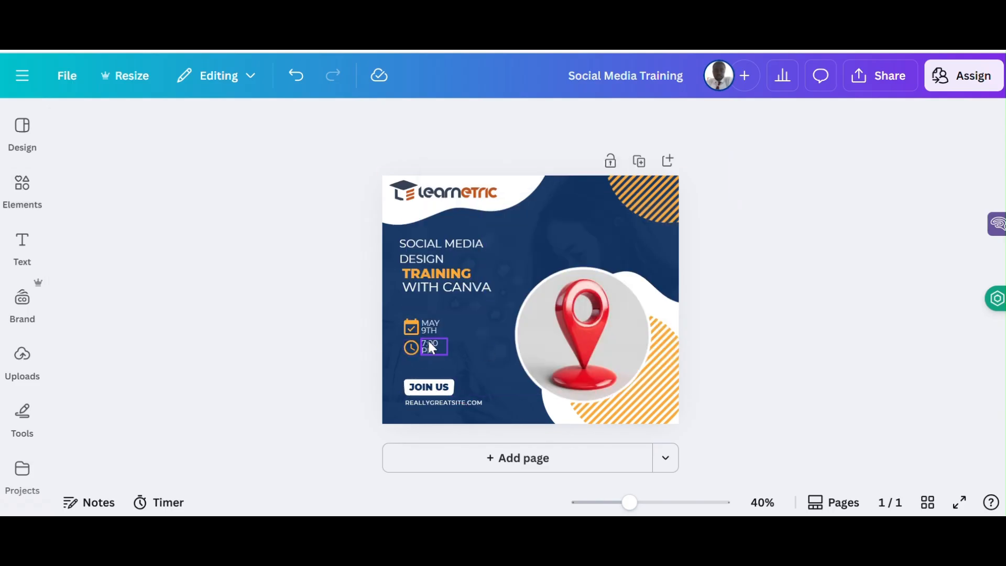
key(ctrl+z)
click(508, 325)
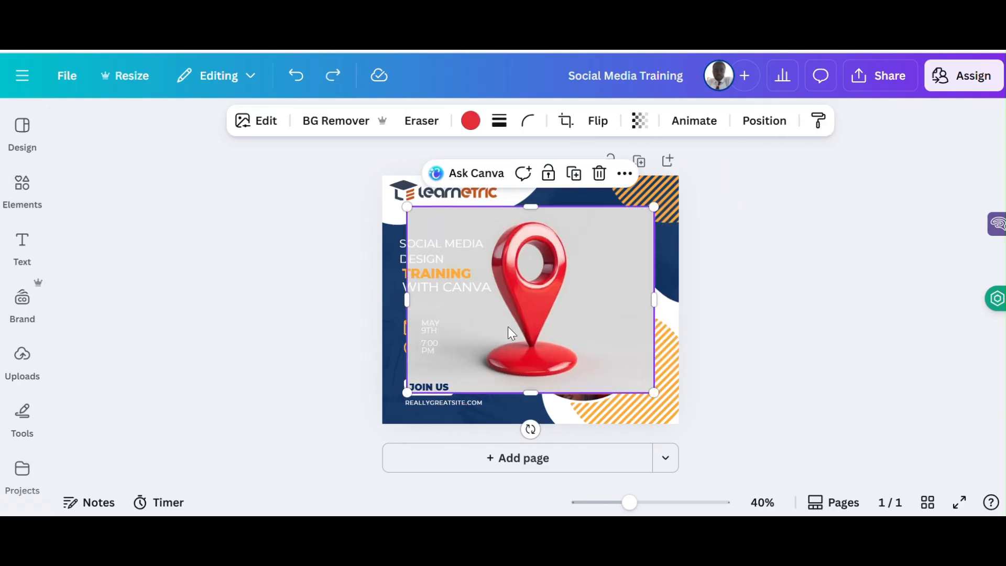
drag(507, 326, 515, 318)
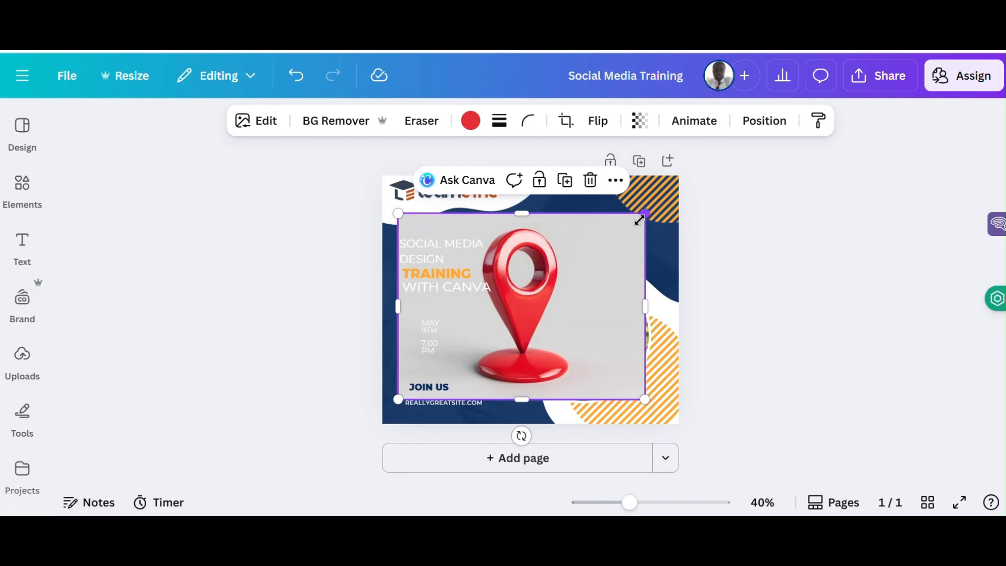
drag(639, 220, 473, 348)
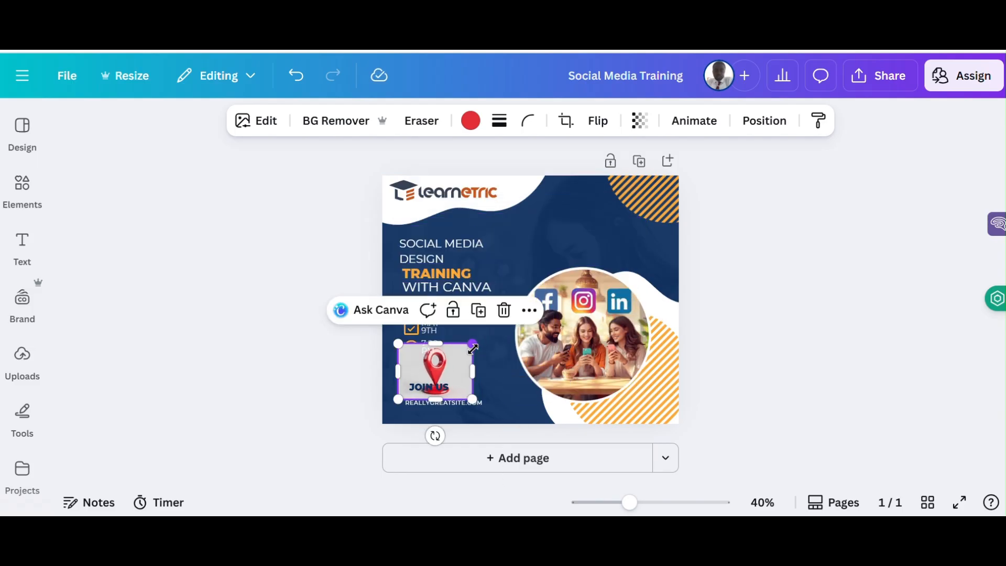
key(Delete)
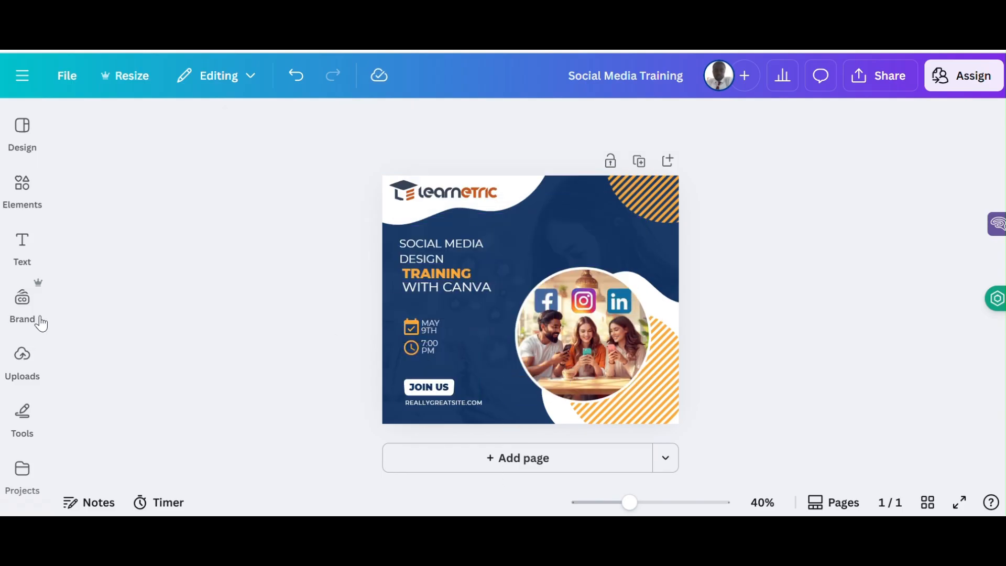
Add the plain black location pin graphic, shrink it to icon size and place it directly below the clock icon.
click(8, 207)
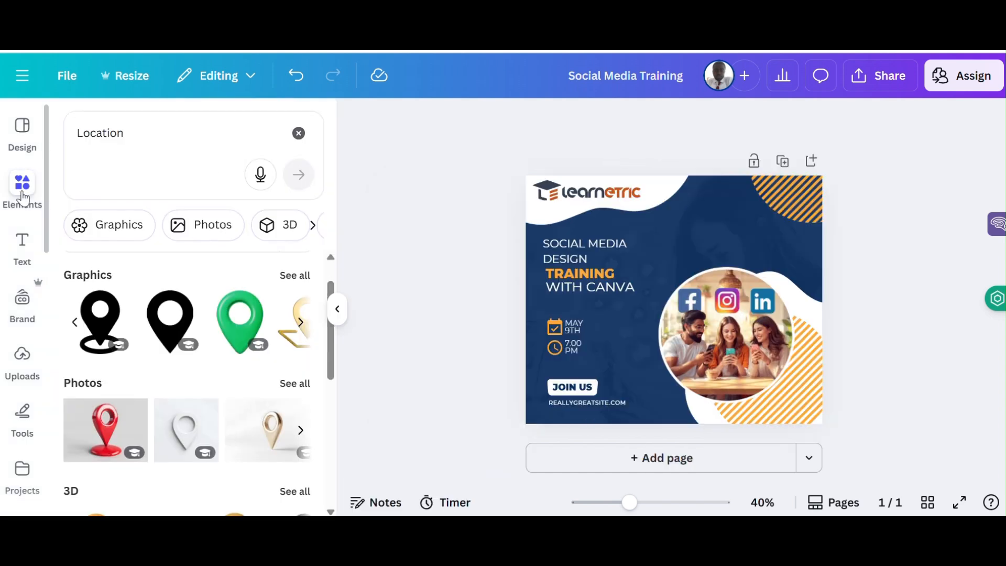
click(160, 331)
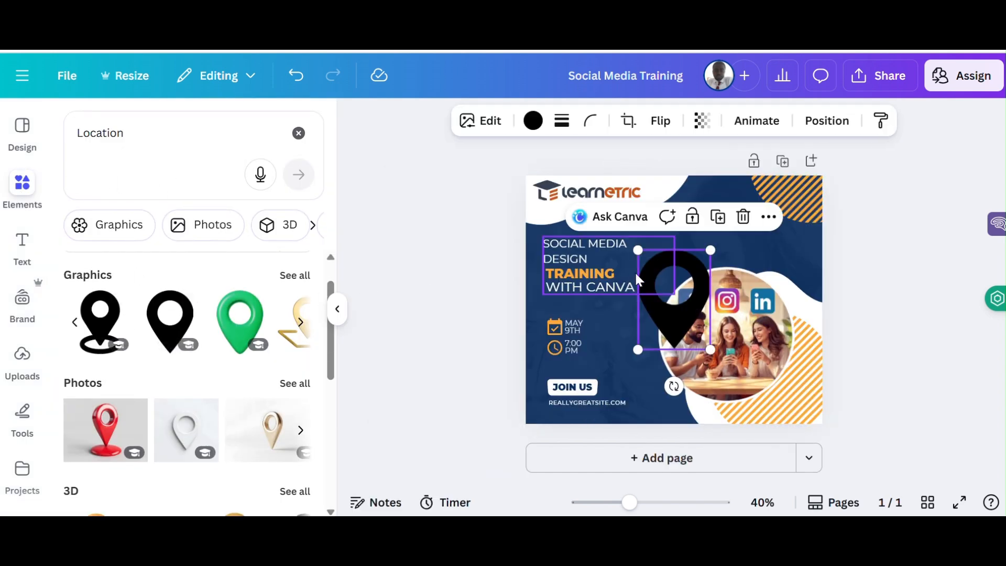
drag(667, 308, 595, 335)
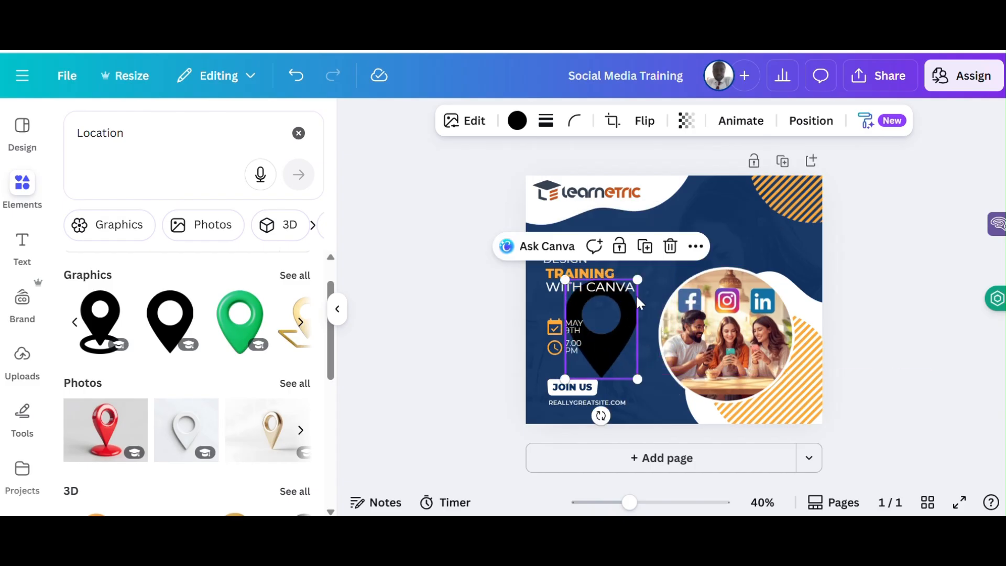
drag(637, 276, 585, 358)
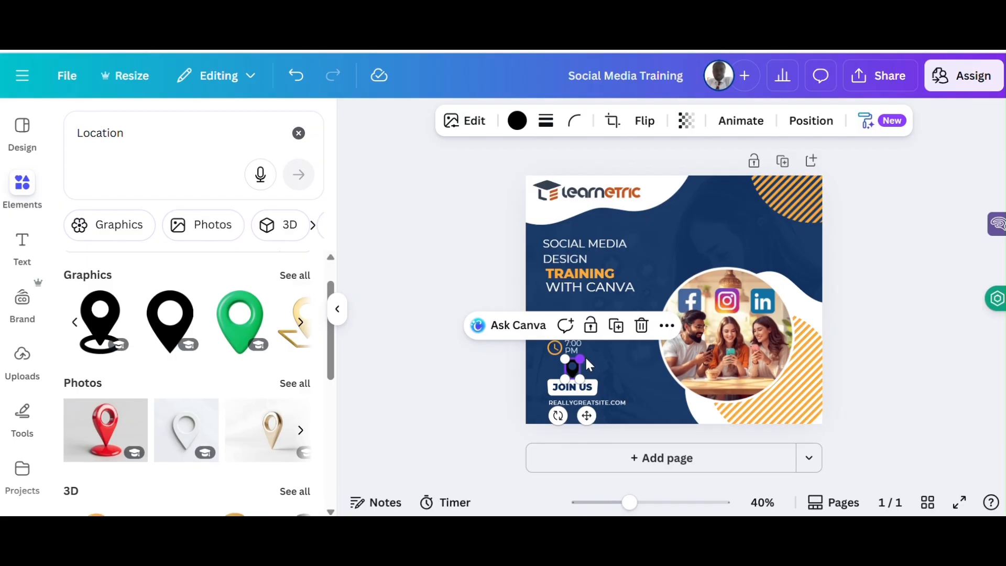
scroll(587, 363, up, 6)
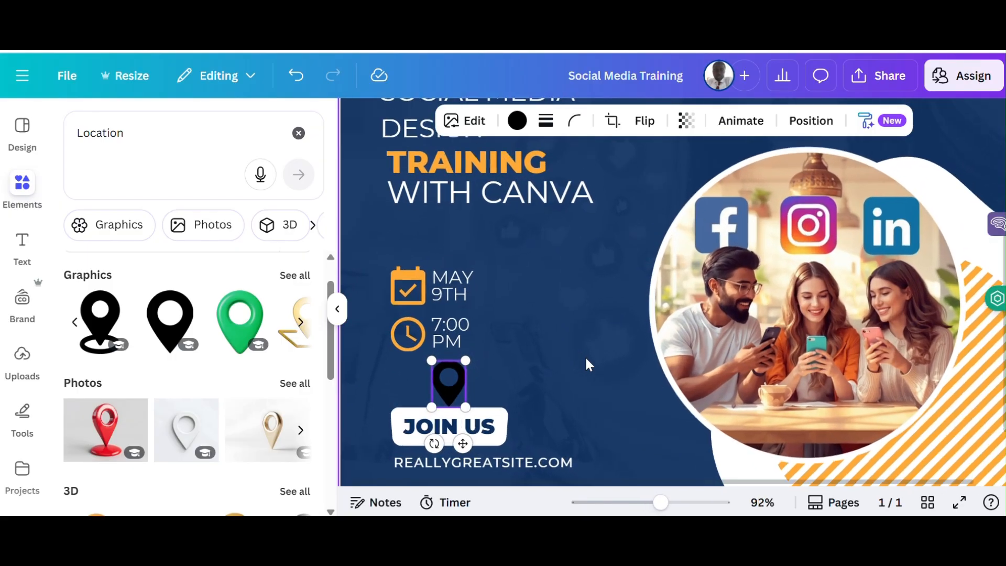
scroll(585, 356, up, 1)
drag(463, 381, 424, 379)
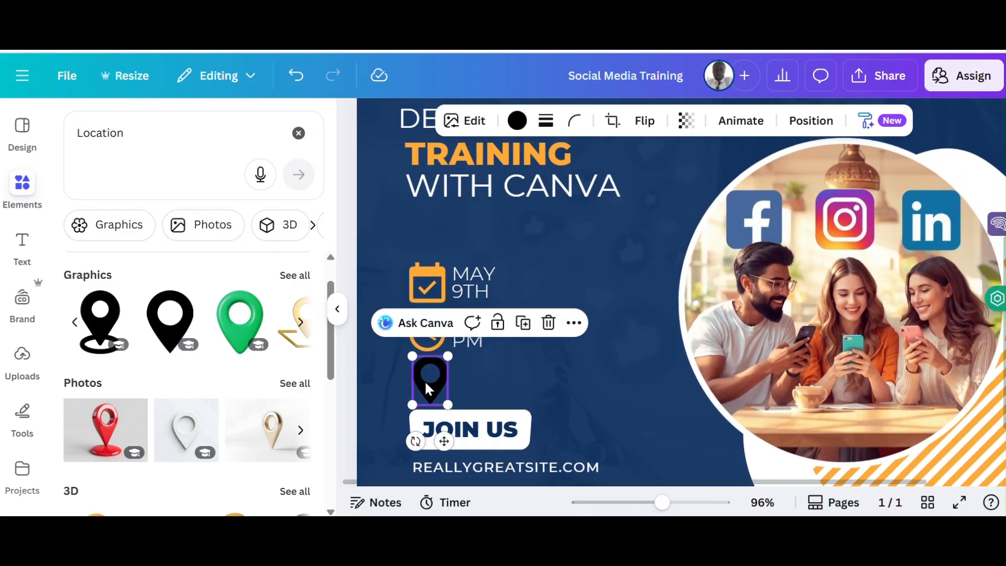
Select the date and time texts together with their calendar and clock icons.
click(431, 293)
shift+click(464, 284)
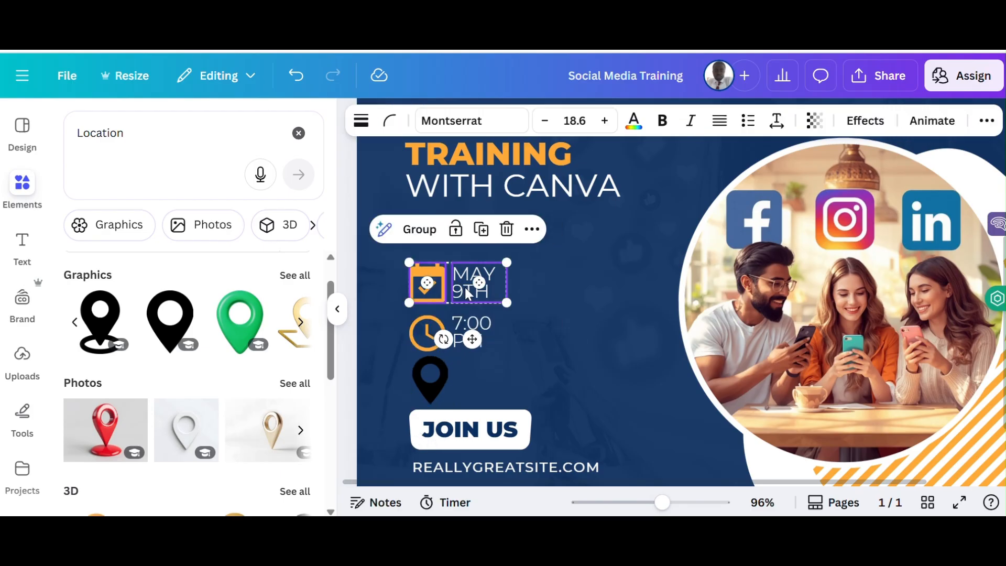
shift+click(468, 324)
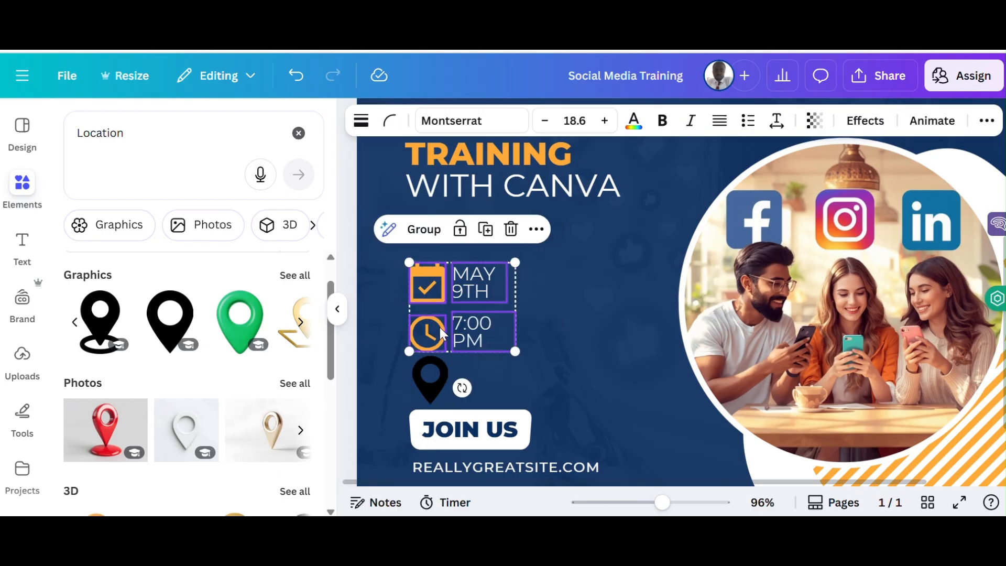
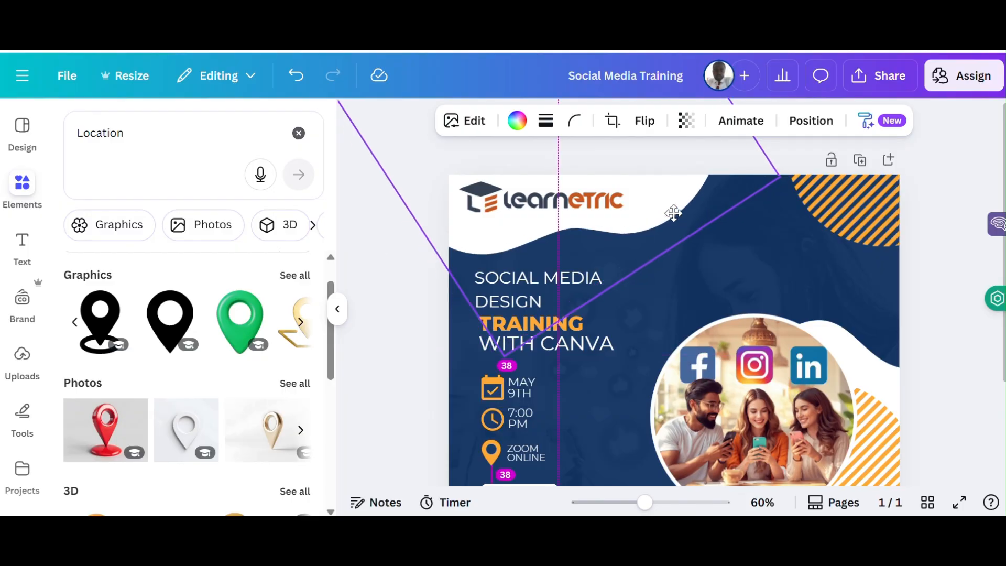
Recolor the upper-right striped circle with the logo's dark orange and apply the change to all matching orange elements.
click(806, 230)
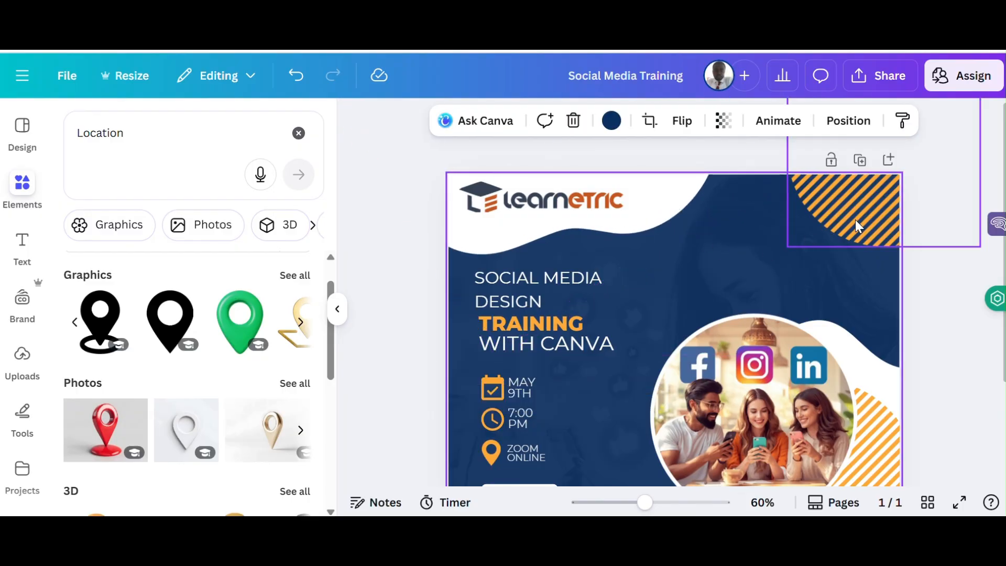
click(832, 240)
scroll(727, 283, down, 2)
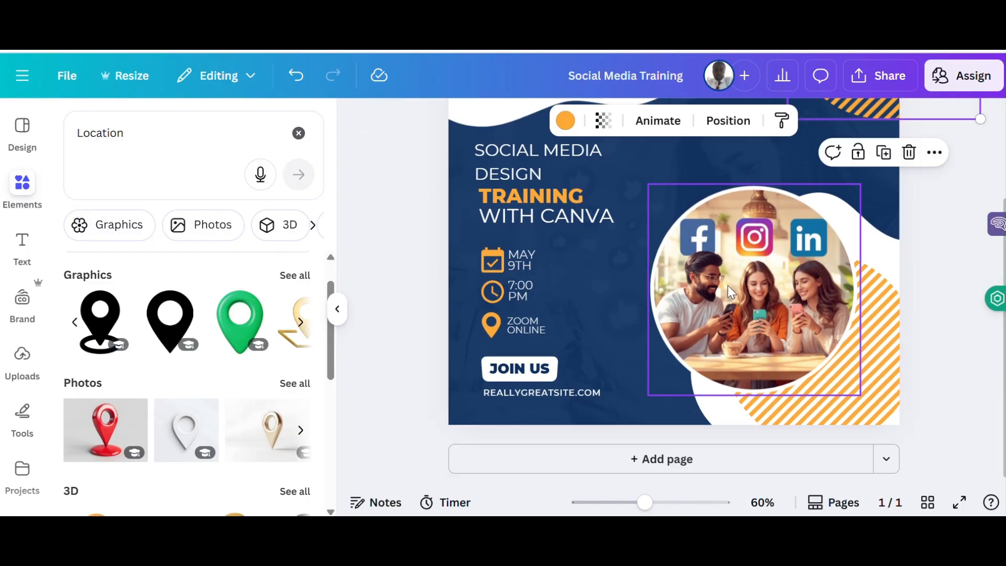
scroll(634, 316, up, 1)
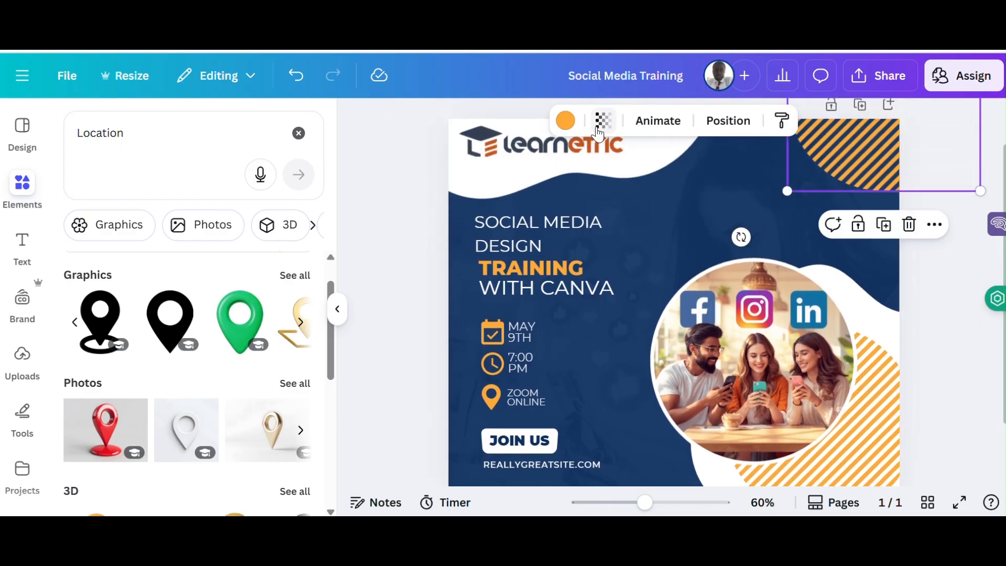
click(565, 122)
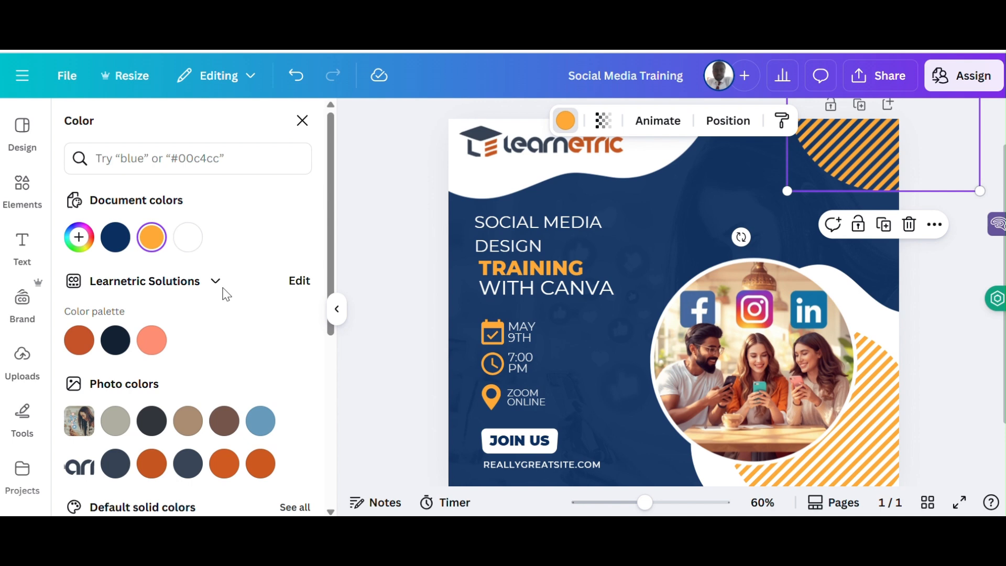
scroll(244, 269, down, 2)
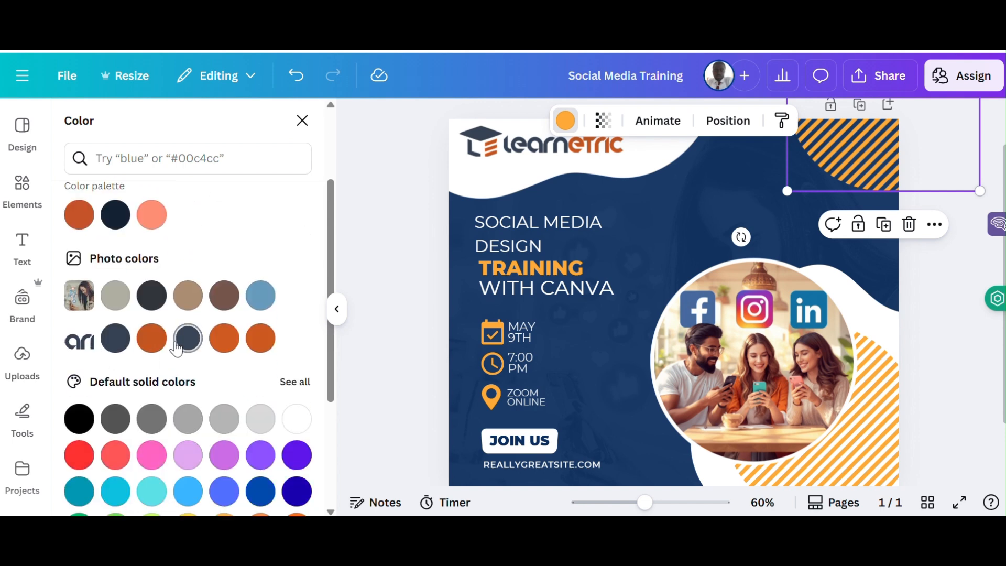
click(152, 340)
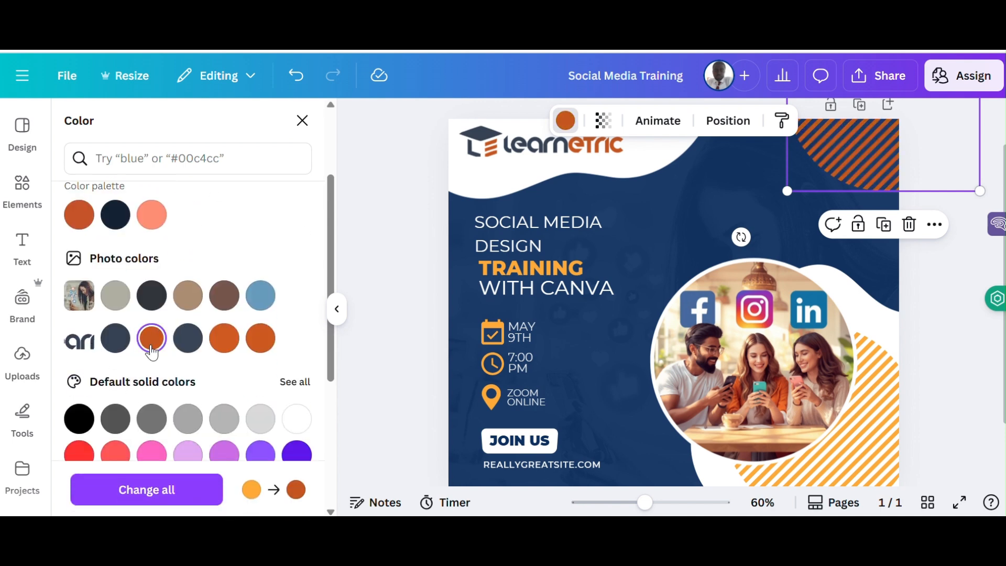
click(219, 345)
click(247, 350)
scroll(191, 370, down, 2)
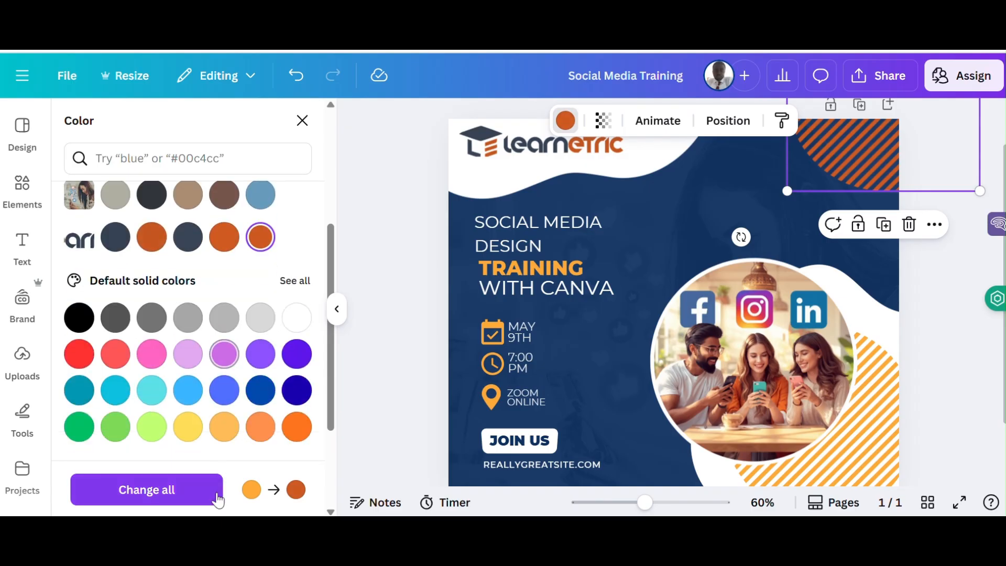
click(158, 502)
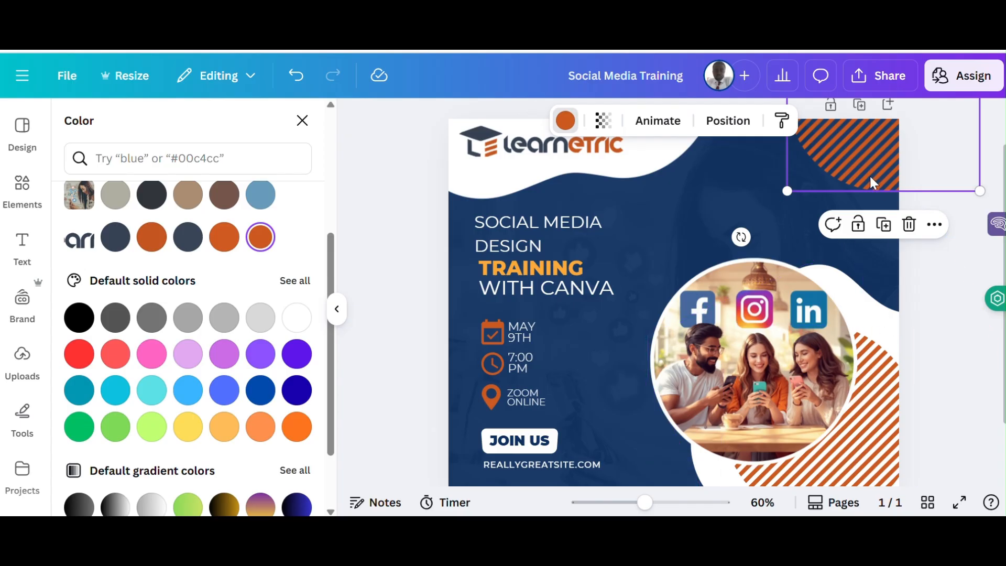
click(905, 401)
click(870, 181)
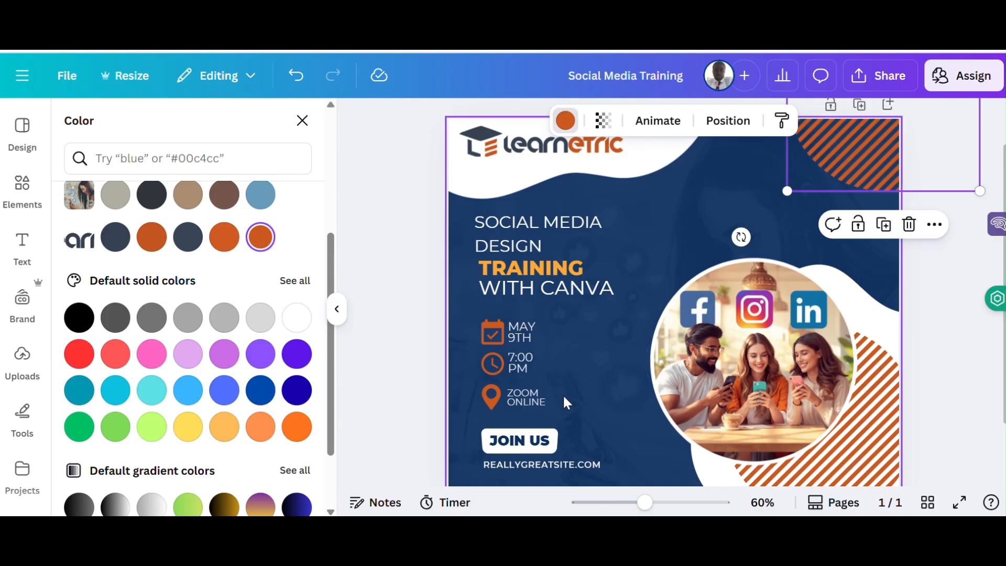
click(492, 397)
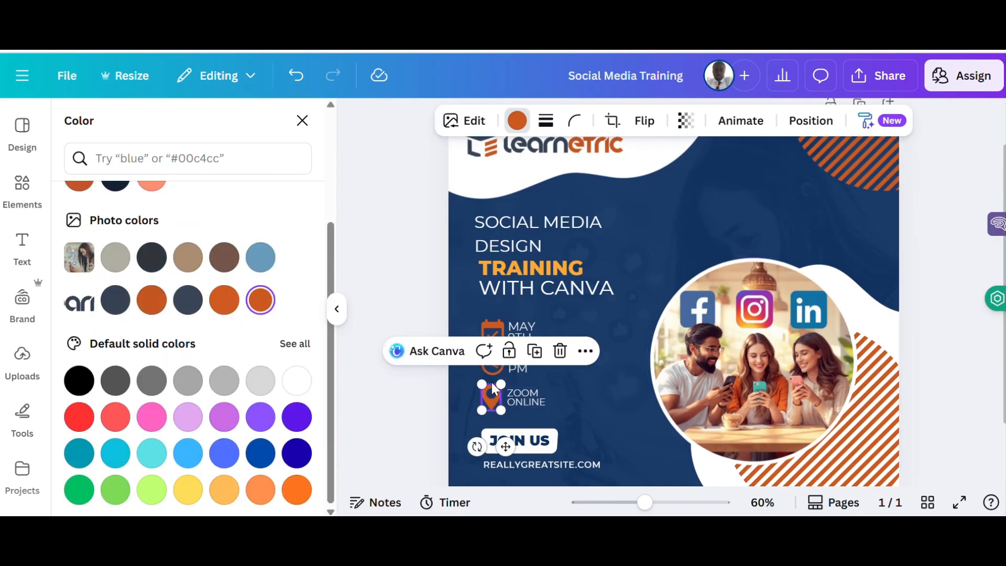
click(569, 297)
click(492, 331)
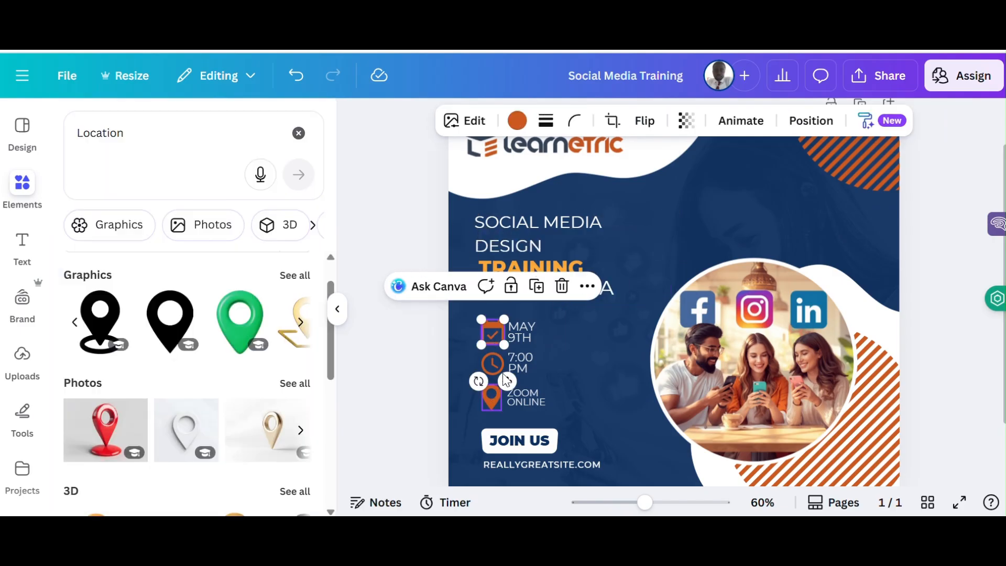
click(696, 323)
Recolor the word TRAINING in the headline with the dark orange from the document colors.
scroll(793, 271, up, 1)
scroll(788, 272, down, 3)
click(575, 172)
click(571, 210)
double_click(563, 204)
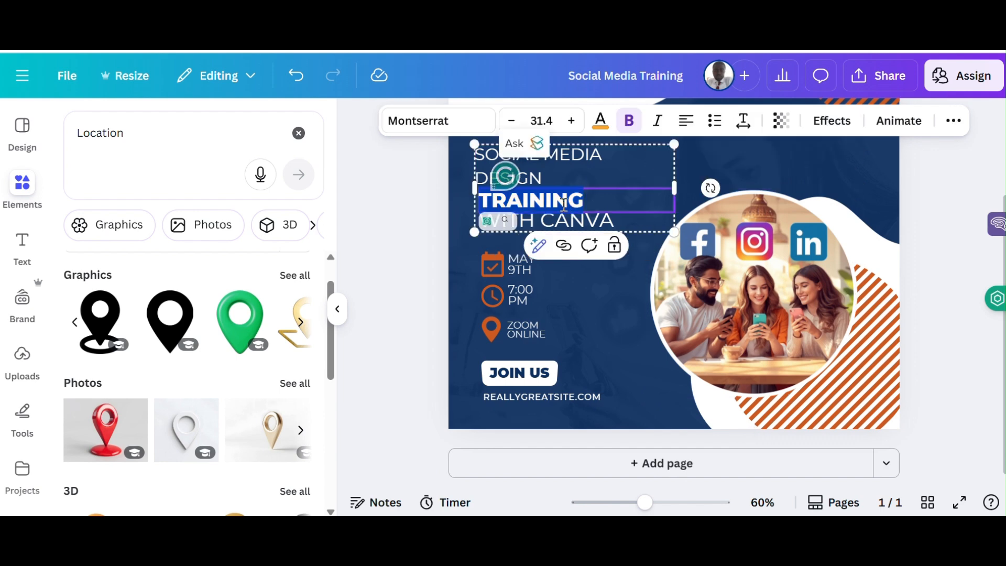
click(599, 121)
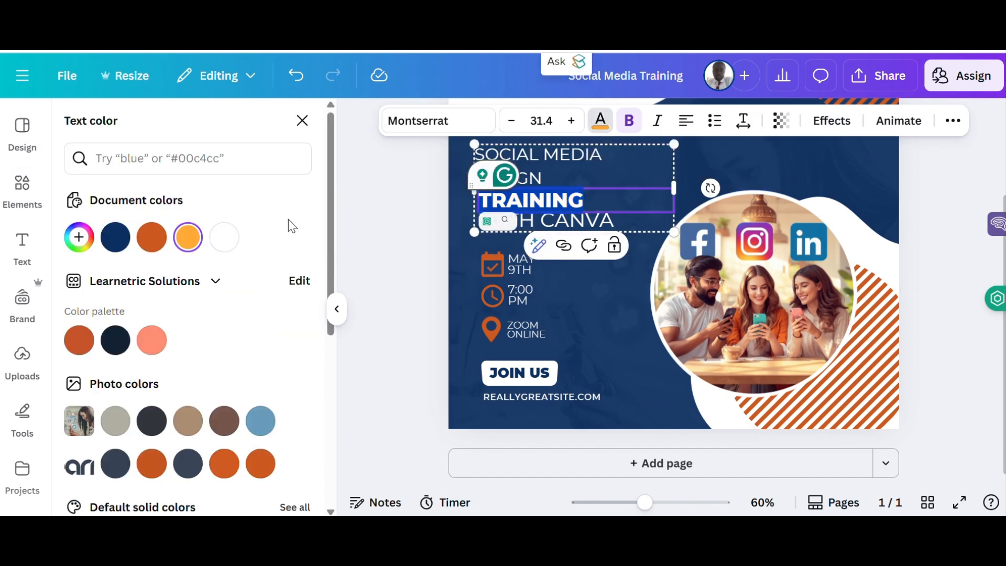
click(152, 236)
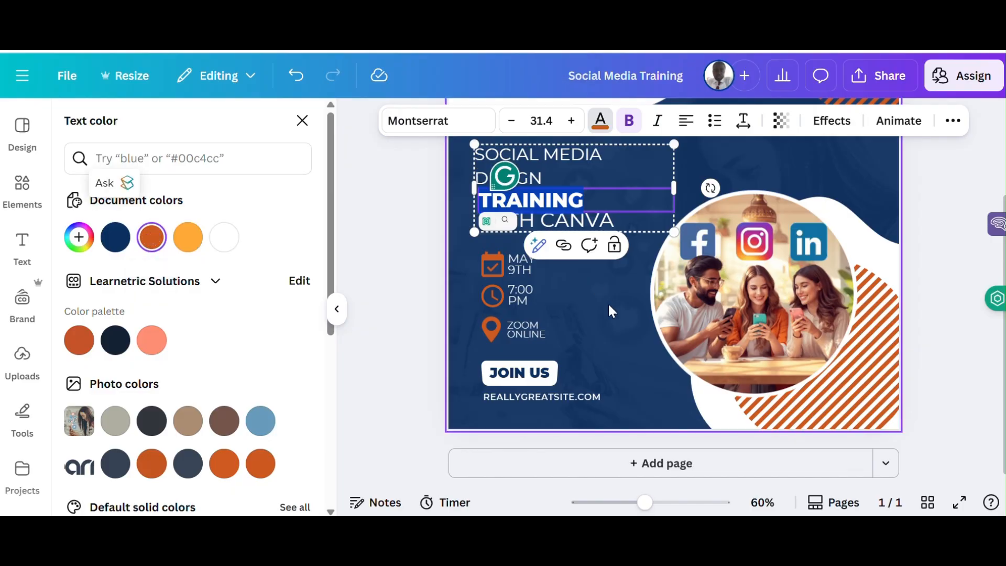
click(660, 334)
scroll(600, 351, up, 3)
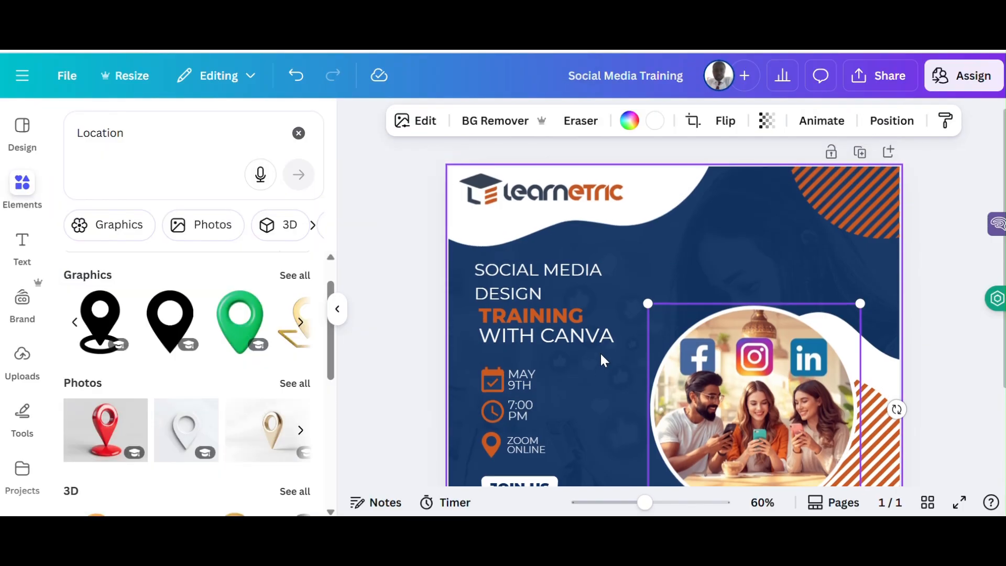
Select the dark blue background overlay, check its transparency setting and open its solid color for custom editing.
click(559, 270)
click(743, 257)
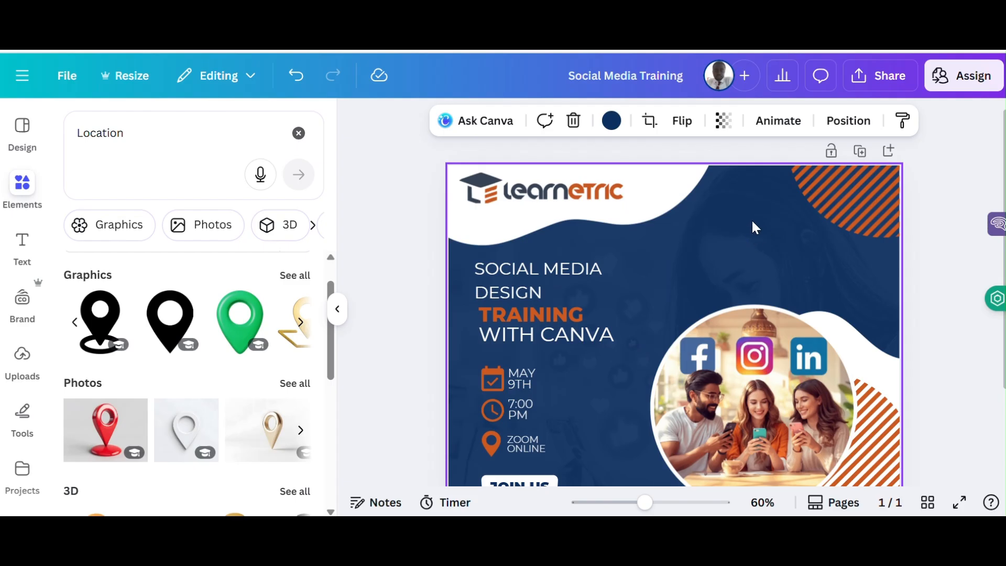
click(610, 121)
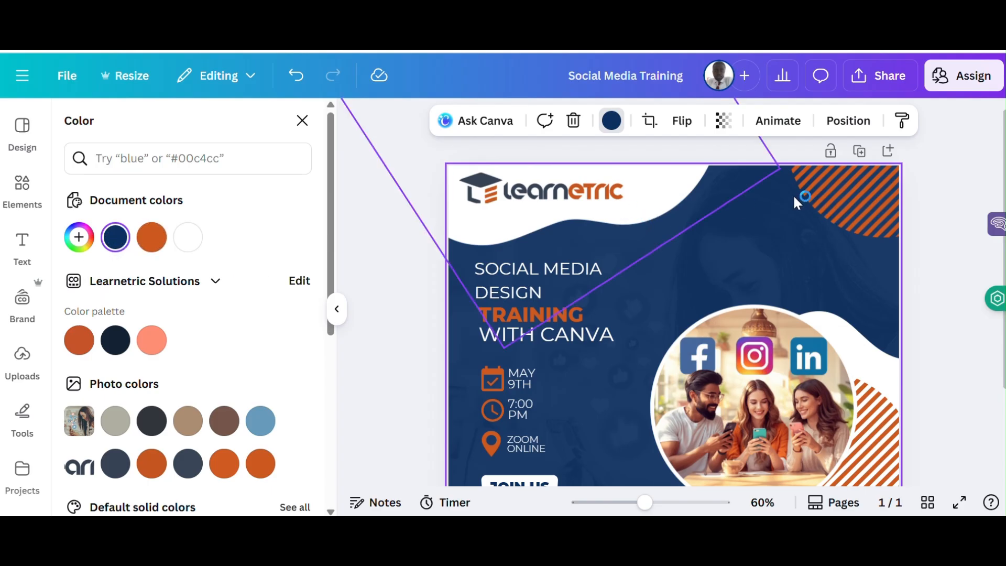
click(720, 122)
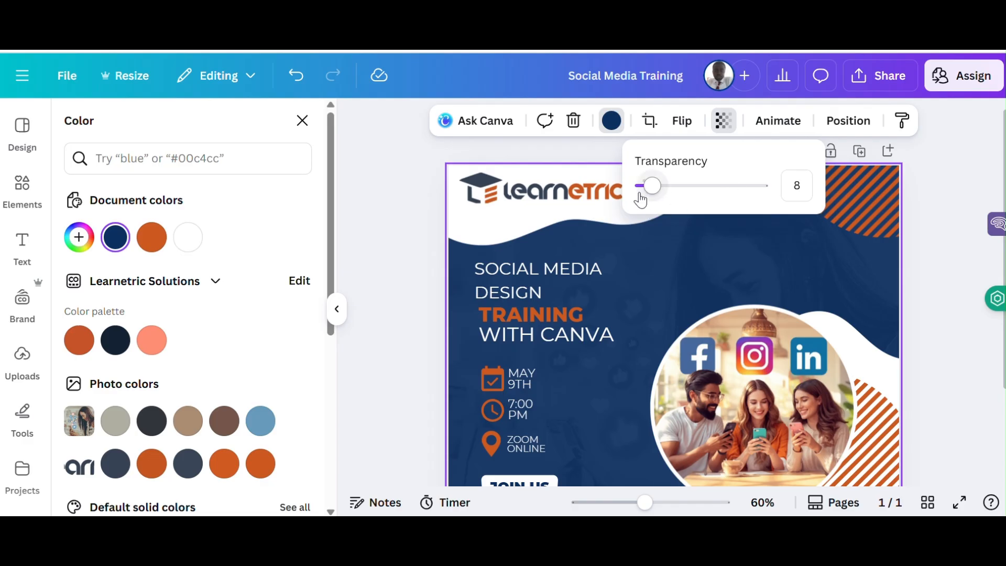
click(111, 246)
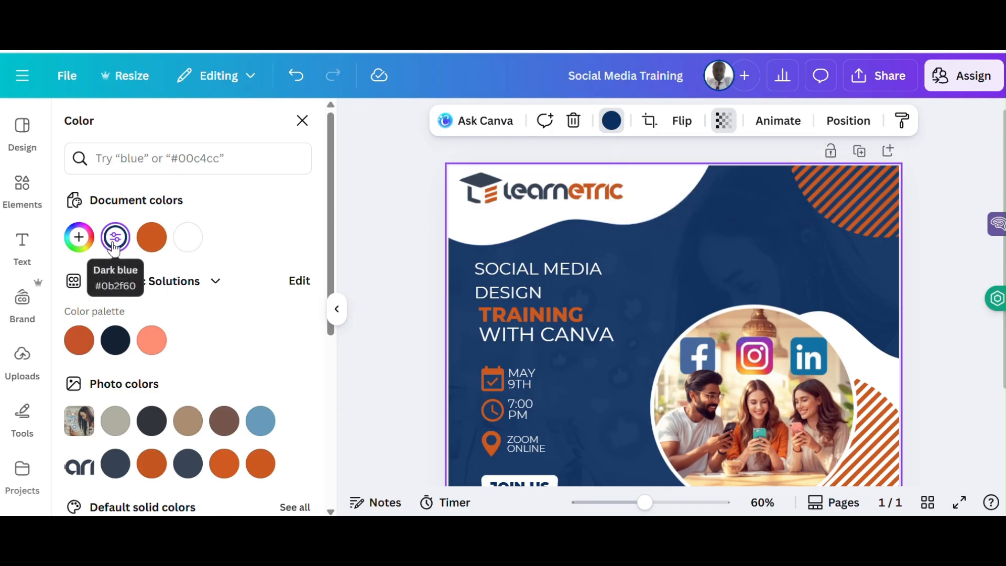
click(117, 242)
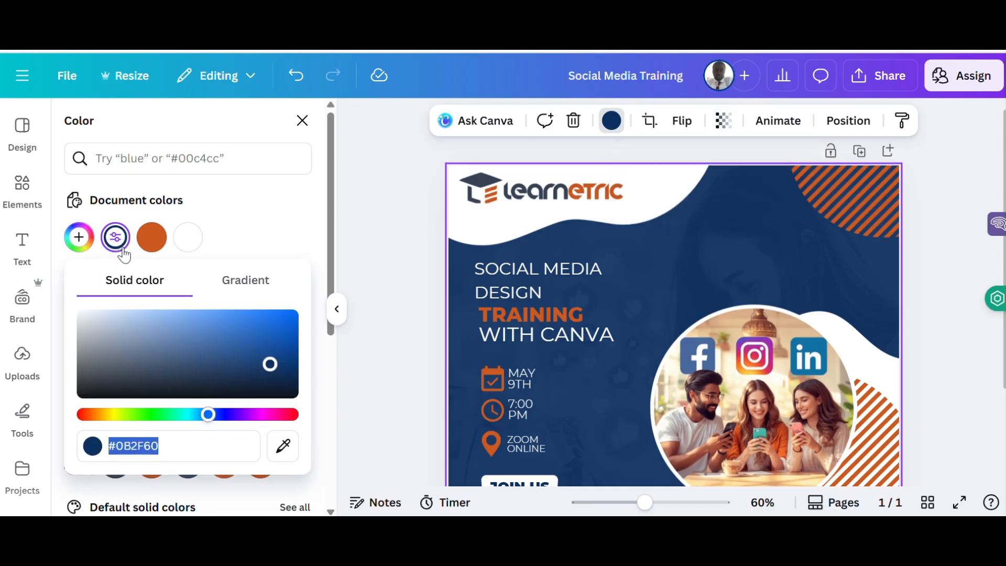
Try the lighter blue #31588C on the background overlay and review the whole flyer.
drag(269, 366, 217, 353)
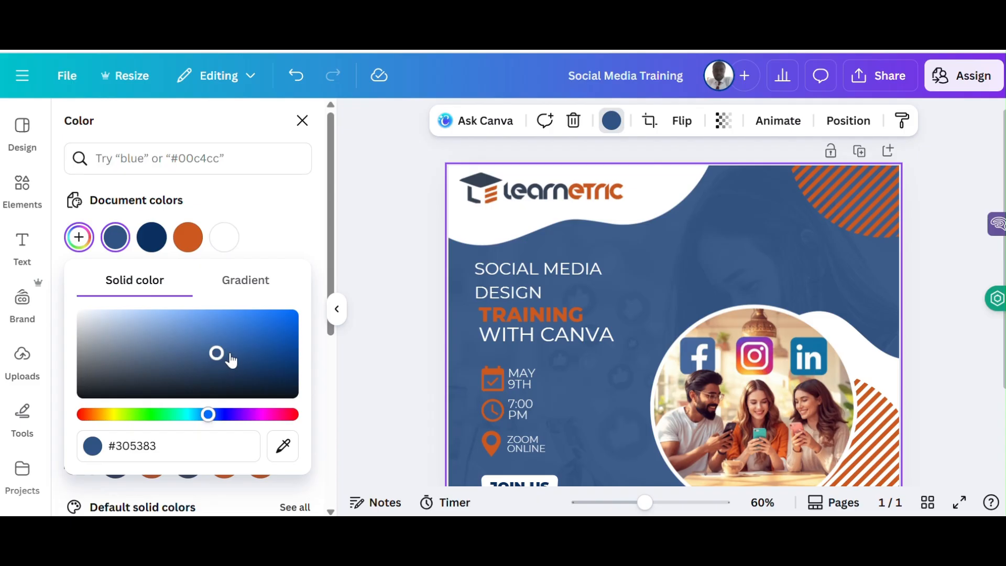
drag(216, 352, 220, 349)
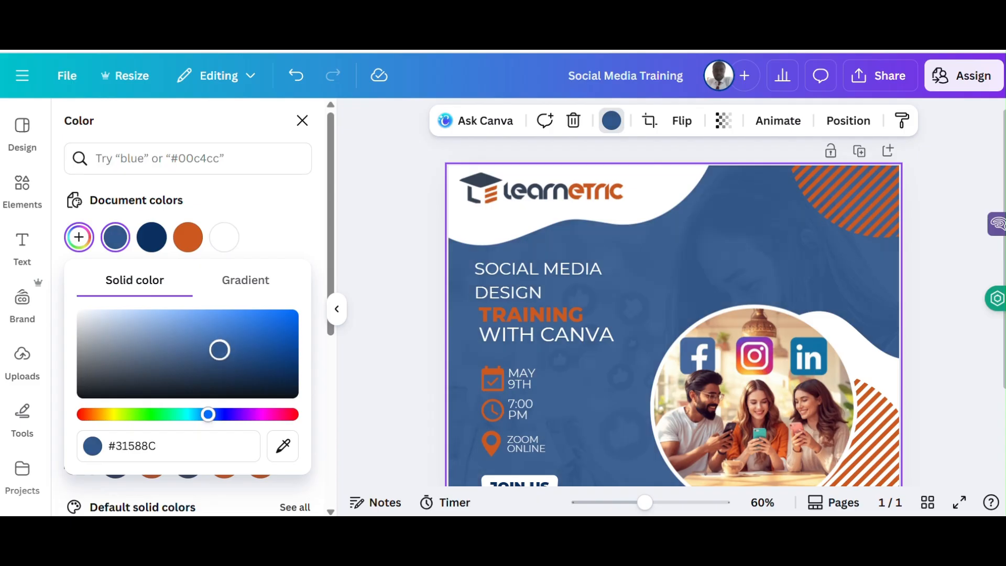
scroll(633, 297, down, 3)
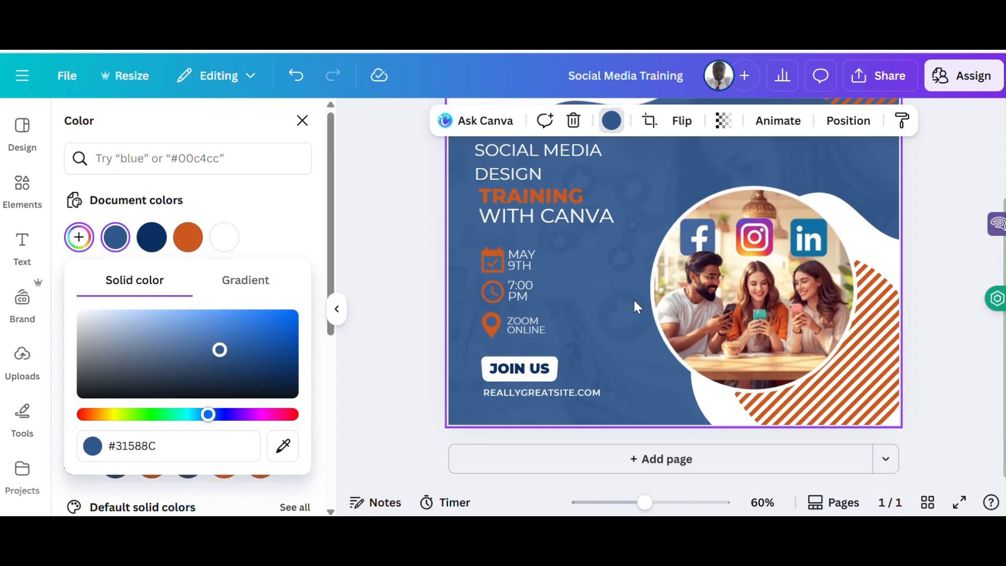
scroll(633, 298, up, 1)
scroll(633, 304, up, 1)
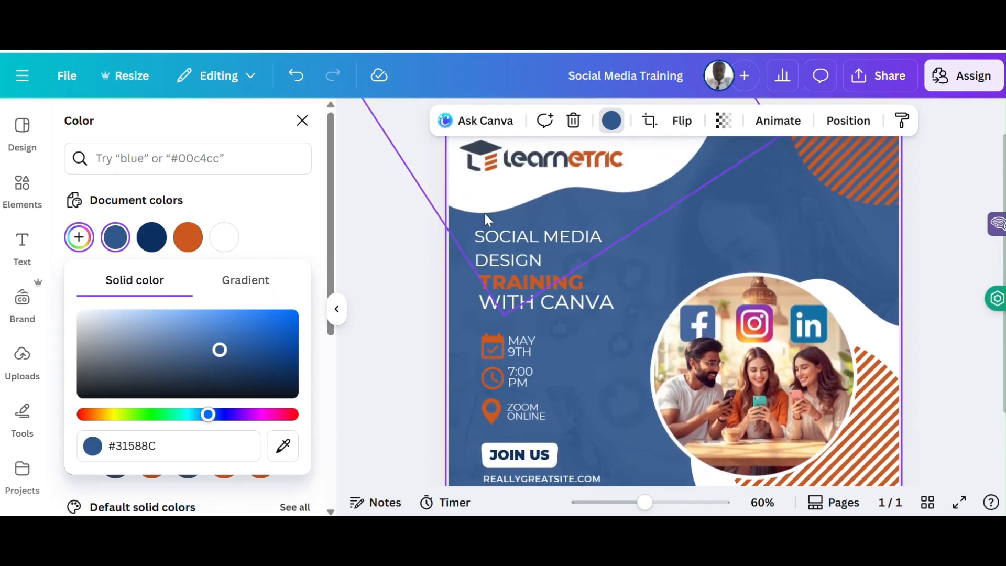
scroll(814, 245, down, 2)
scroll(815, 246, up, 3)
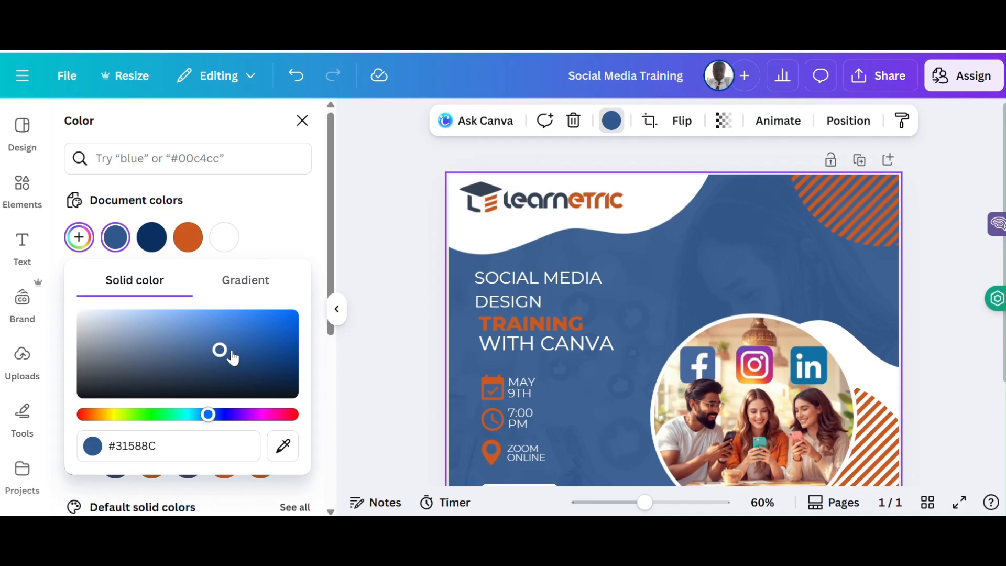
Darken the background overlay to navy blue #021D41 and check the complete flyer.
drag(220, 349, 287, 374)
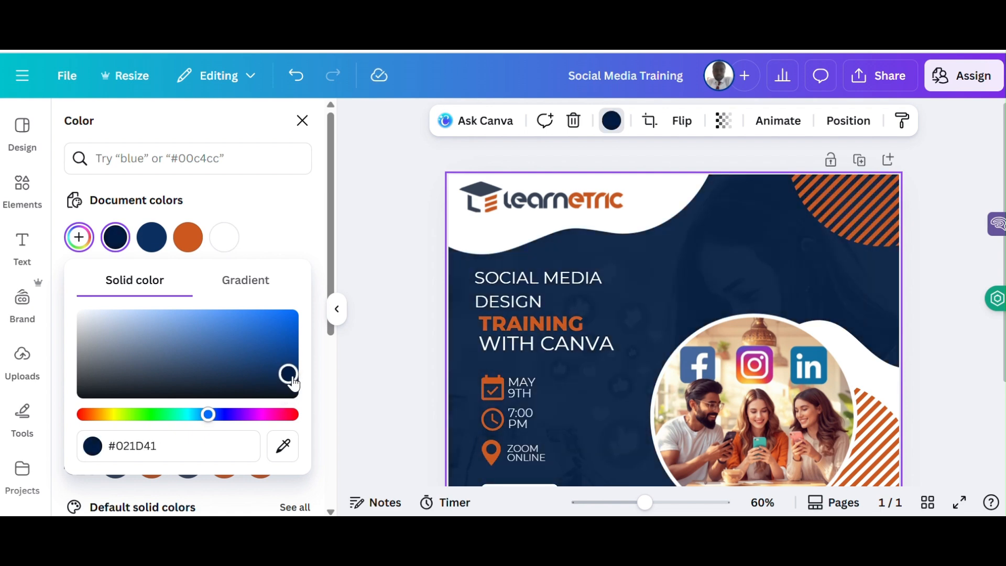
scroll(656, 364, down, 3)
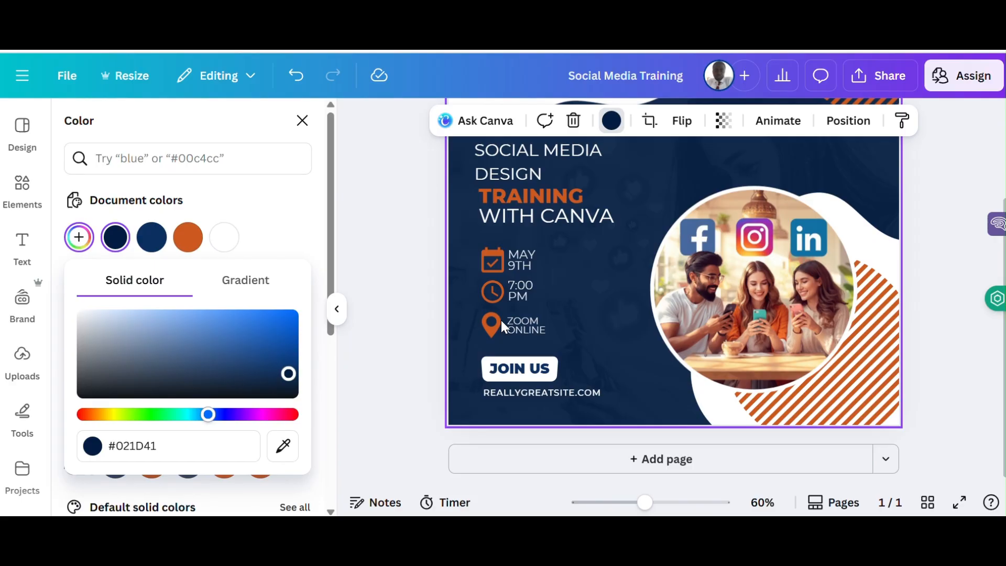
scroll(575, 268, up, 3)
ctrl+scroll(574, 268, down, 3)
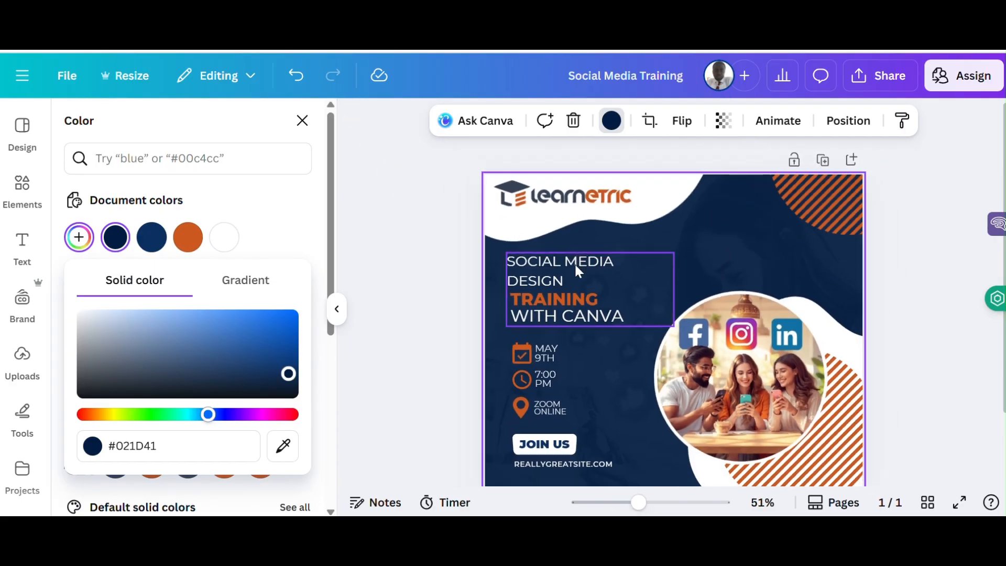
ctrl+scroll(574, 263, down, 3)
click(844, 273)
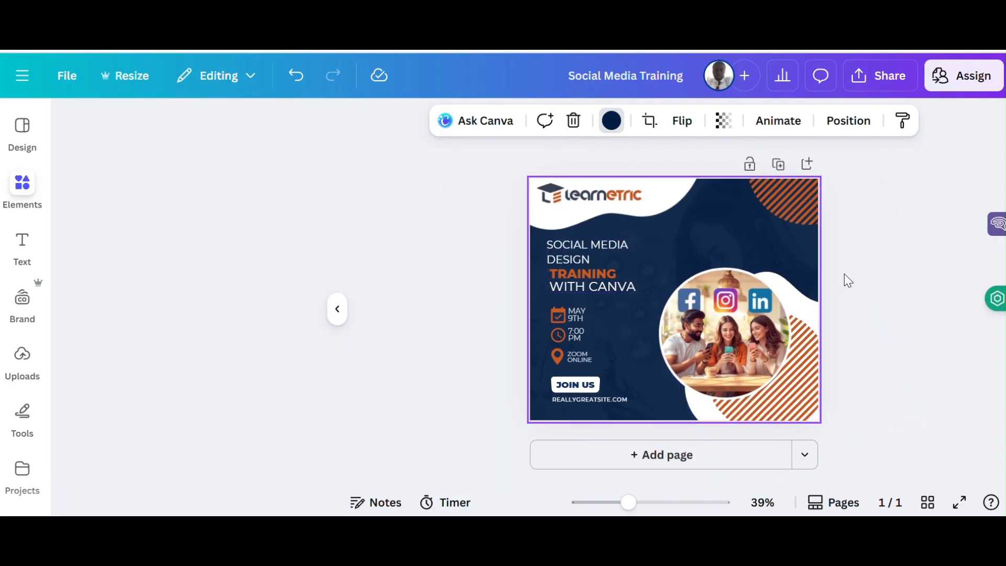
Replace the website address below JOIN US with the text "REGISTRATION LINK..".
click(605, 400)
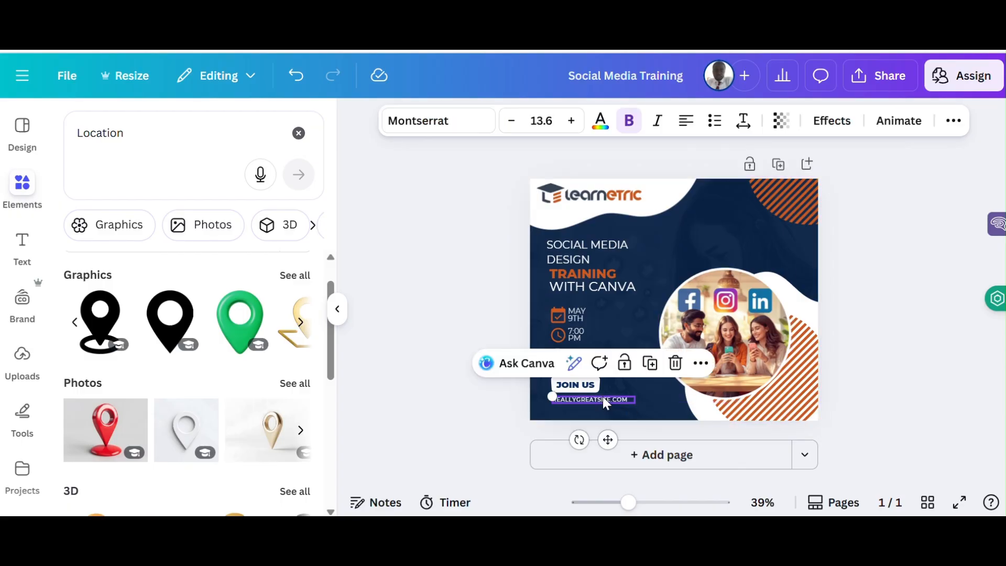
double_click(603, 400)
text(REGISTRATION)
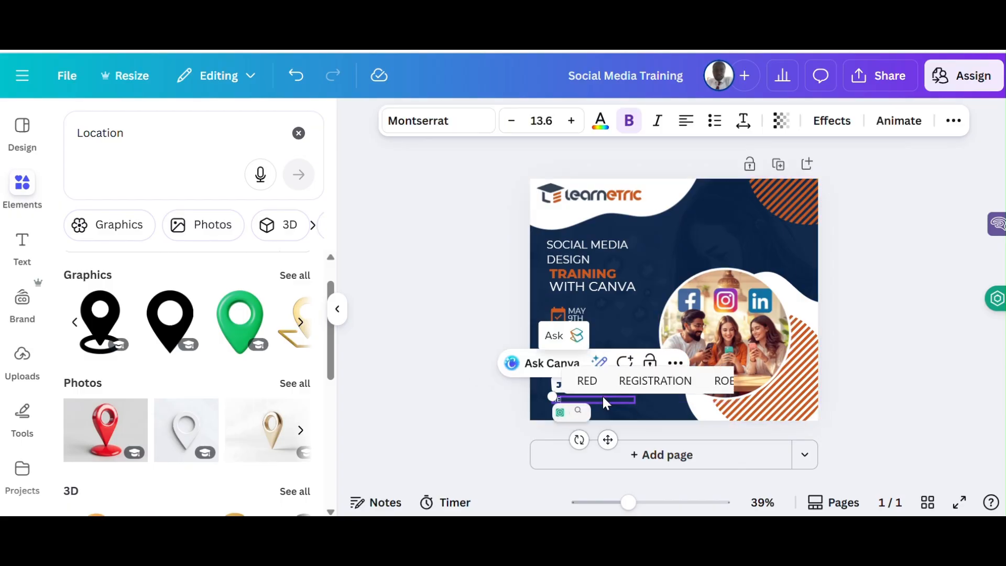
text( LINK)
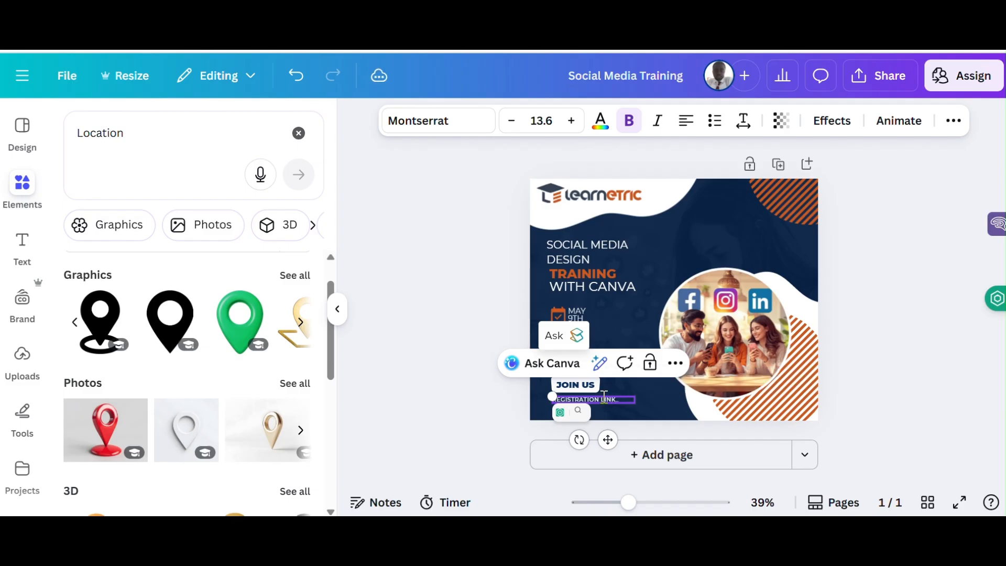
click(903, 299)
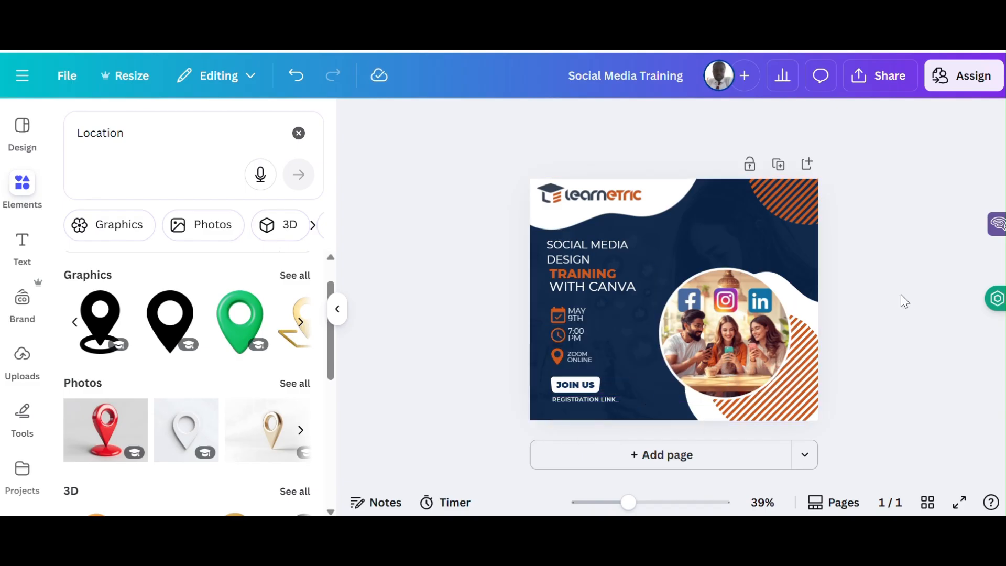
Search the background library for "social media" and clear the search field again.
click(712, 237)
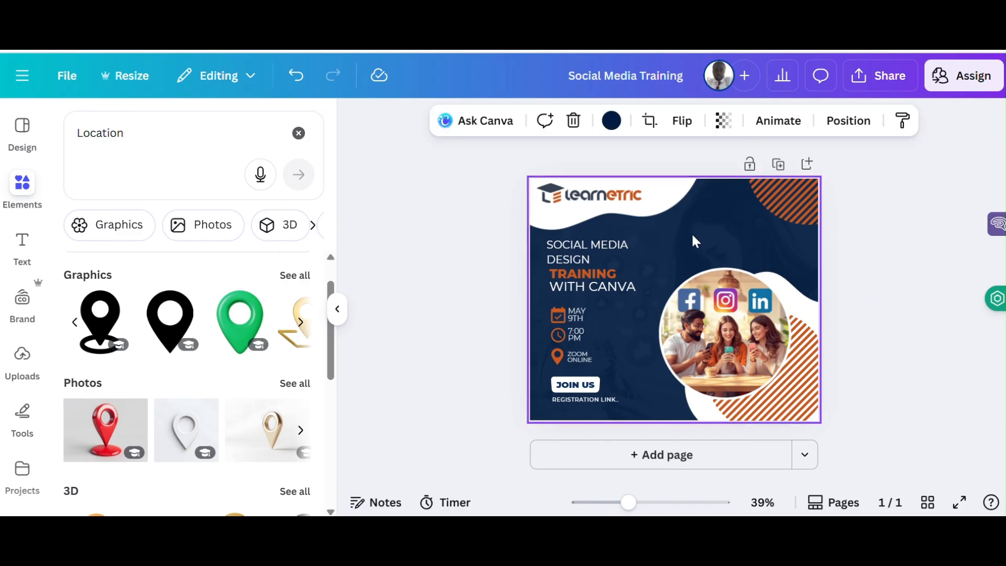
scroll(32, 433, down, 1)
scroll(34, 433, down, 5)
scroll(35, 434, down, 1)
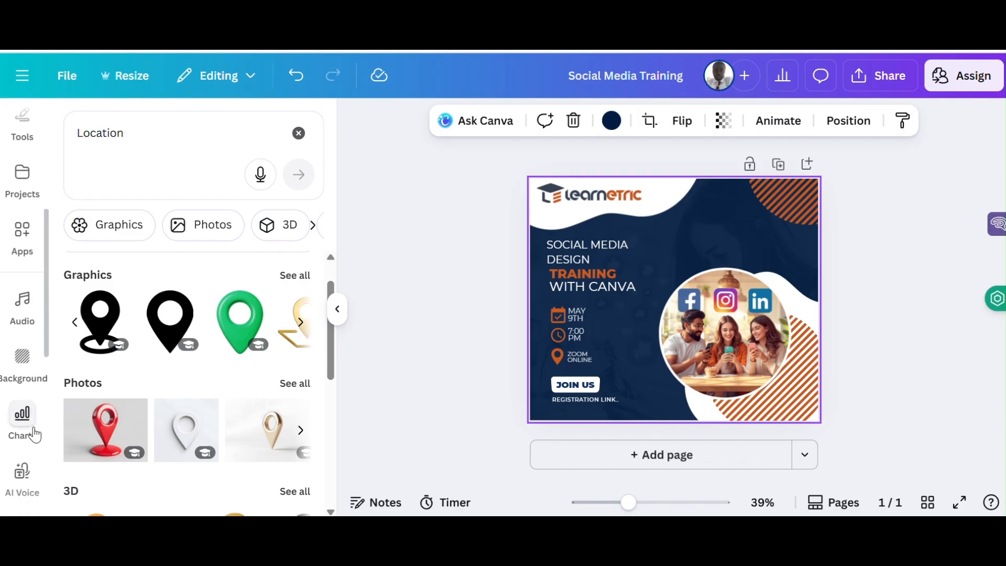
click(22, 360)
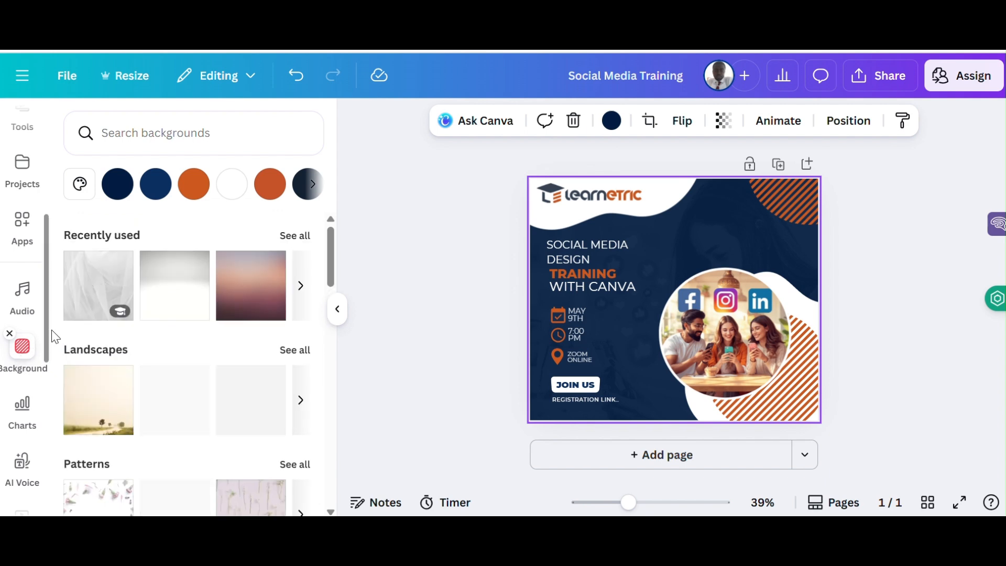
click(137, 132)
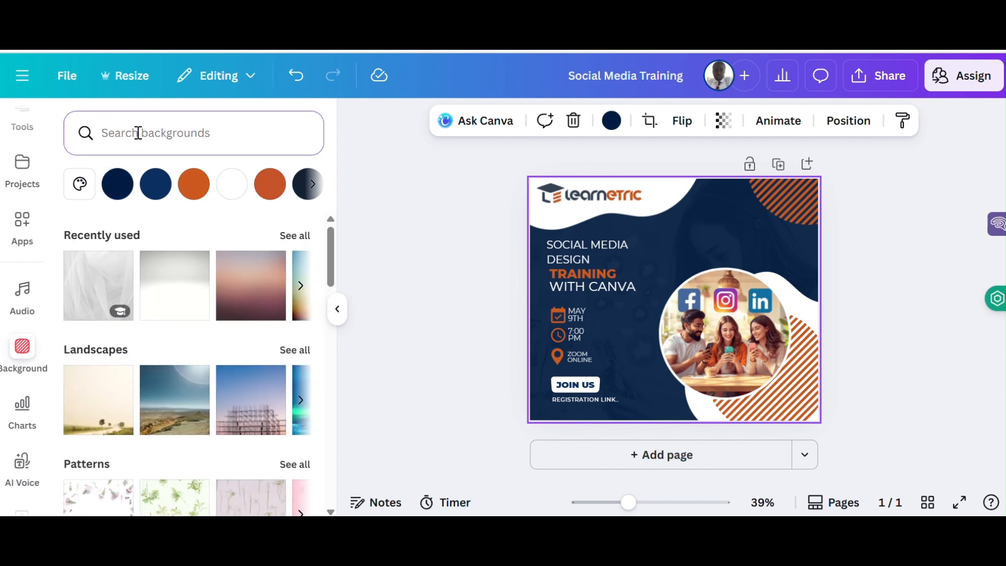
text(social media)
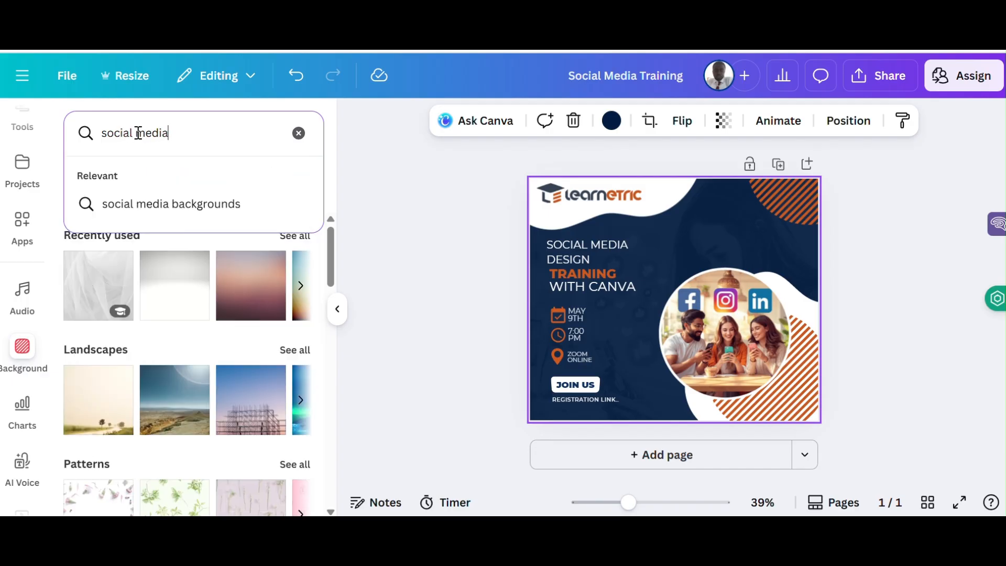
key(Return)
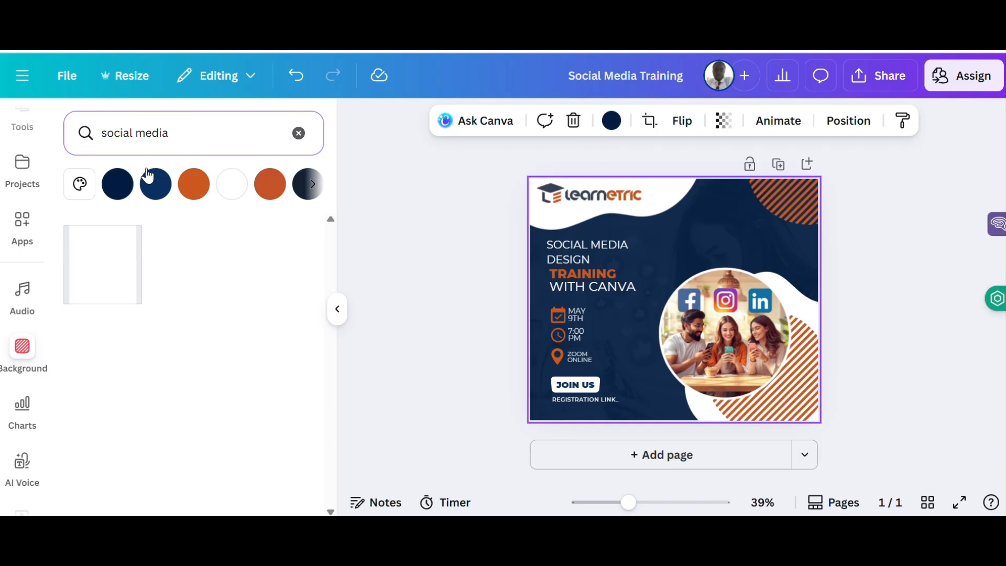
click(153, 138)
triple_click(155, 140)
key(BackSpace)
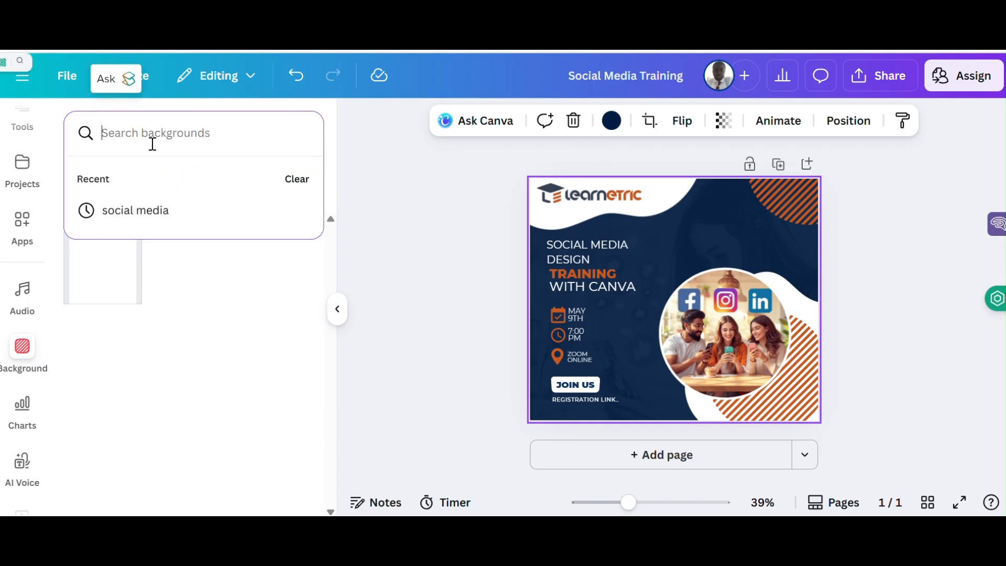
scroll(31, 198, up, 3)
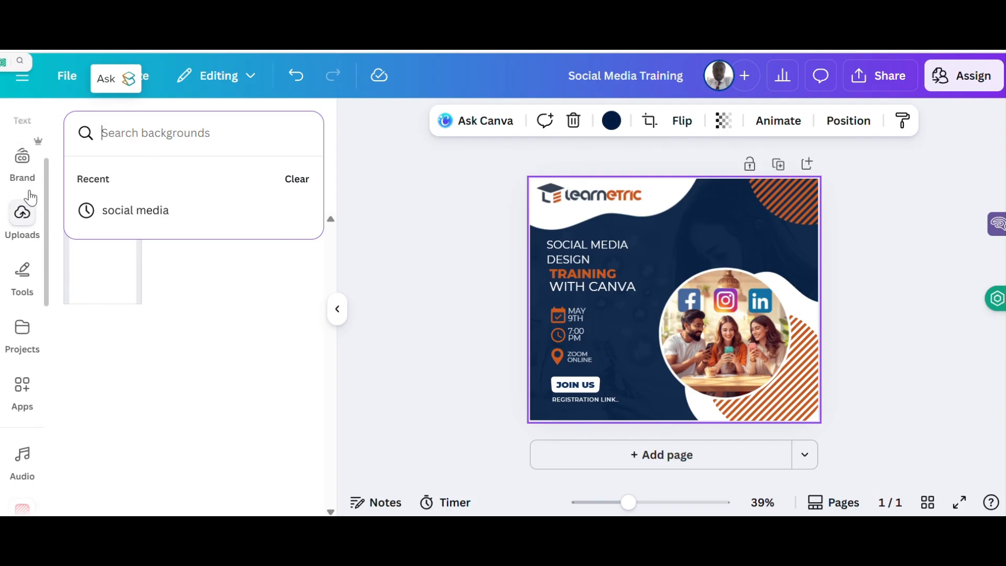
Detach the group photo from its circular frame and move the two overlapping photo copies apart, to the flyer's lower right and upper left.
click(755, 344)
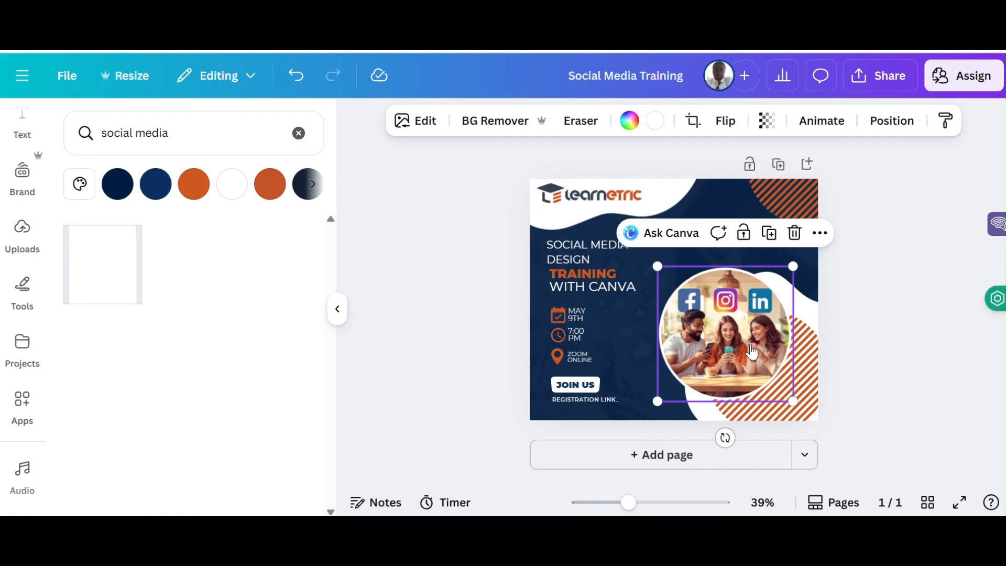
right_click(752, 352)
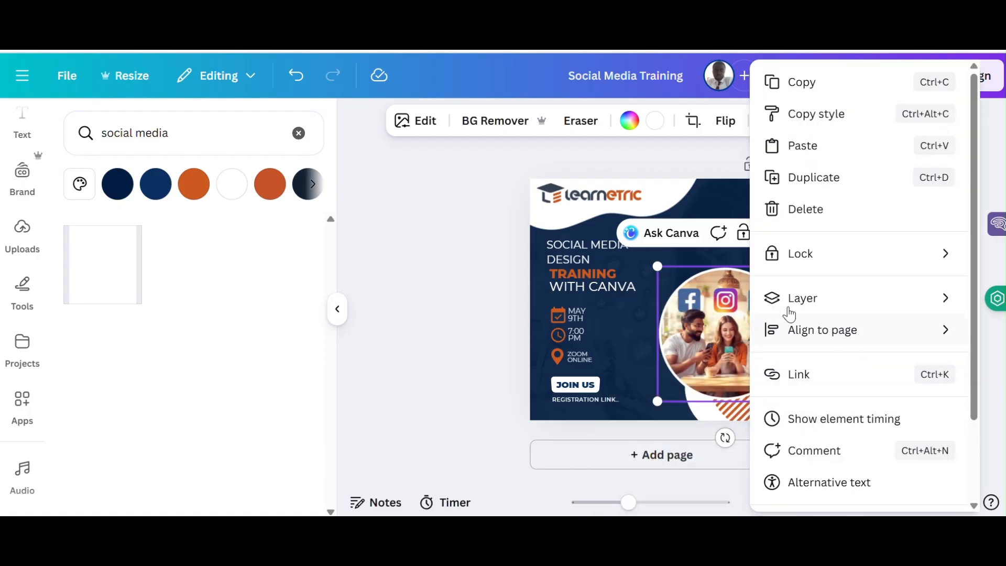
scroll(821, 386, down, 2)
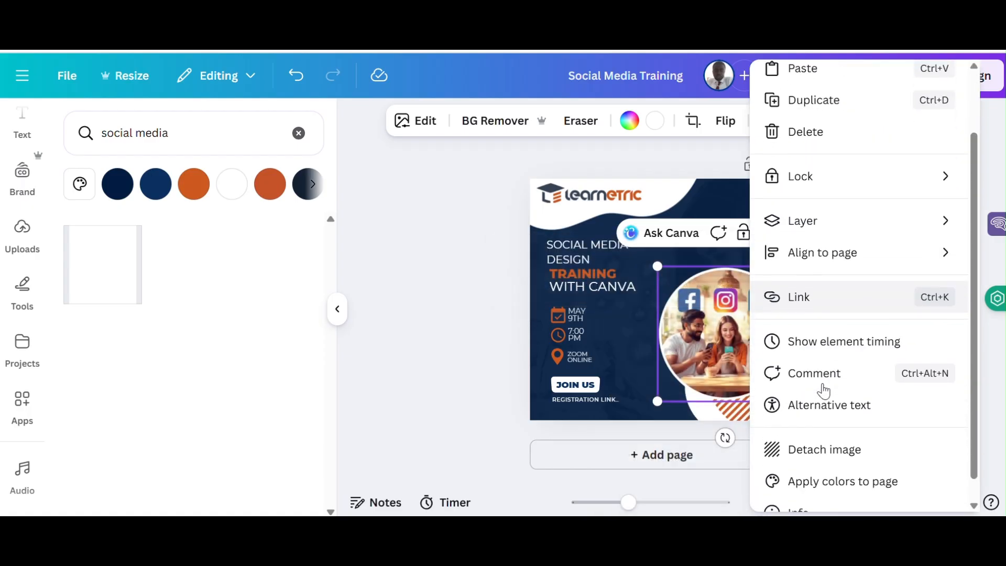
click(825, 440)
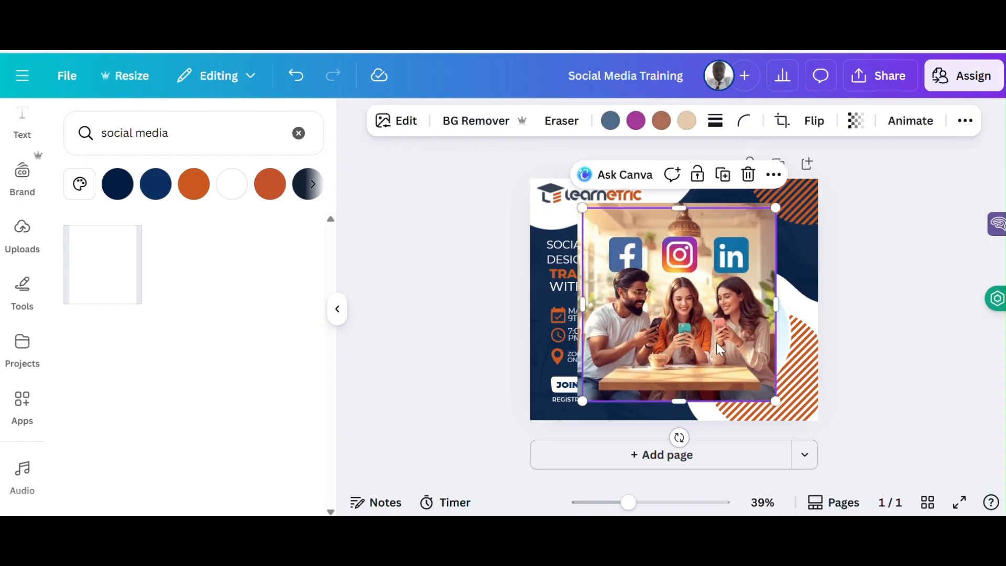
drag(697, 336, 729, 352)
drag(597, 309, 541, 277)
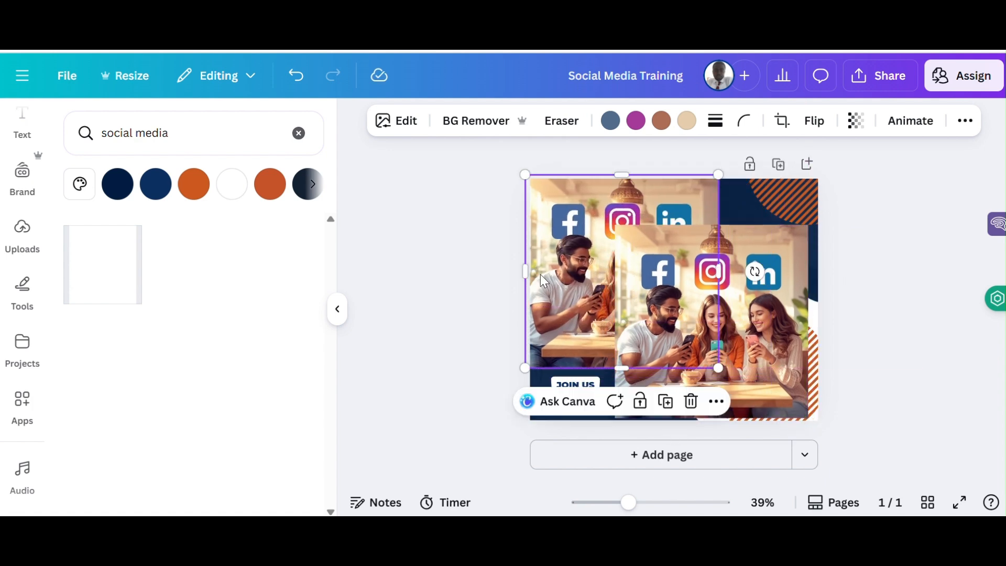
Put the lower-right group photo copy back into the circular frame.
drag(747, 327, 707, 304)
click(681, 291)
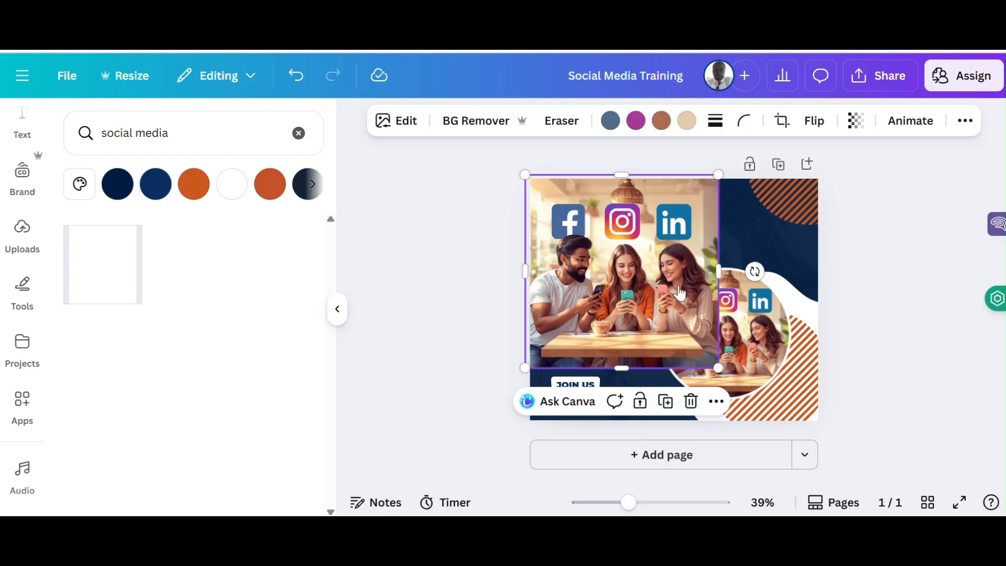
Try the upper-left group photo as the page background, then undo the background replacement.
right_click(680, 291)
scroll(723, 414, down, 3)
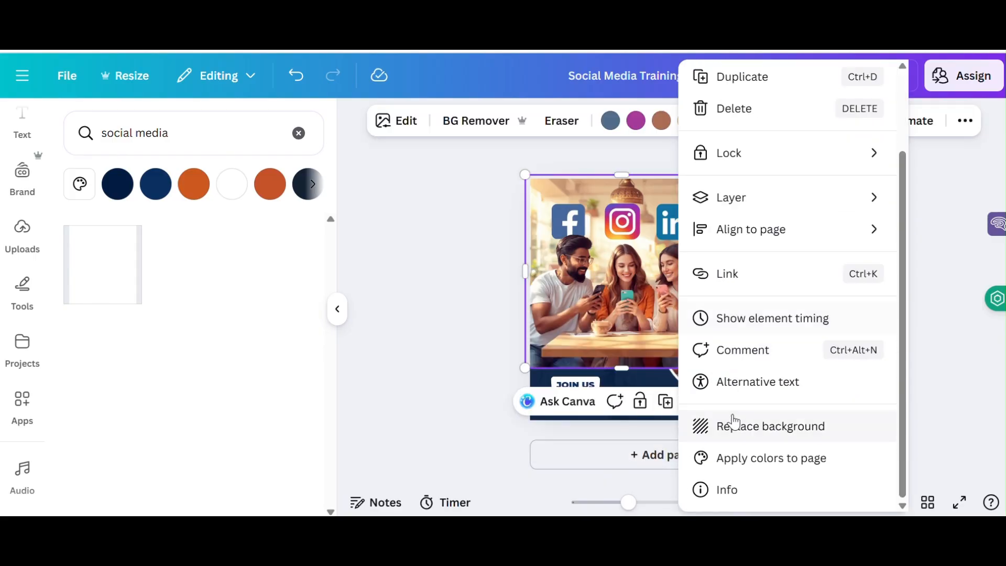
click(736, 425)
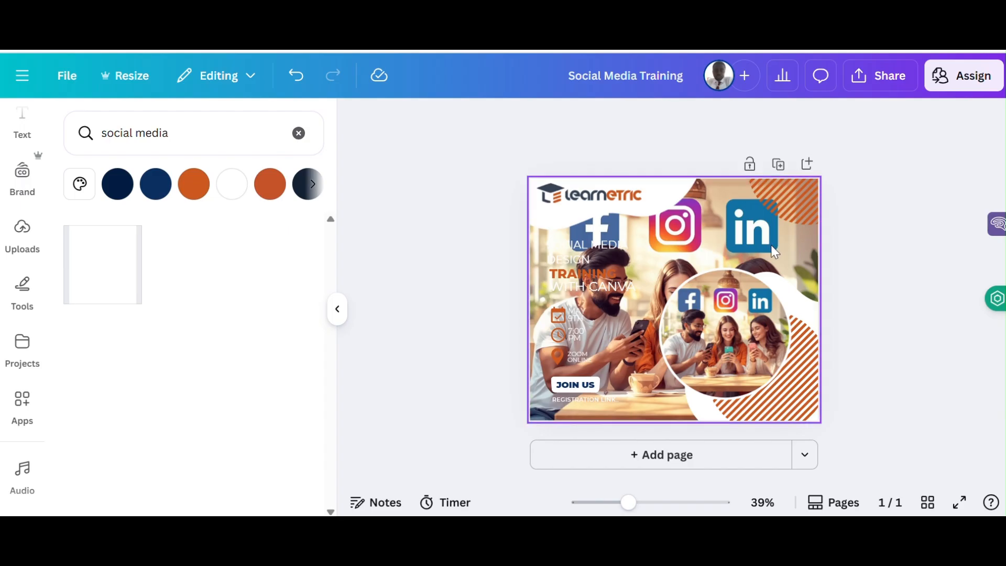
click(799, 253)
click(781, 236)
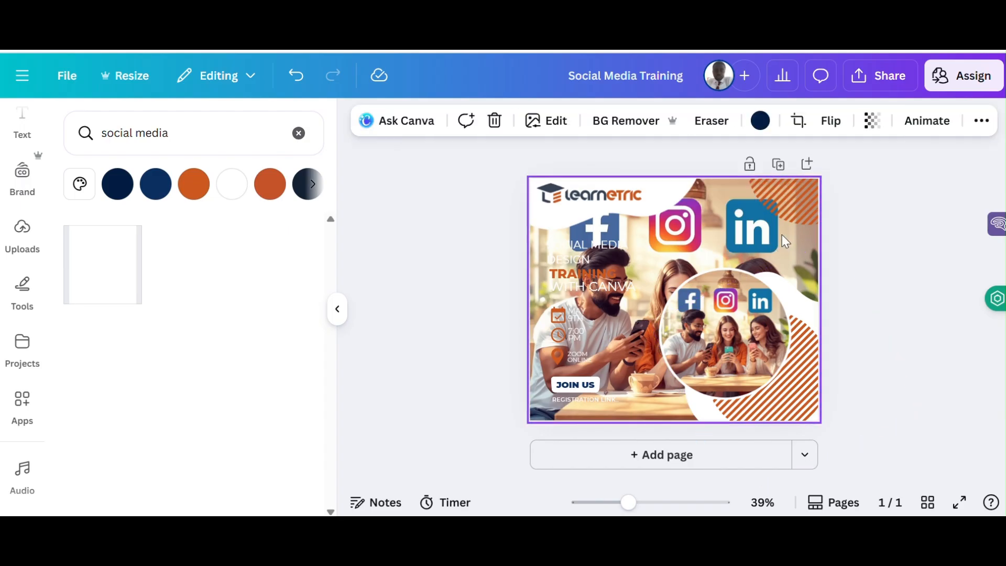
right_click(782, 237)
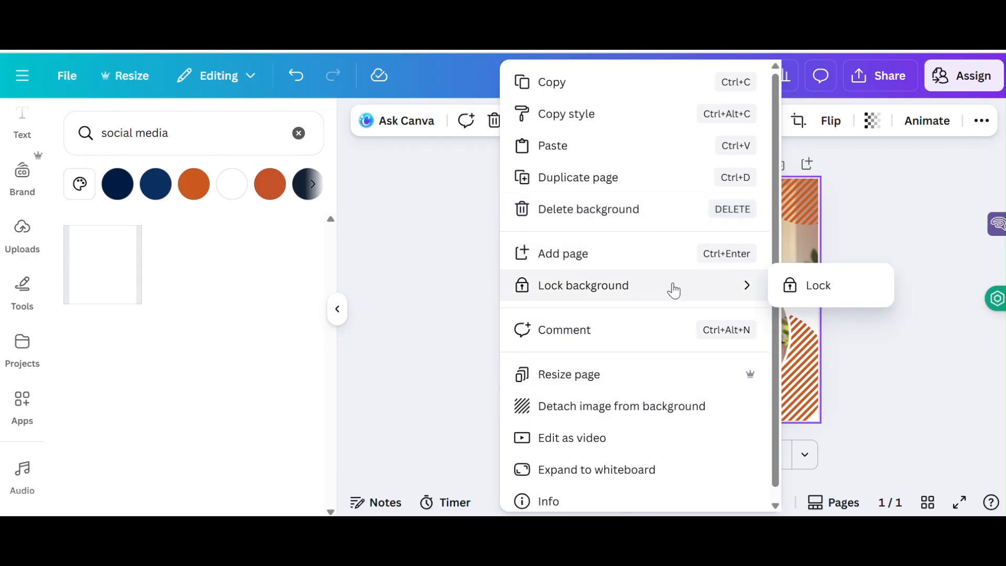
scroll(638, 396, down, 1)
scroll(638, 396, up, 1)
click(926, 269)
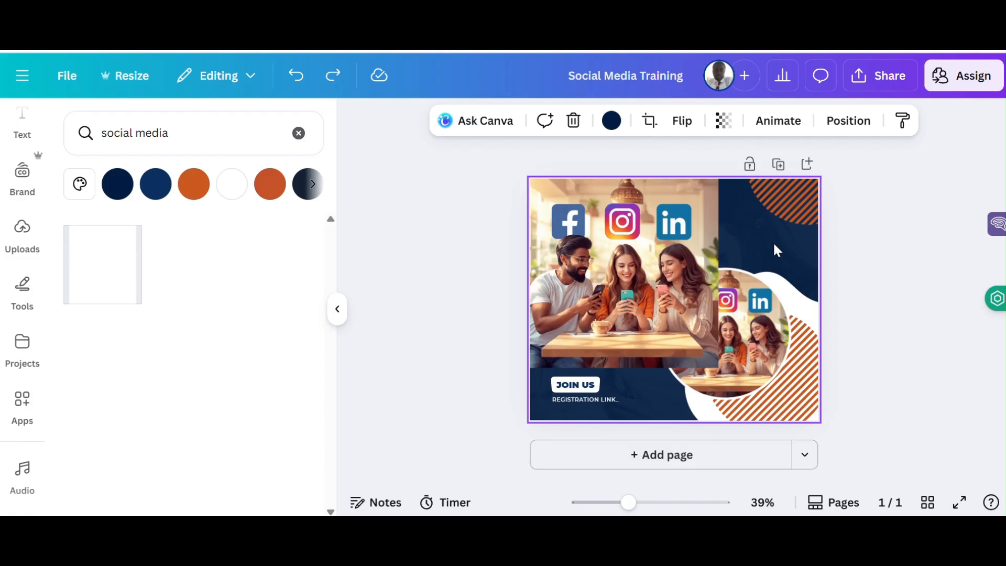
Remove the extra group photo copy covering the flyer's upper left.
drag(769, 244, 719, 271)
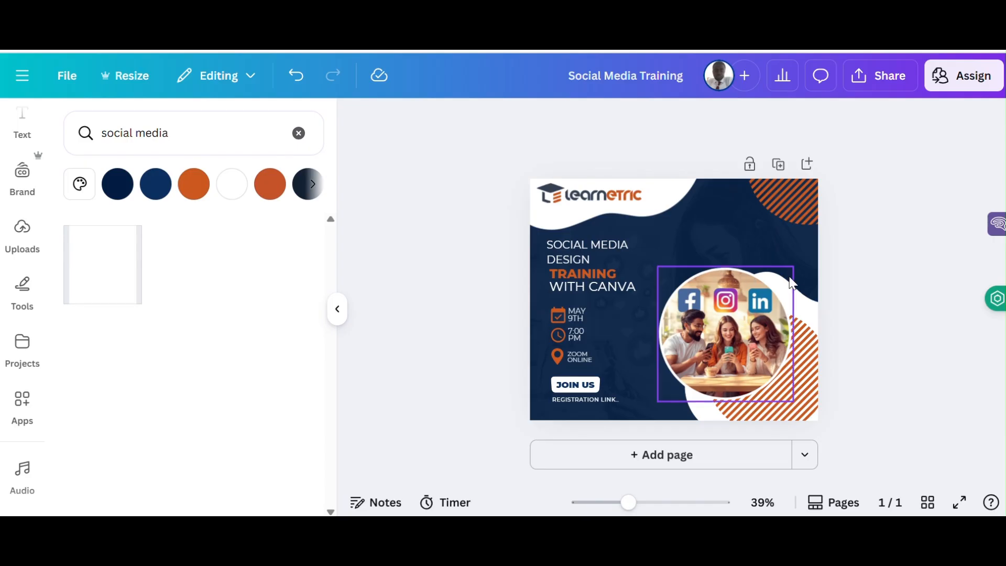
click(756, 238)
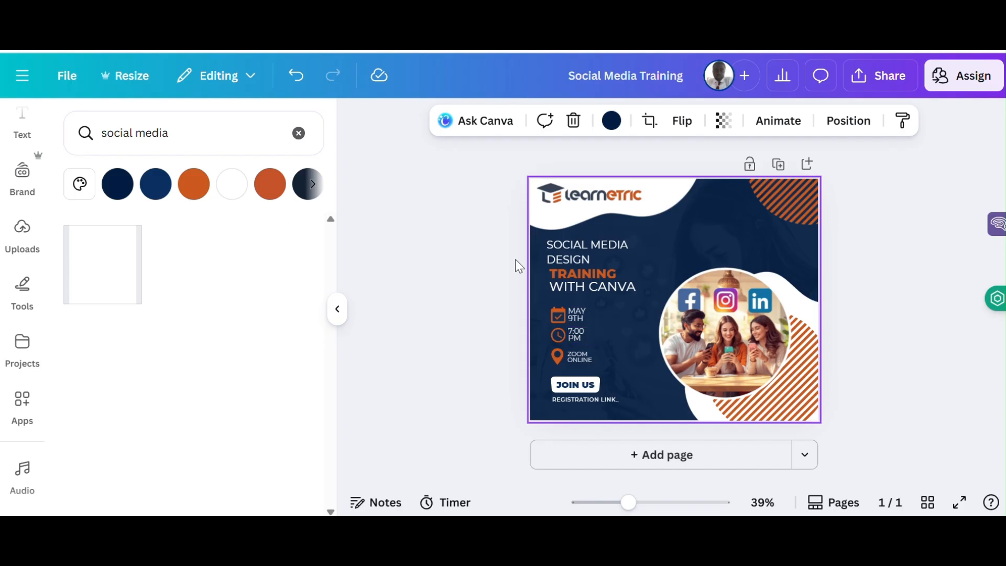
Rename the design as "Facebook Social Media Training".
click(623, 78)
click(570, 76)
text(Facebook)
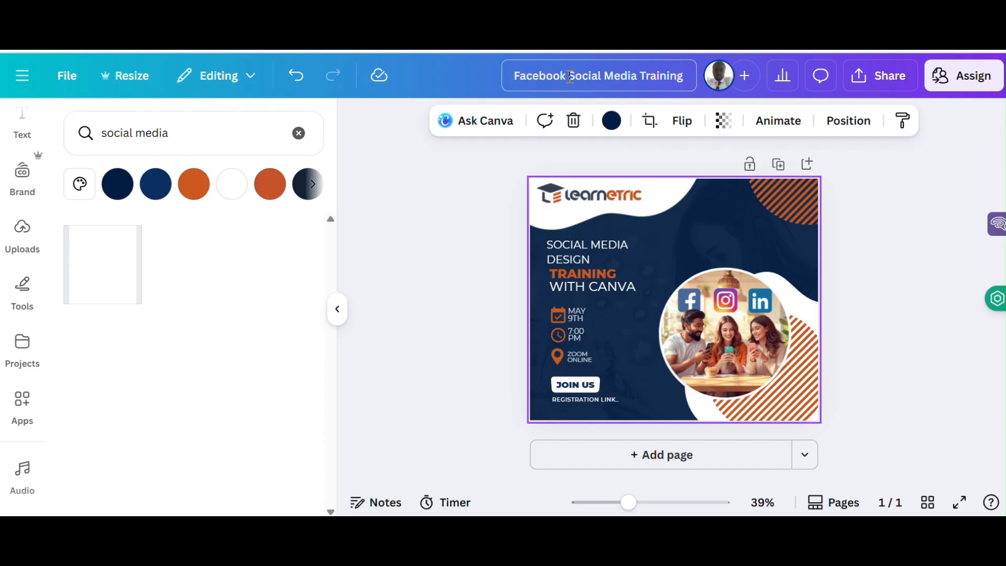
click(439, 216)
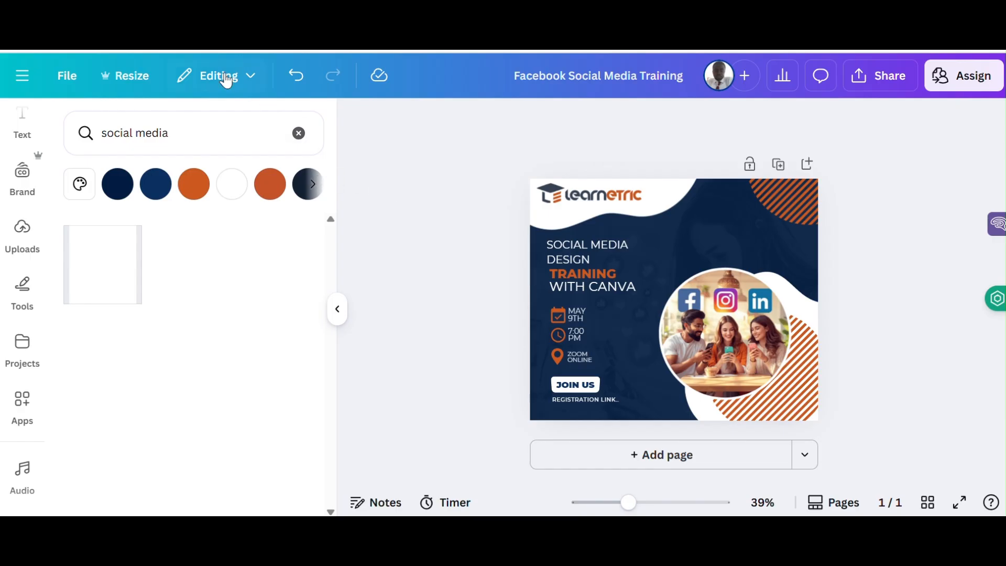
Bring up the resize options for social media and filter them to the Instagram formats.
click(140, 77)
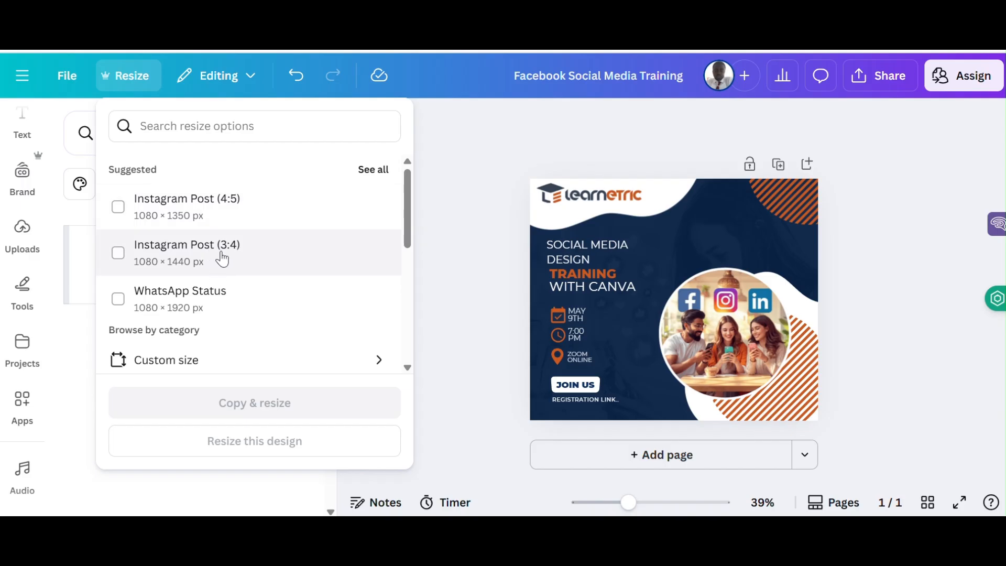
scroll(220, 236, down, 1)
scroll(220, 236, down, 1)
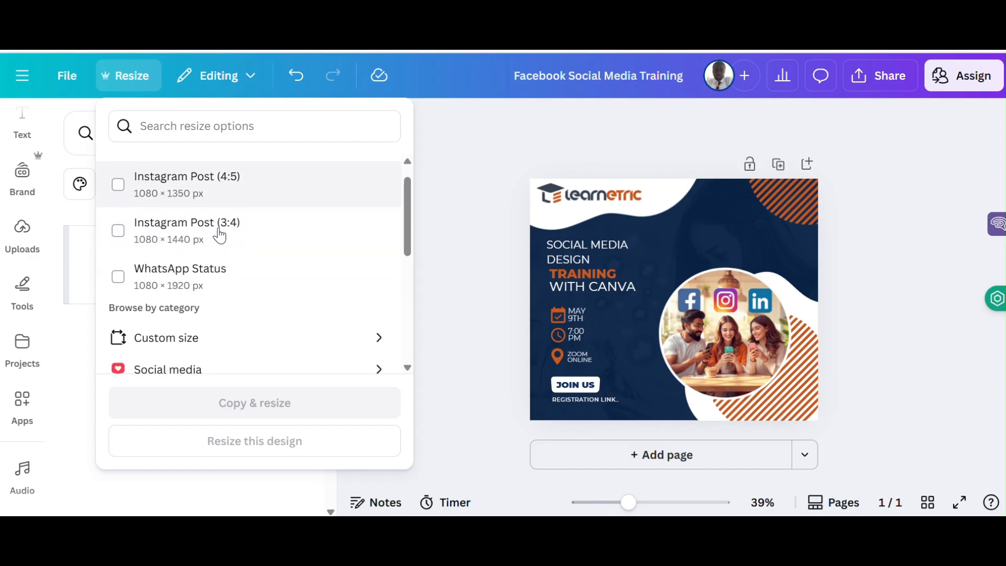
scroll(220, 236, up, 1)
scroll(220, 236, down, 2)
scroll(220, 236, down, 1)
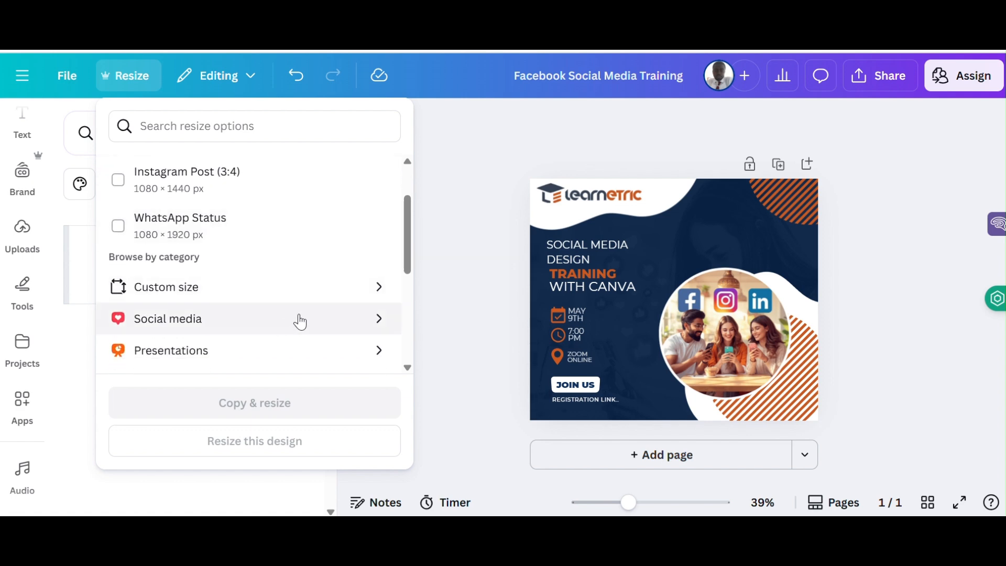
click(326, 326)
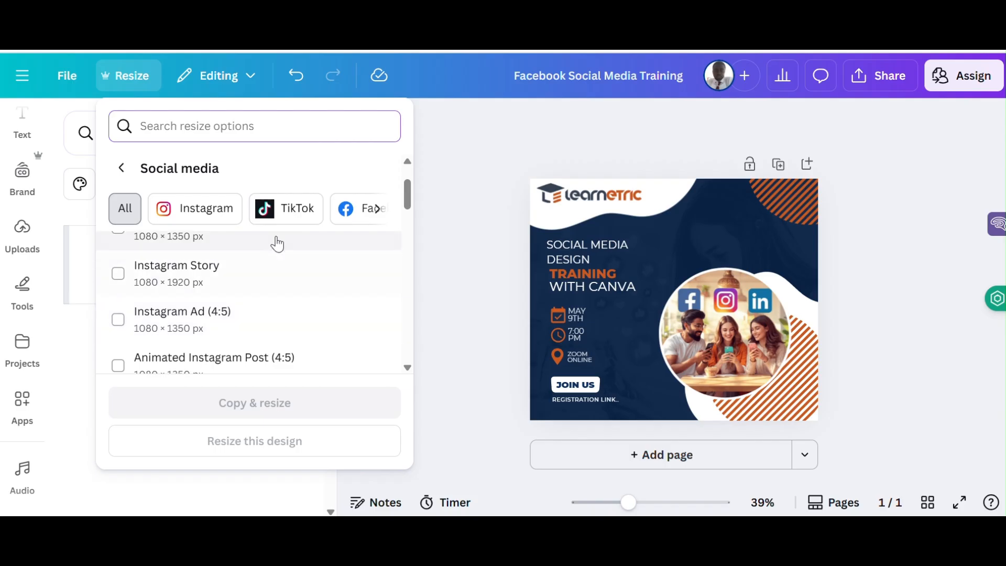
click(214, 218)
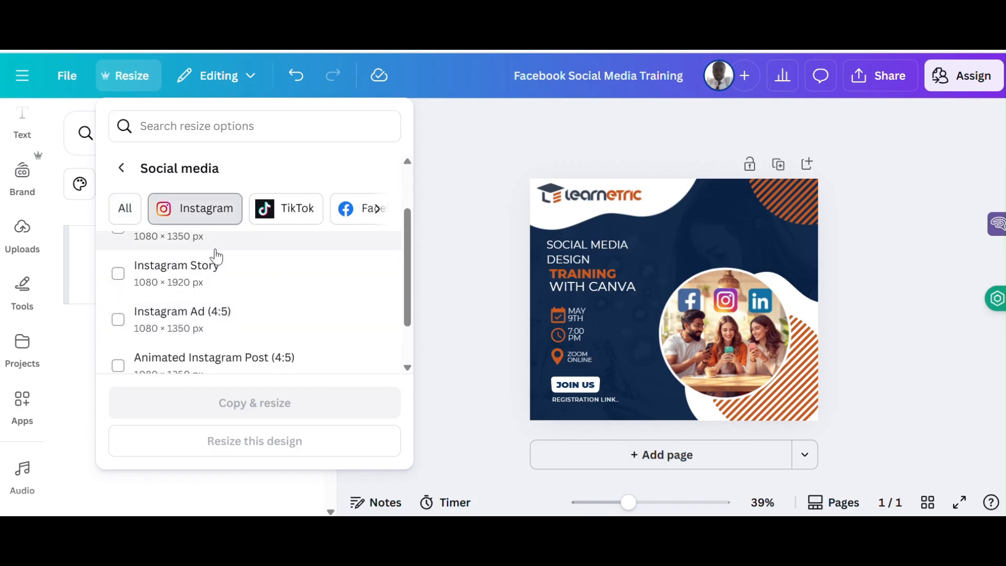
Create a resized copy of the flyer as Instagram Post (4:5), 1080 × 1350 px, and open that copy.
scroll(215, 260, down, 5)
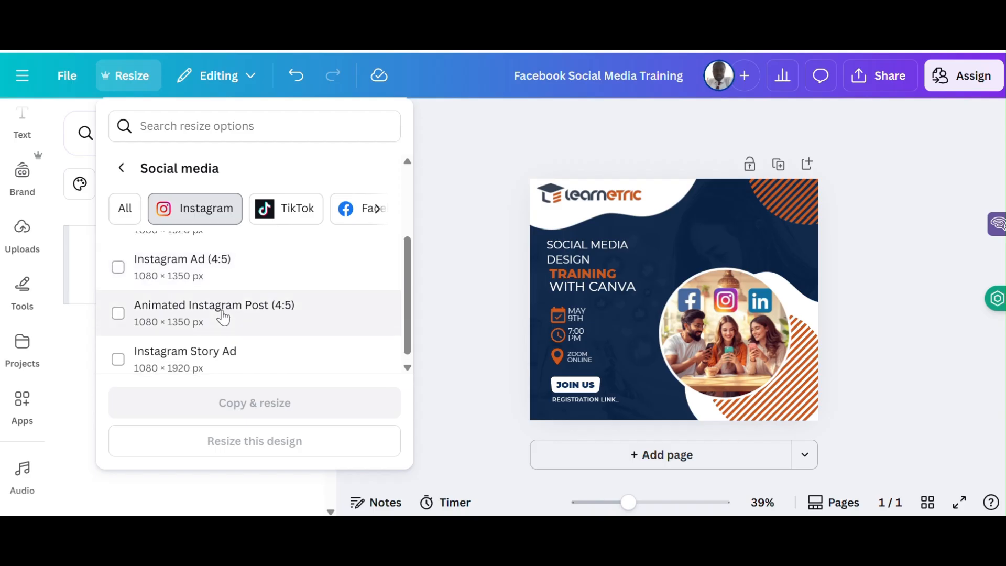
scroll(221, 314, up, 3)
scroll(223, 317, up, 2)
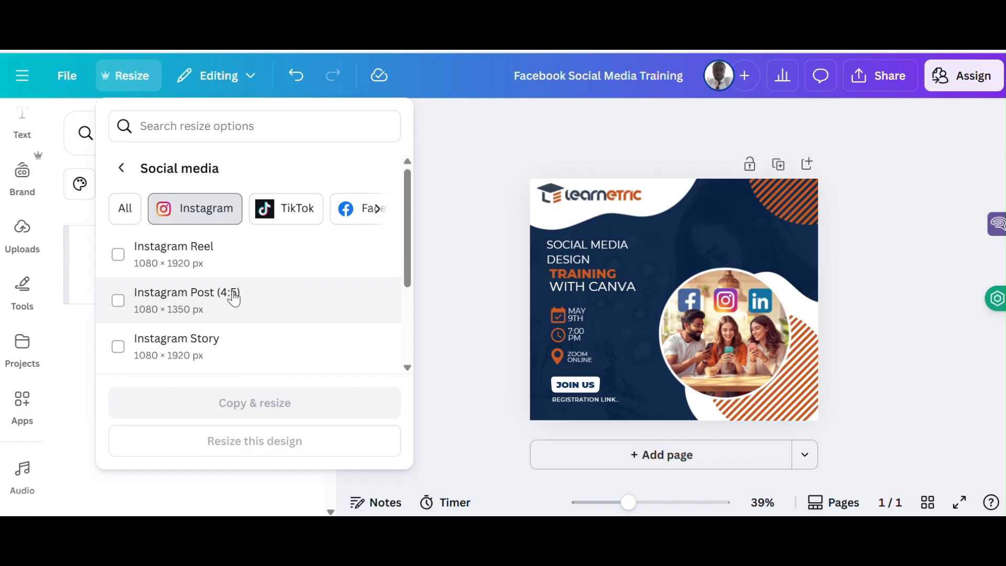
scroll(257, 309, down, 1)
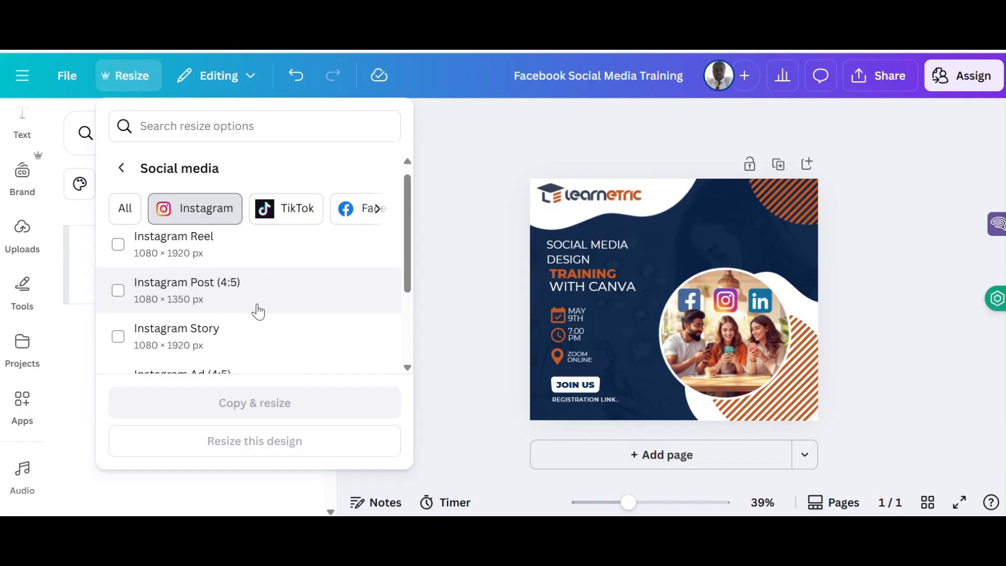
click(237, 287)
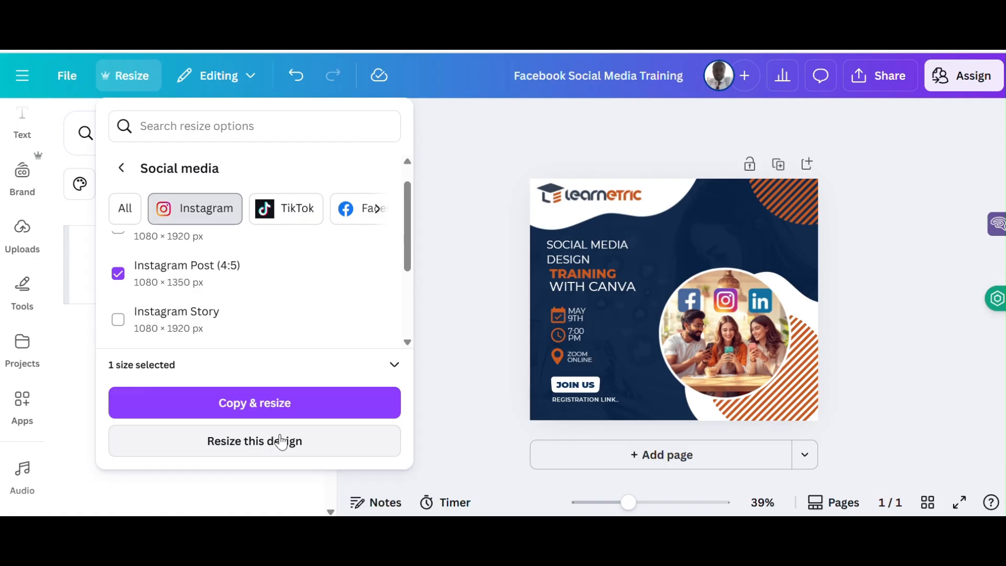
click(257, 403)
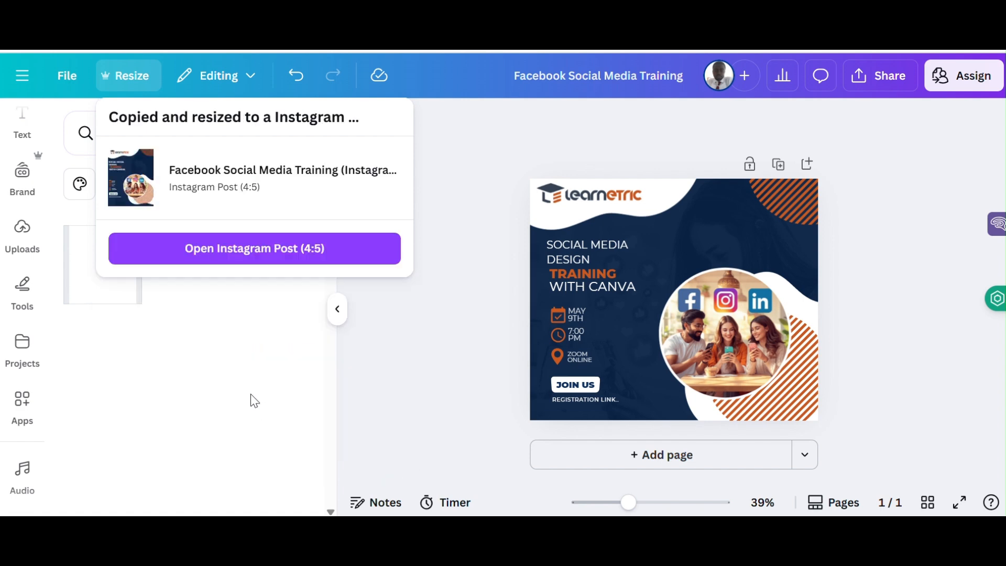
click(236, 249)
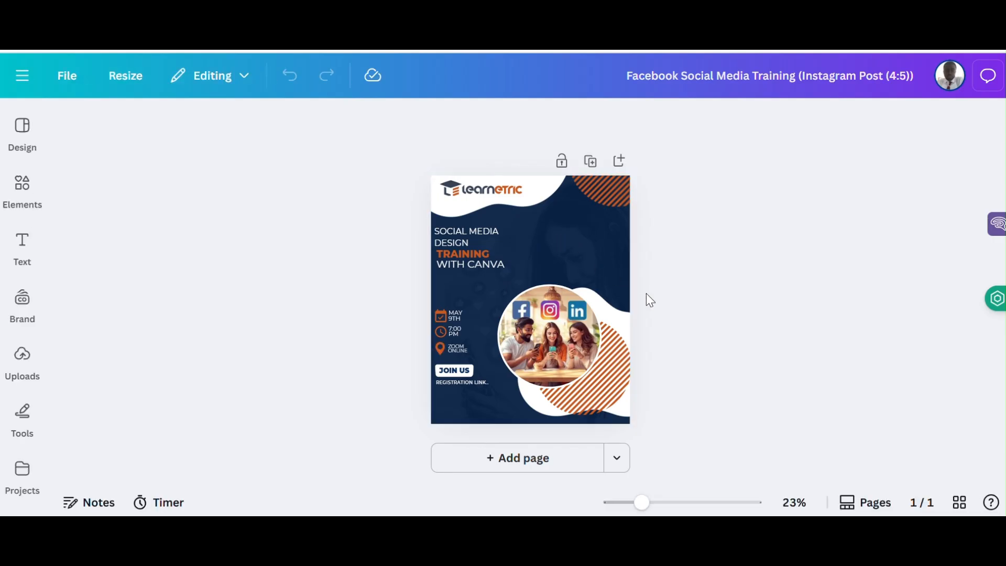
Move the "SOCIAL MEDIA DESIGN TRAINING WITH CANVA" title block slightly right and down, away from the page edge.
click(473, 261)
drag(473, 260, 478, 260)
click(607, 274)
click(698, 258)
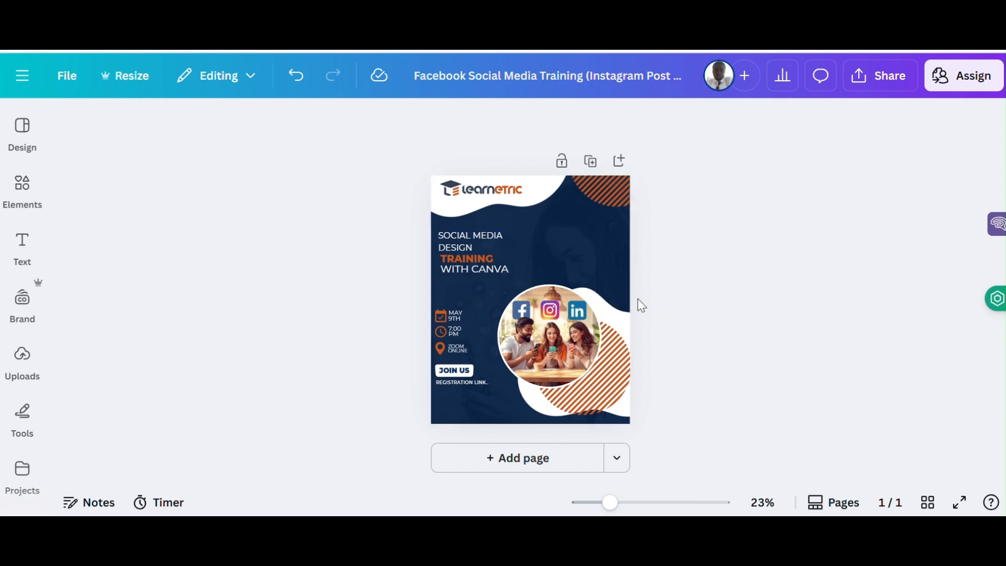
Shrink the orange striped circle behind the group photo to about 468 × 468.
click(619, 389)
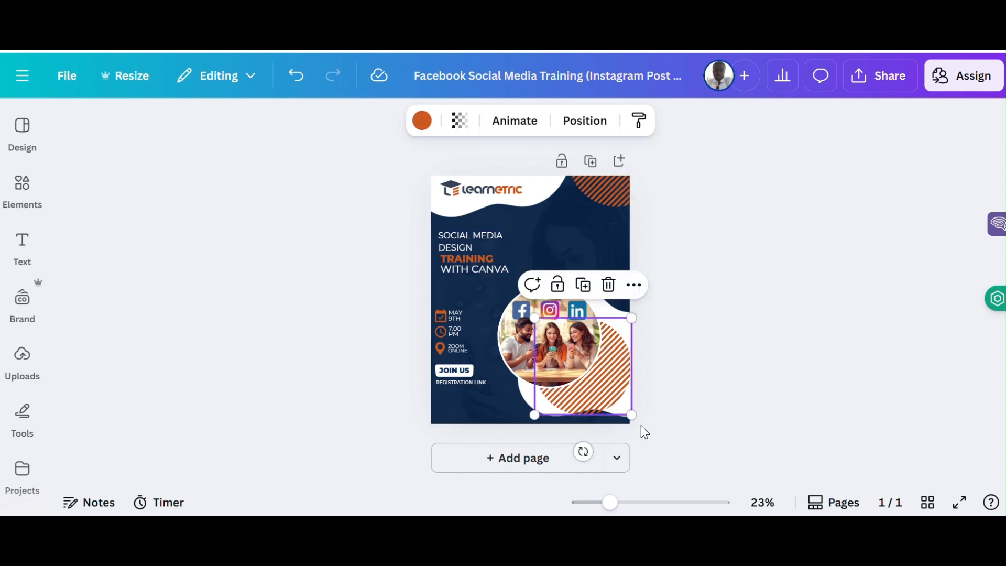
drag(632, 414, 621, 403)
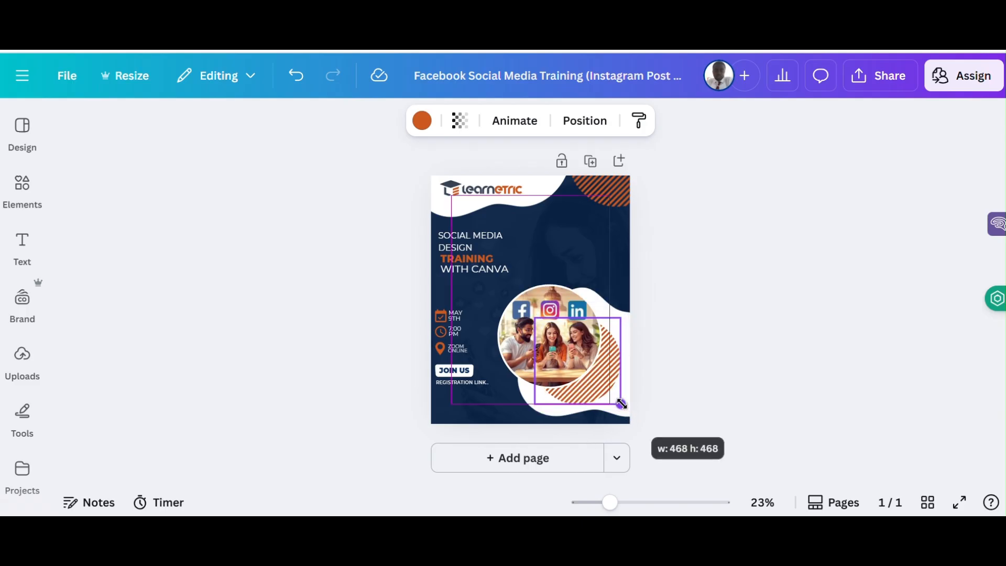